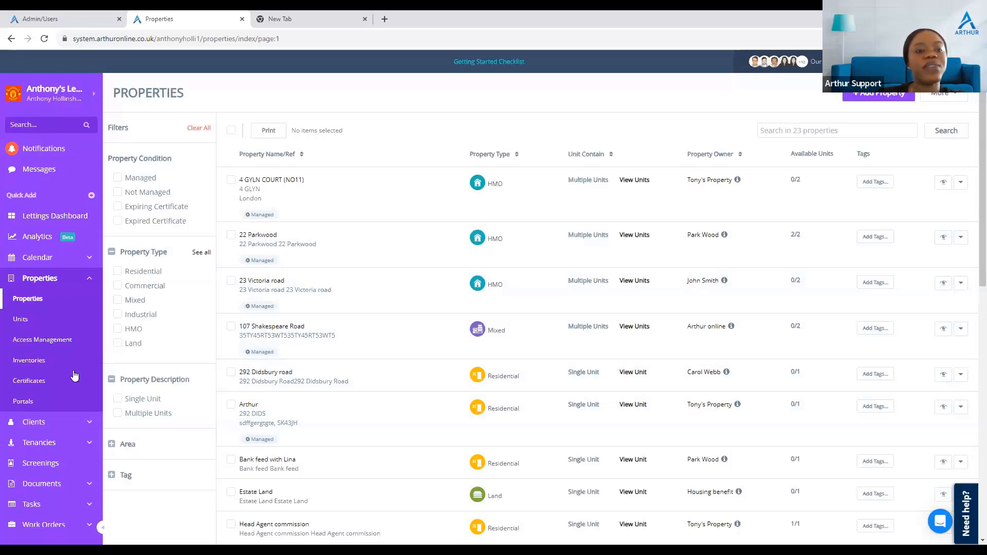
Step: Browse the Units and Tenancies lists and examine the open tenancy's reference number
click(21, 319)
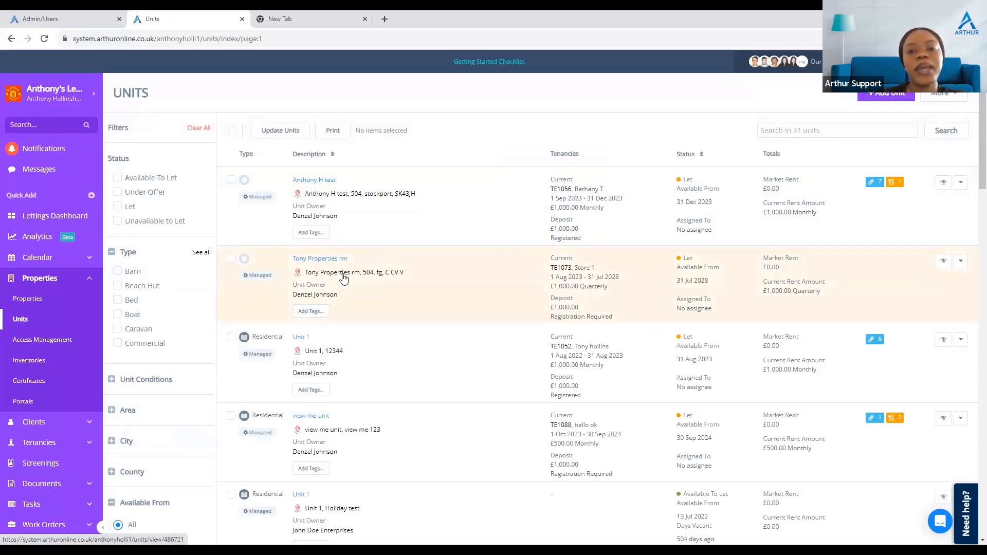
click(67, 443)
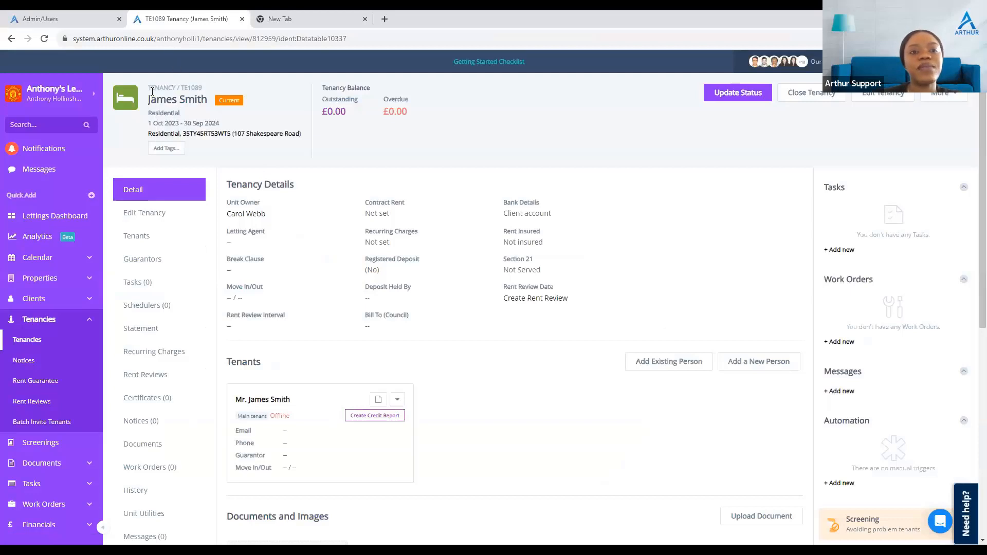
drag(152, 91, 186, 89)
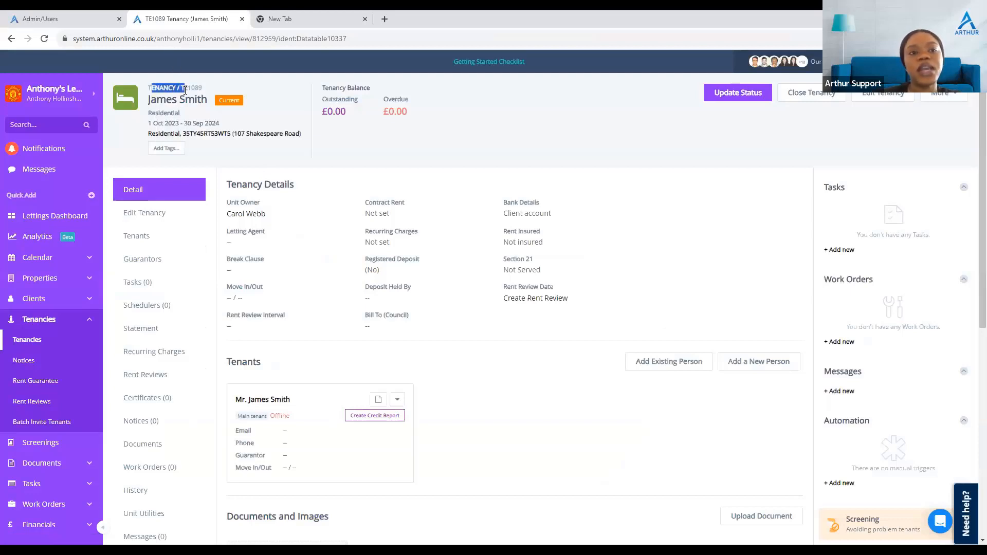
click(201, 88)
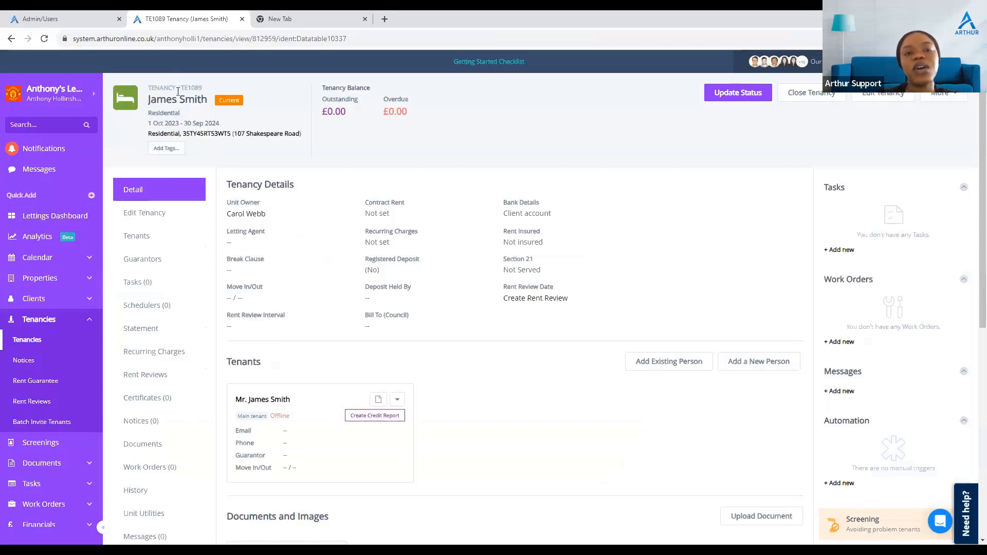
drag(179, 90, 202, 89)
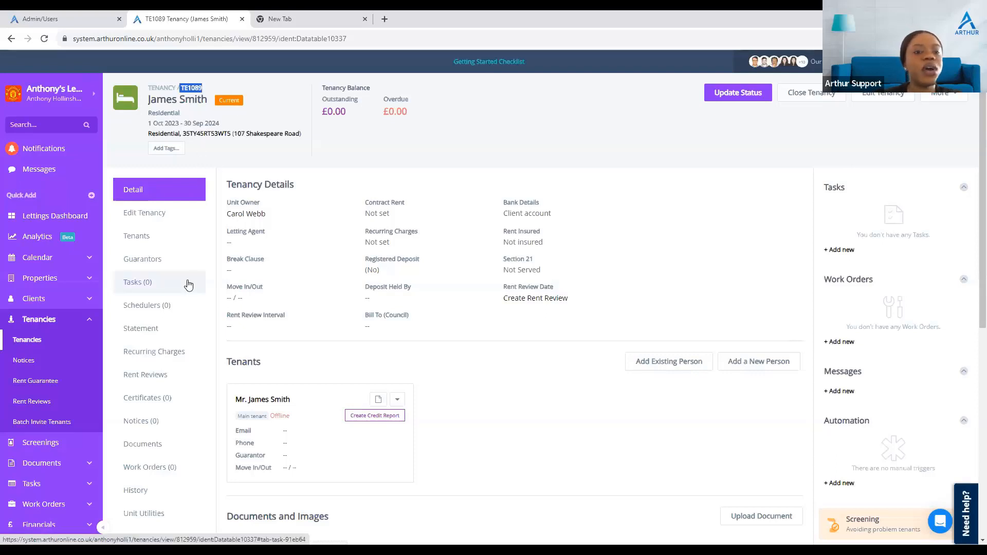
Step: Review the tenancy's rent statement, then open its Recurring Charges section
click(155, 335)
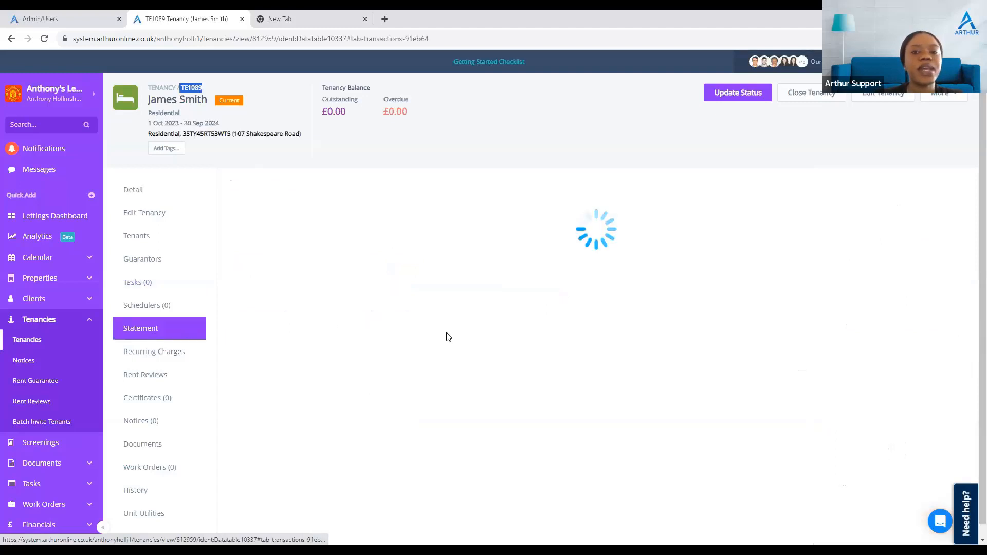
drag(657, 353, 679, 444)
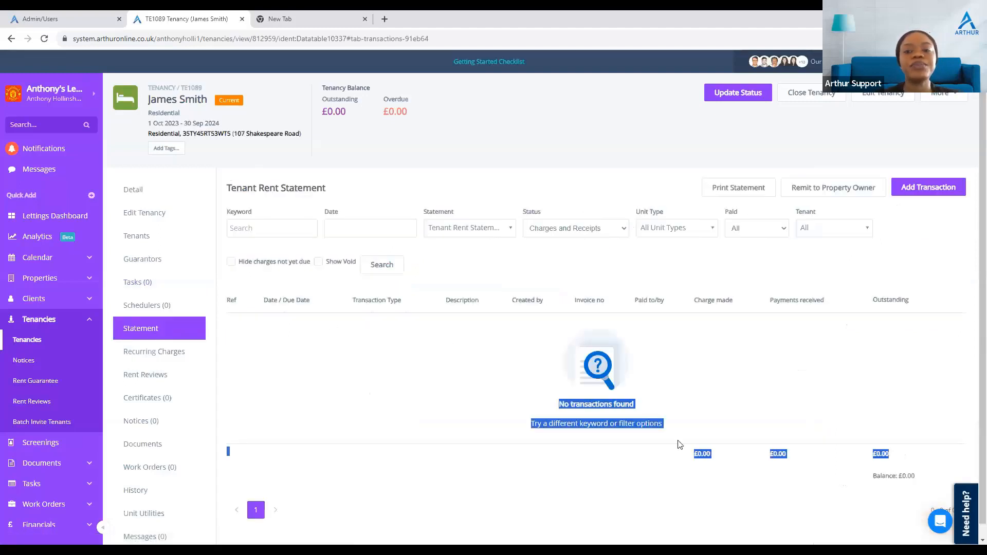
click(708, 220)
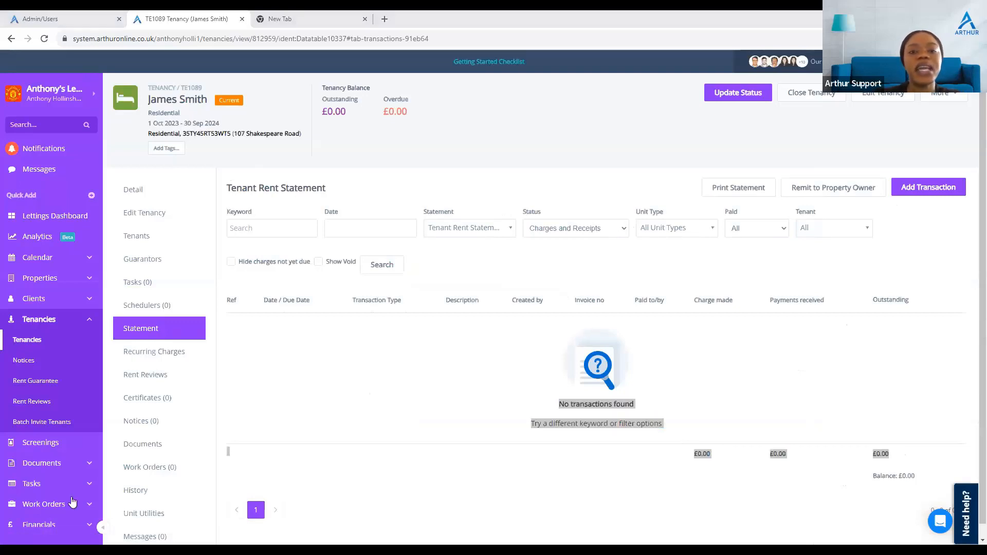
click(163, 355)
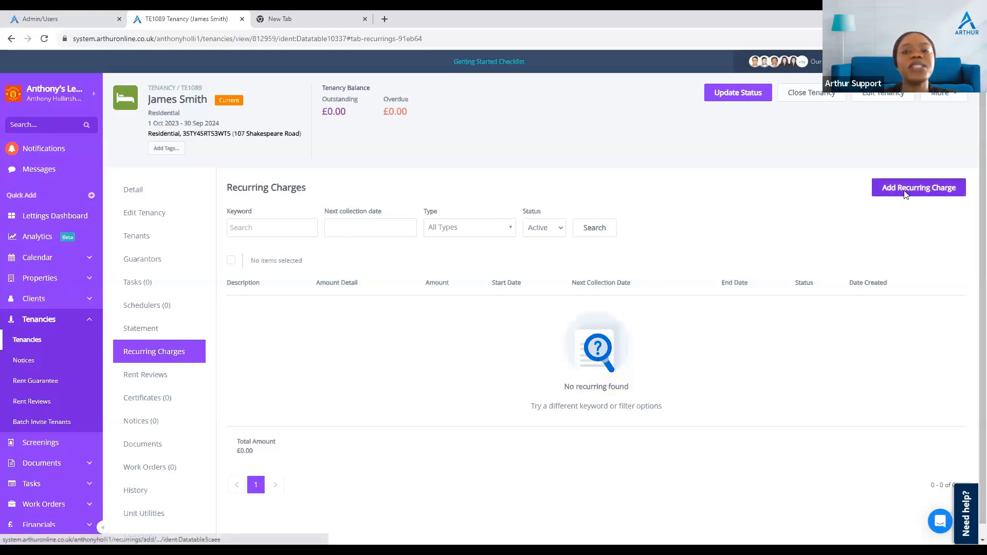
click(906, 191)
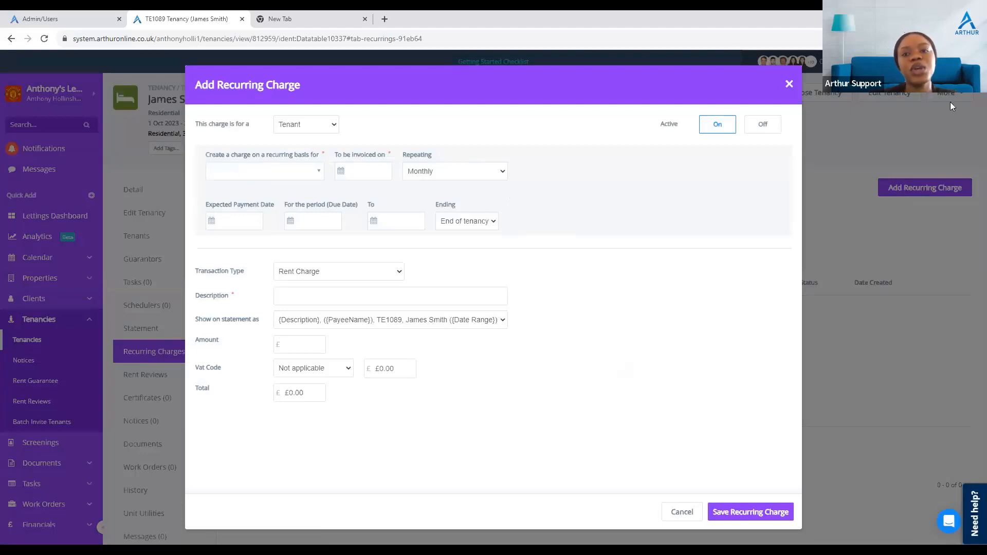
click(790, 84)
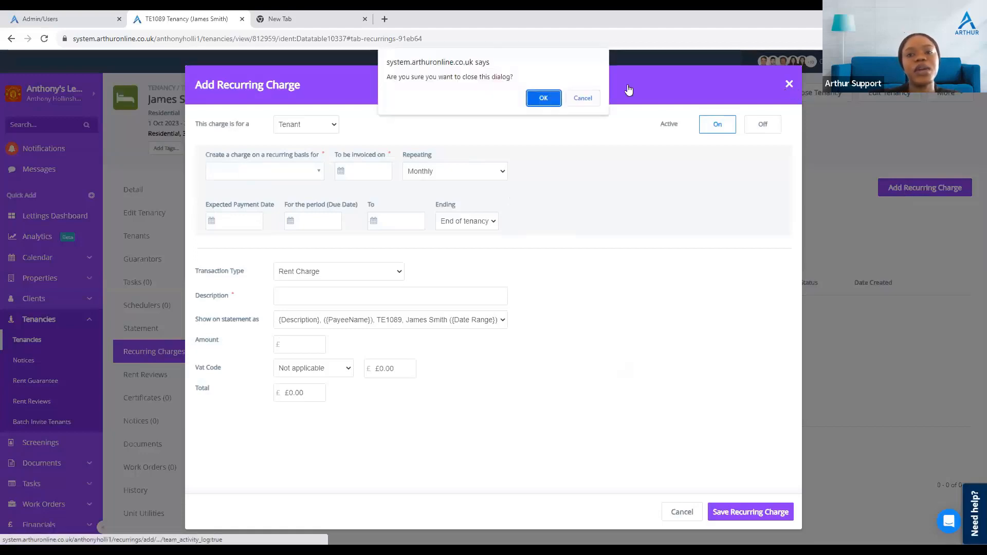
click(543, 92)
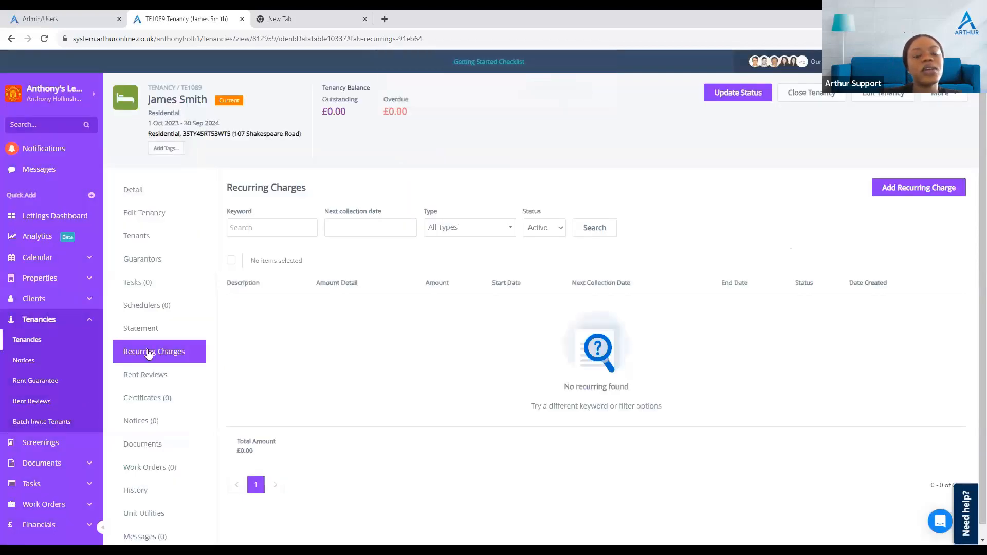
click(889, 198)
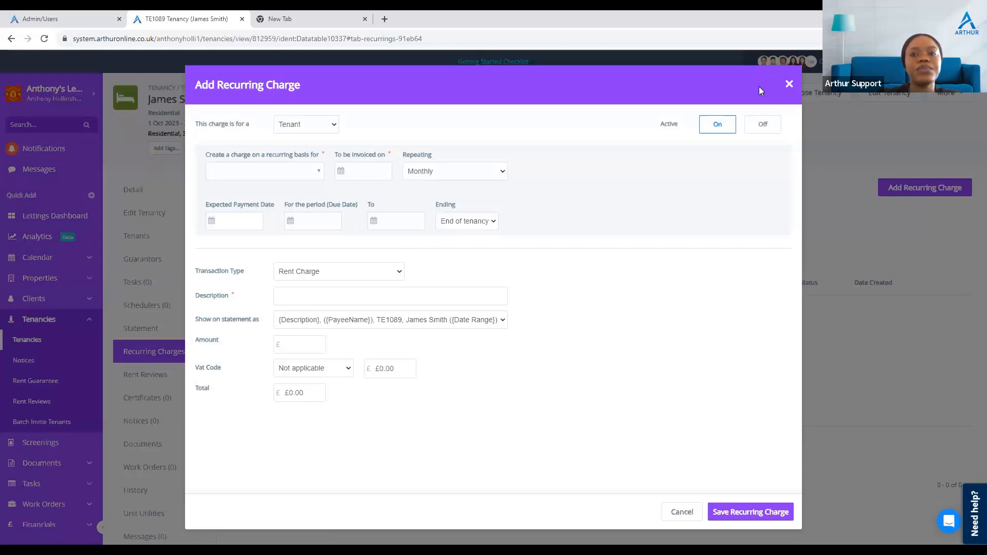
click(789, 84)
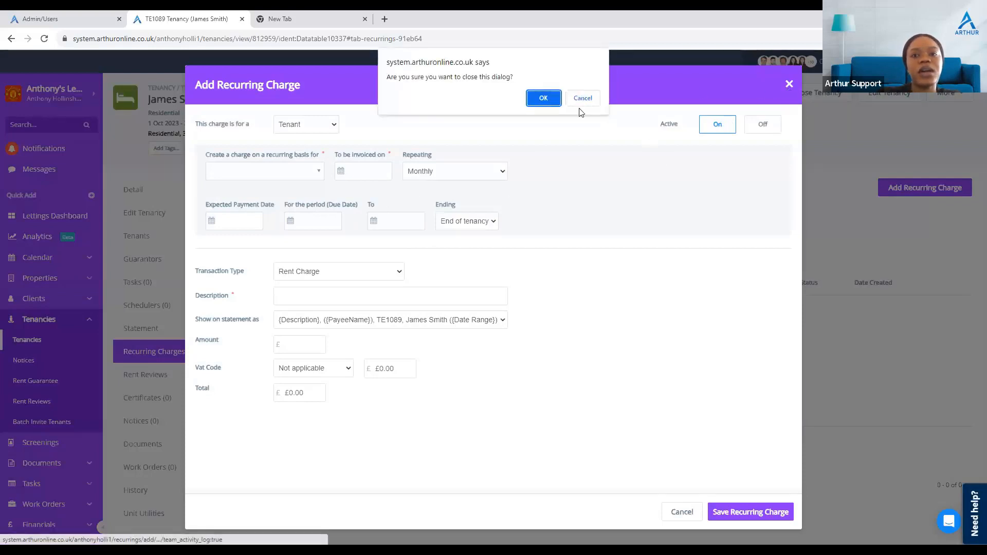
click(544, 98)
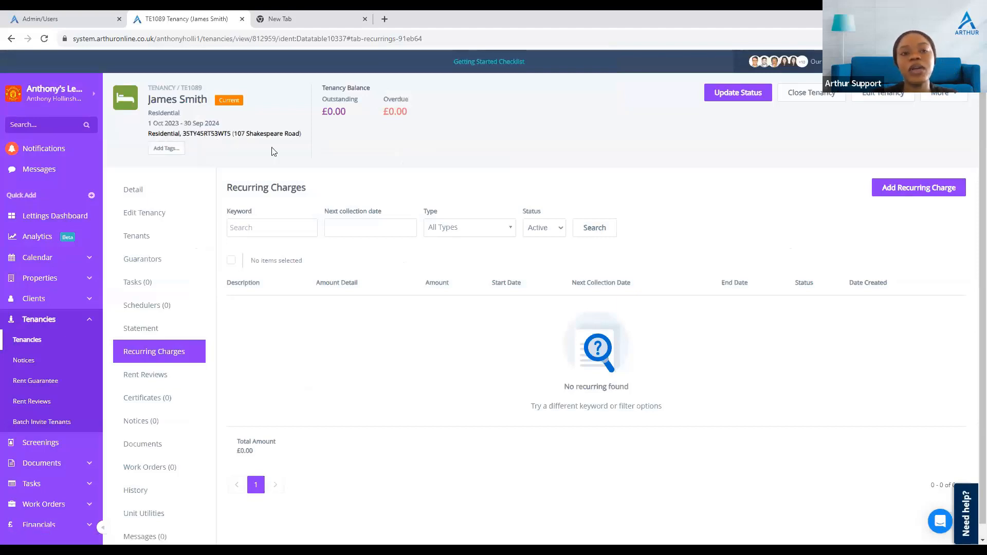
Step: Start a new recurring charge for a Tenant and choose the tenancy's tenant as the person charged
click(928, 185)
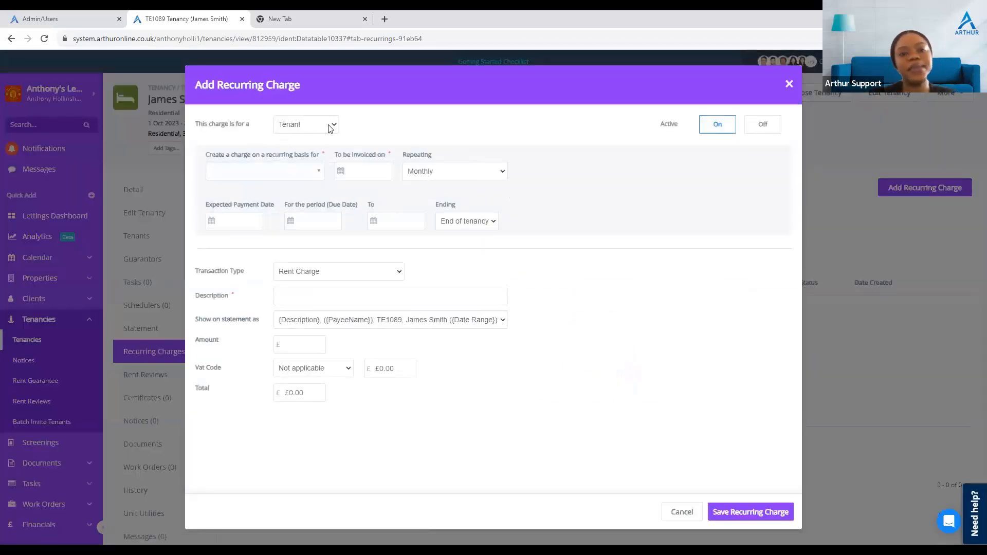
click(307, 123)
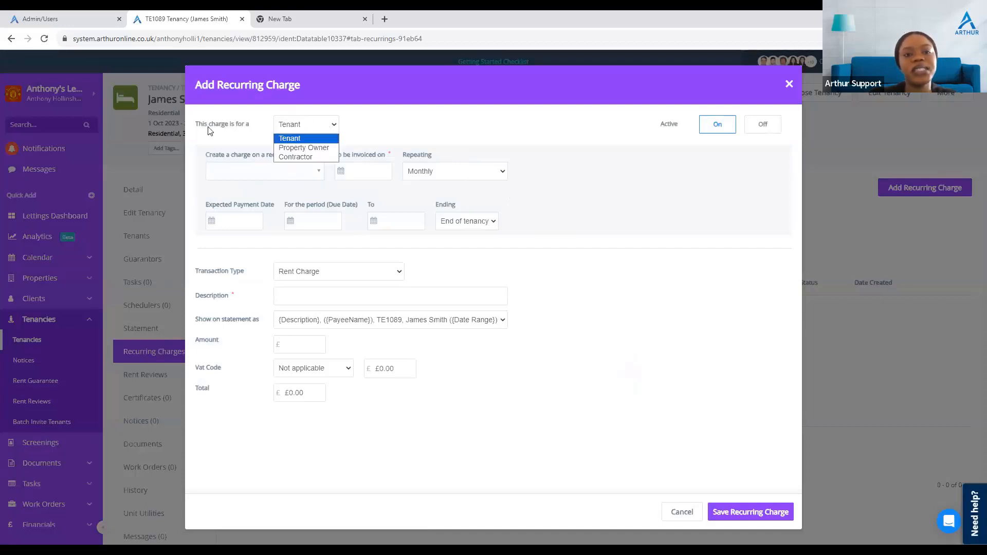
click(321, 140)
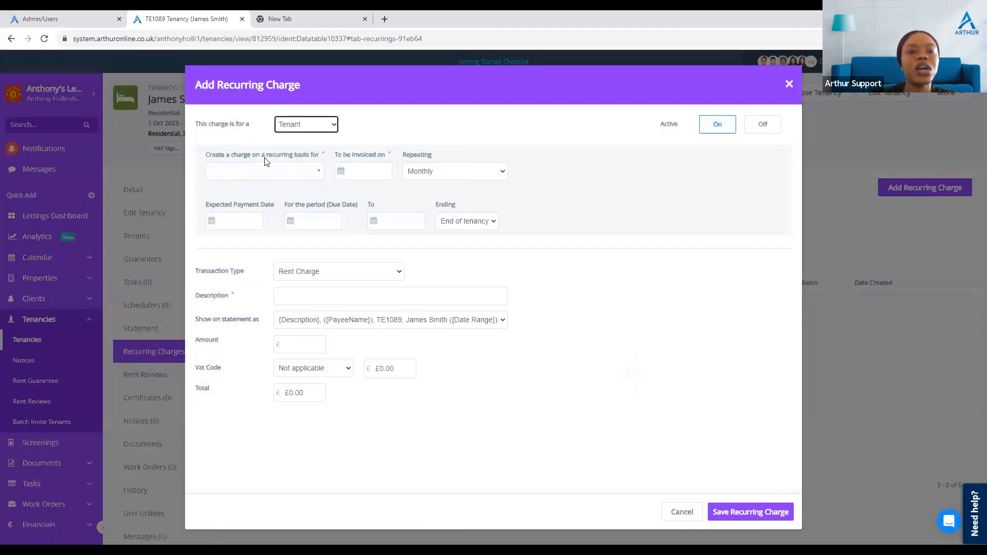
click(313, 171)
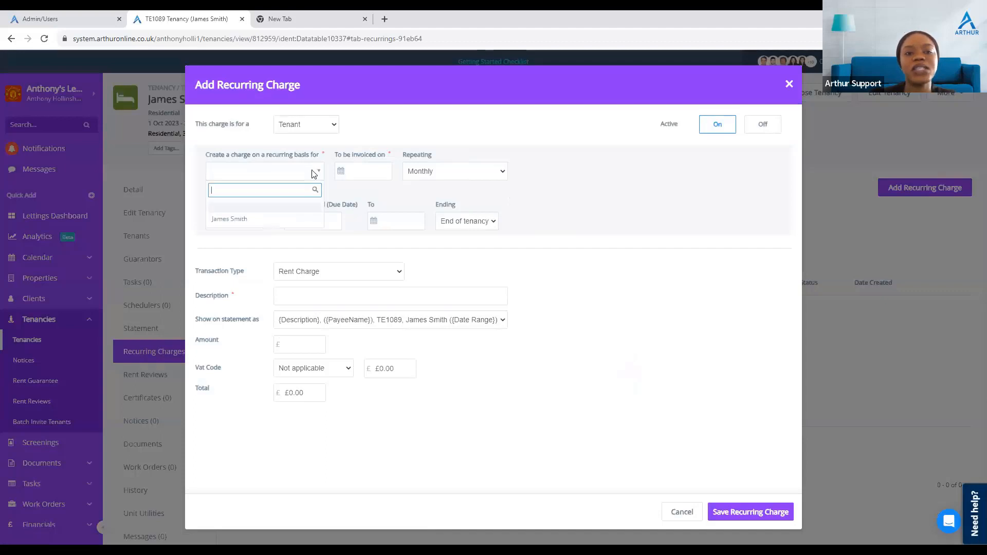
click(248, 220)
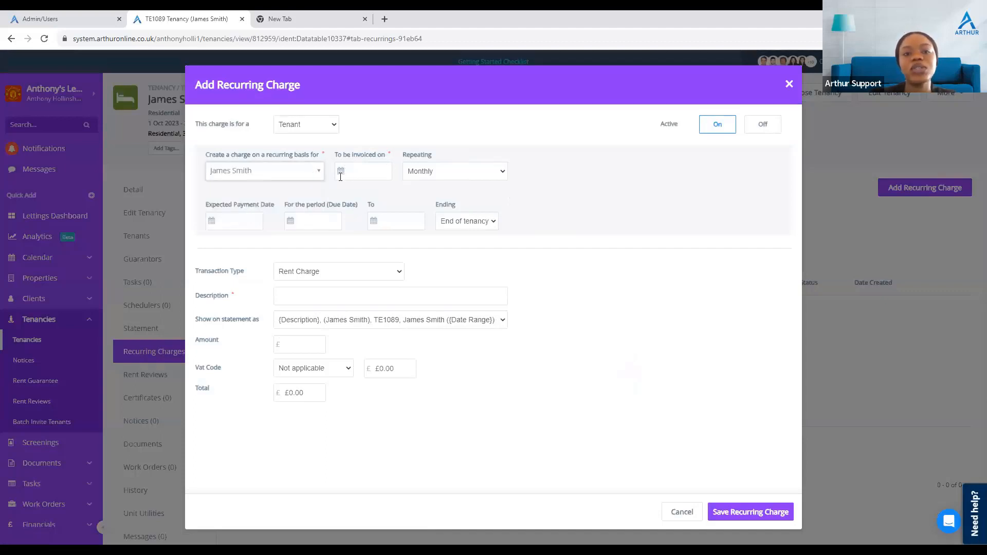
Step: Set the charge's invoice date to 1 October 2023
click(341, 172)
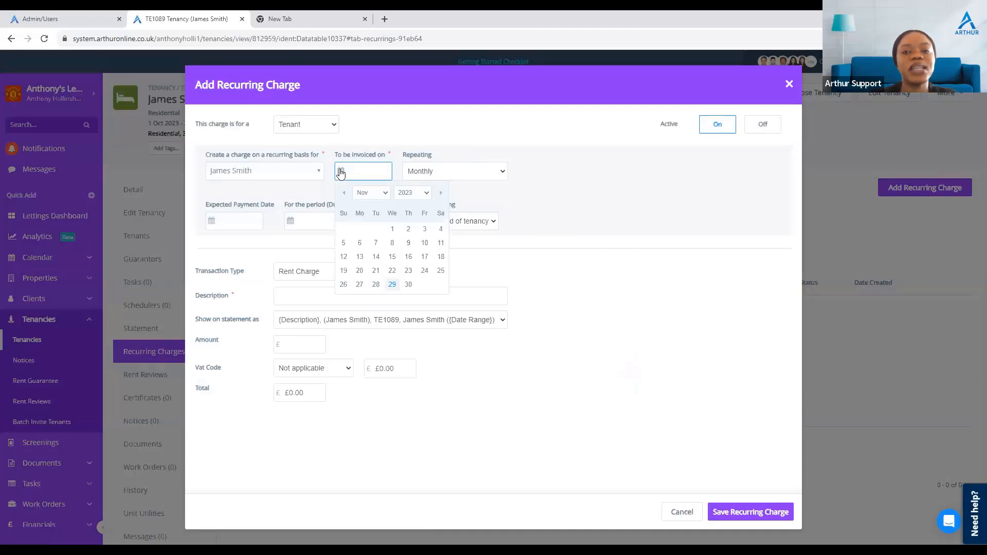
click(374, 194)
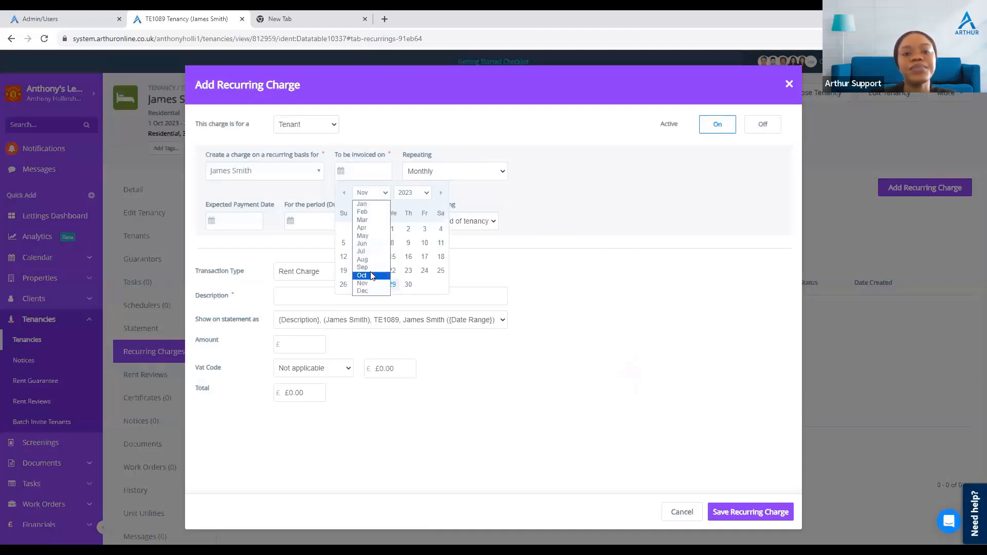
click(362, 276)
click(343, 228)
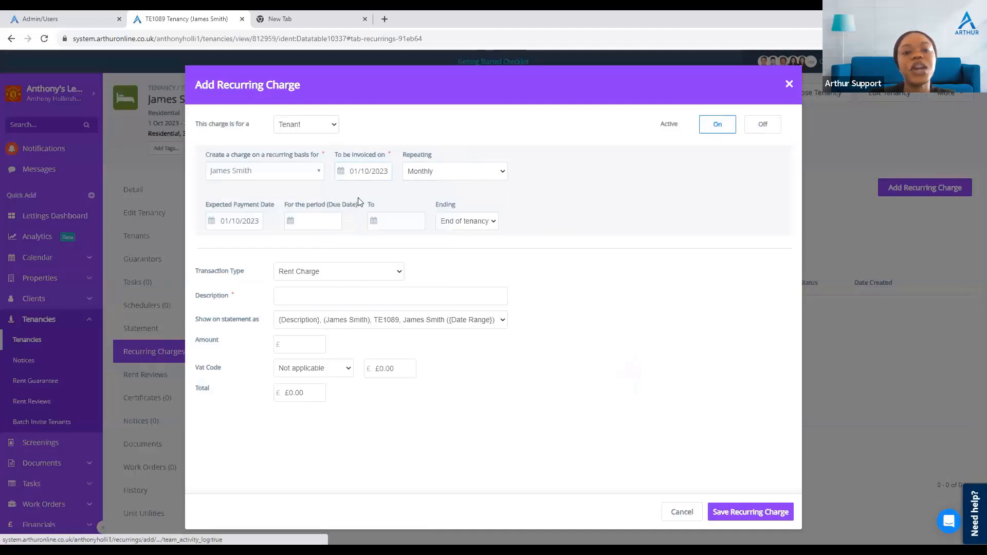
Step: Examine the available Repeating frequencies and Ending options for the charge
click(469, 173)
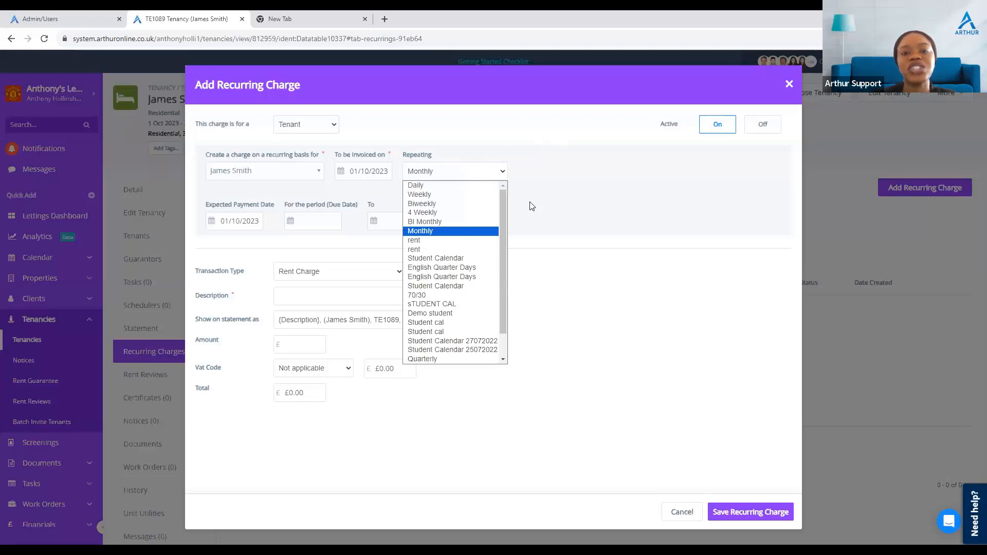
mouse_move(505, 222)
mouse_down()
mouse_move(511, 262)
mouse_move(504, 229)
mouse_up()
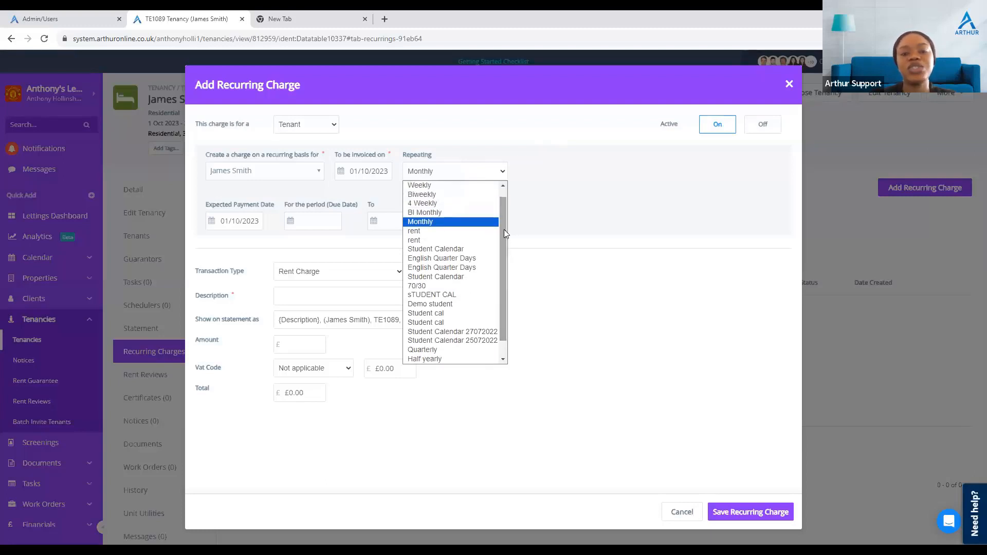
click(453, 225)
click(541, 163)
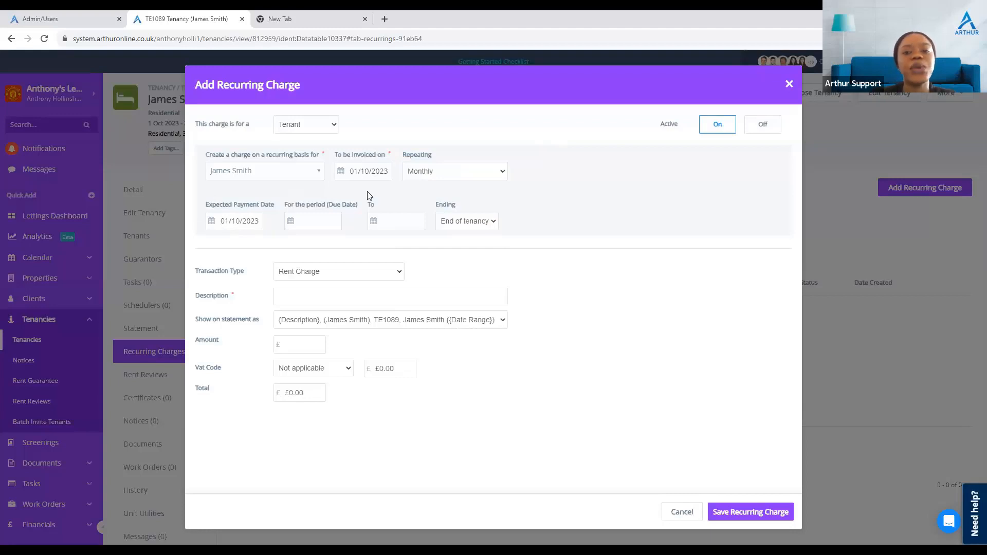
click(487, 222)
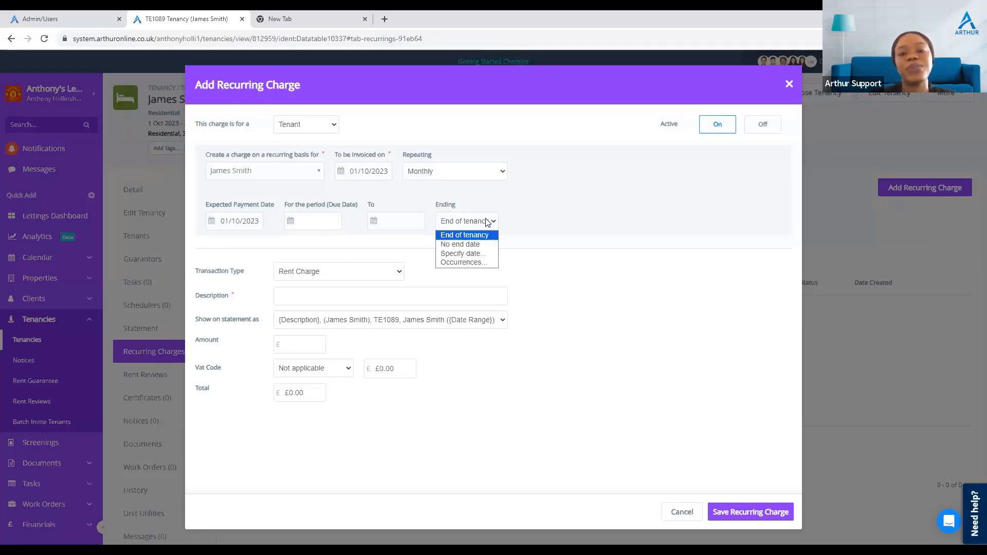
click(568, 246)
click(574, 258)
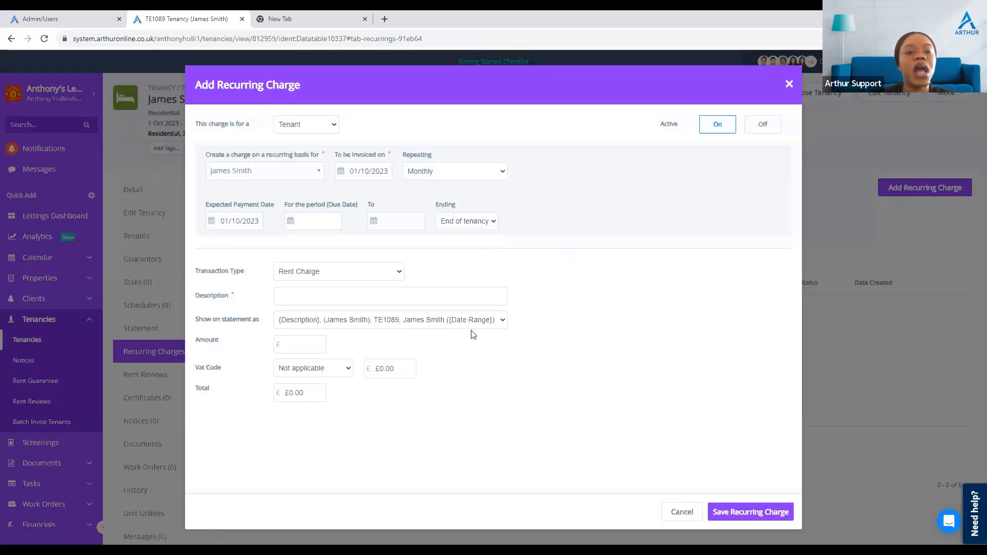
Step: Set the charge's transaction type to Direct Rent
click(335, 276)
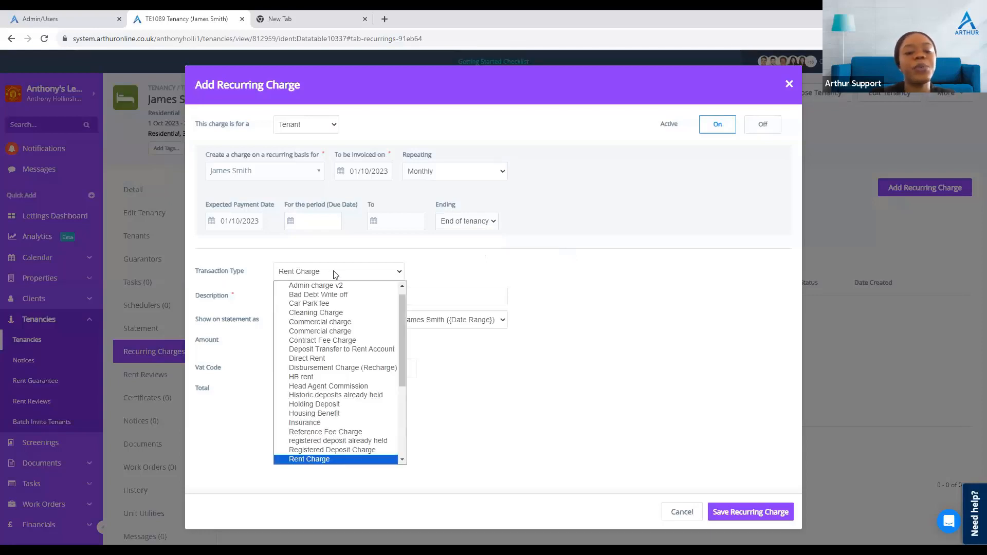
key(d)
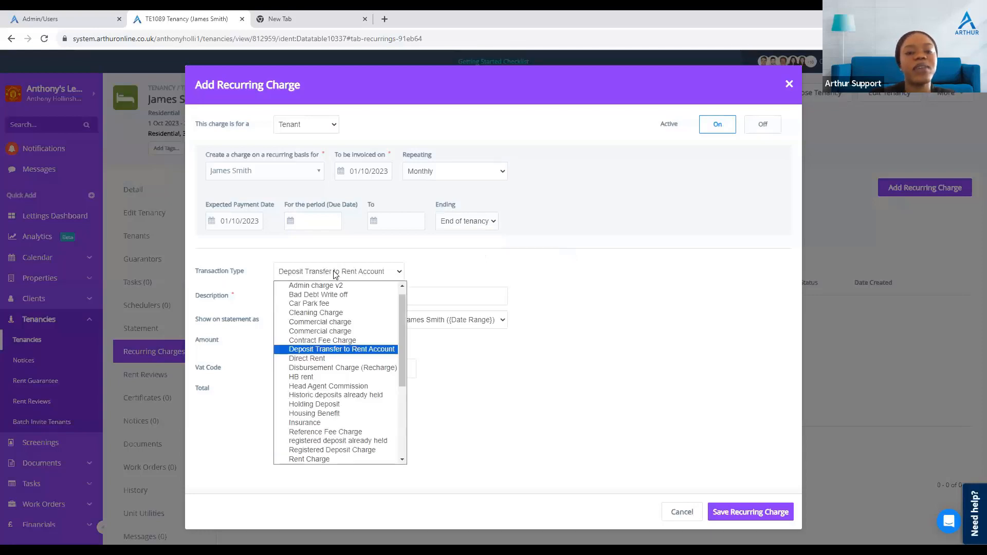
click(347, 357)
Step: Enter Direct Rent as the charge description and set the amount to £500
click(325, 300)
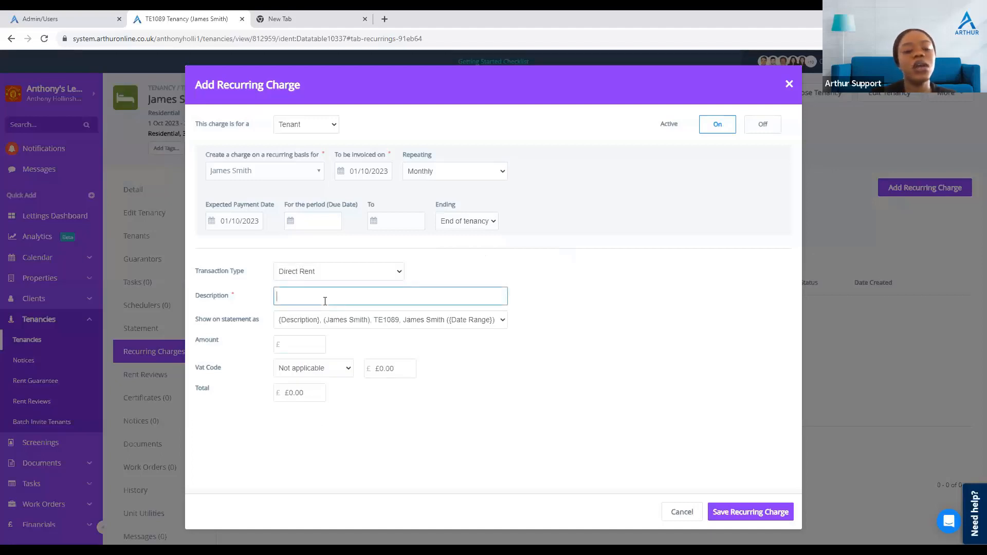
text(Dire)
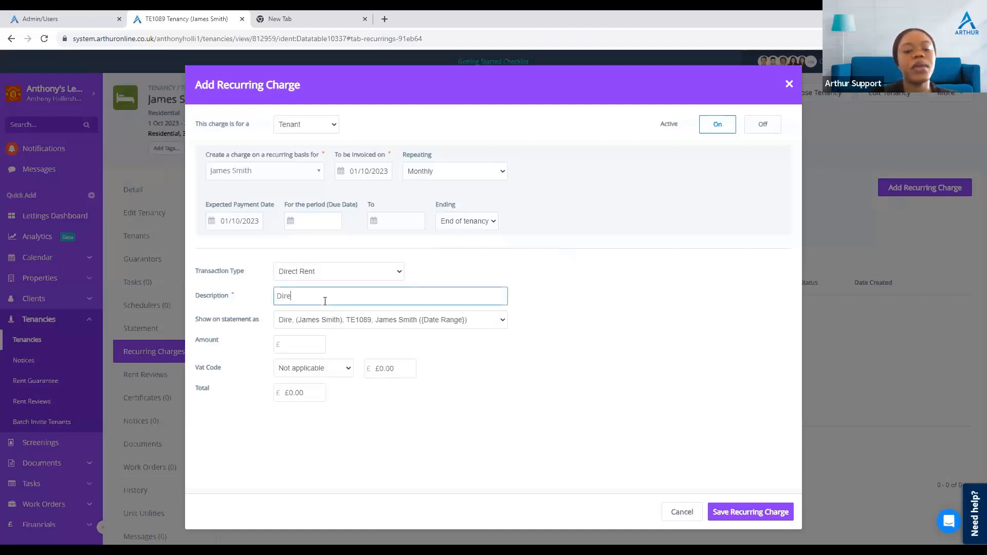
text(ct Rent)
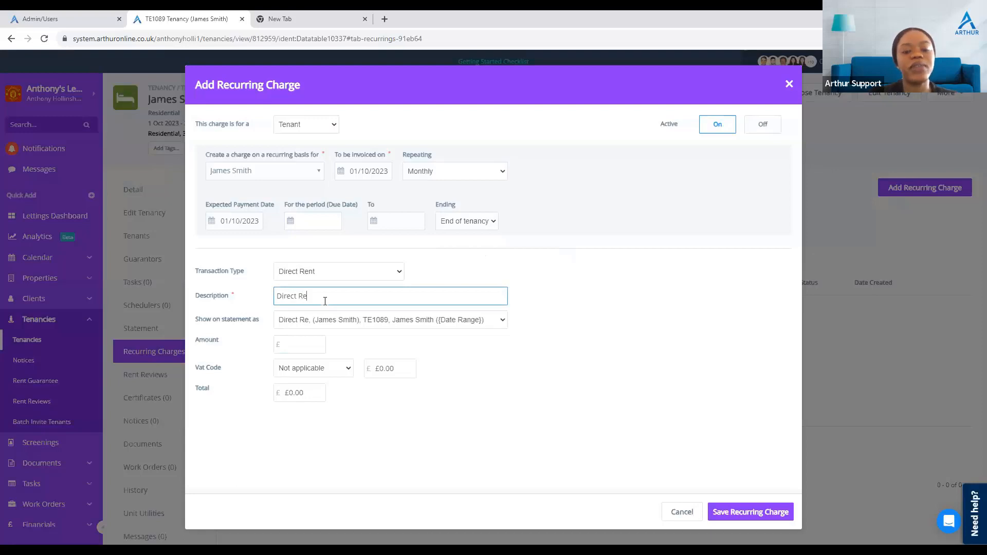
click(298, 339)
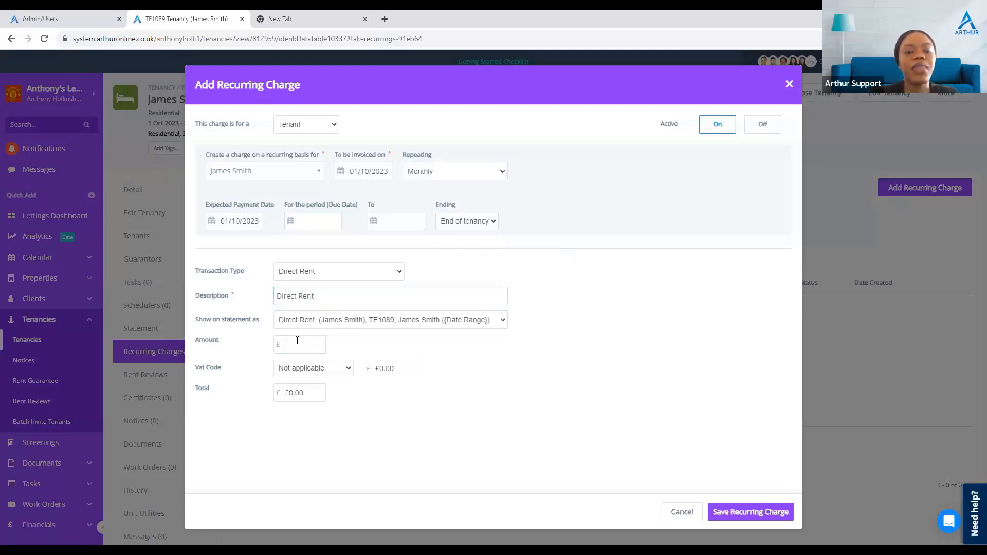
text(500)
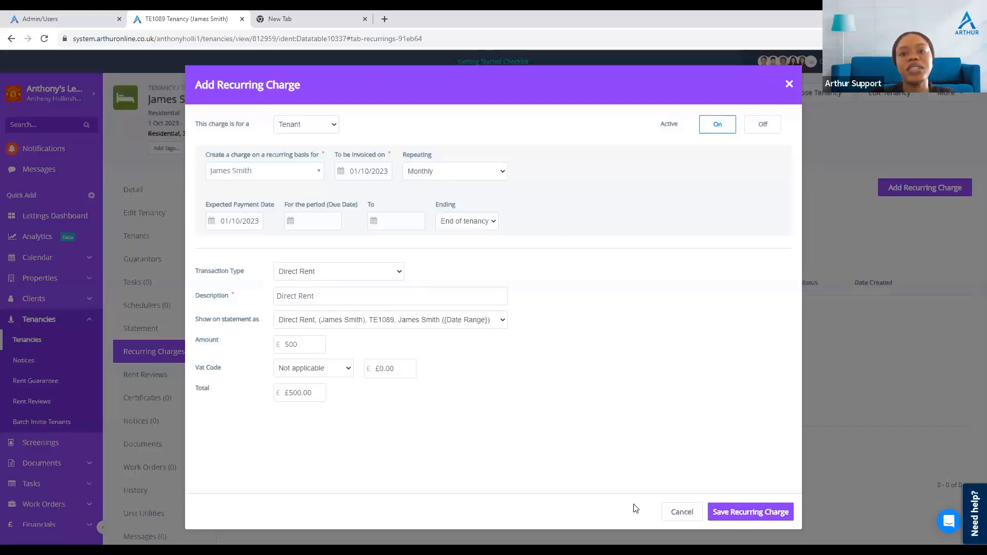
Step: Save the recurring charge and review its charge history and activity log
click(726, 516)
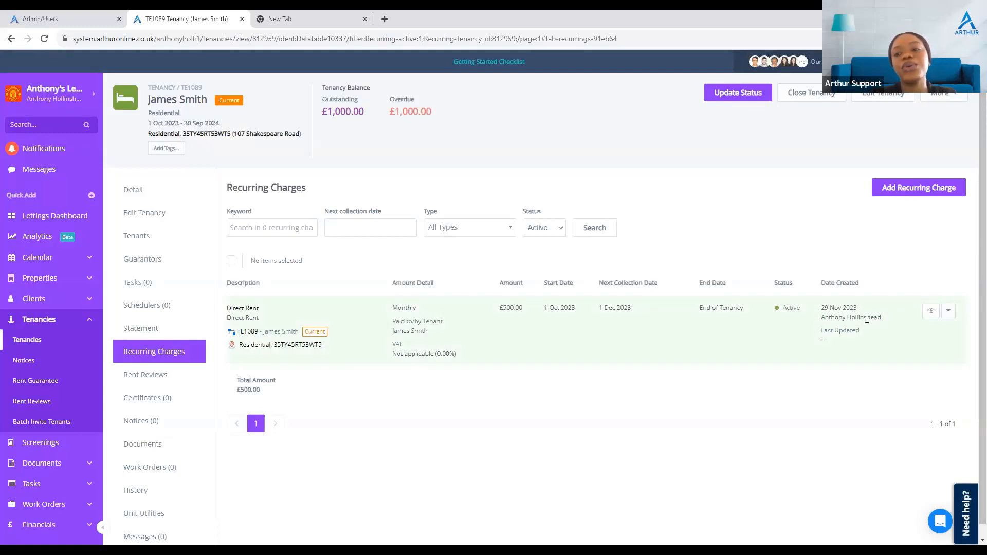
click(931, 313)
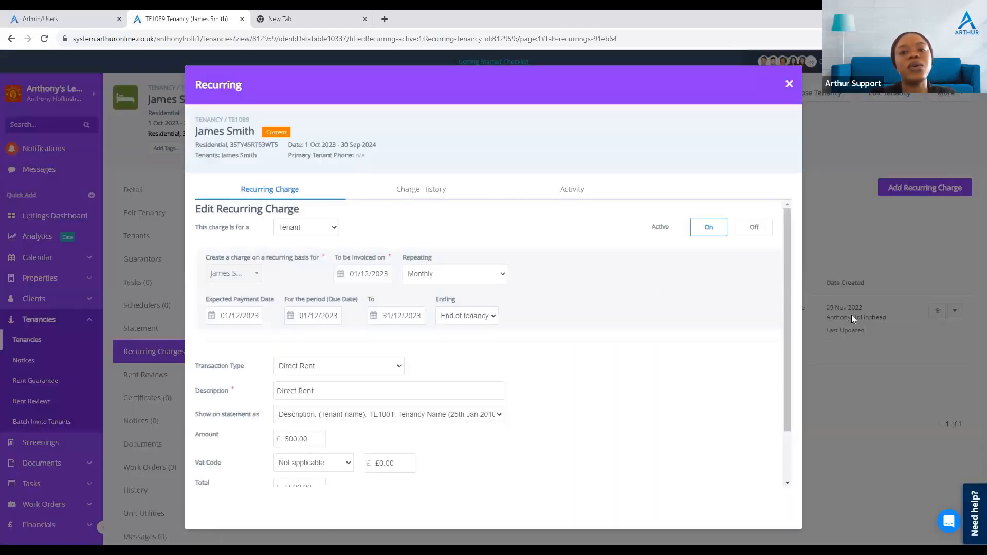
click(384, 191)
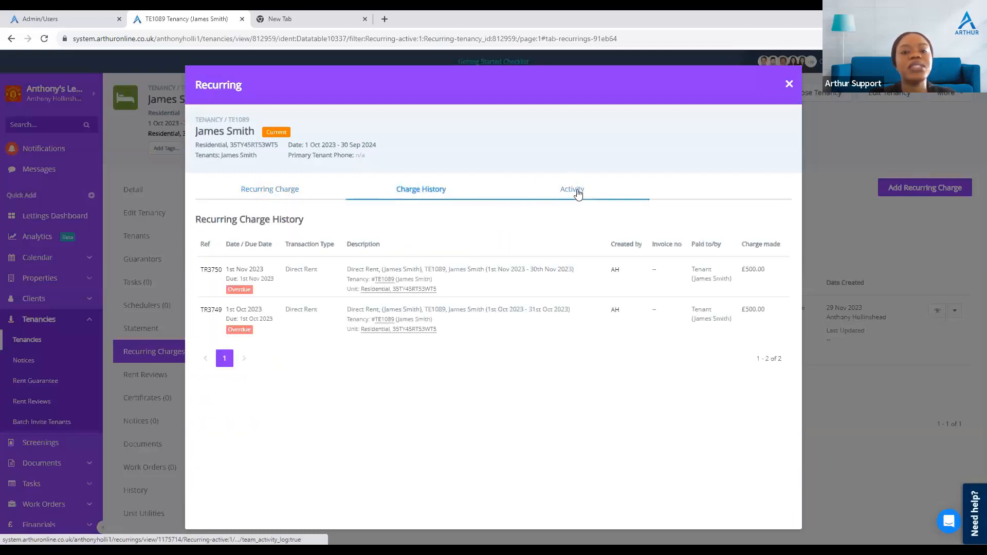
click(578, 193)
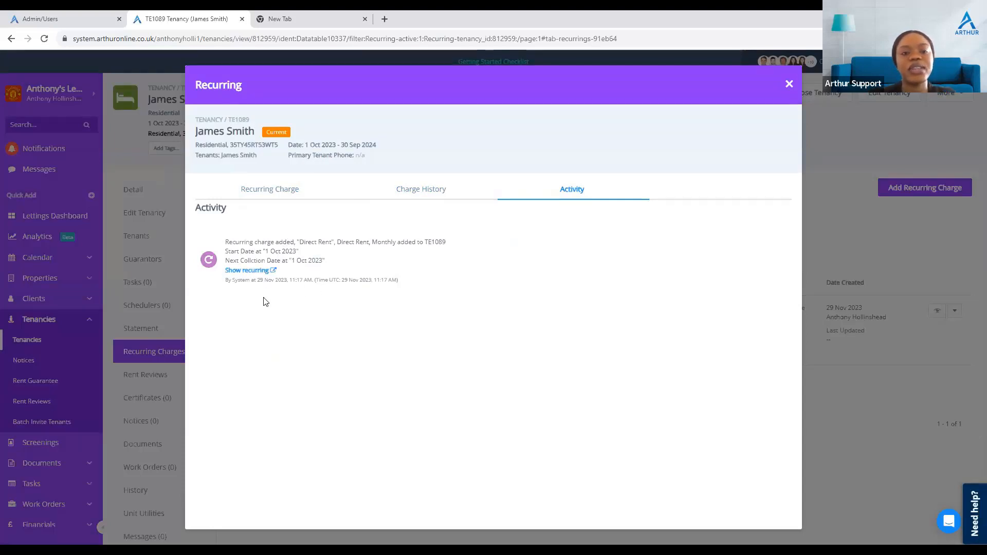
drag(230, 281, 330, 281)
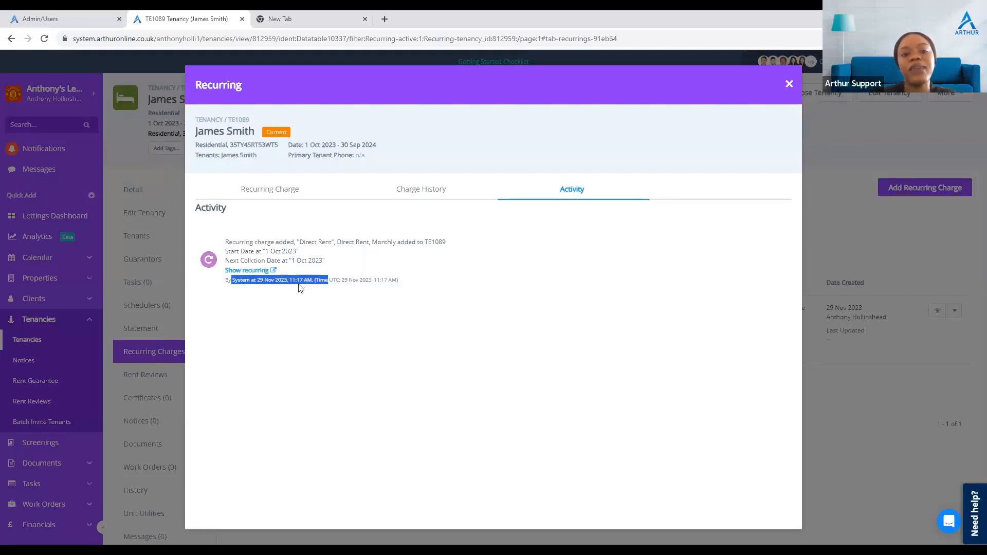
click(427, 294)
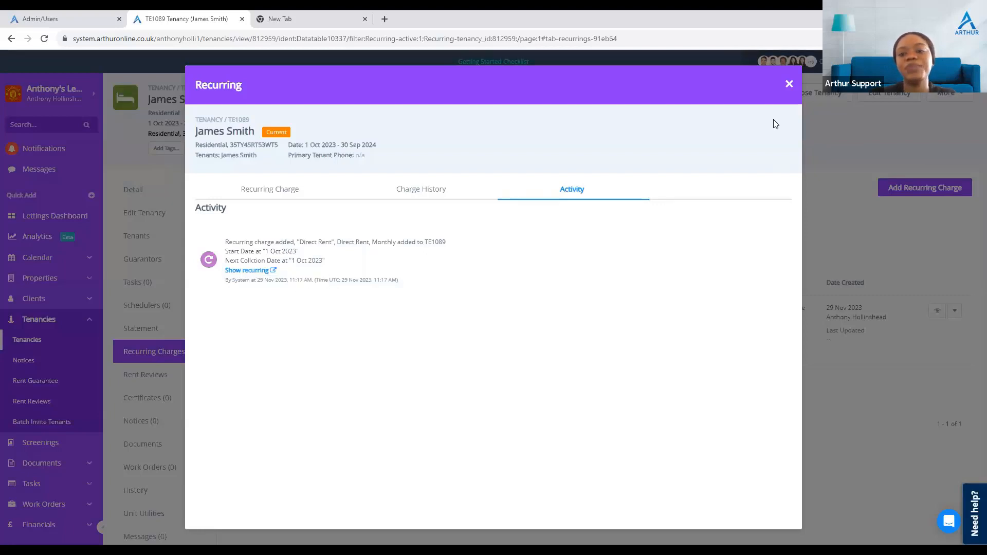
click(789, 85)
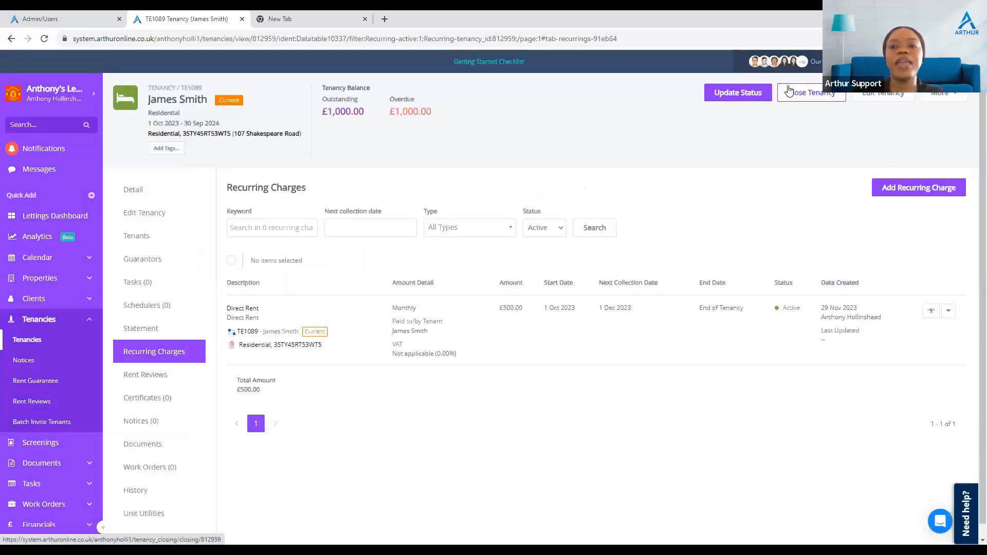
Step: Record a £500 payment against the 1 Oct 2023 Direct Rent charge on the tenant rent statement
click(141, 332)
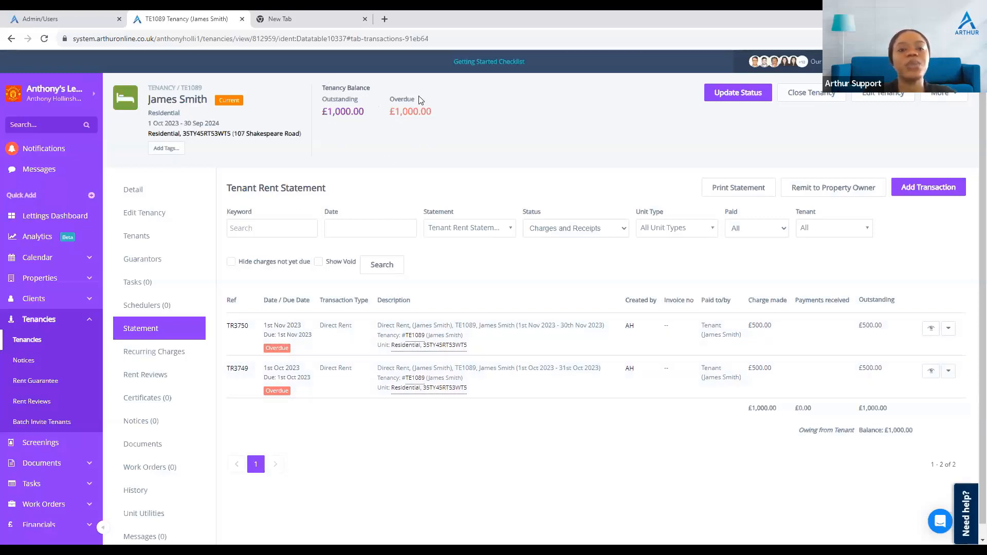
scroll(655, 327, down, 1)
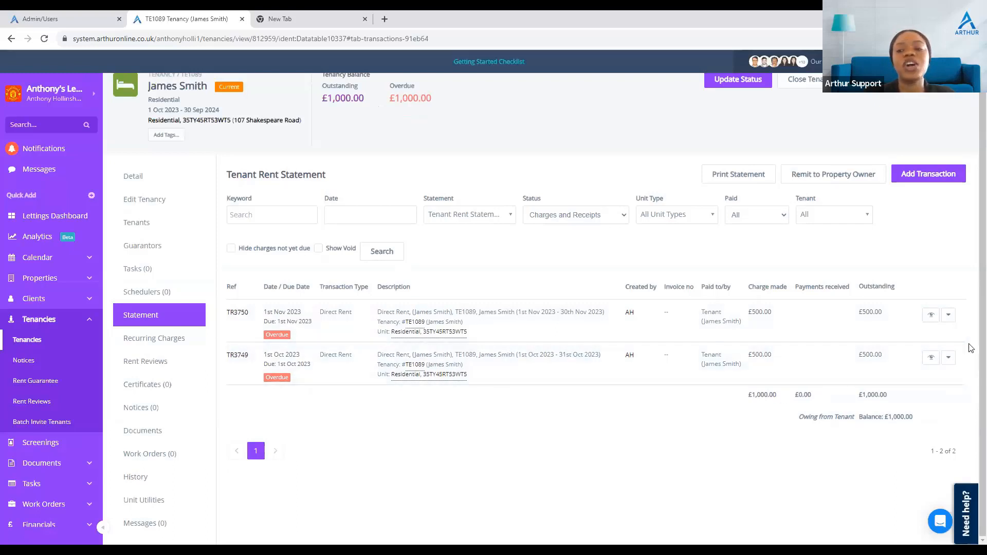
click(949, 359)
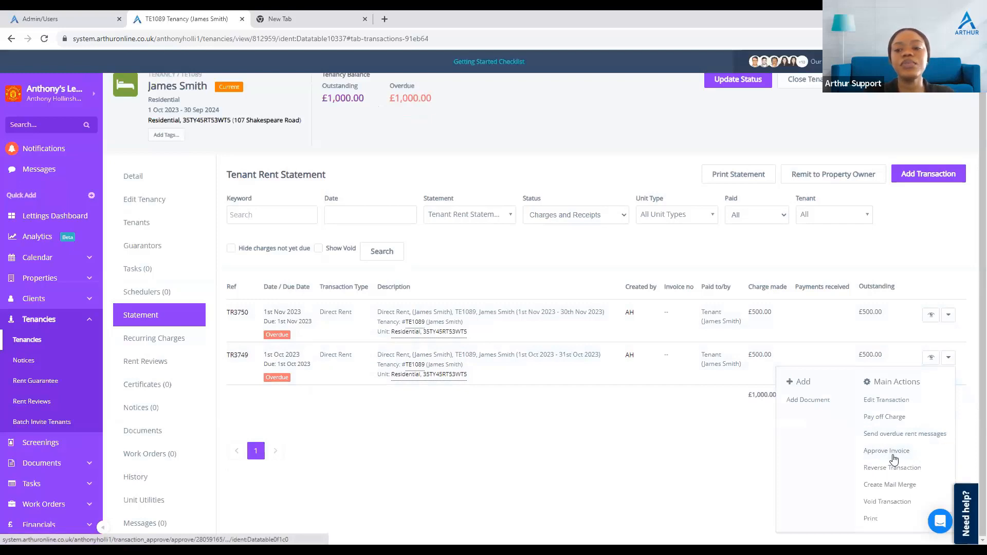
click(919, 418)
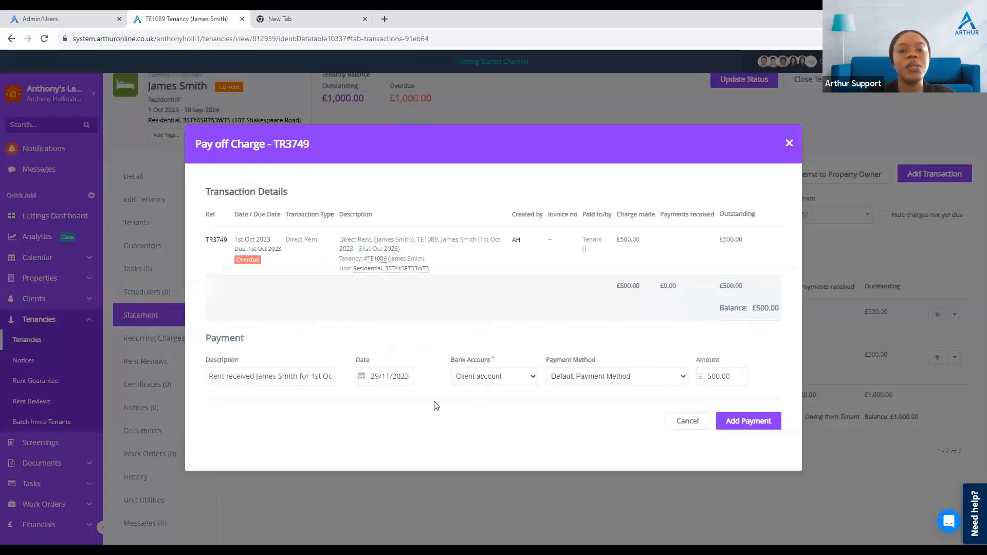
click(756, 425)
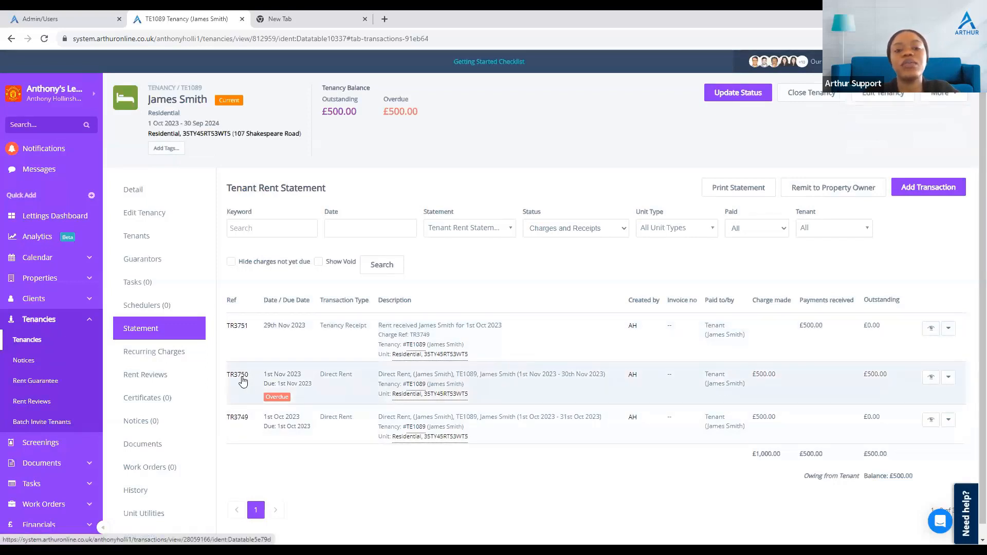
Step: Record a £500 payment against the 1 Nov 2023 Direct Rent charge
click(949, 378)
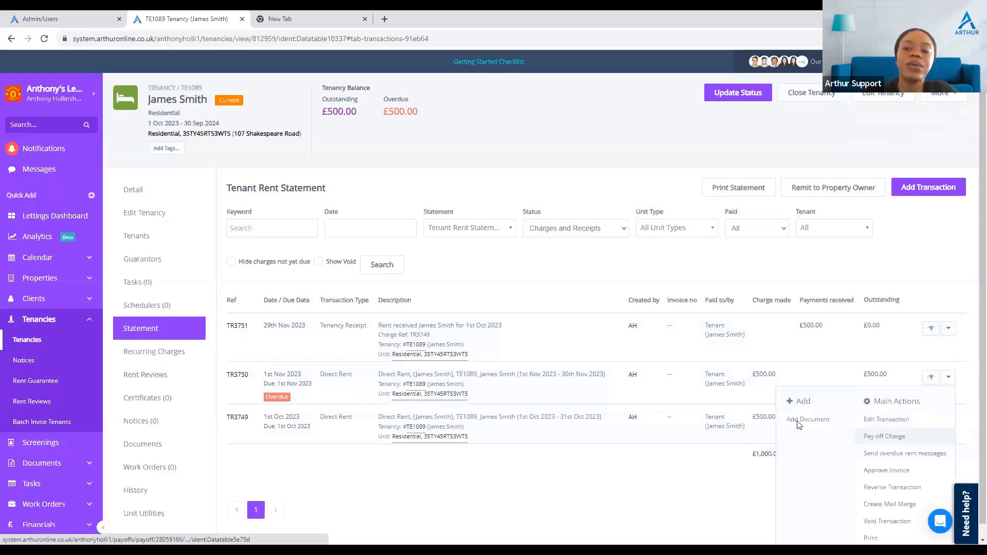
click(885, 436)
click(749, 429)
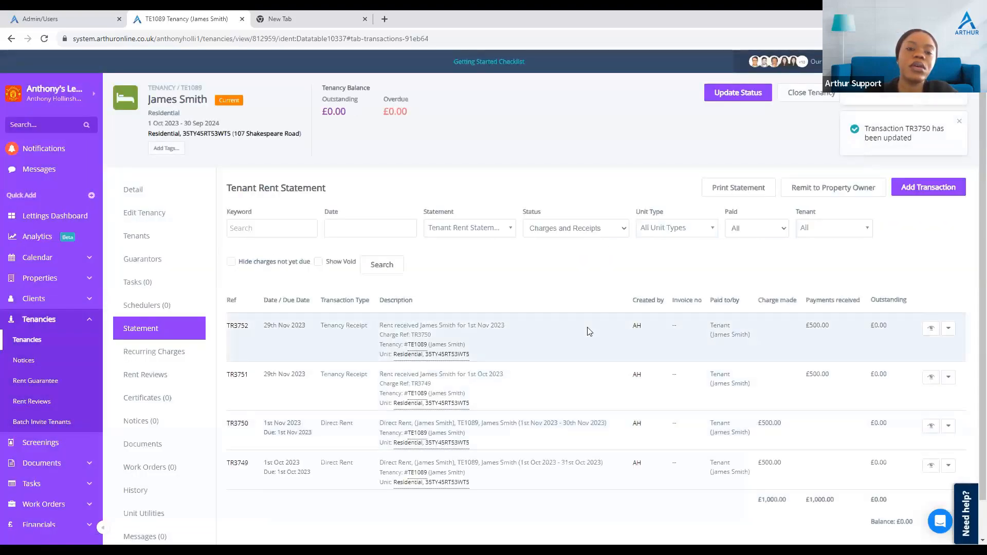
Step: Review the receipts and charges listed on the tenant rent statement
scroll(590, 332, down, 1)
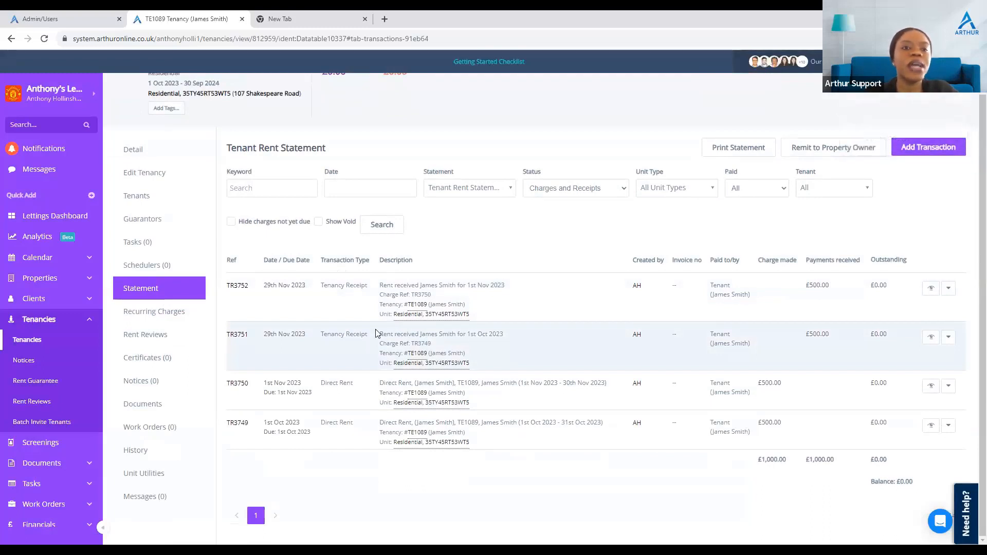
scroll(375, 288, up, 1)
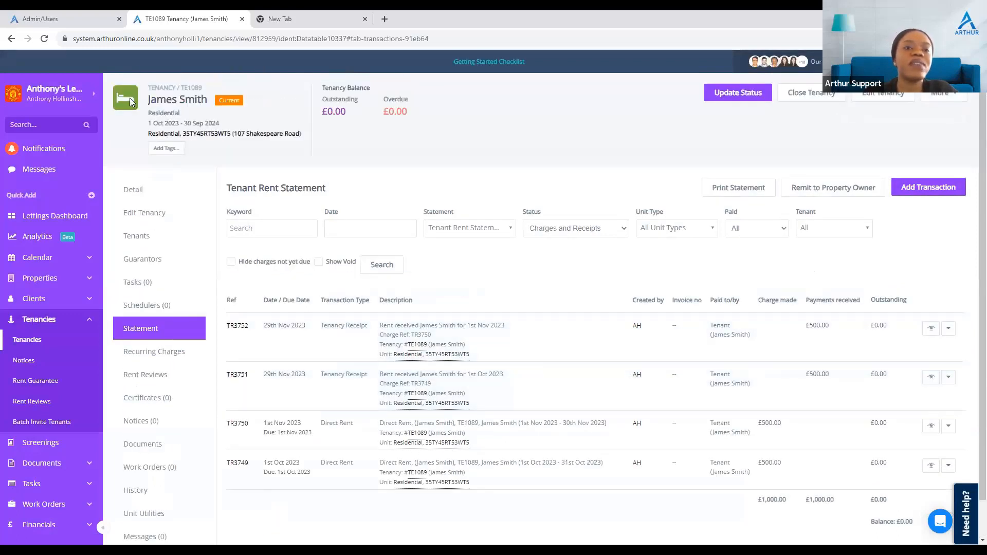
drag(212, 91, 183, 91)
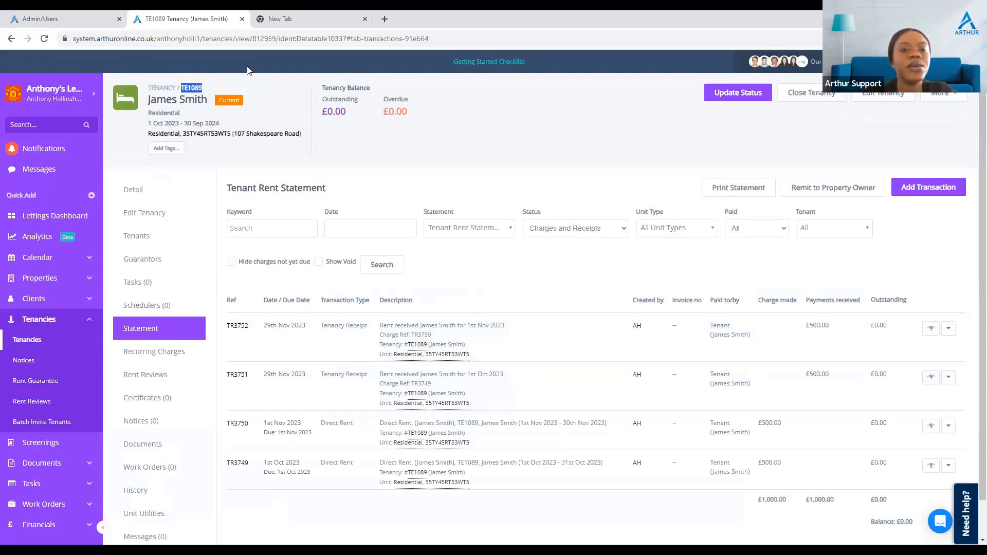
click(426, 165)
scroll(287, 441, down, 1)
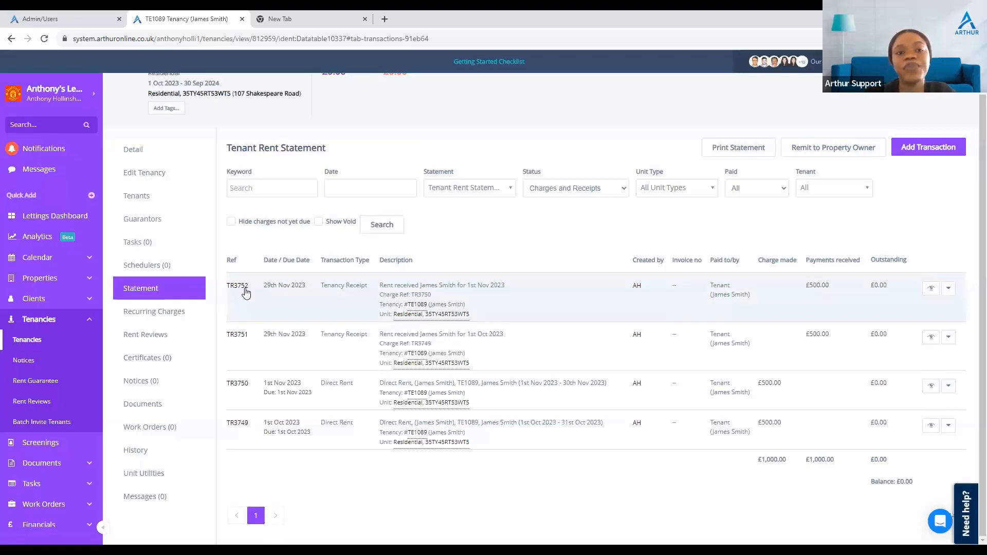
scroll(245, 292, up, 1)
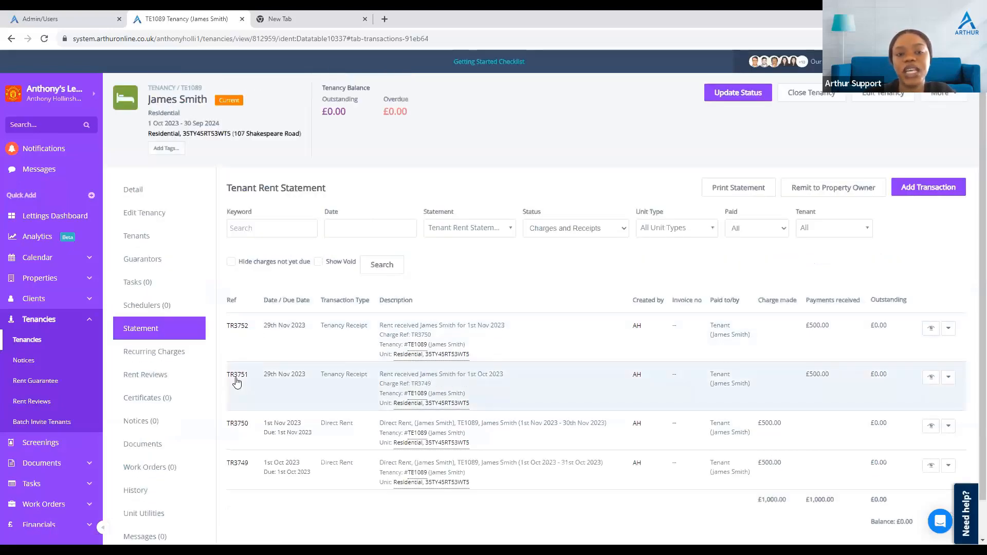
scroll(283, 373, down, 1)
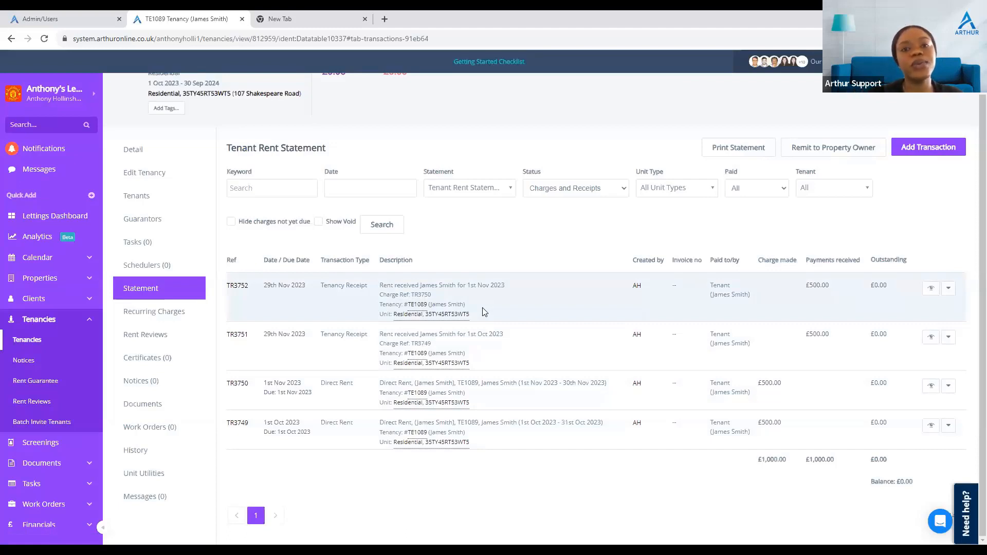
Step: Open the recurring charge for editing and inspect the recurring charges status filter options
click(172, 315)
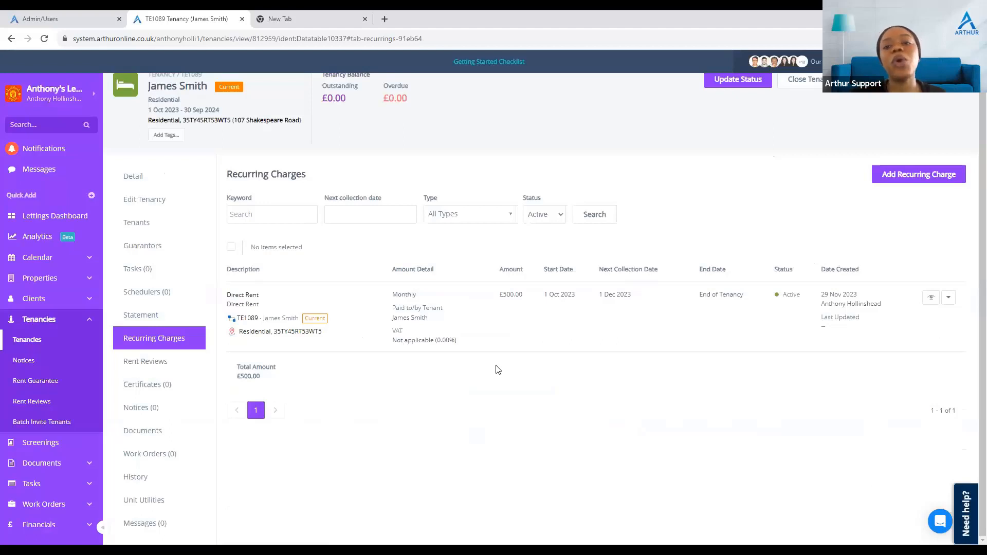
click(953, 304)
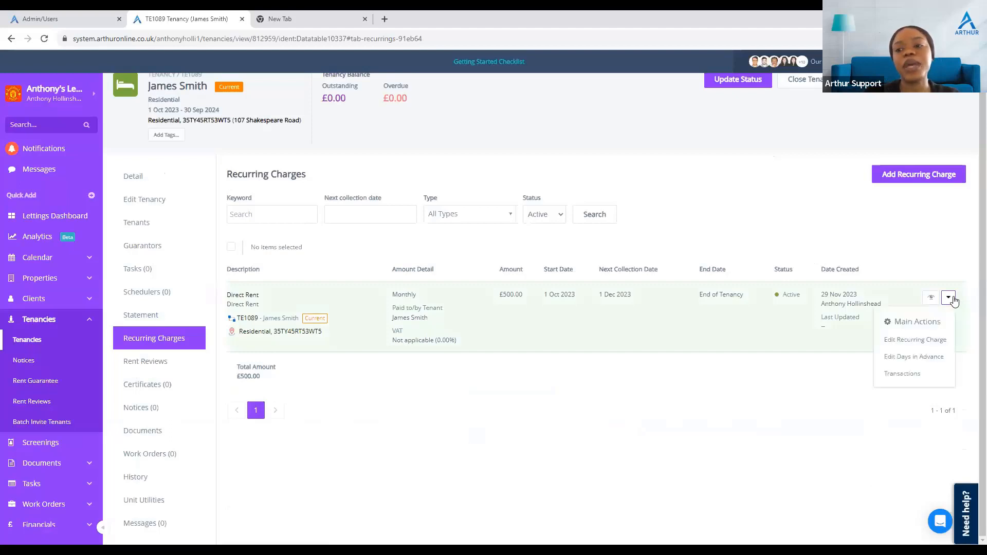
click(927, 340)
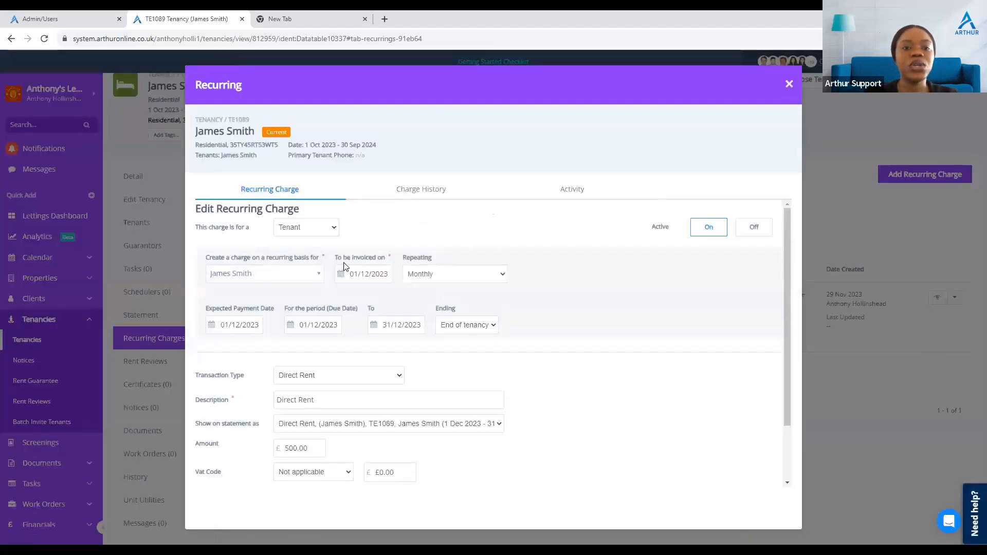
click(790, 84)
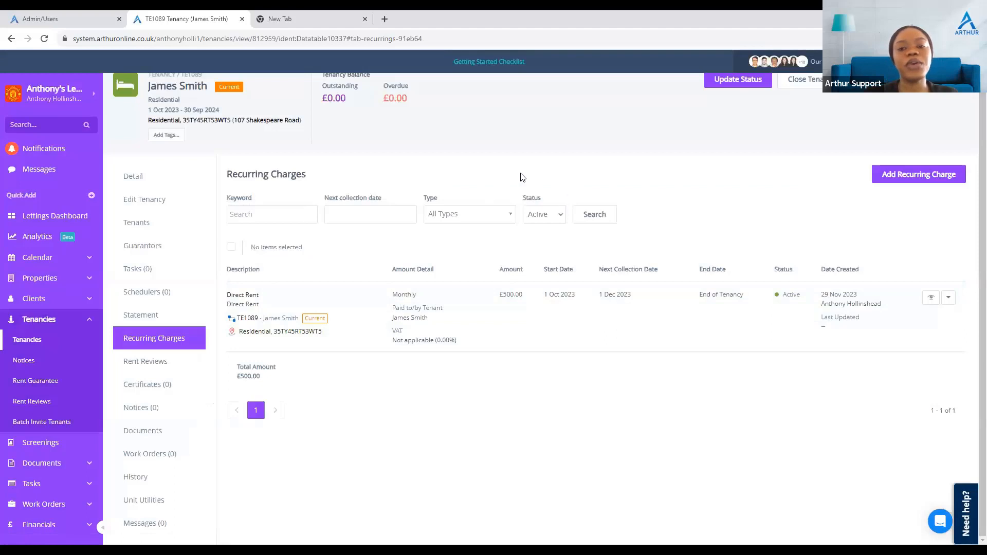
click(544, 215)
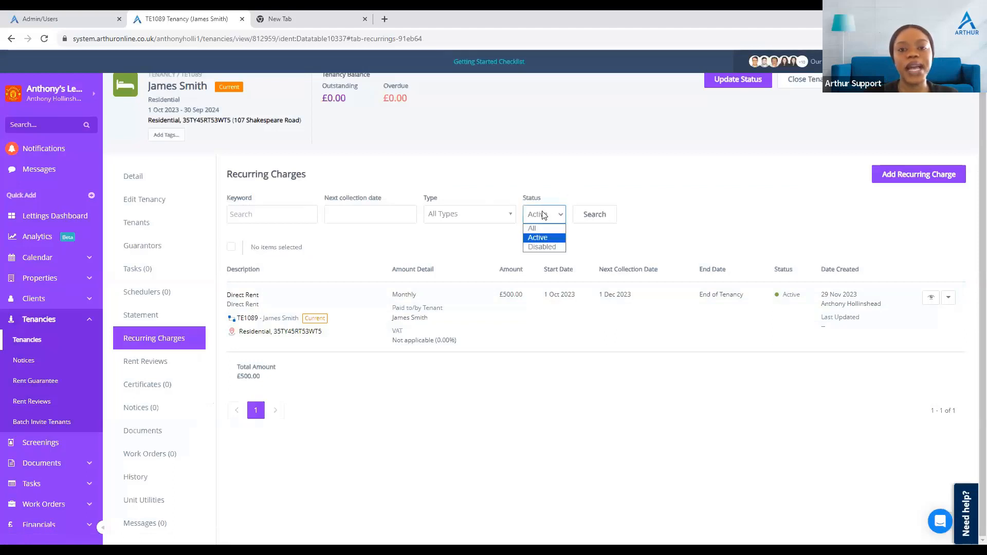
click(873, 376)
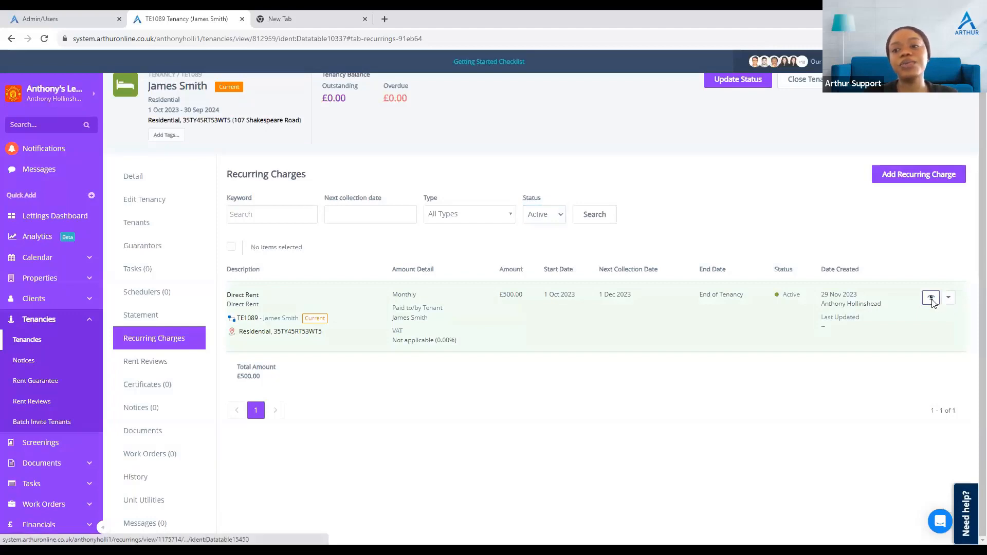
Step: Deactivate the recurring Direct Rent charge by switching it off and saving
click(932, 299)
click(749, 238)
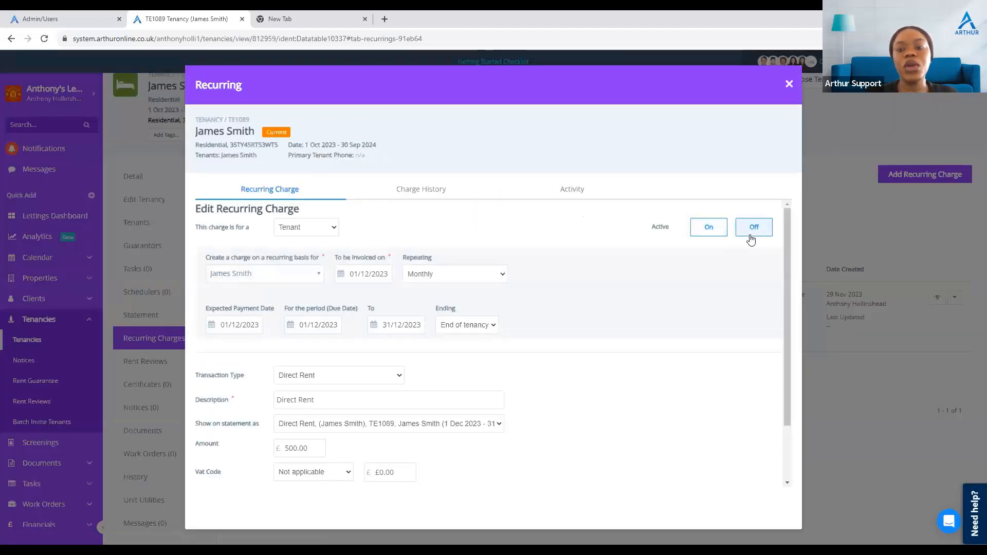
scroll(667, 414, down, 2)
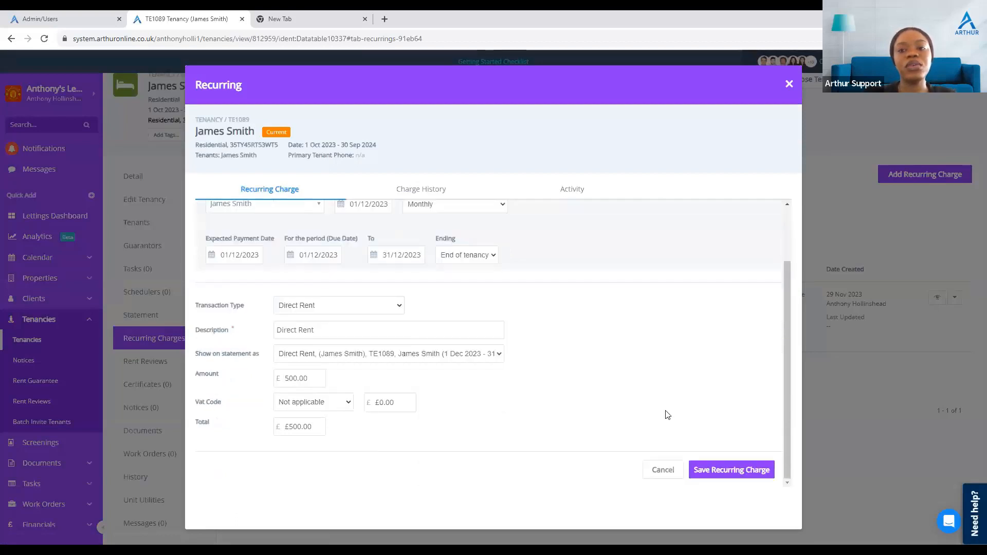
click(723, 467)
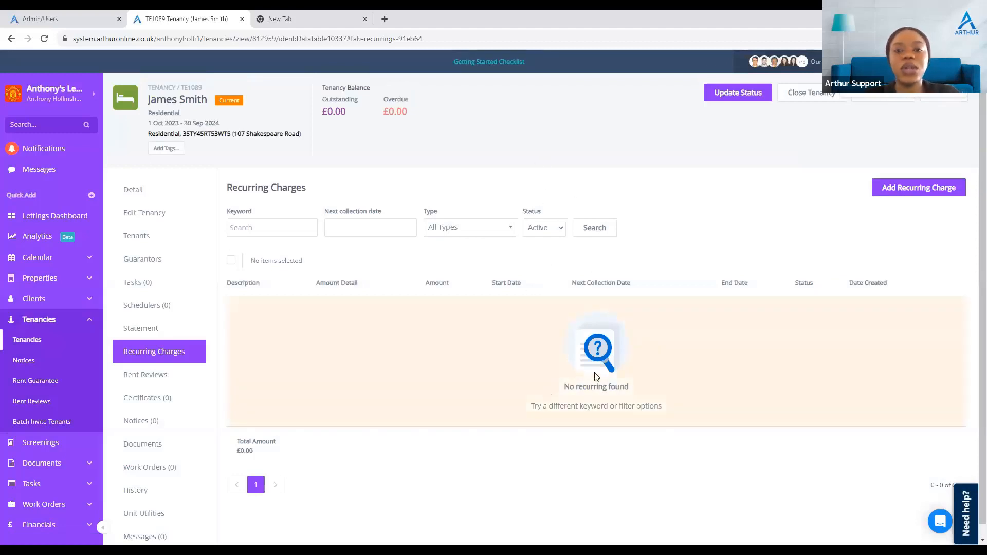
Step: Filter the recurring charges list by Disabled status and by All statuses
click(545, 229)
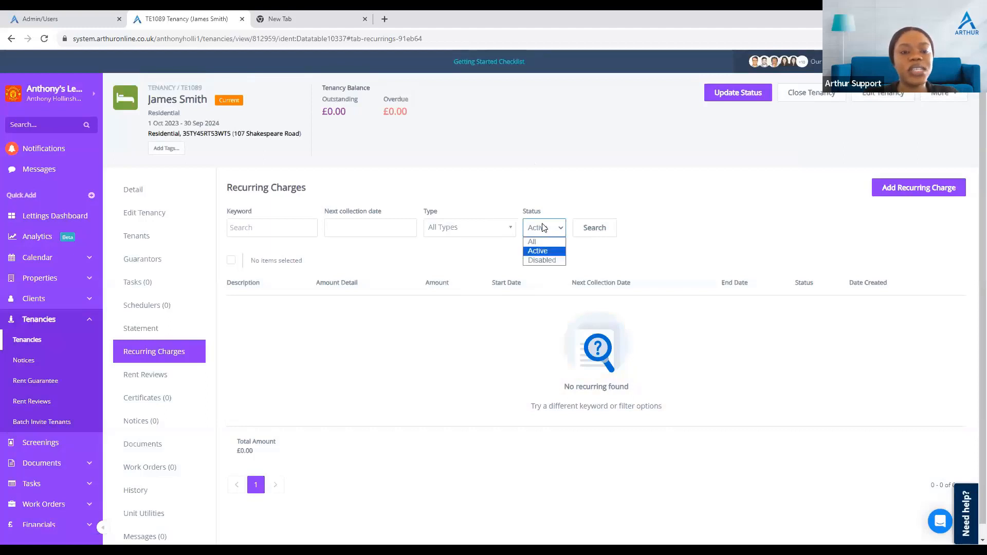
click(548, 261)
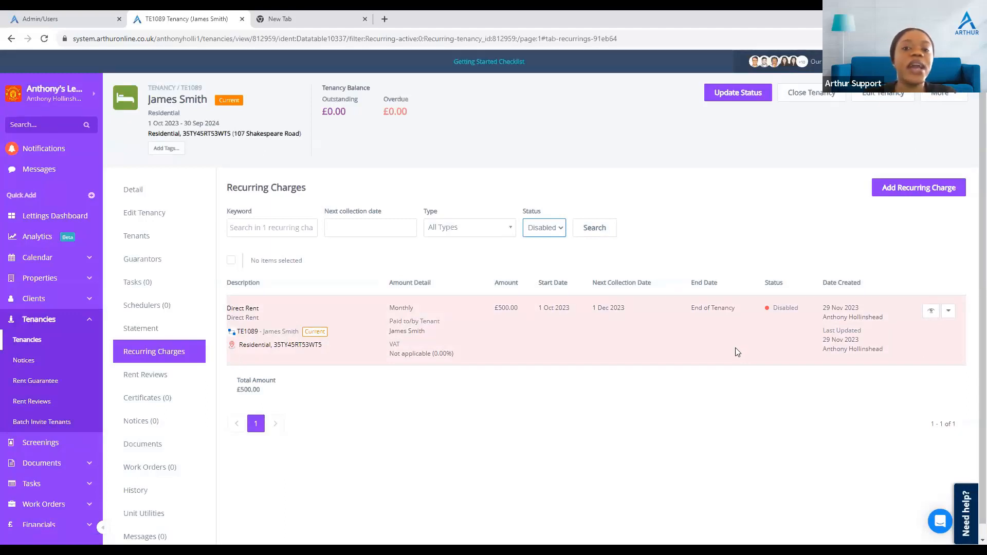
click(541, 230)
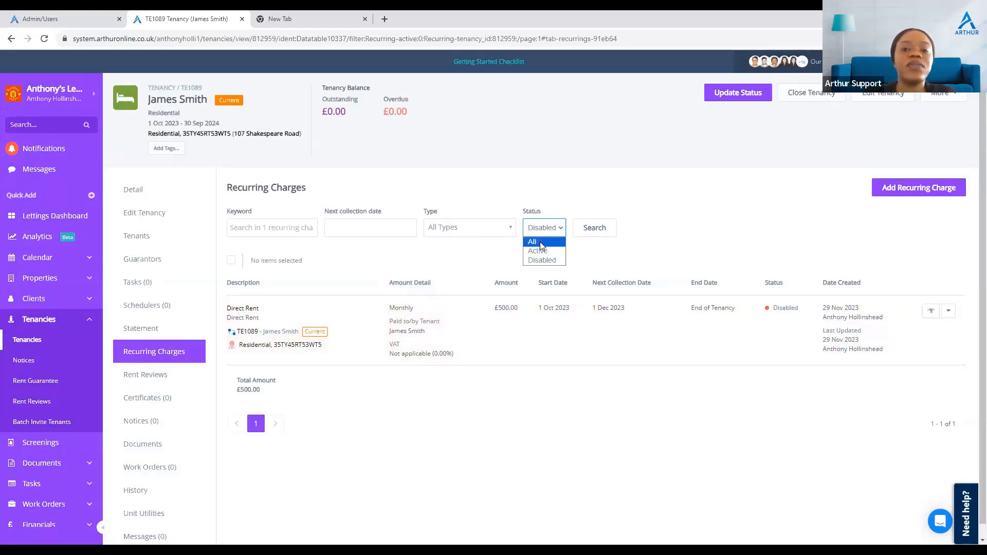
click(541, 244)
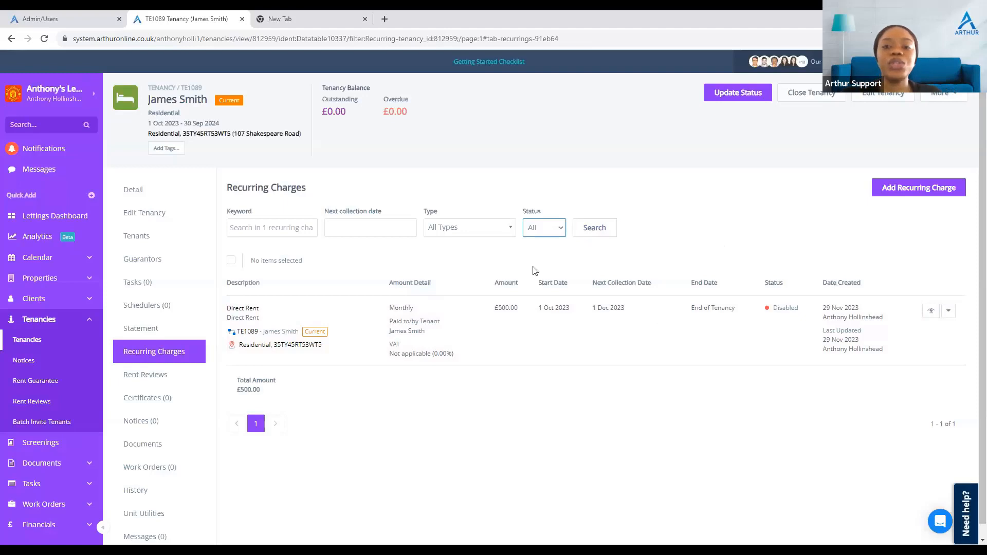
Step: Start a new recurring charge for the tenant, invoiced monthly from 1 December 2023
click(951, 188)
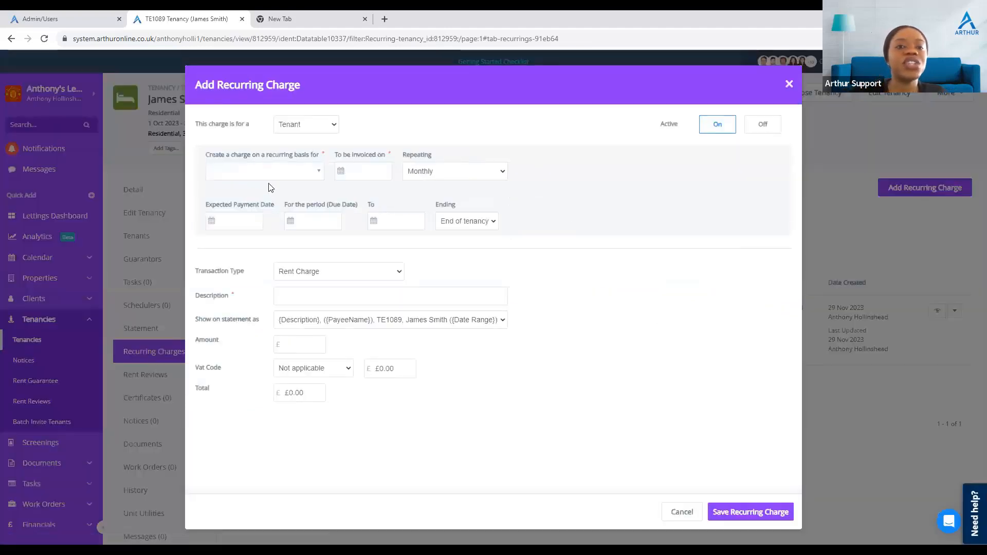
click(309, 177)
click(266, 221)
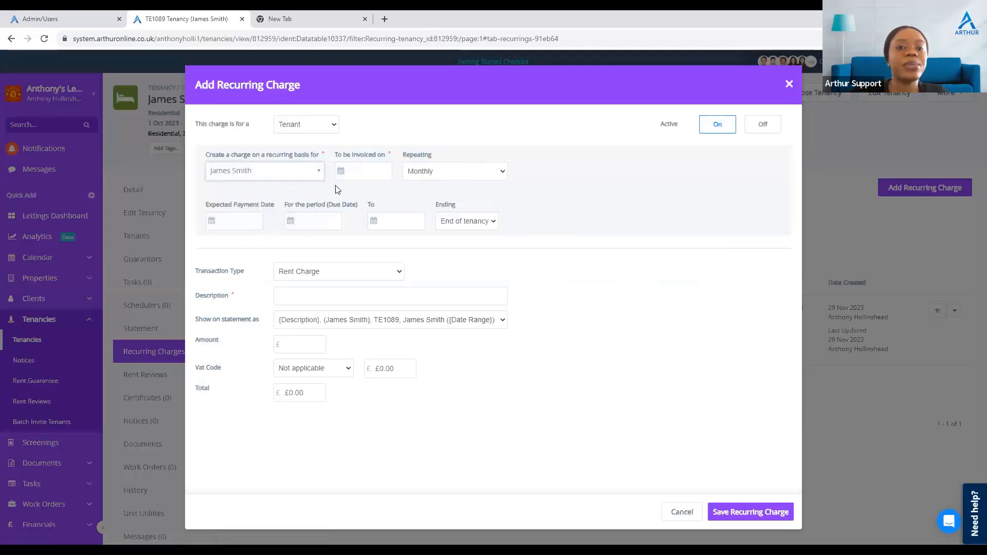
click(341, 172)
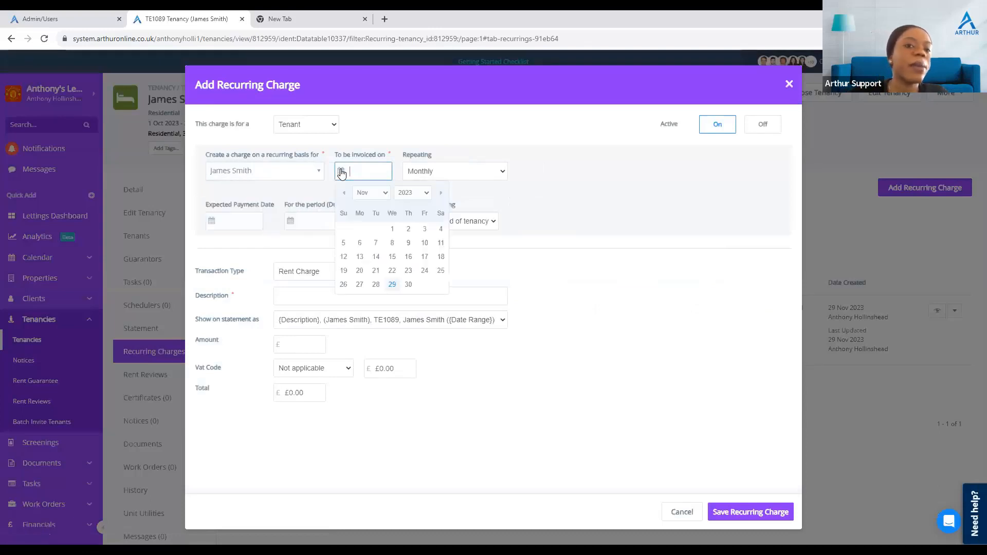
click(385, 194)
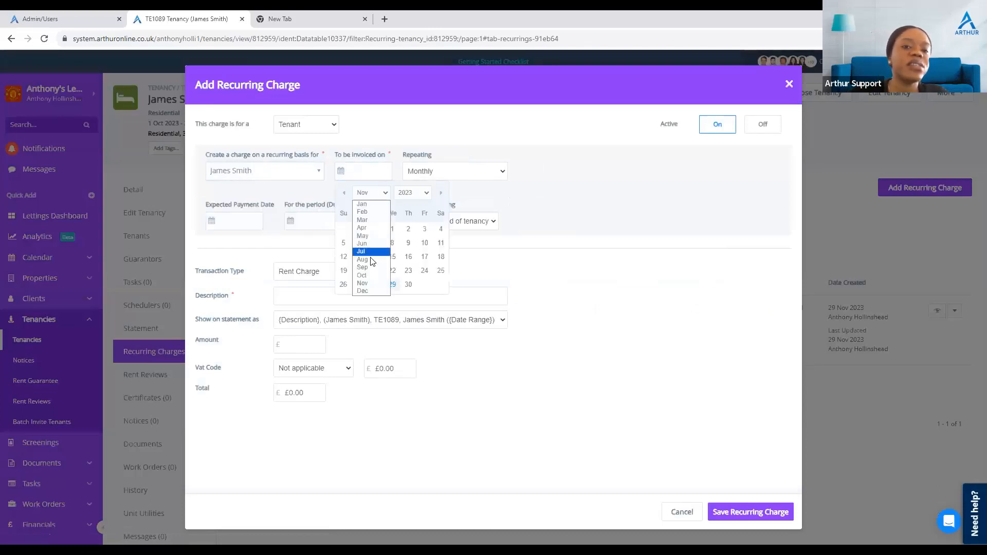
click(370, 291)
click(424, 229)
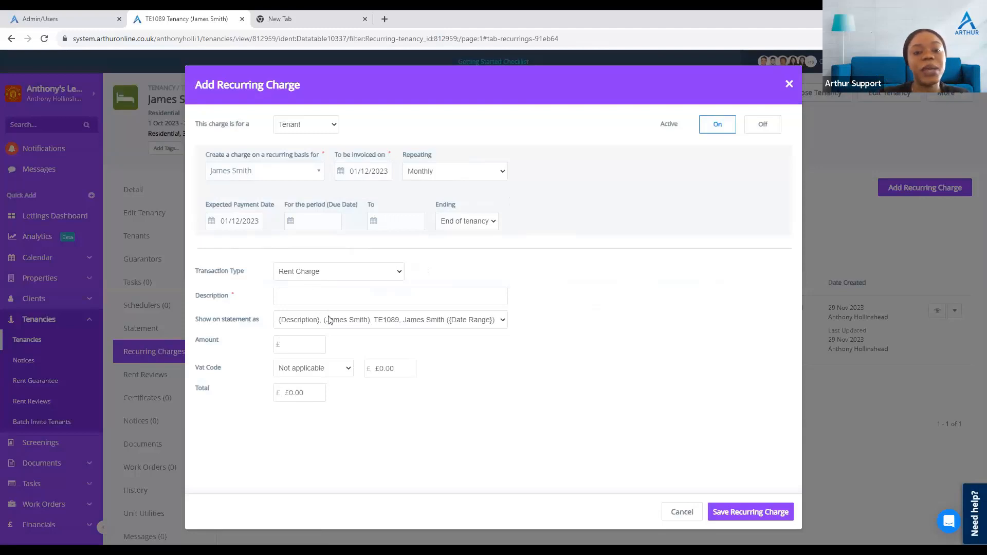
Step: Set the charge's transaction type to Direct Rent and its description to "Direct rent"
click(329, 272)
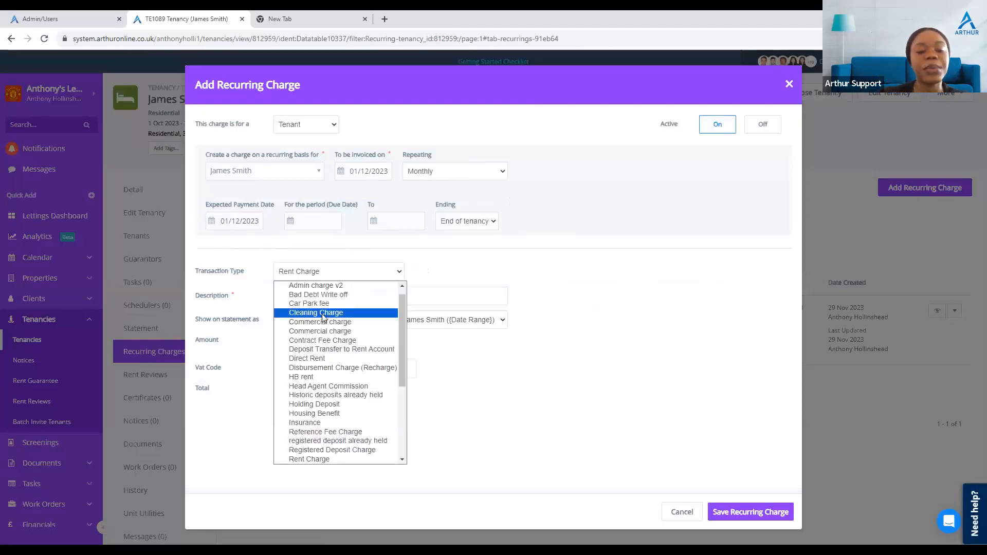
key(d)
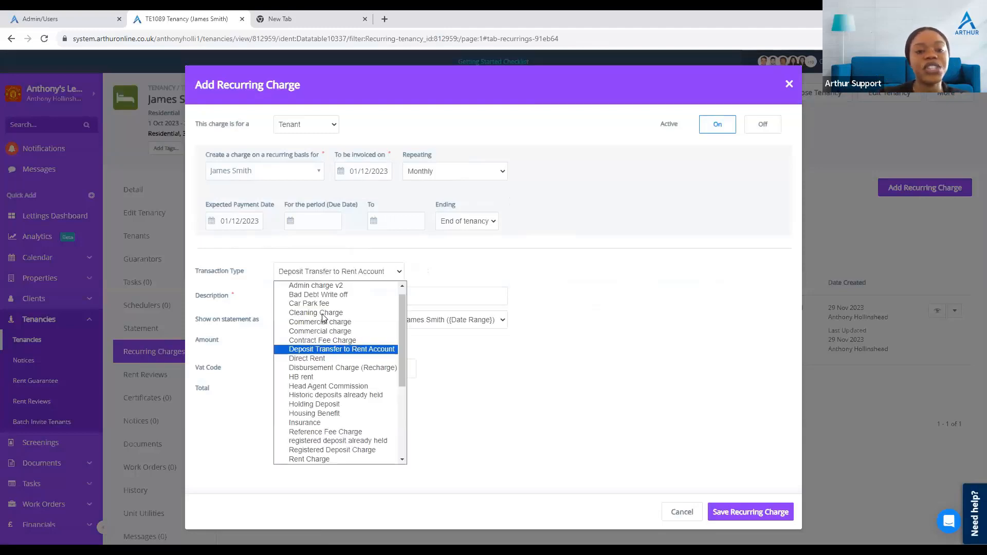
click(330, 360)
click(350, 299)
text(Direct )
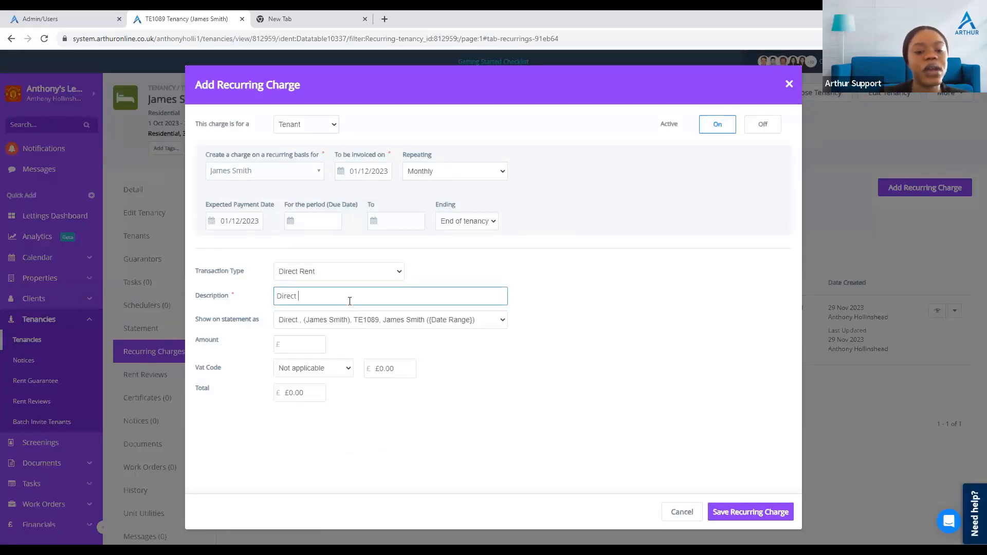
text(rent)
Step: Set the charge amount to £700 and save the recurring charge
click(294, 348)
text(700)
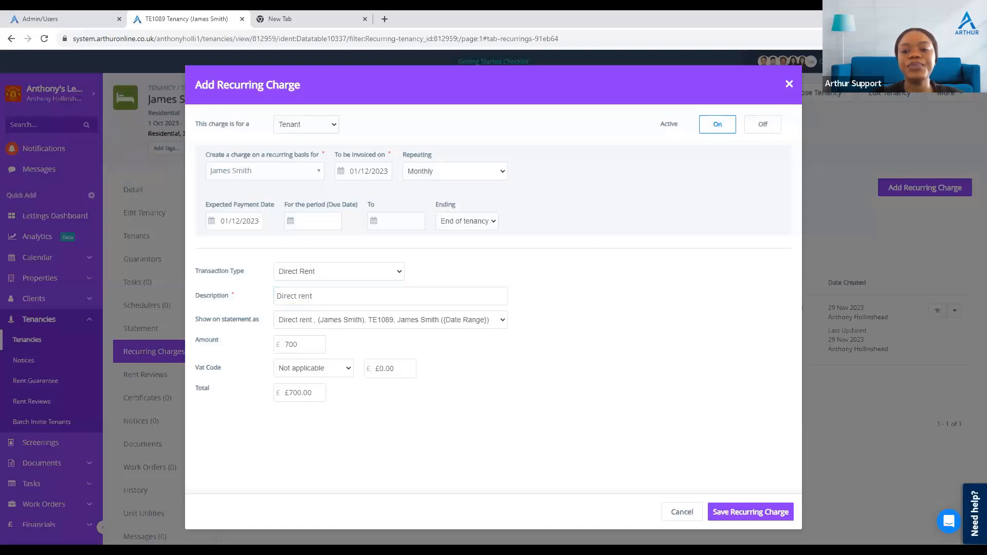
click(751, 512)
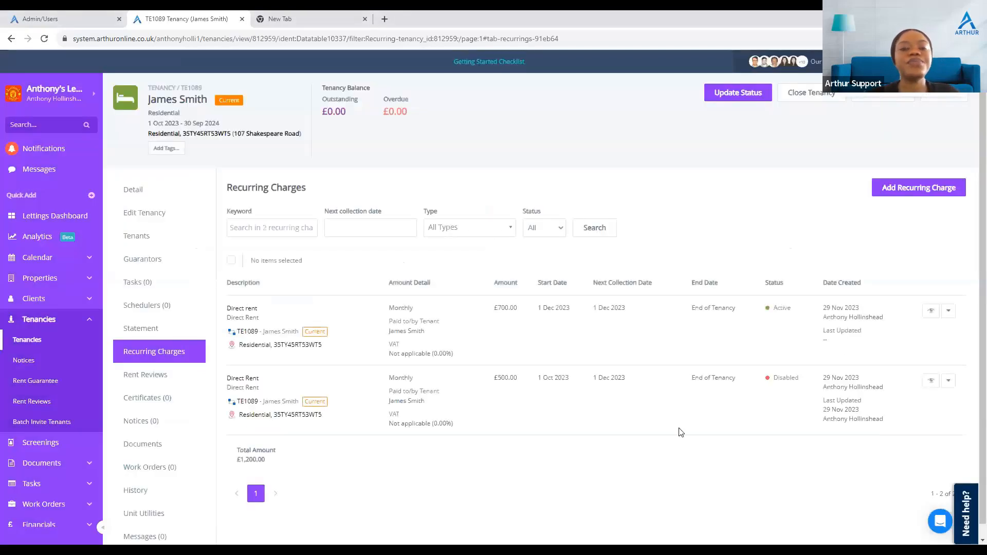
Step: Filter the recurring charges list by Active status, then by All statuses
click(539, 235)
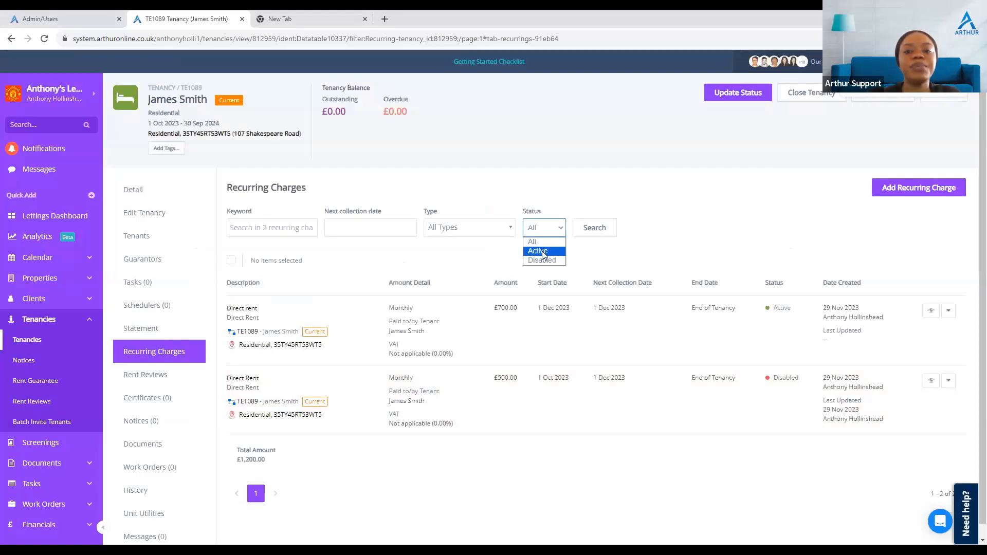
click(538, 251)
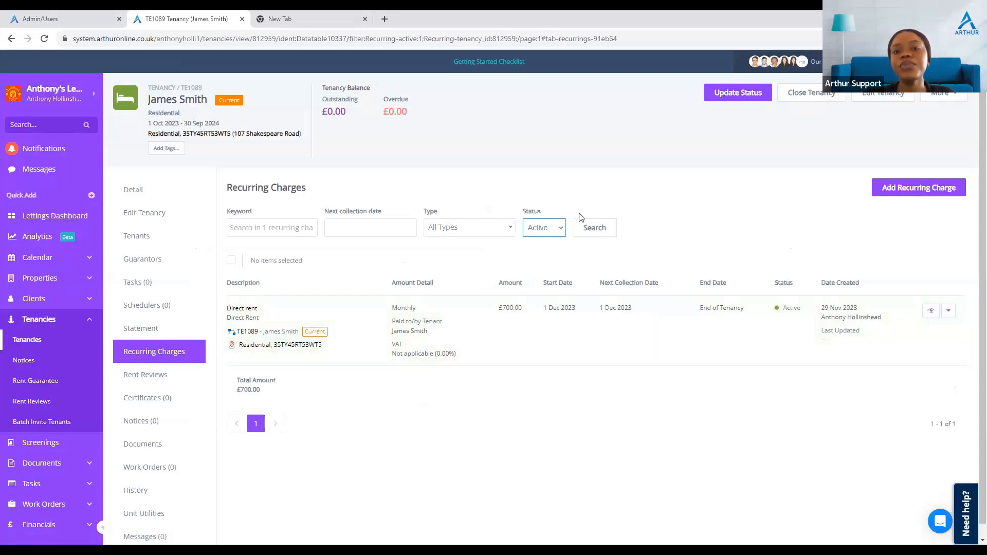
click(562, 232)
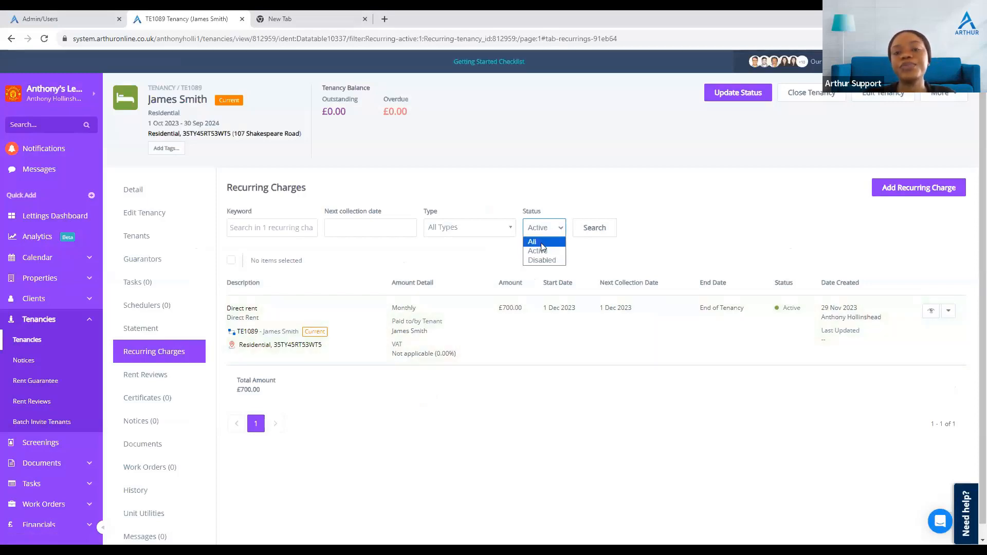
click(542, 245)
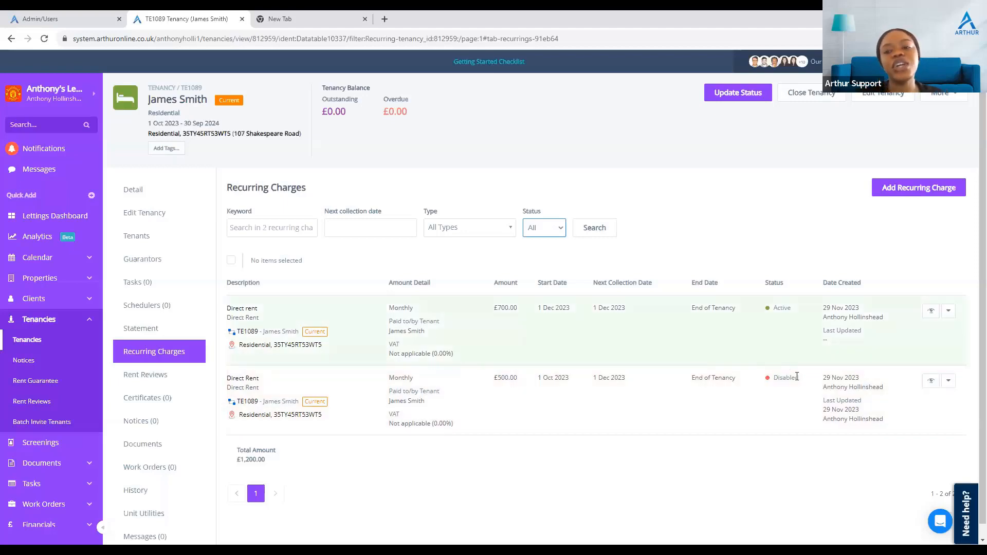
Step: Reload the recurring charges tab and switch its status filter back to All
click(538, 227)
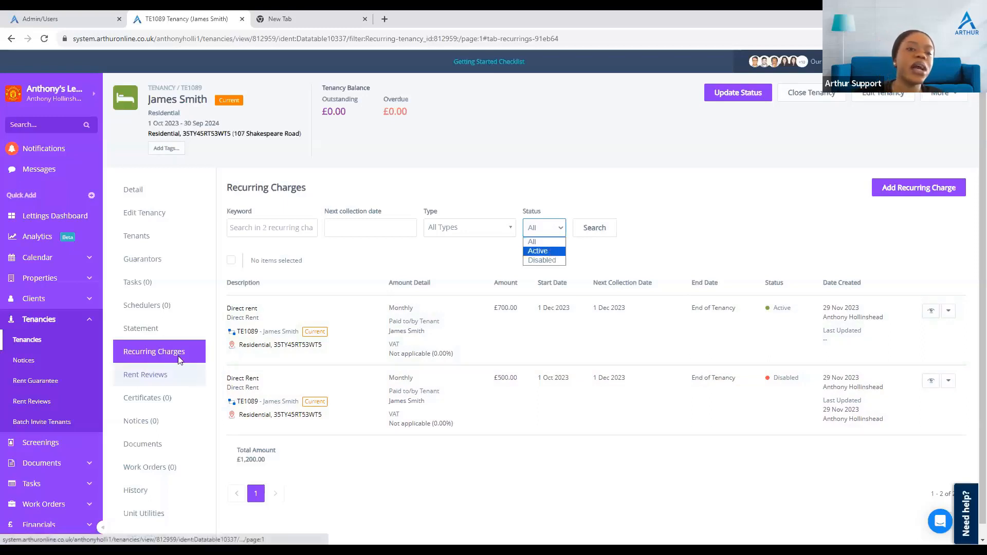
click(154, 335)
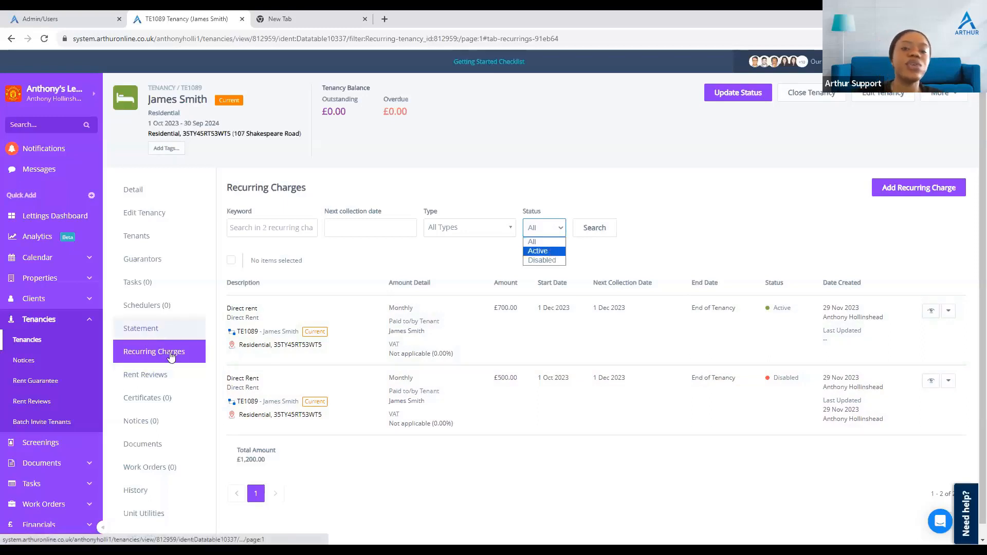
click(172, 358)
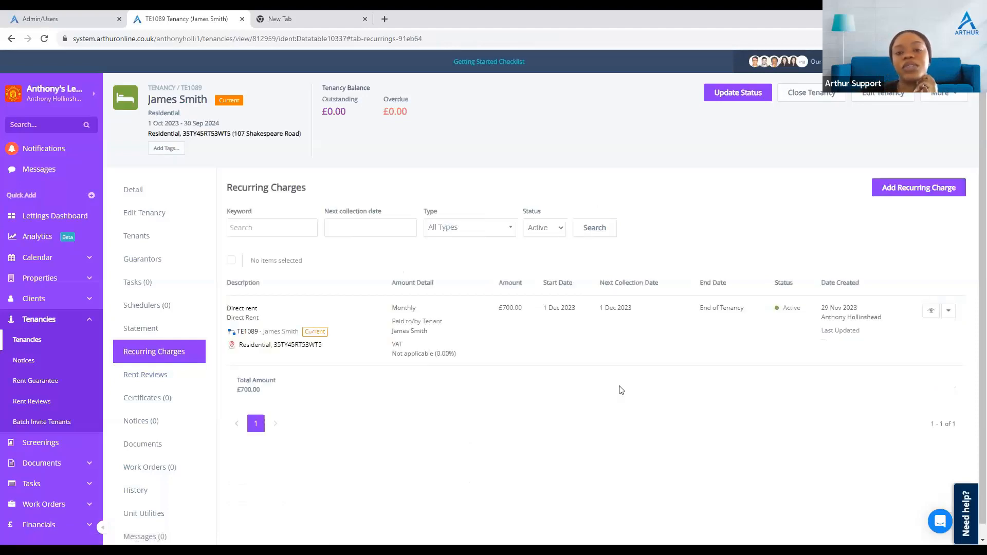
click(536, 232)
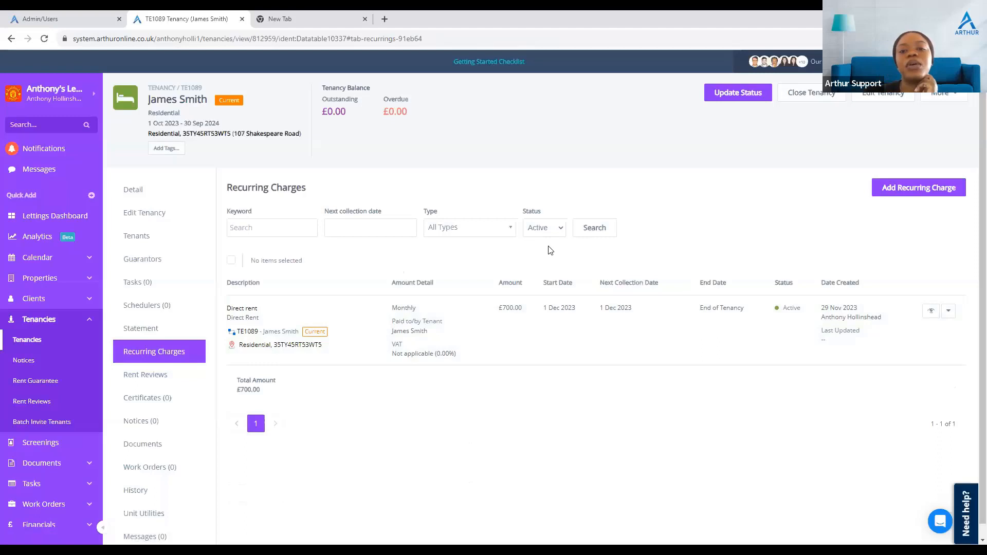
click(690, 215)
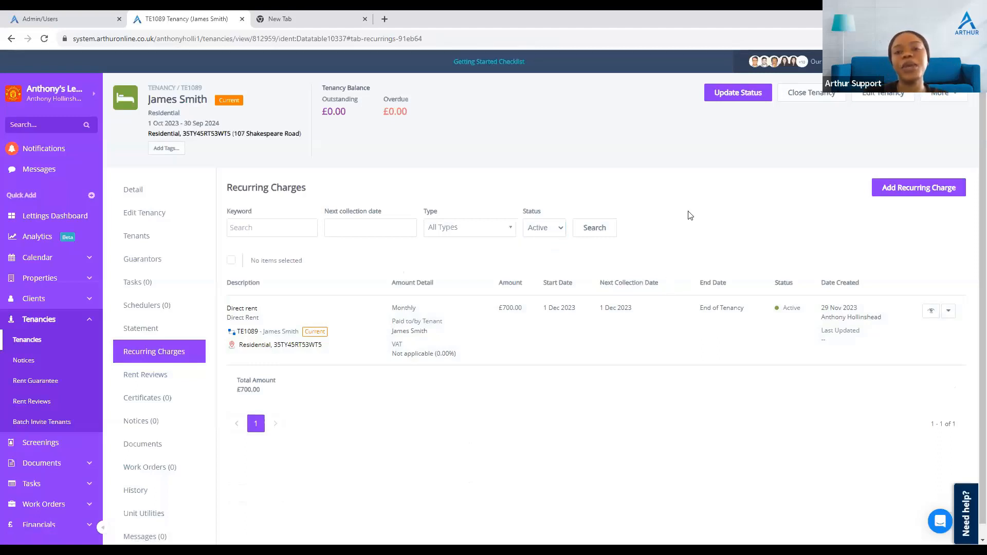
click(544, 236)
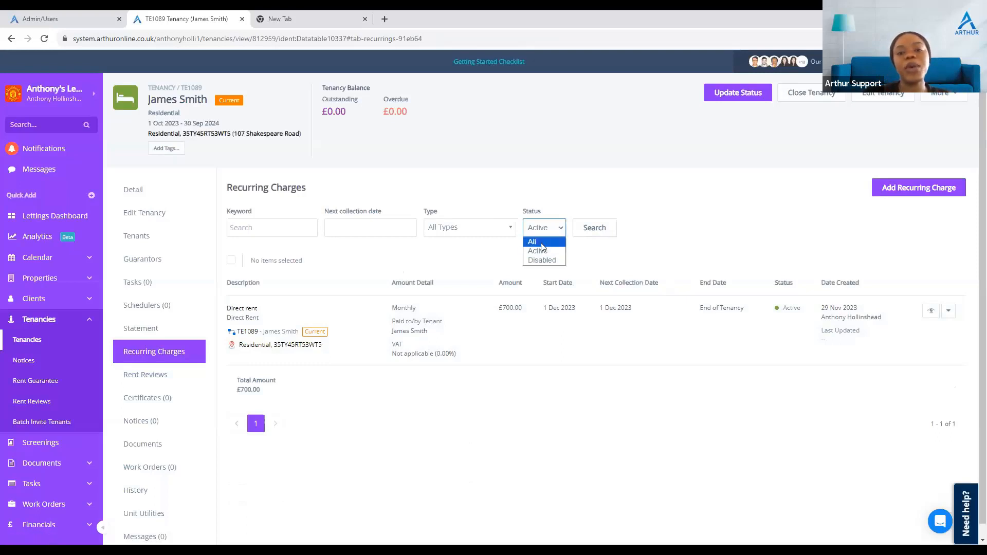
click(541, 242)
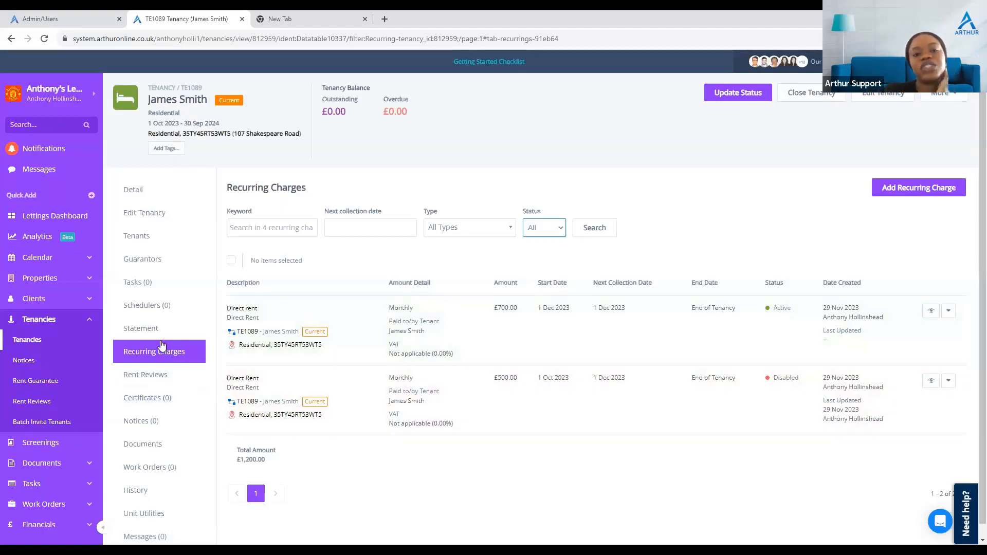
Step: Open tenancy TE1090 from the tenancies list and view its statement and recurring charges
click(174, 356)
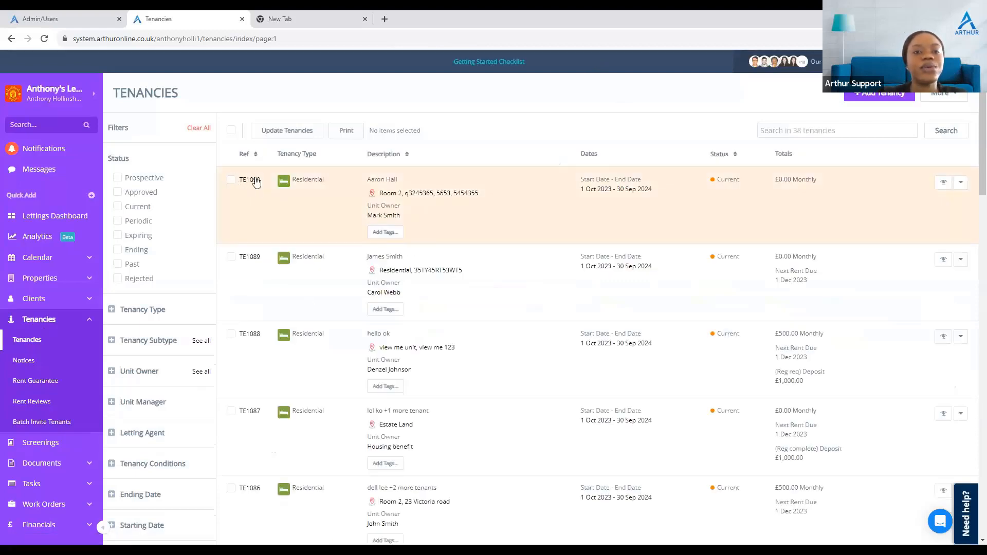
click(255, 181)
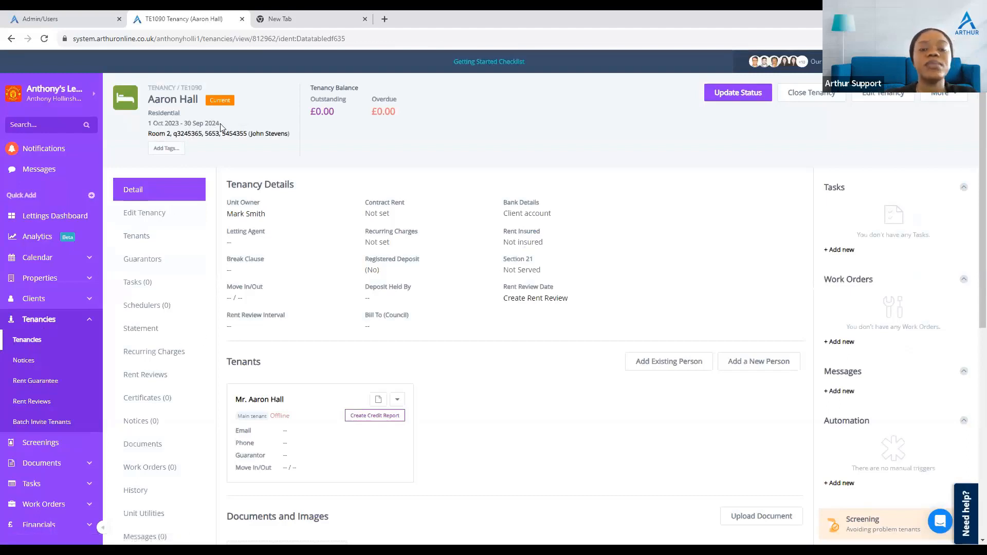
click(148, 330)
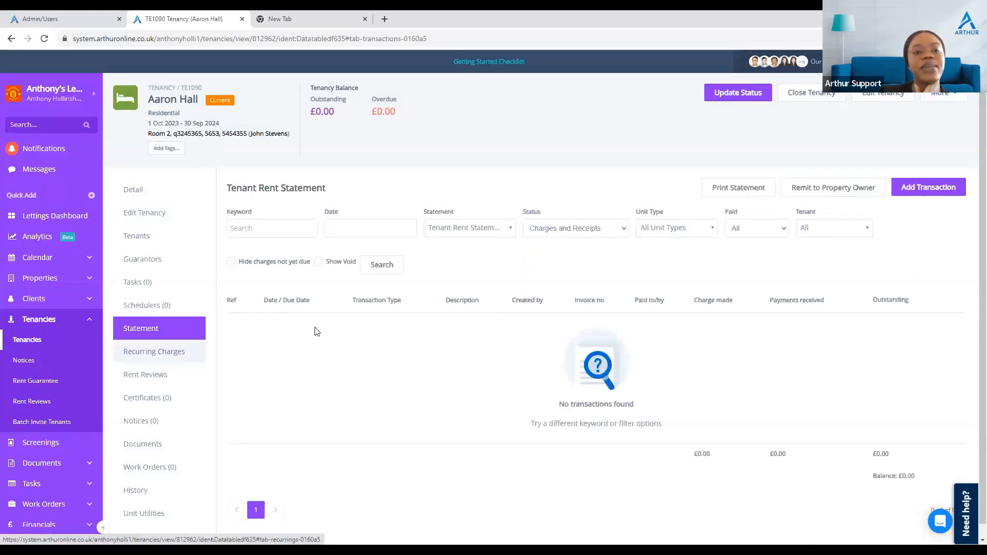
click(167, 359)
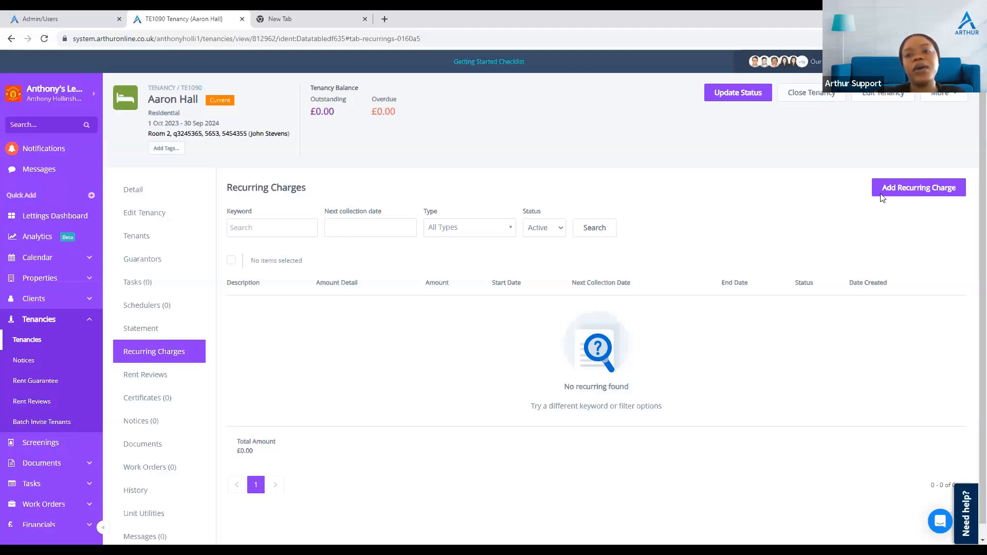
Step: Add a recurring charge for this tenancy's tenant, invoiced monthly from 1 October 2023
click(911, 200)
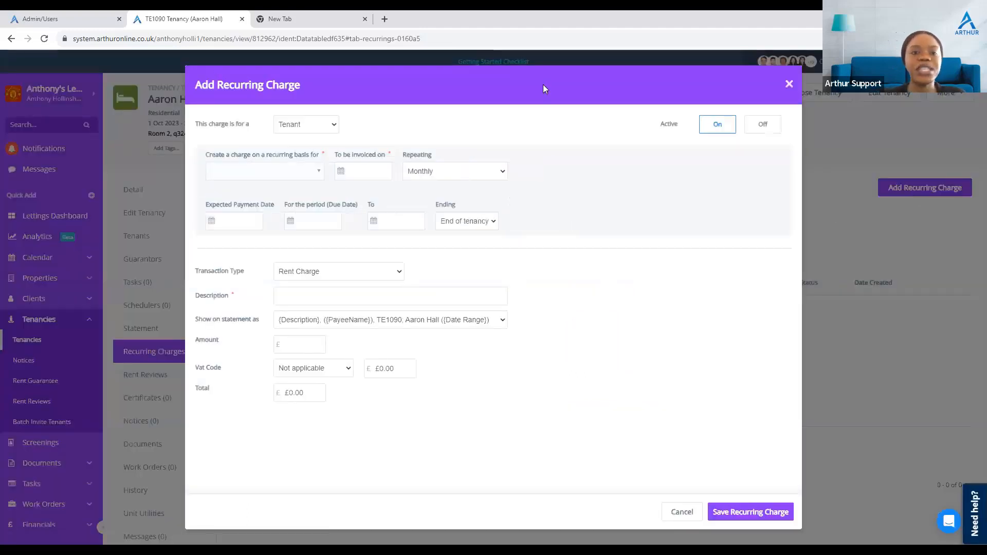
click(317, 169)
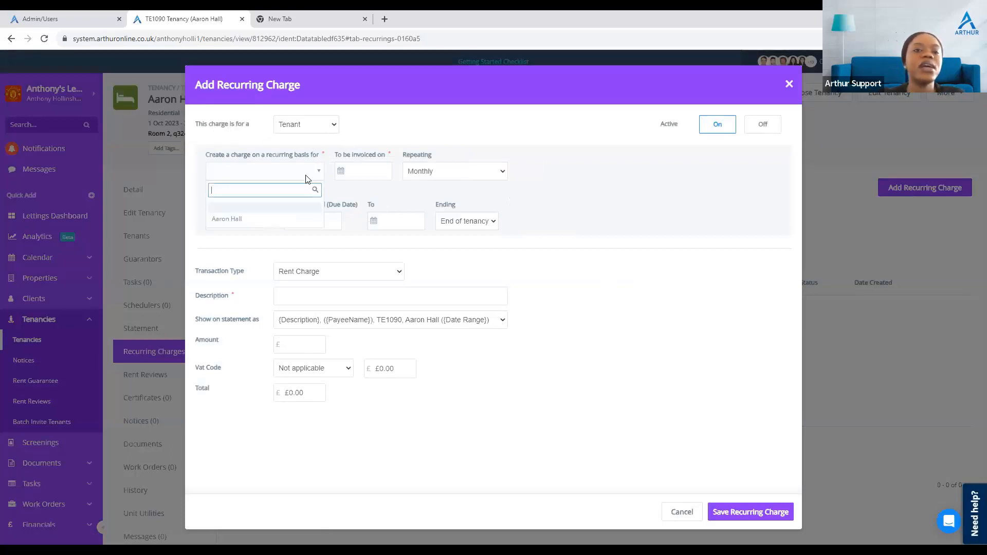
click(256, 223)
click(339, 170)
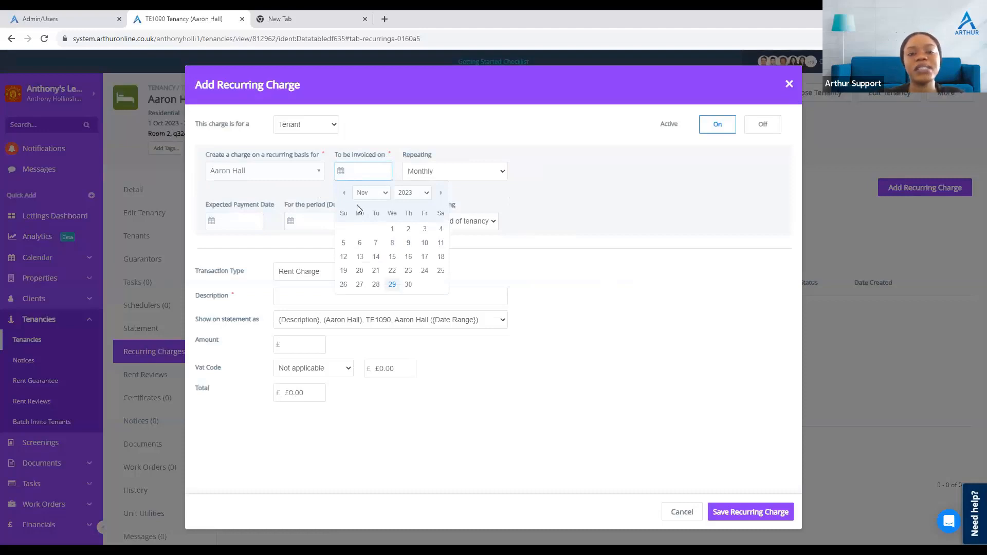
click(374, 194)
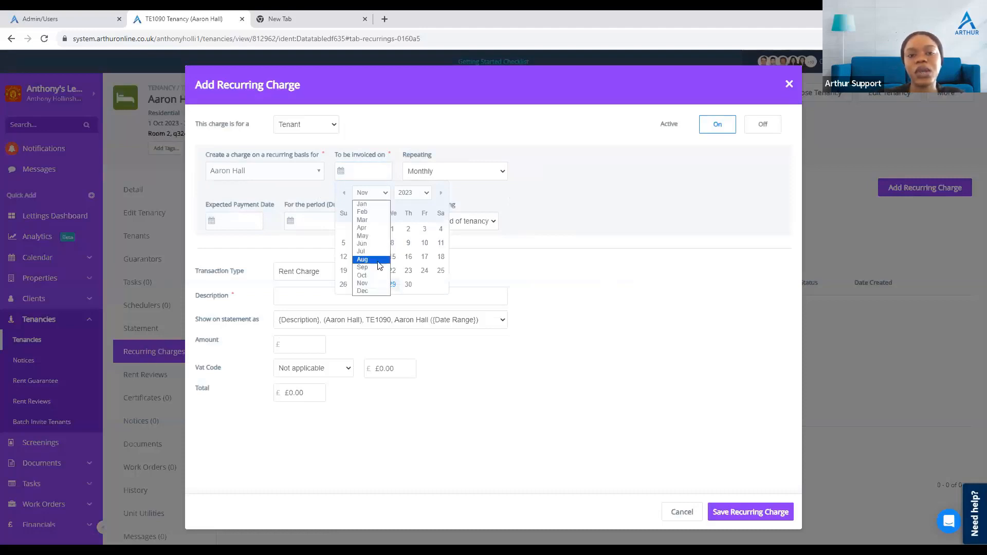
click(381, 278)
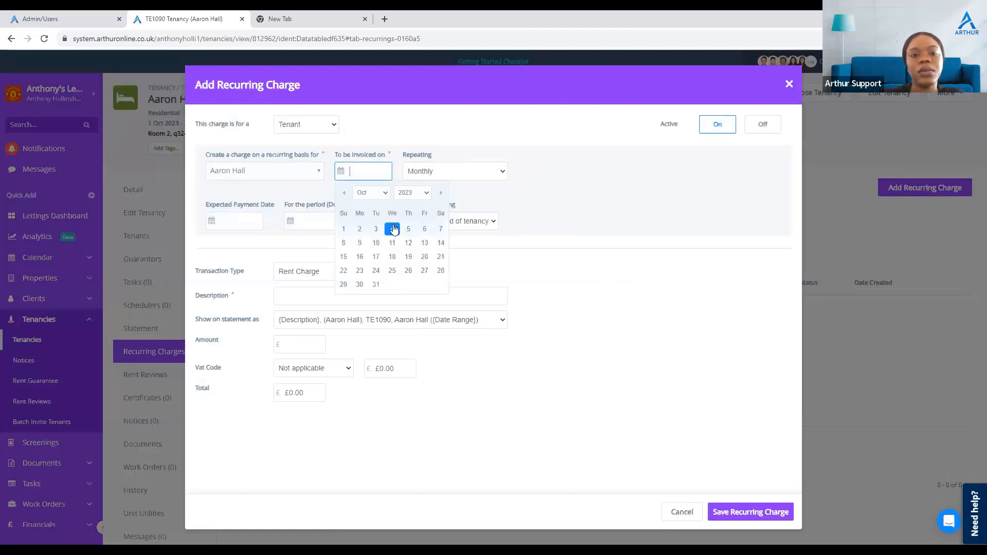
click(343, 228)
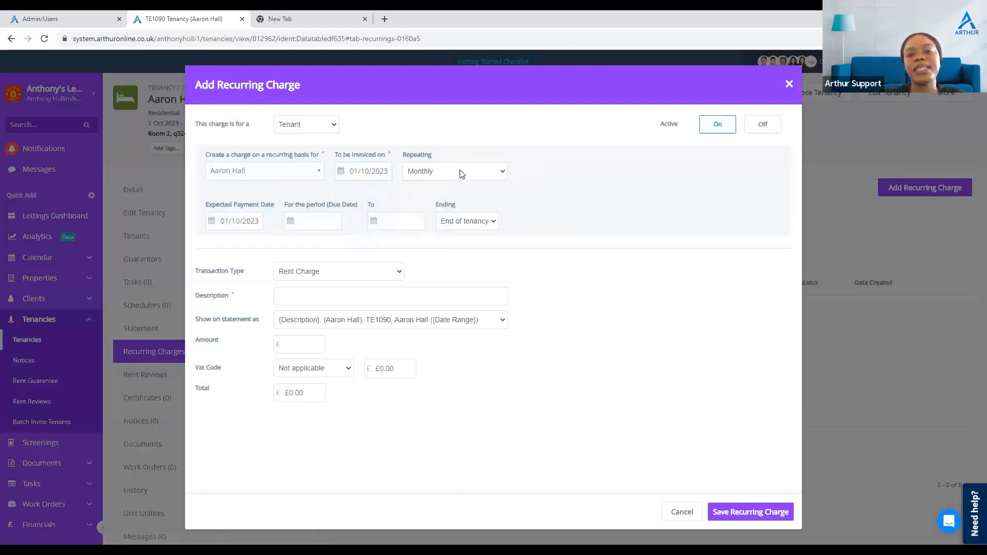
Step: Describe the tenant's recurring charge as Rent charge with an amount of £500 and save it
click(313, 297)
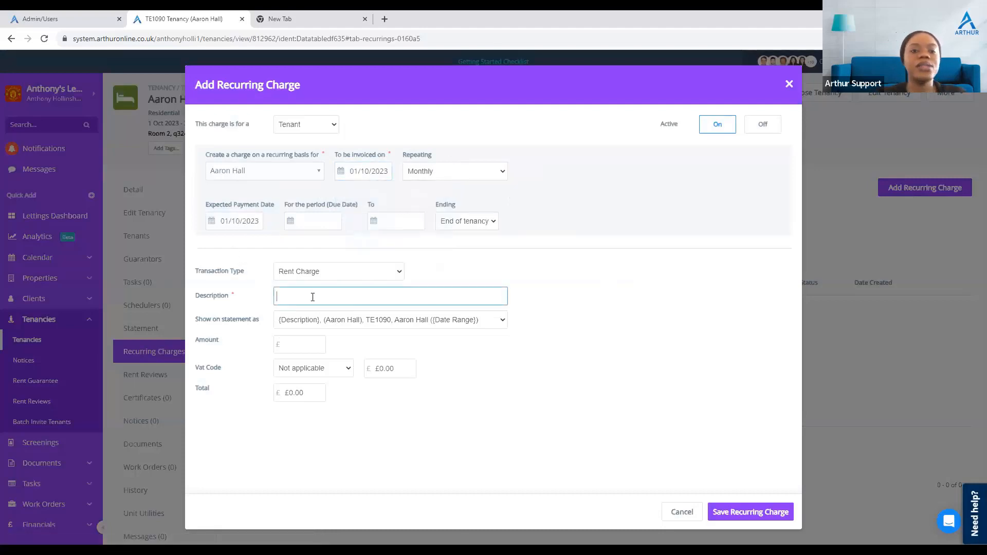
text(Re)
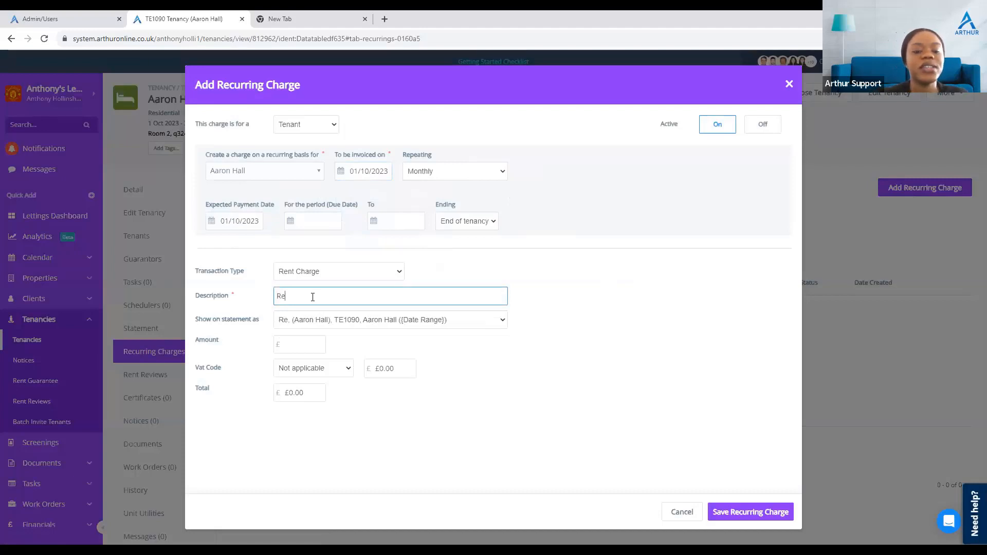
text(nt charge)
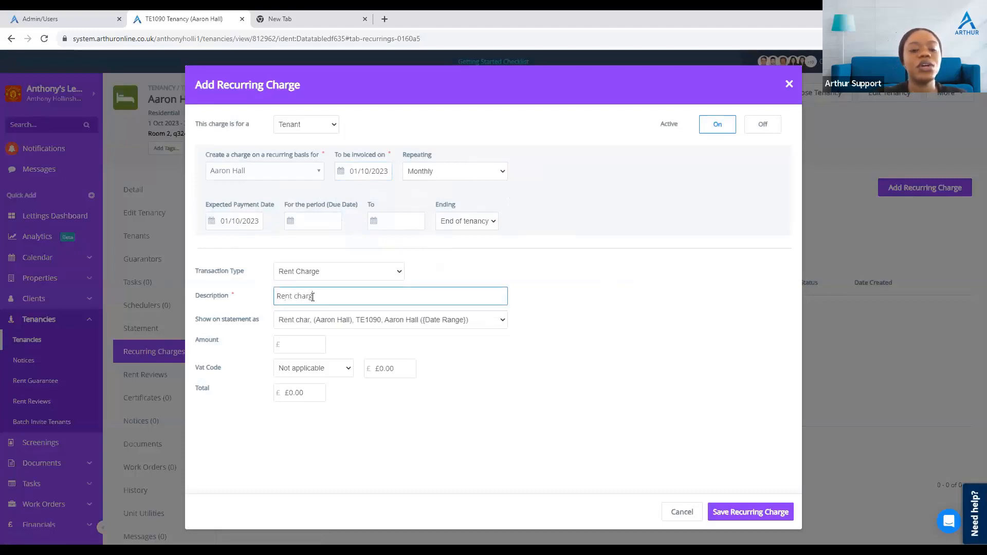
click(304, 345)
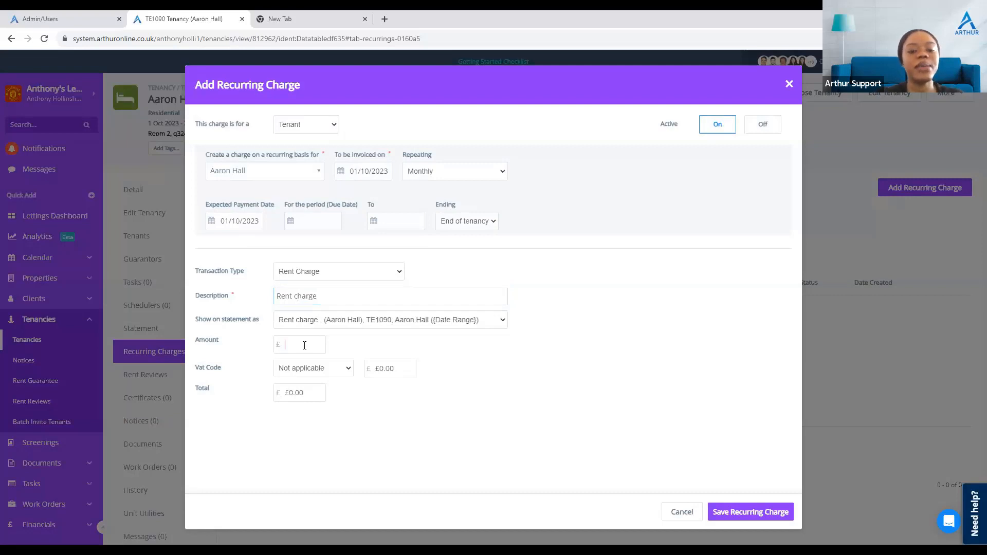
text(500)
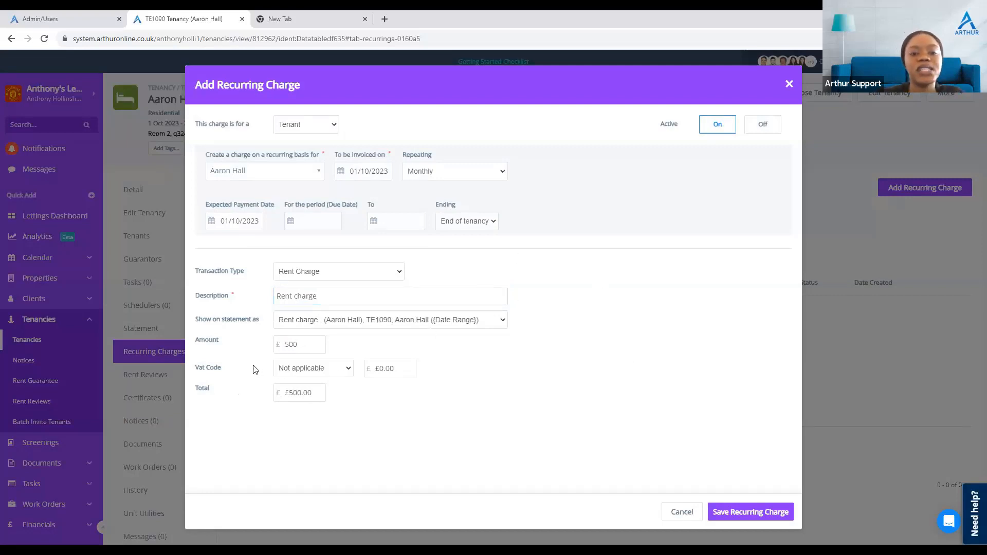
click(761, 512)
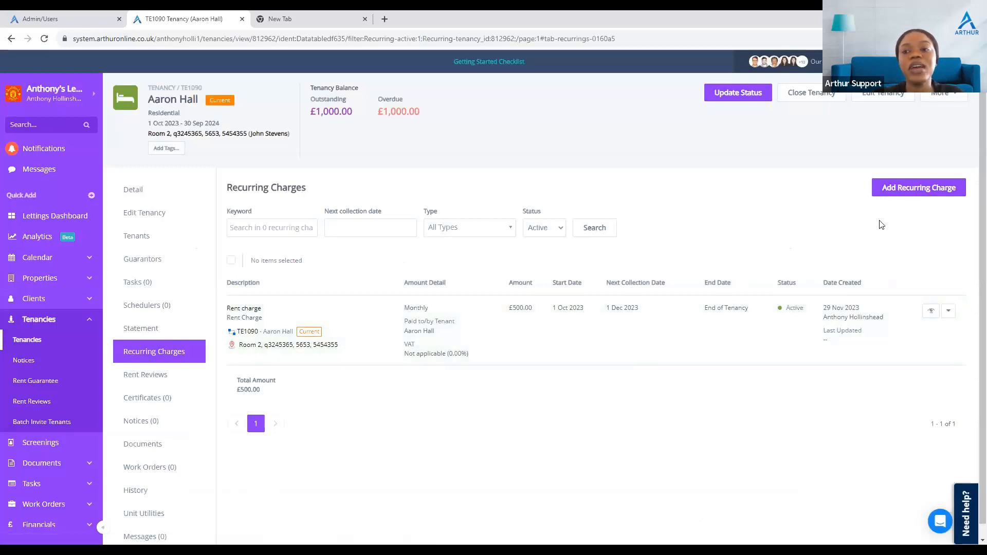
Step: Start another recurring charge for the Property Owner, calculated as a percentage based on rent received
click(903, 192)
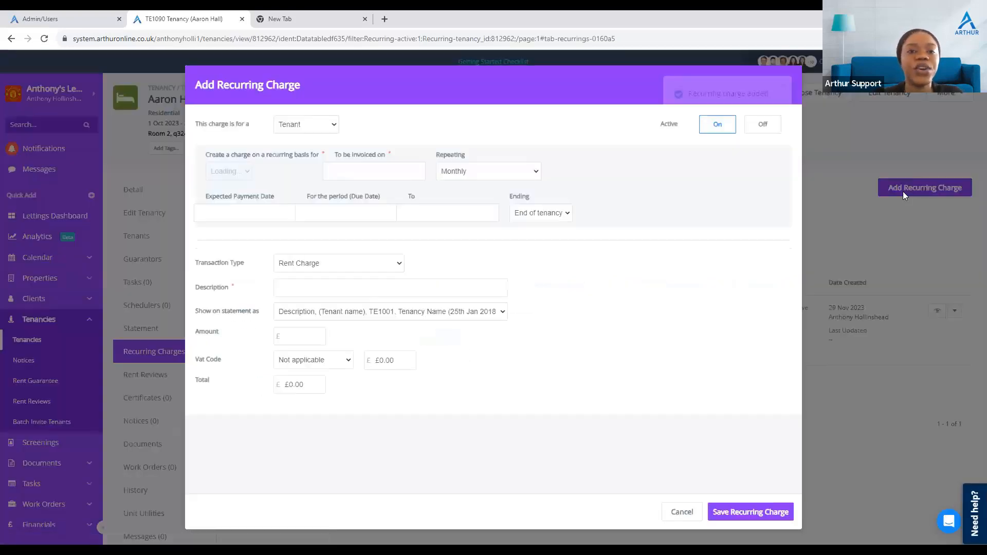
click(318, 129)
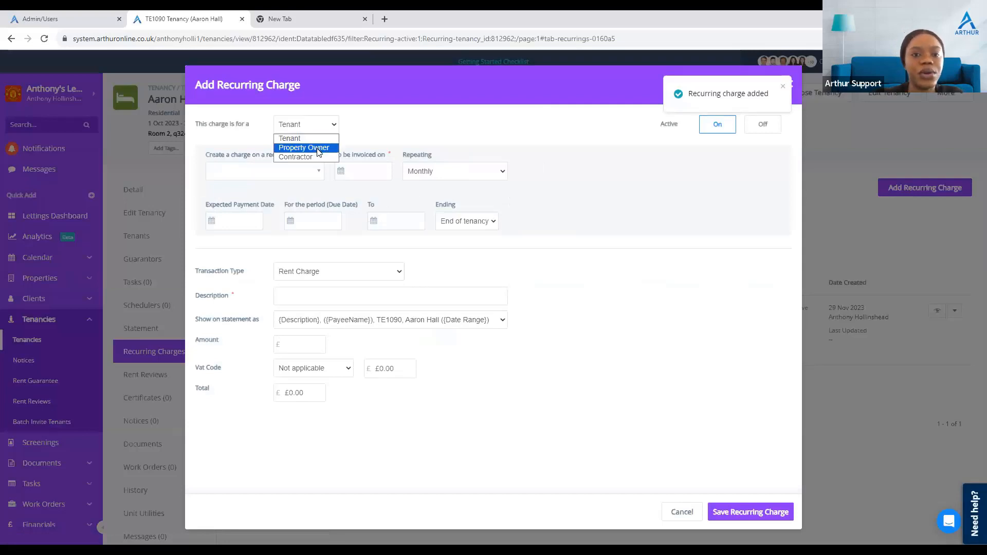
click(304, 148)
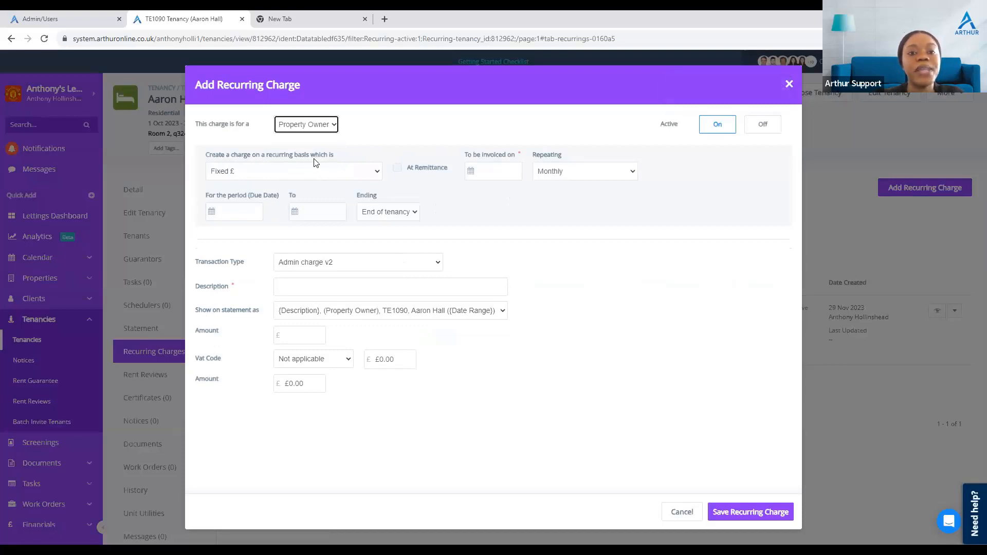
click(314, 175)
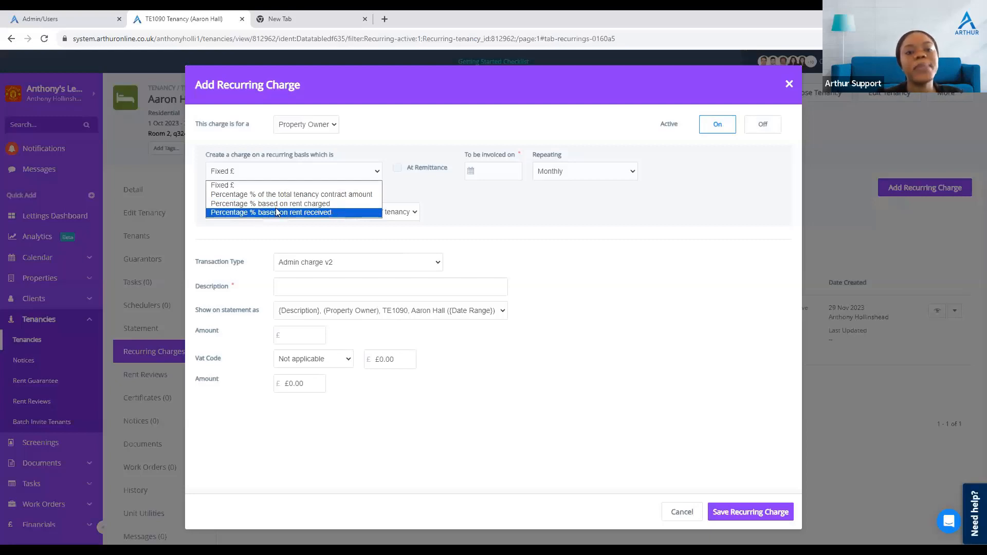
click(296, 213)
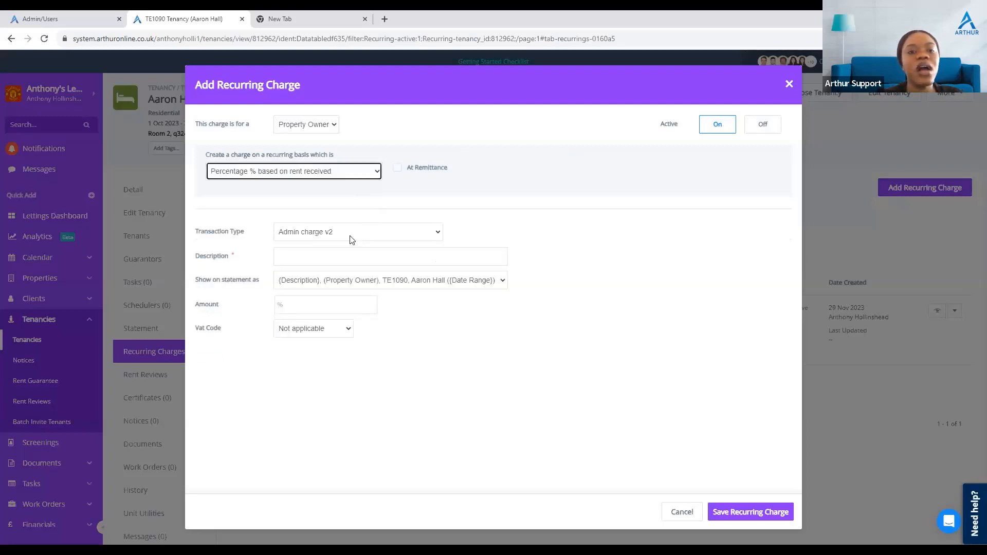
Step: Set the charge's transaction type to Management Fee Charge and its description to Management Fee
click(304, 240)
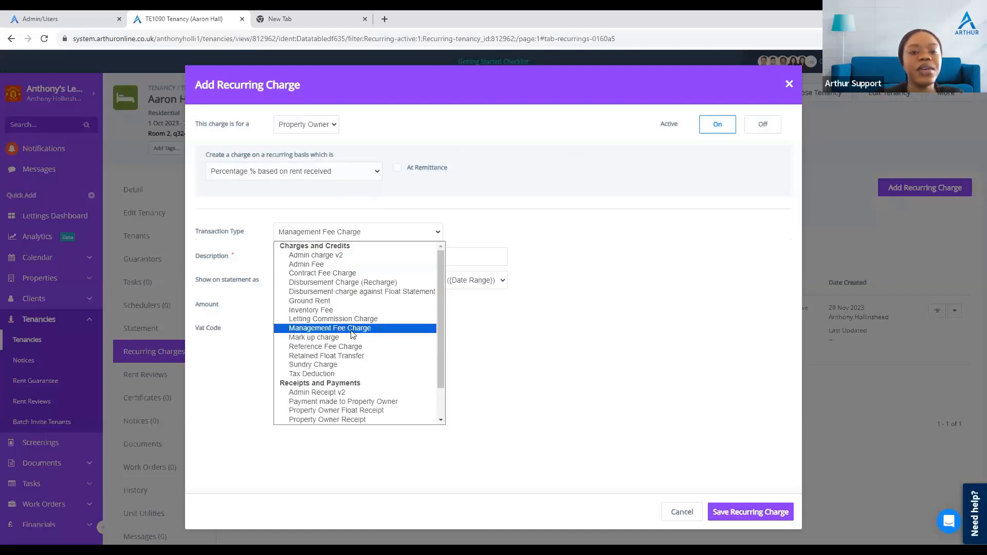
click(352, 329)
click(303, 261)
text(Management Fee)
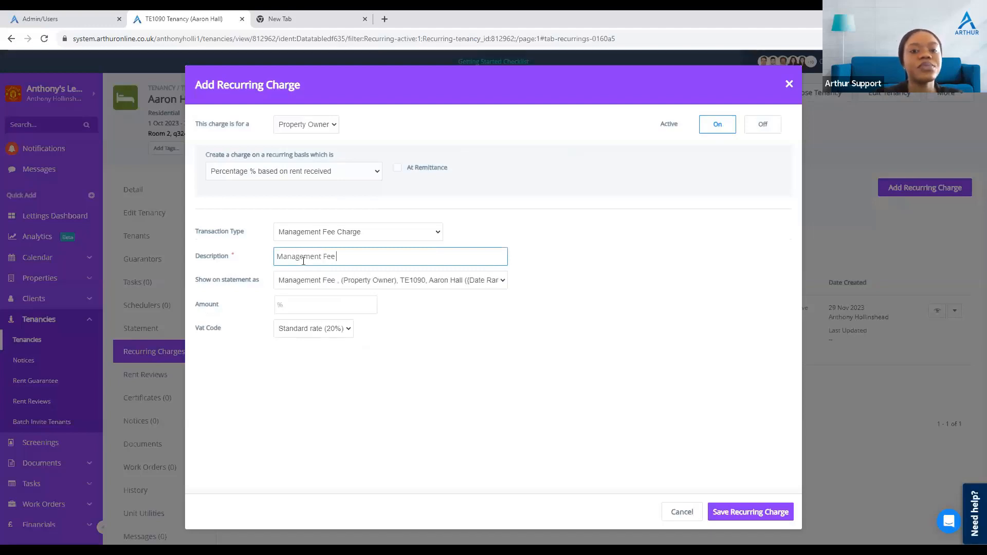
Step: Enter a 10% amount, set the VAT code to Not applicable, and save the management fee charge
click(306, 307)
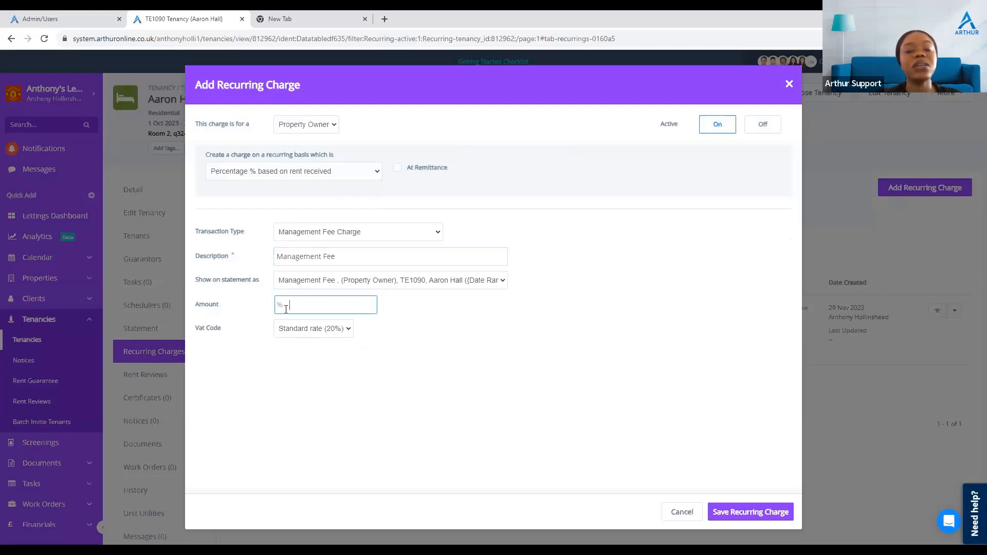
text(10)
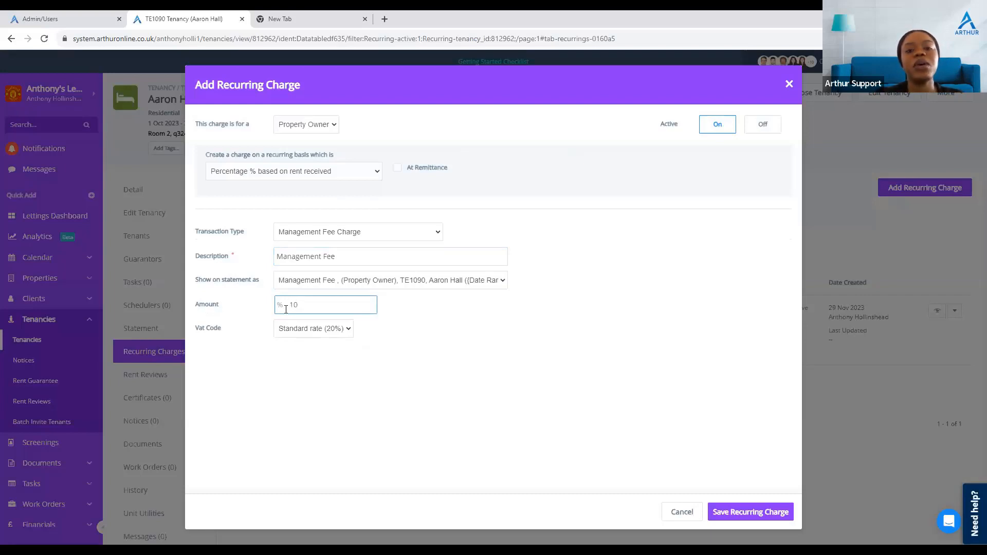
click(324, 326)
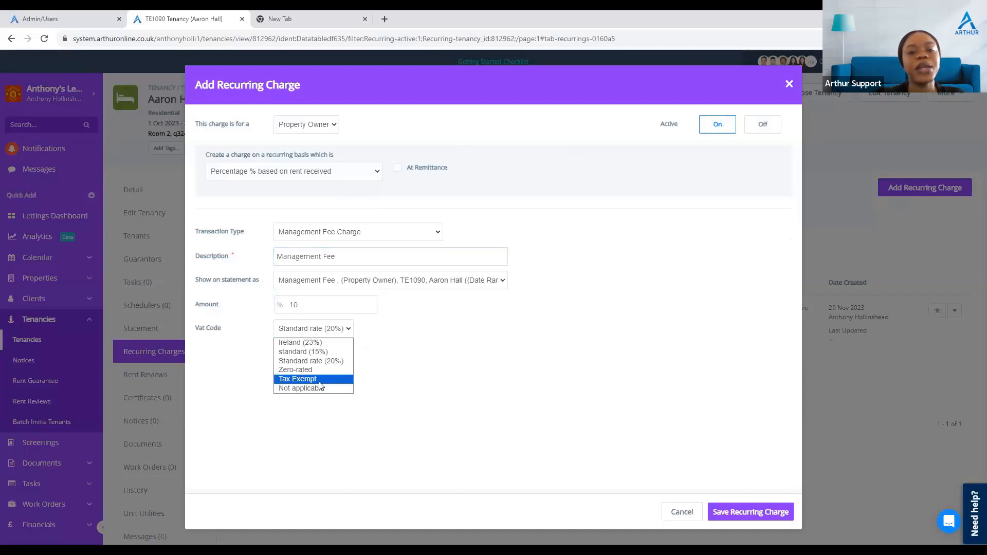
click(321, 384)
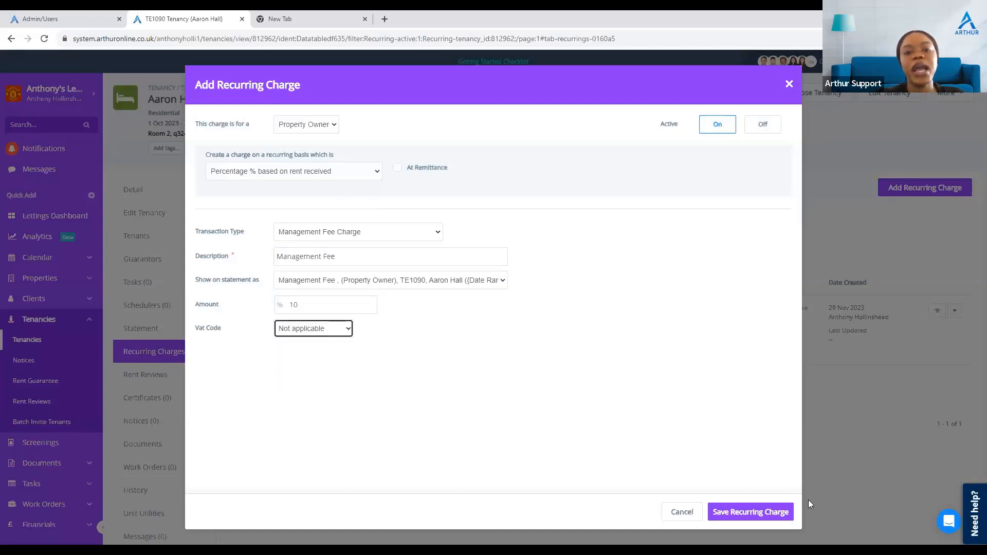
click(762, 502)
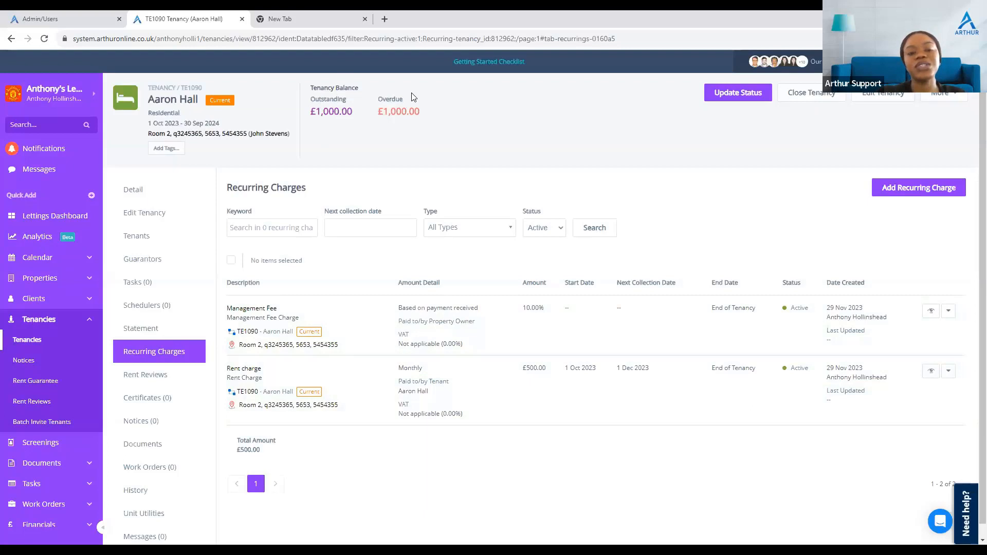
Step: Review the tenancy statement, switching between the Property Owner Statement and Tenant Rent Statement
click(141, 329)
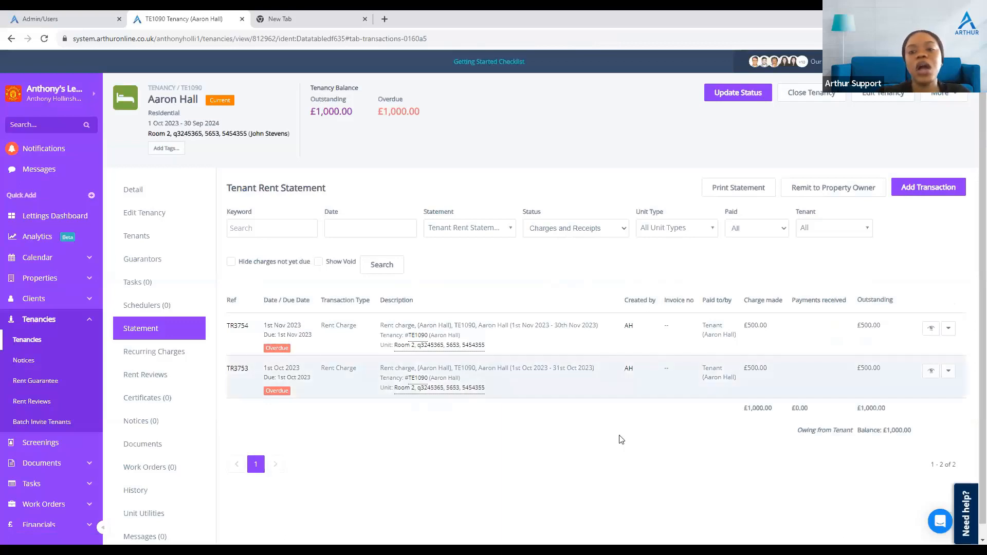
click(949, 372)
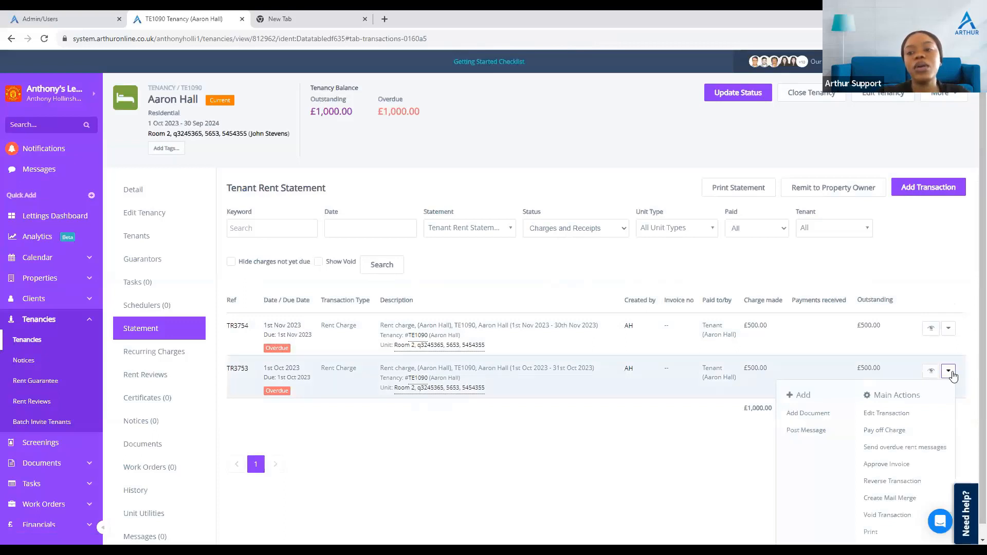
click(953, 376)
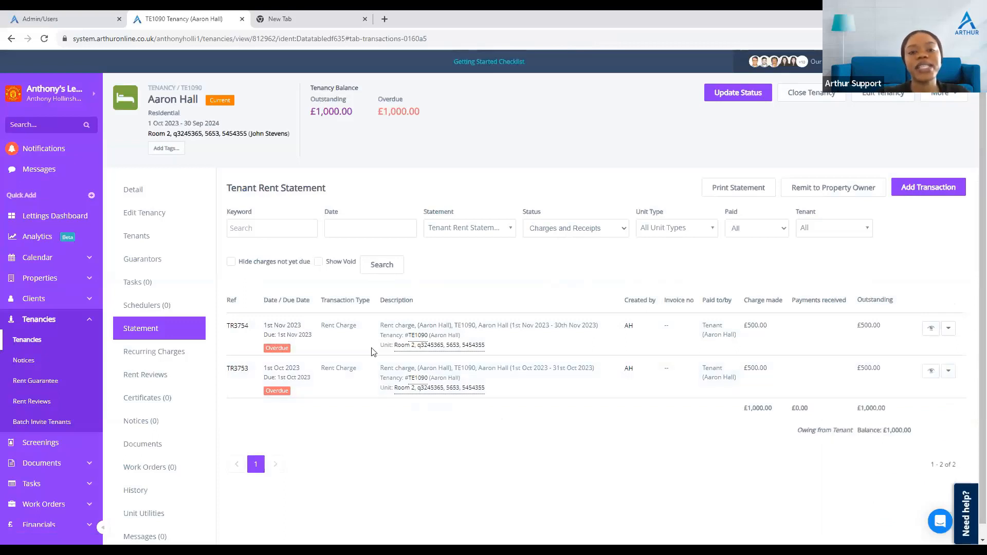
click(471, 225)
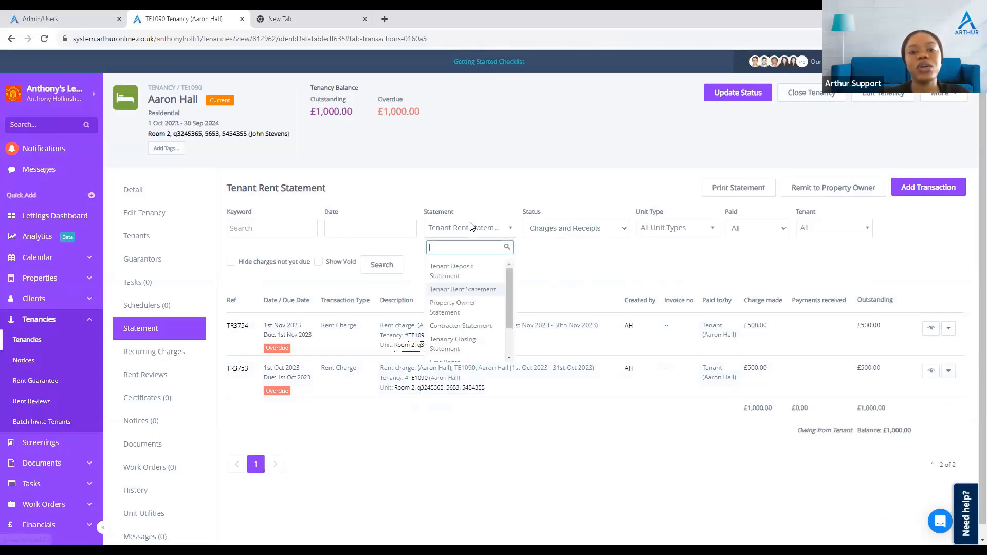
click(464, 314)
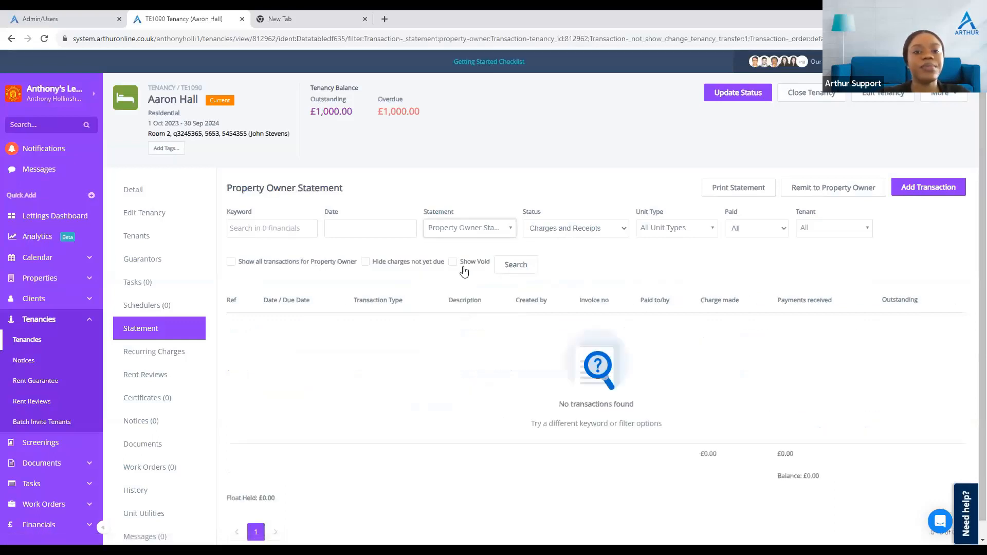
click(472, 230)
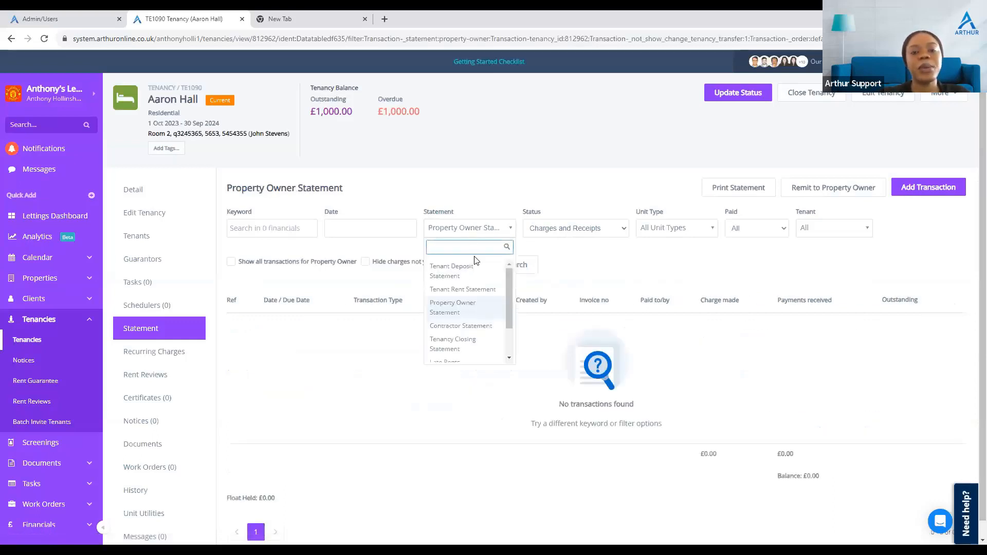
click(477, 289)
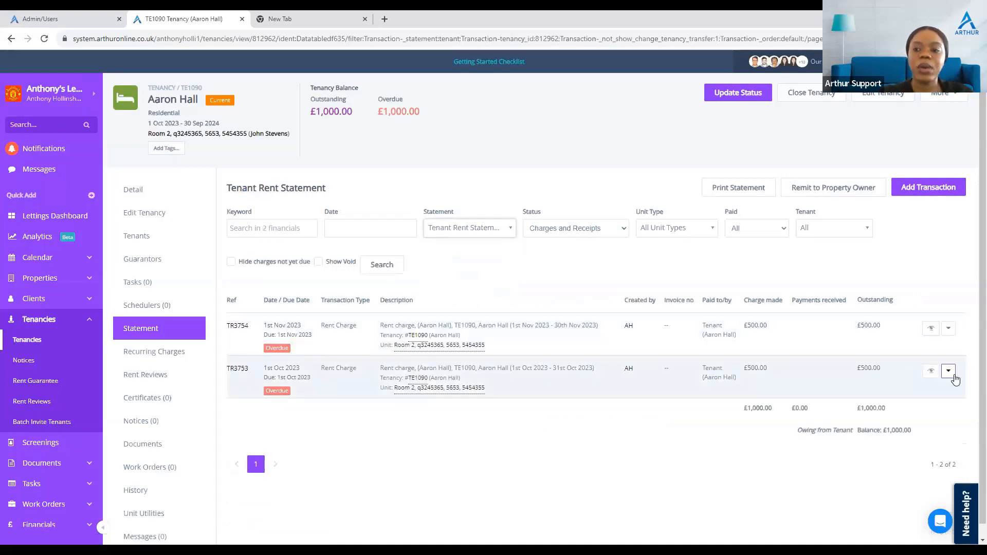
Step: Pay off the 1 Oct 2023 rent charge with a £500 payment into the client account
click(952, 374)
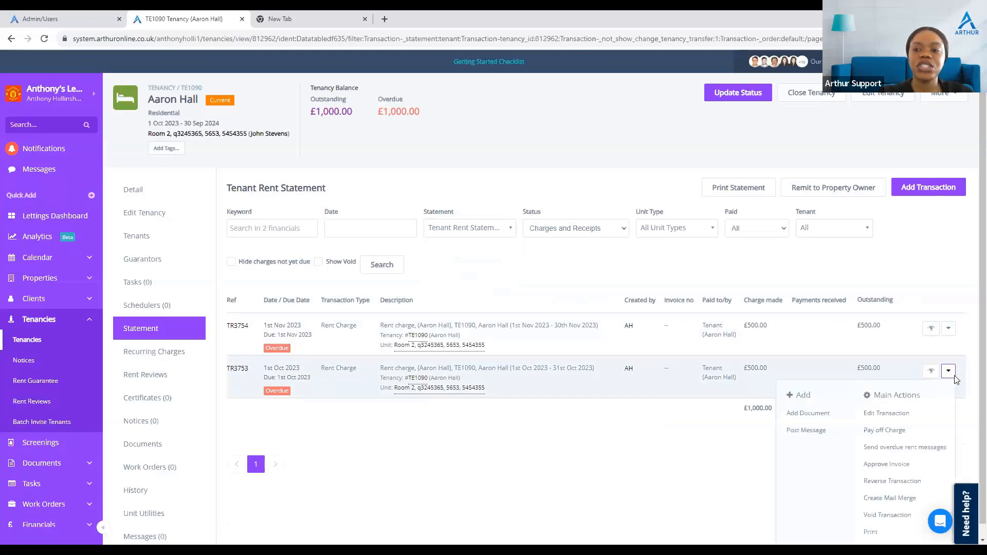
click(888, 427)
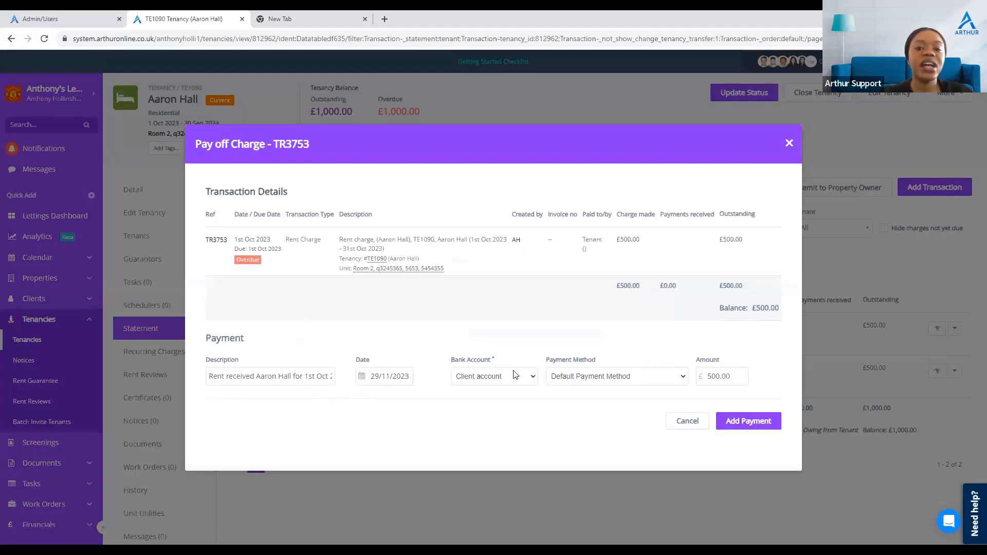
click(613, 381)
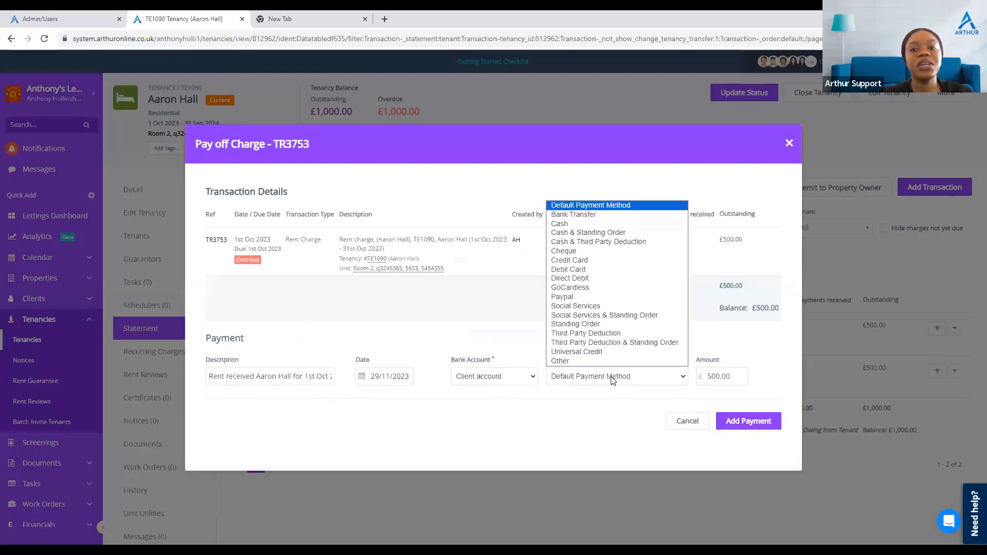
click(751, 426)
click(752, 426)
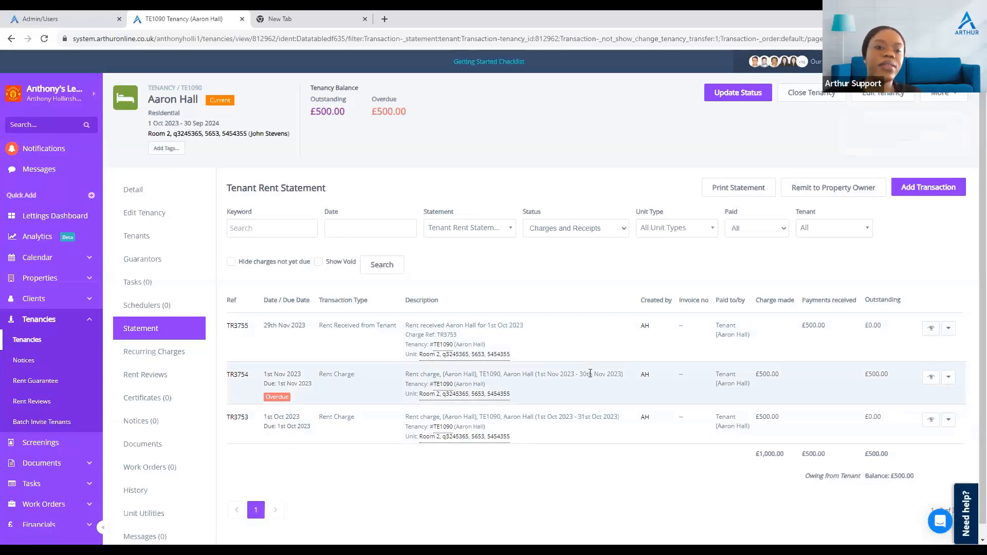
Step: Pay off the 1 Nov 2023 rent charge with a £500 payment
click(949, 380)
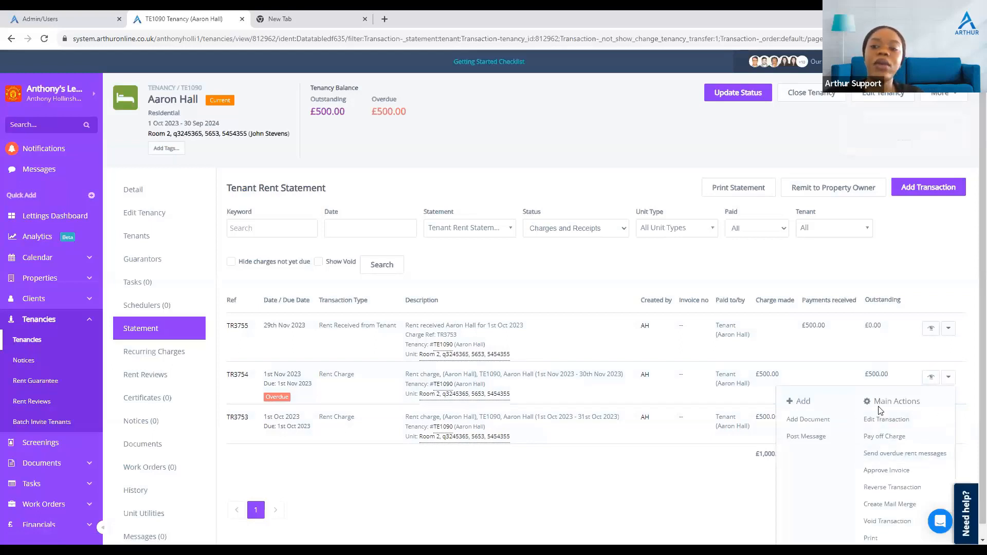
click(893, 441)
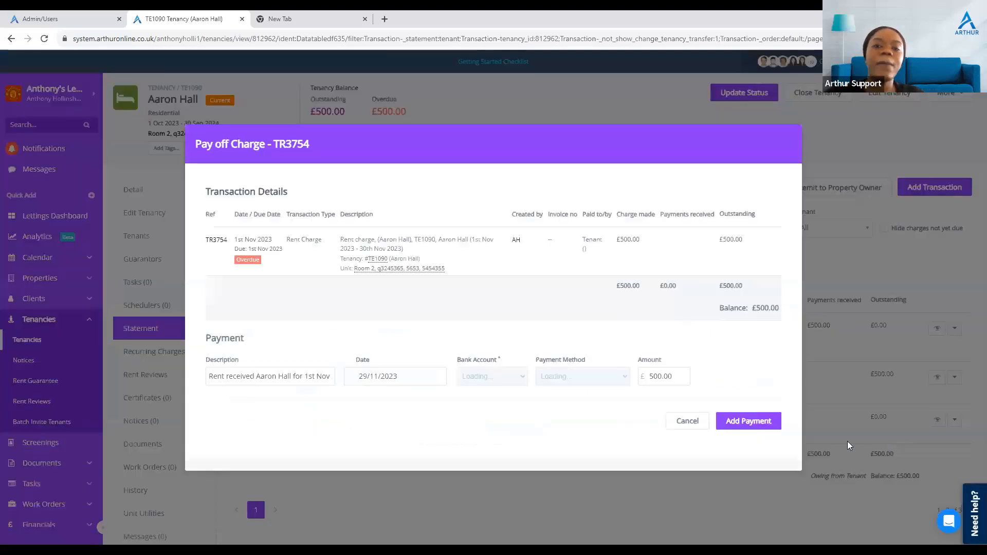
click(748, 422)
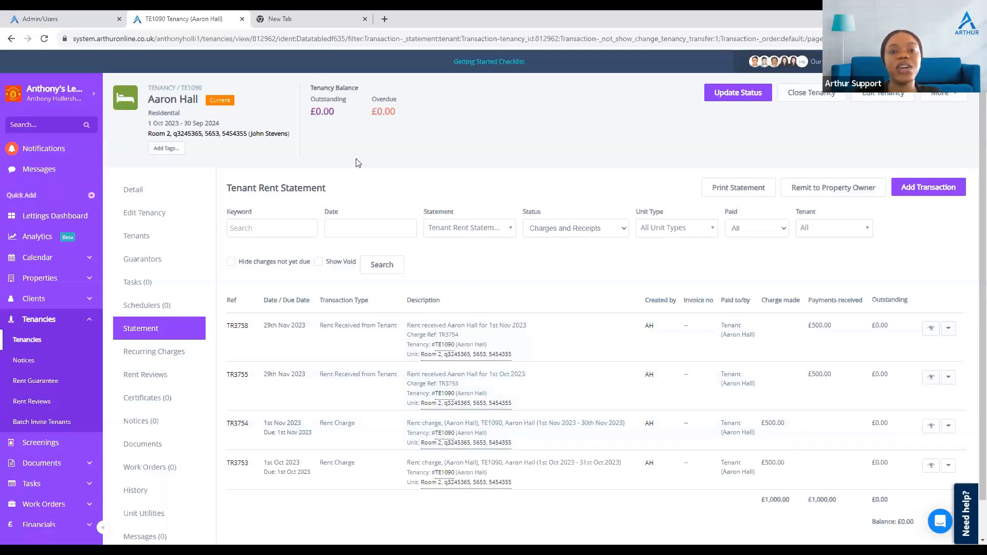
Step: Check the tenancy's outstanding, overdue and statement balance figures
drag(335, 111, 315, 111)
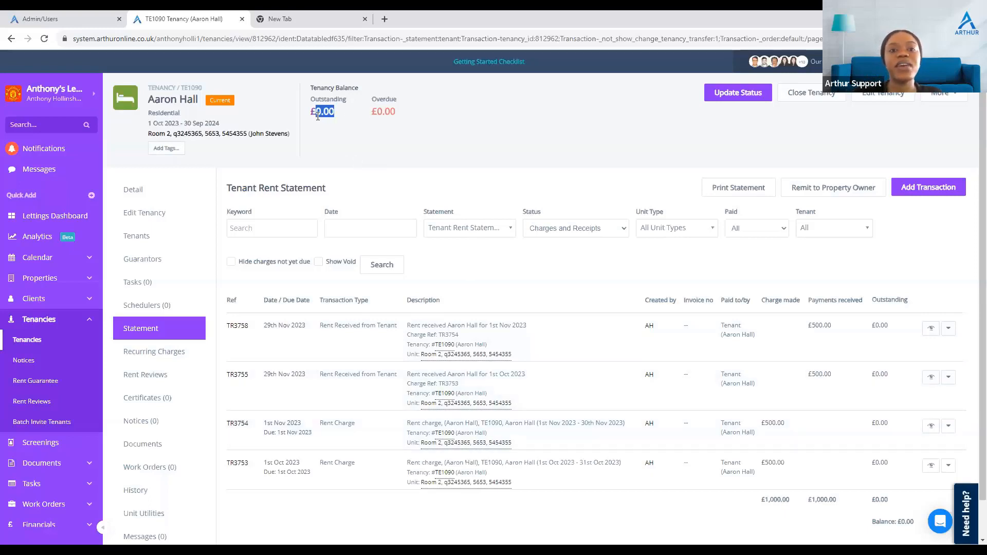
drag(398, 112, 371, 111)
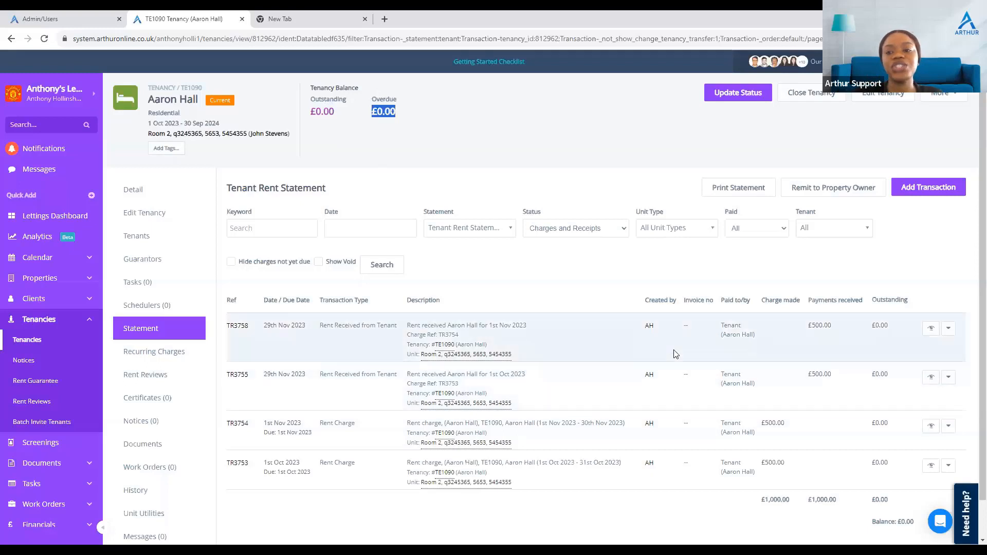
scroll(674, 350, down, 1)
drag(934, 481, 897, 482)
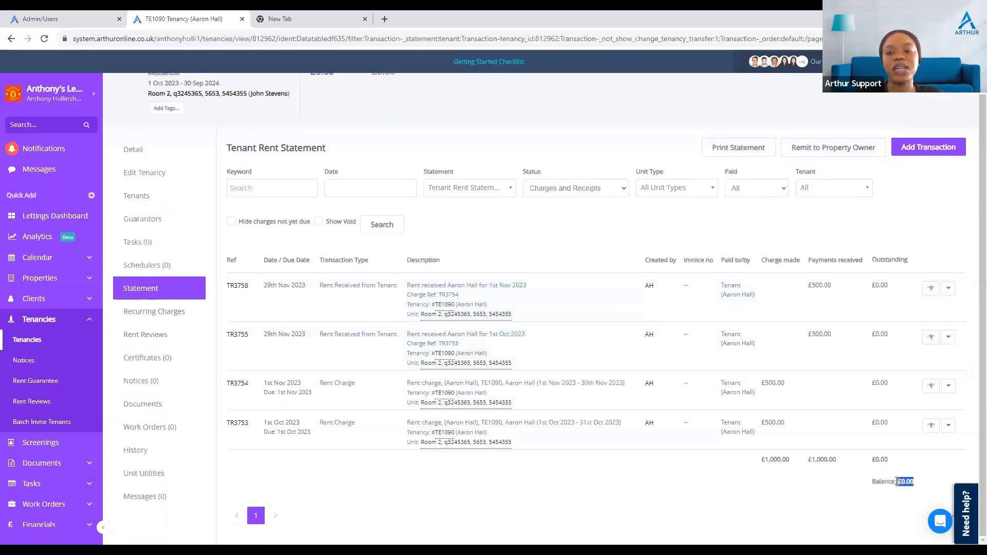
Step: Switch the tenancy statement to the Property Owner Statement and review its charges and receipts
click(488, 187)
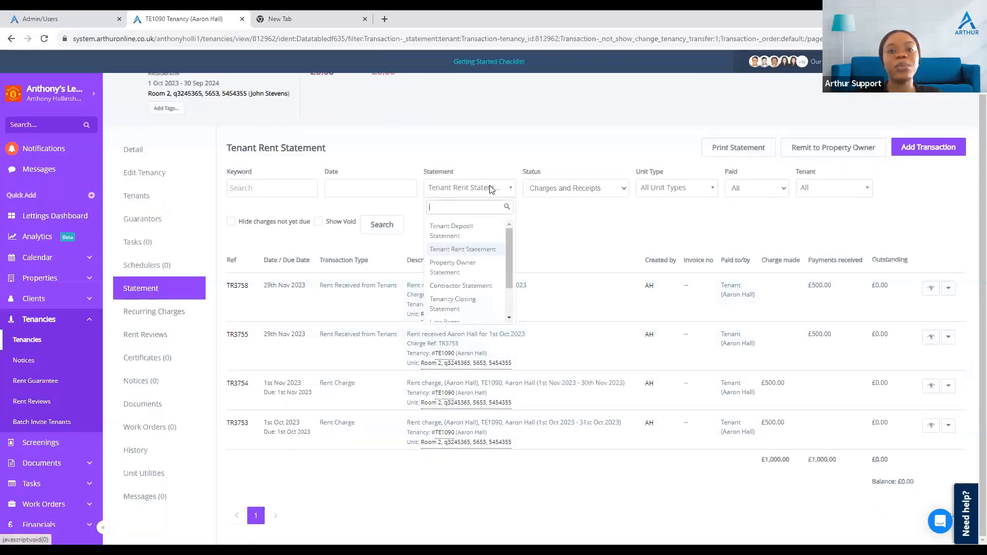
click(461, 265)
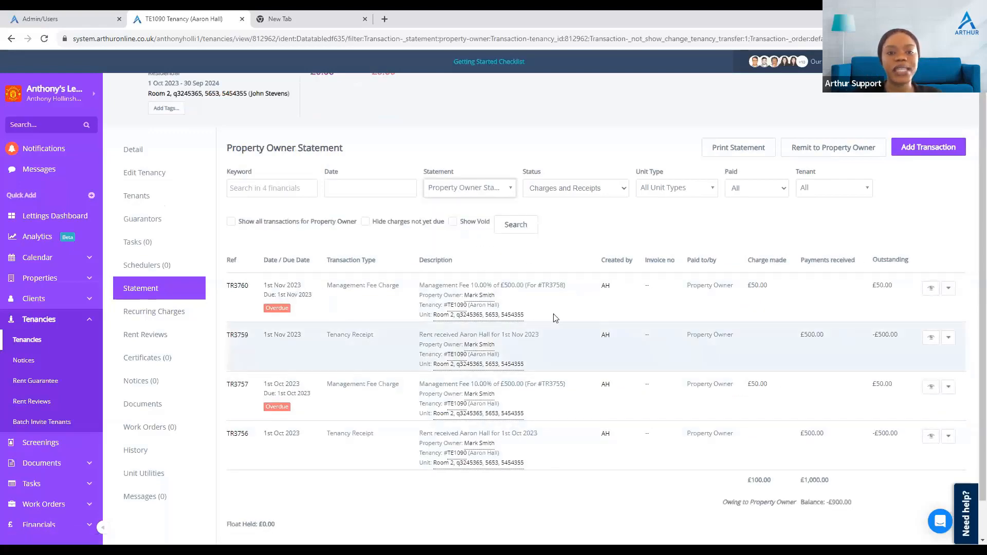
scroll(483, 426, down, 1)
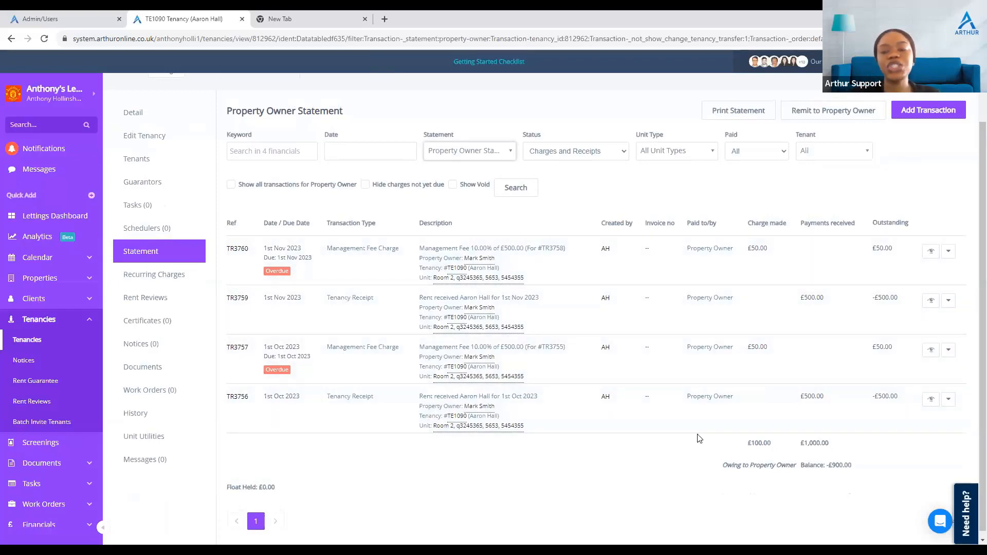
scroll(699, 438, down, 1)
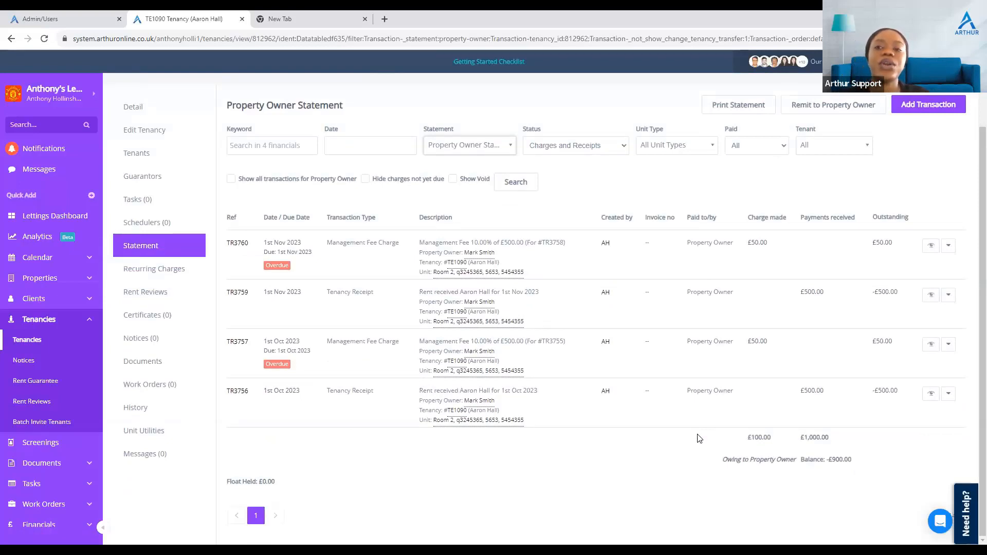
Step: Open the property owner remittance for this tenancy and start remitting the owner's client account entry
click(836, 104)
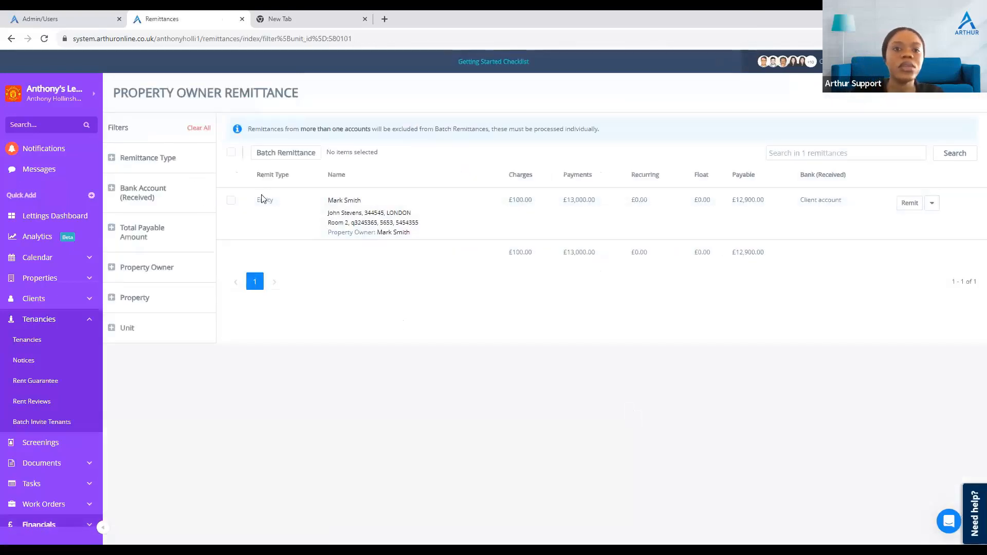
click(231, 201)
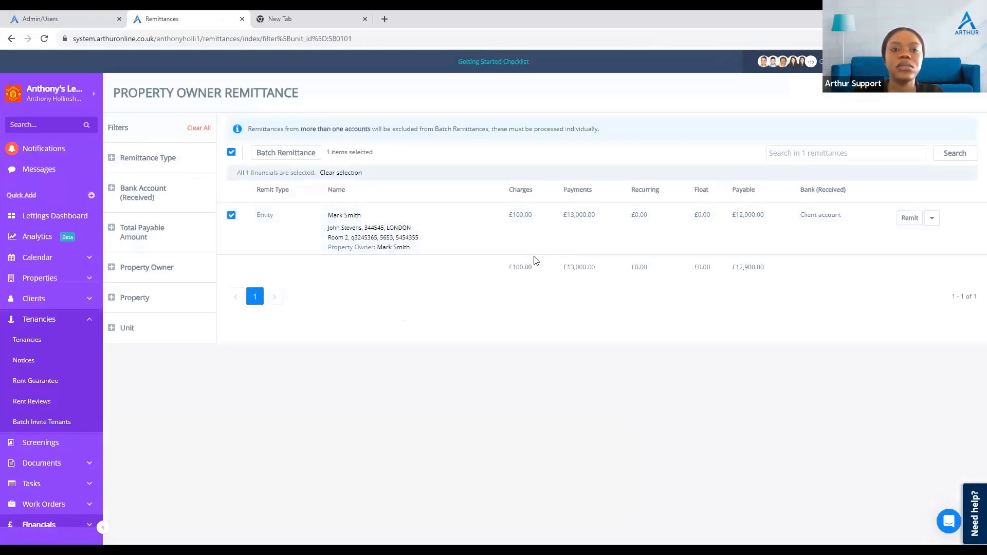
click(910, 218)
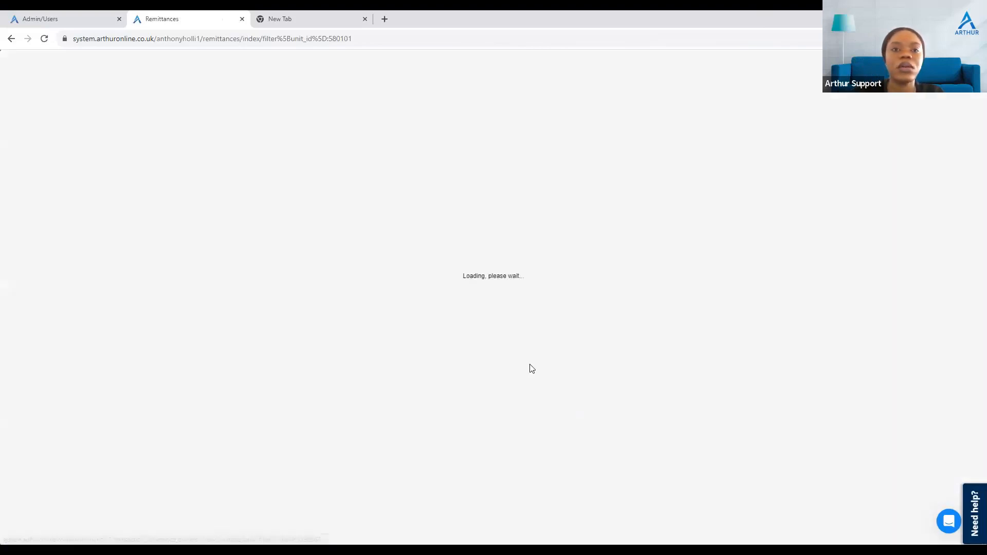
Step: Exclude the six Rent2Rent monthly rent transactions from the remittance and continue with the remaining tenancy receipts and management fees
scroll(521, 334, down, 3)
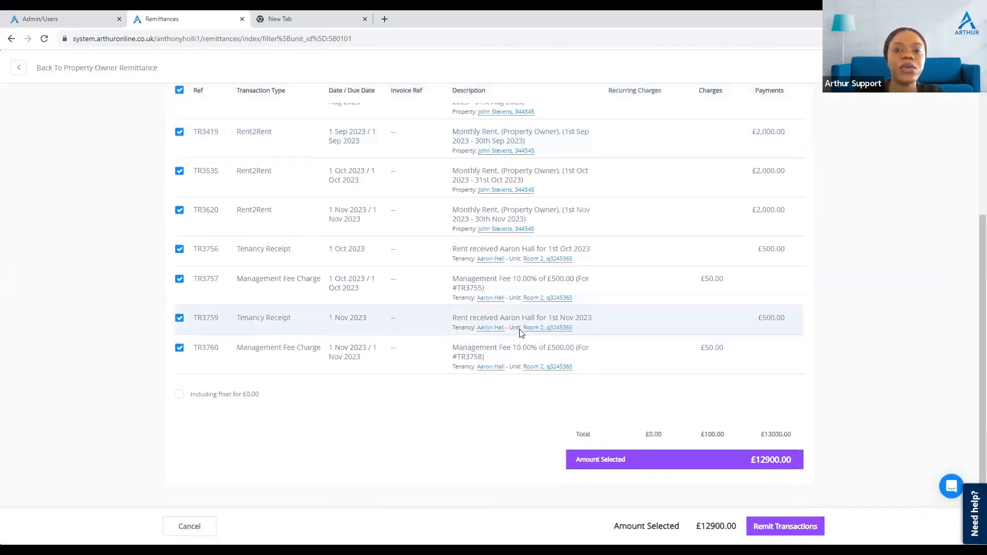
scroll(514, 334, up, 1)
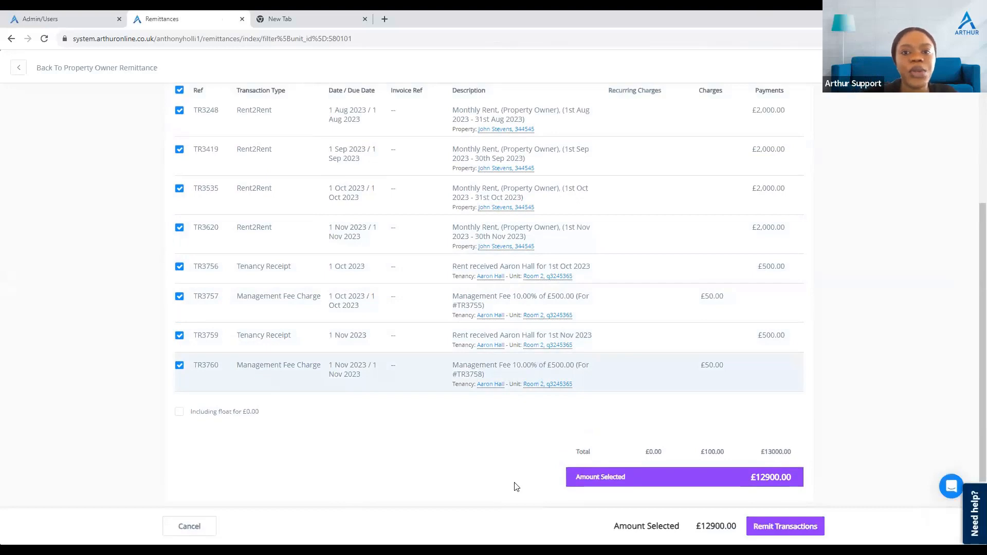
scroll(459, 293, up, 3)
scroll(457, 291, down, 1)
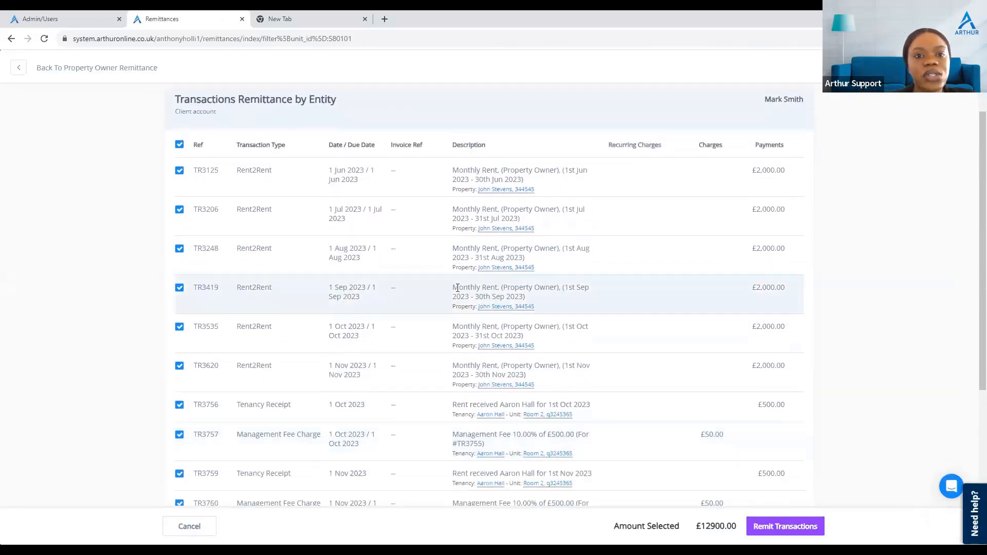
click(179, 171)
click(180, 210)
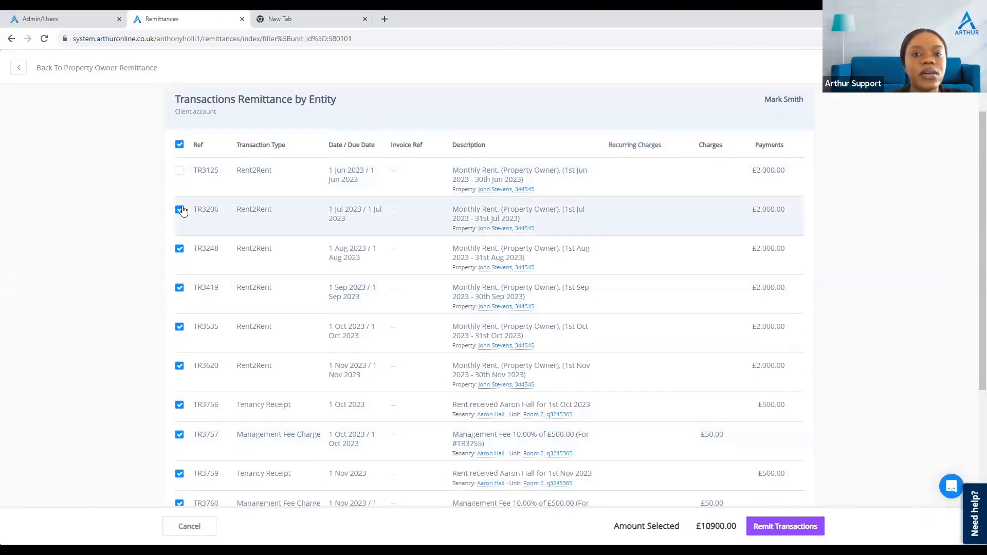
scroll(215, 231, down, 3)
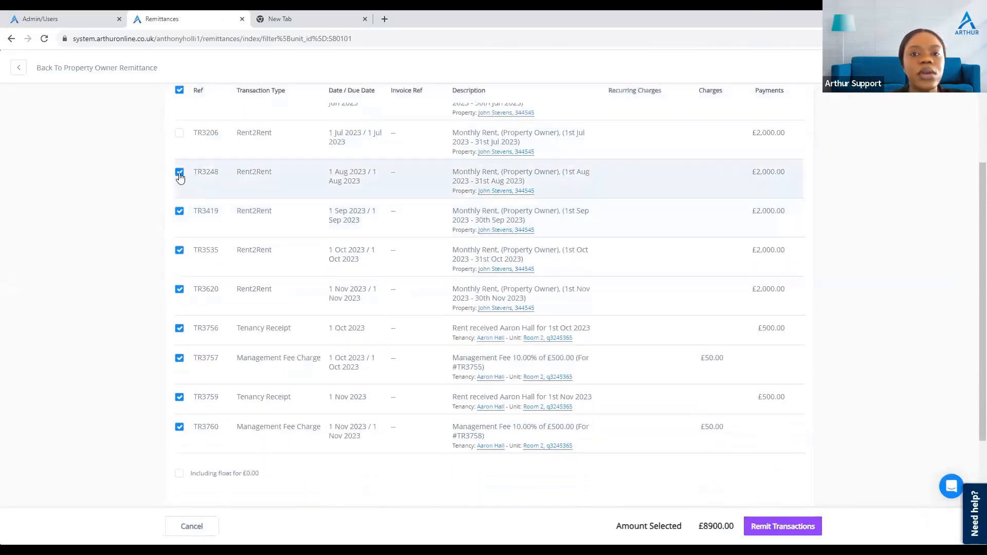
click(179, 174)
click(180, 212)
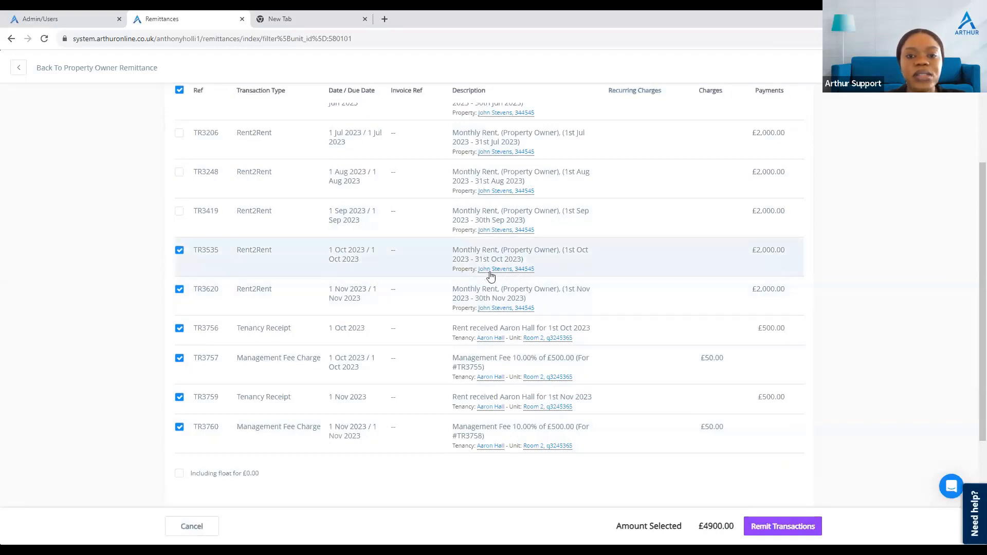
click(180, 252)
click(182, 292)
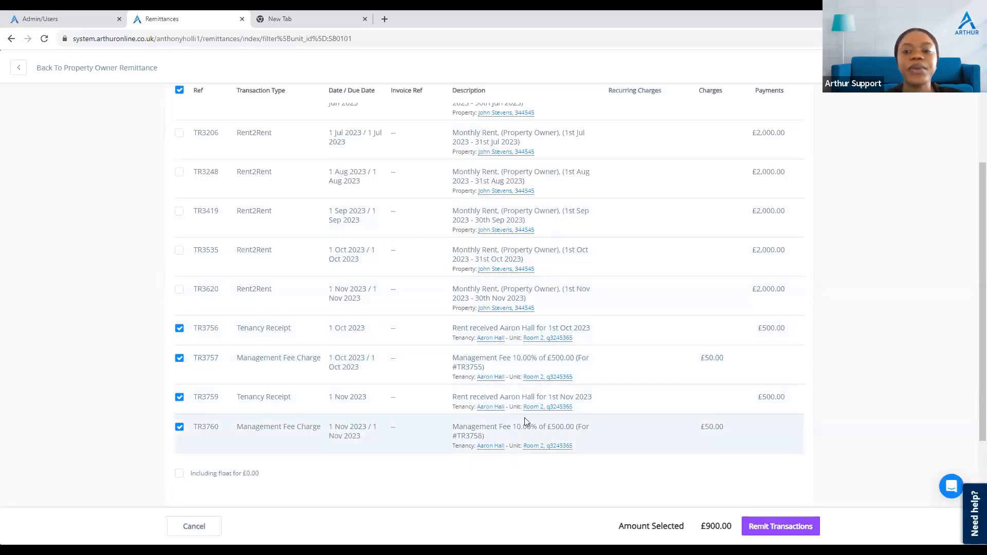
scroll(524, 418, down, 2)
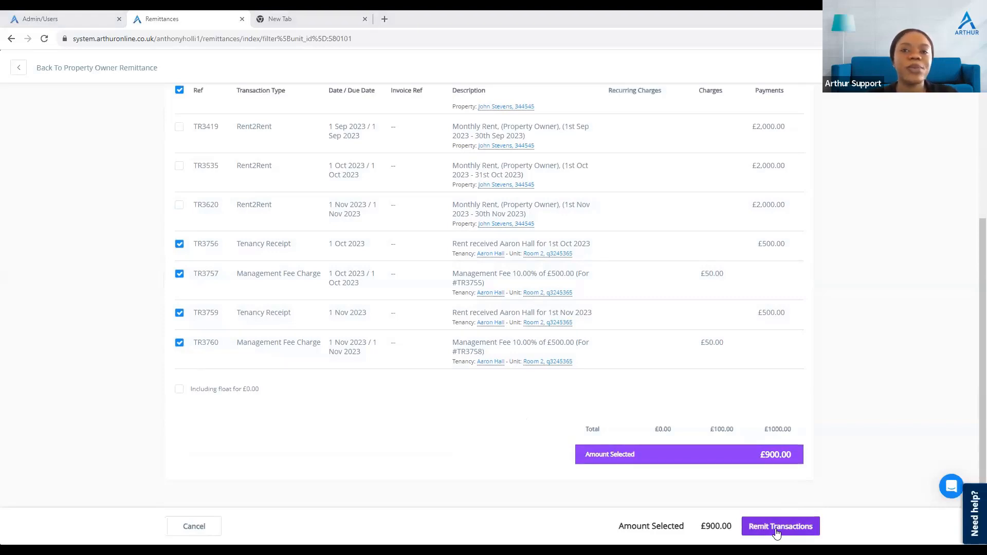
click(777, 528)
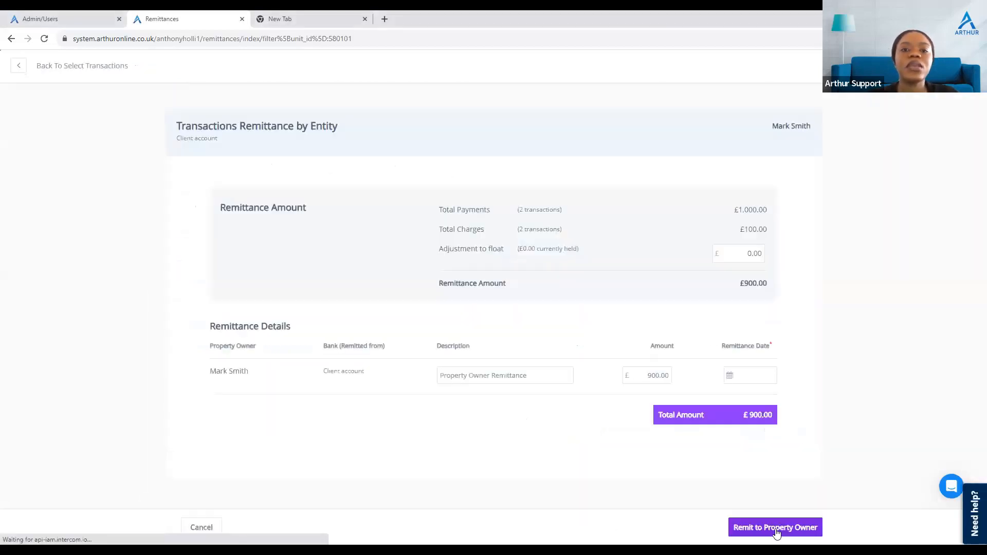
Step: Set the remittance date to 29/11/2023 and complete the remittance to the property owner
click(727, 382)
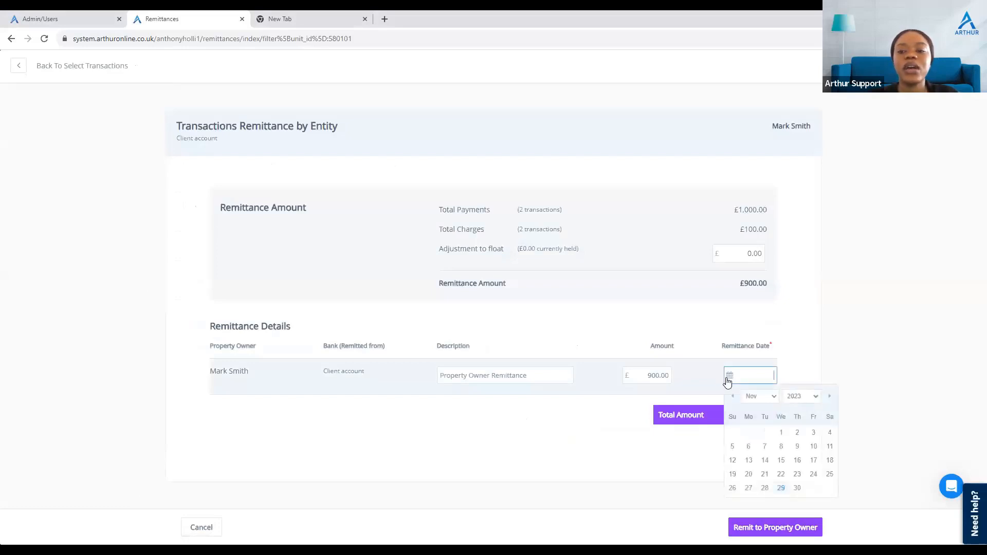
click(784, 494)
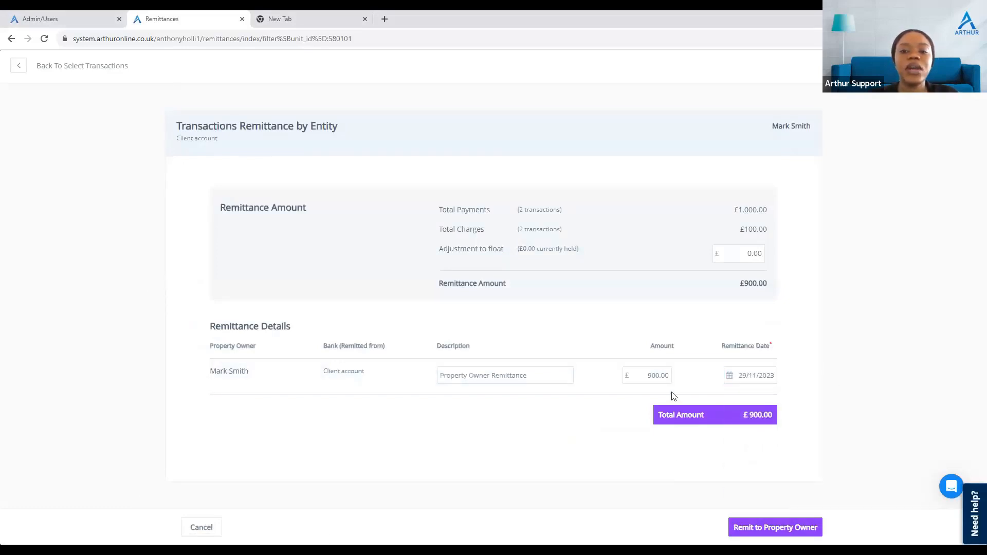
click(766, 528)
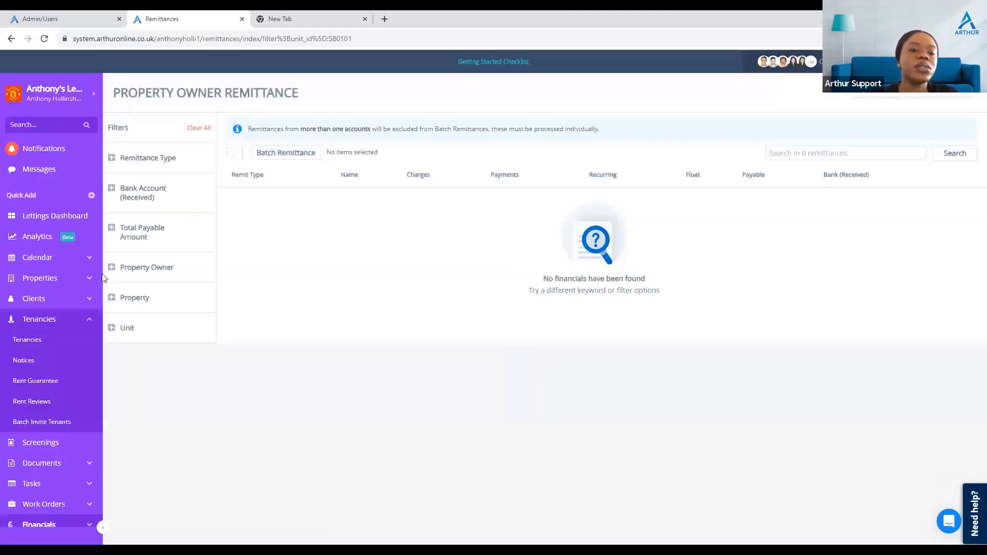
Step: Return to tenancy TE1090 and review its Property Owner Statement entries
click(50, 325)
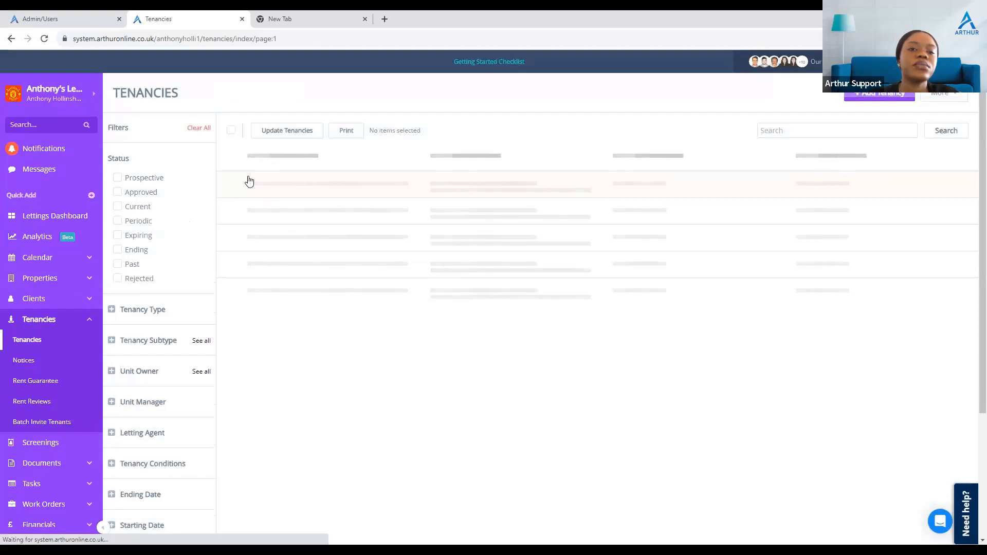
click(250, 180)
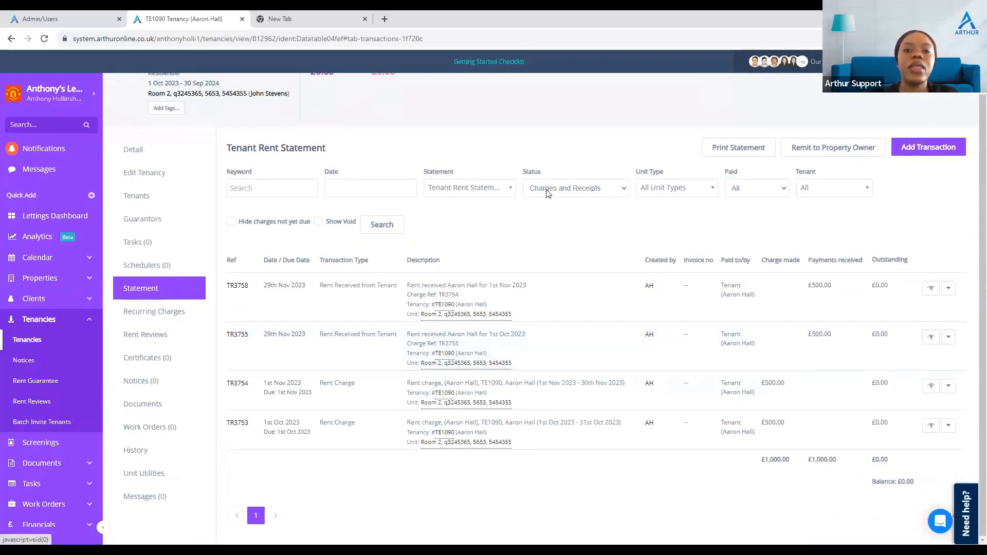
click(486, 192)
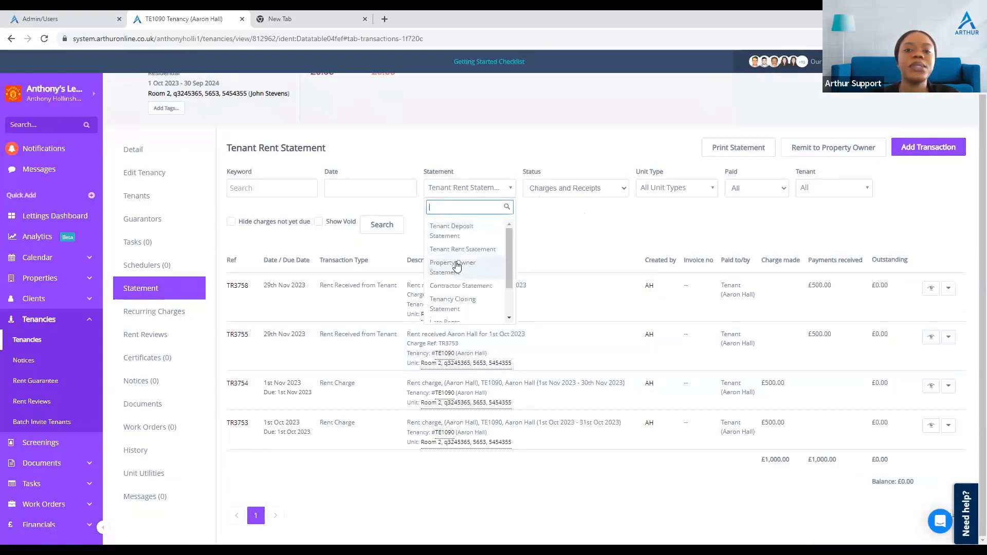
click(457, 265)
scroll(529, 333, down, 1)
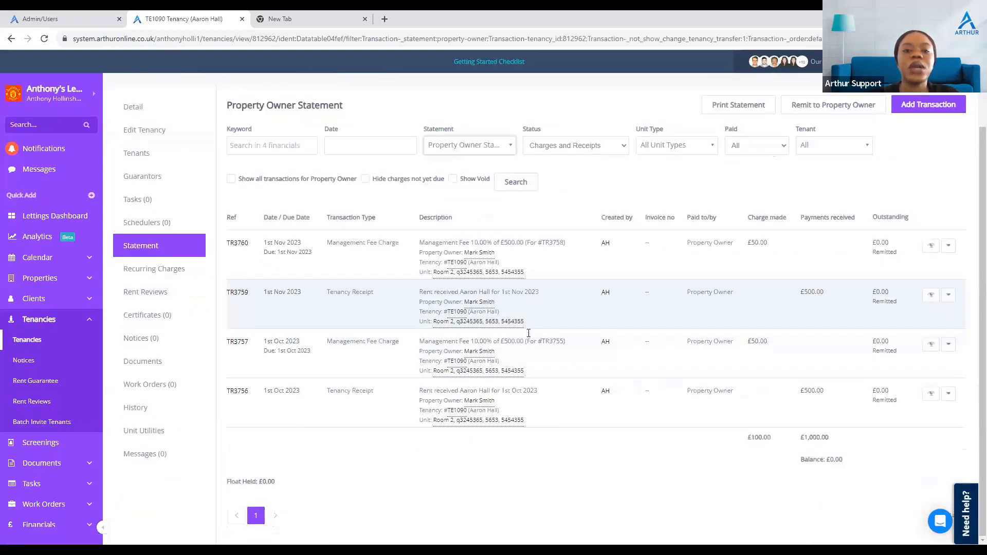
scroll(403, 348, up, 2)
scroll(332, 420, down, 2)
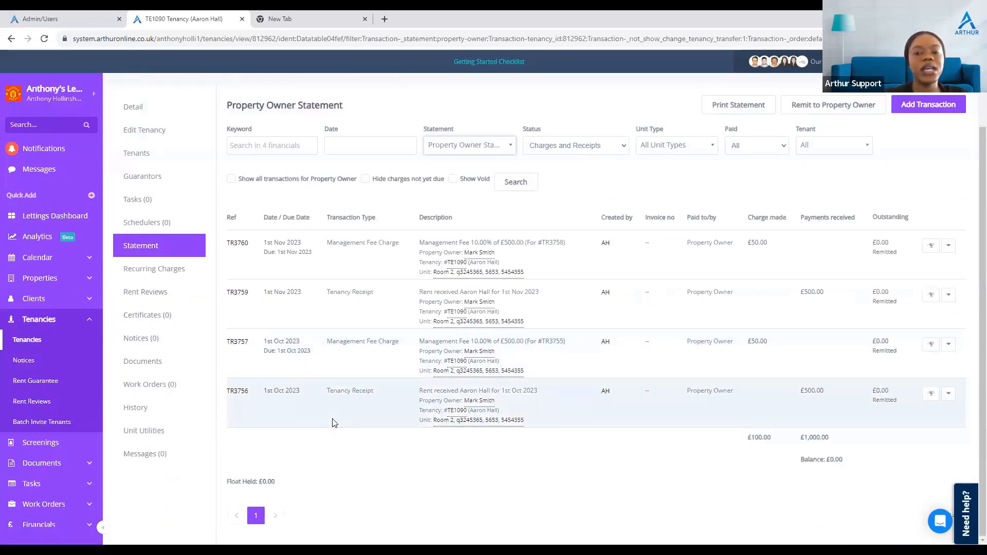
scroll(332, 421, up, 2)
scroll(332, 422, down, 2)
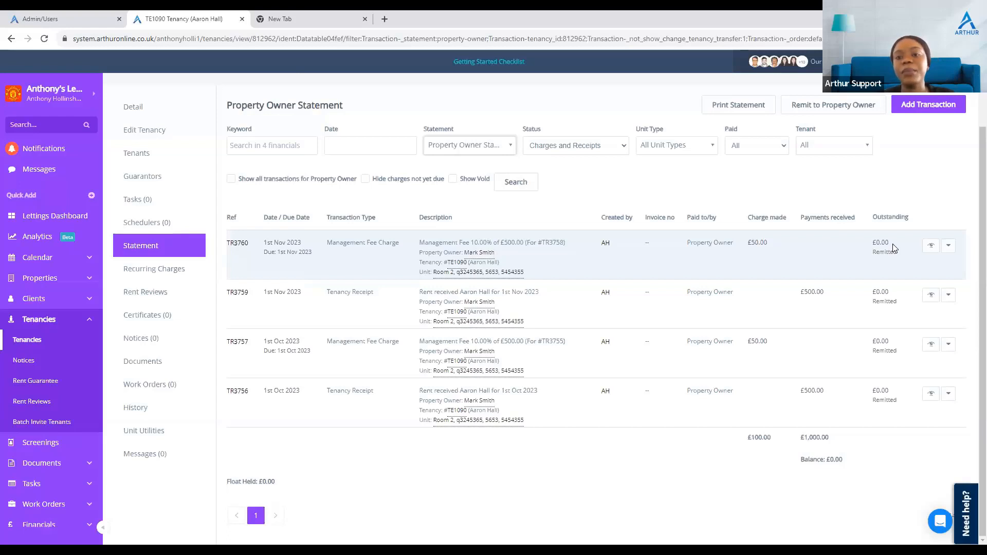
scroll(894, 248, up, 2)
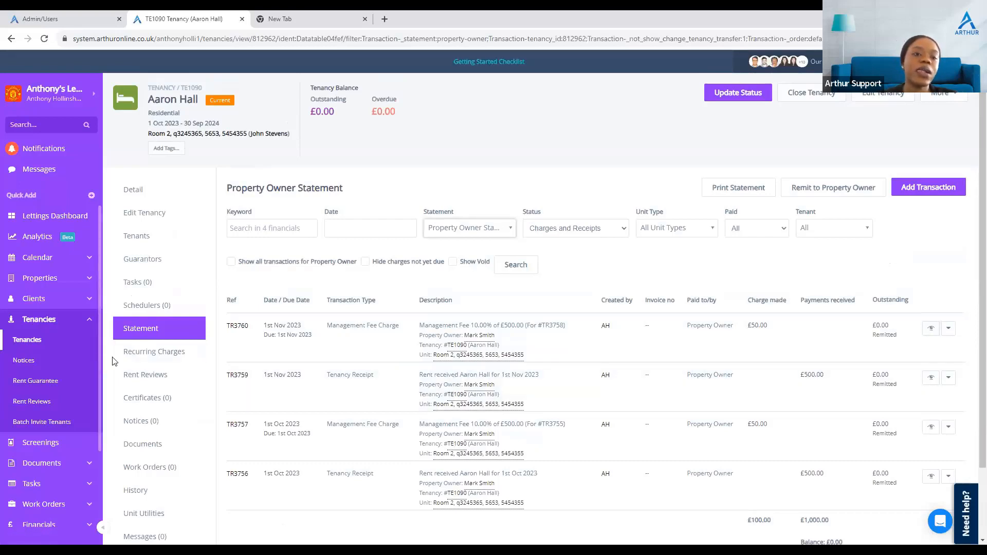
Step: Open the tenancy's Recurring Charges list
click(136, 360)
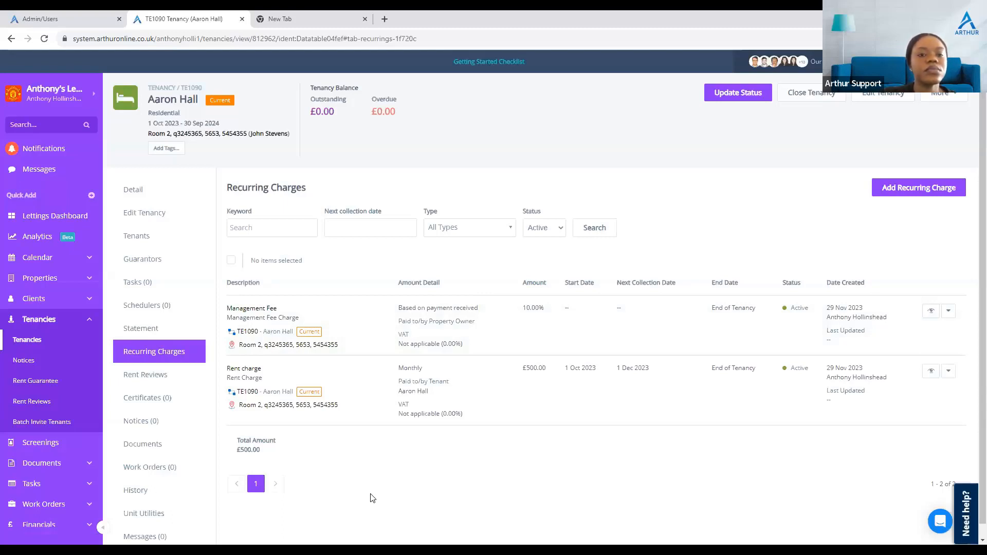
Step: Switch to the webinar slides and advance to the One off transactions slide
key(alt+Tab)
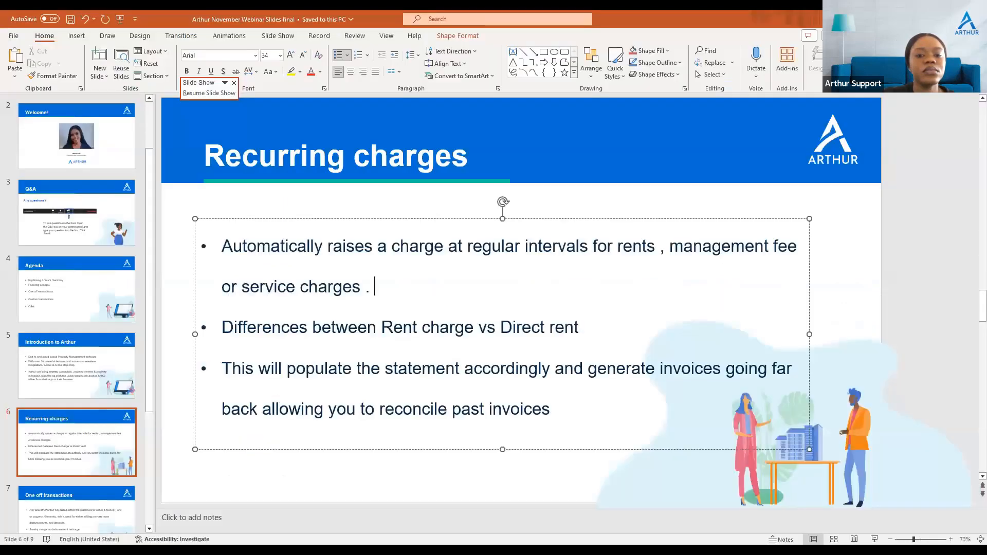
key(Down)
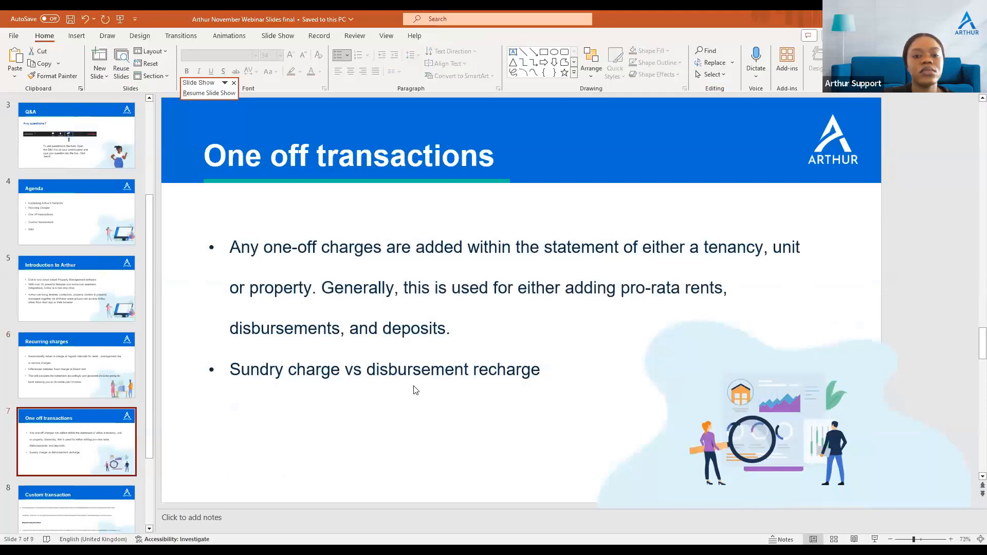
key(alt+Tab)
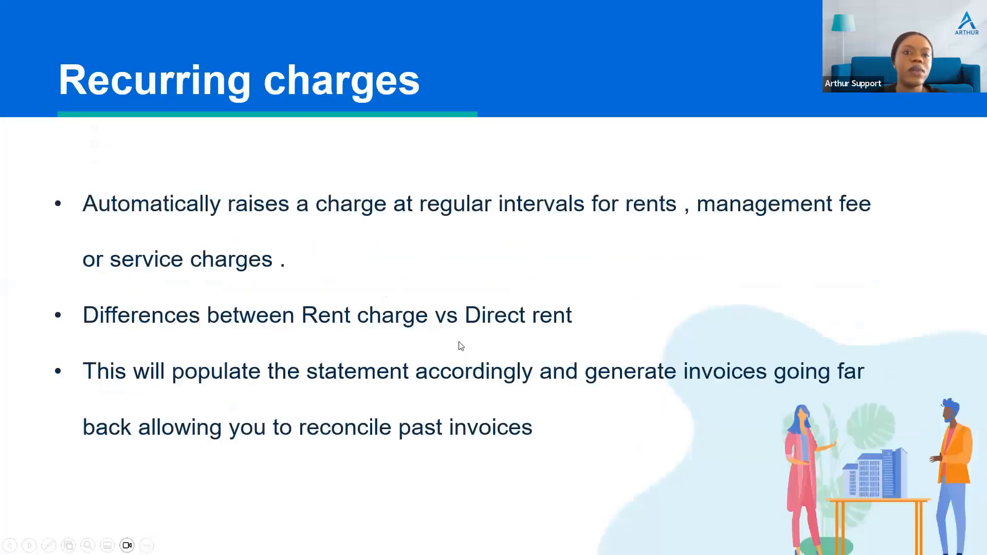
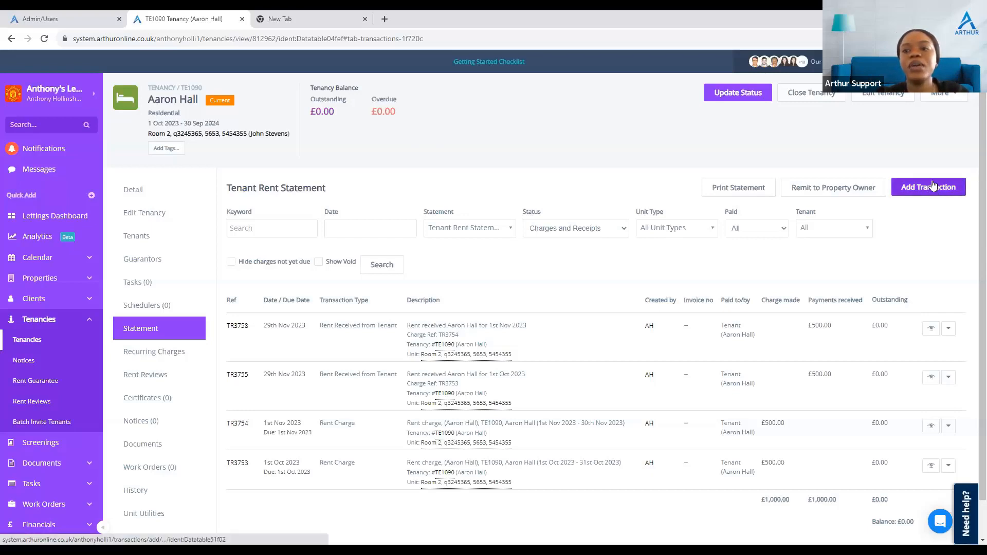
Step: Start a new transaction on the tenancy statement and set its type to Sundry Charge
click(933, 186)
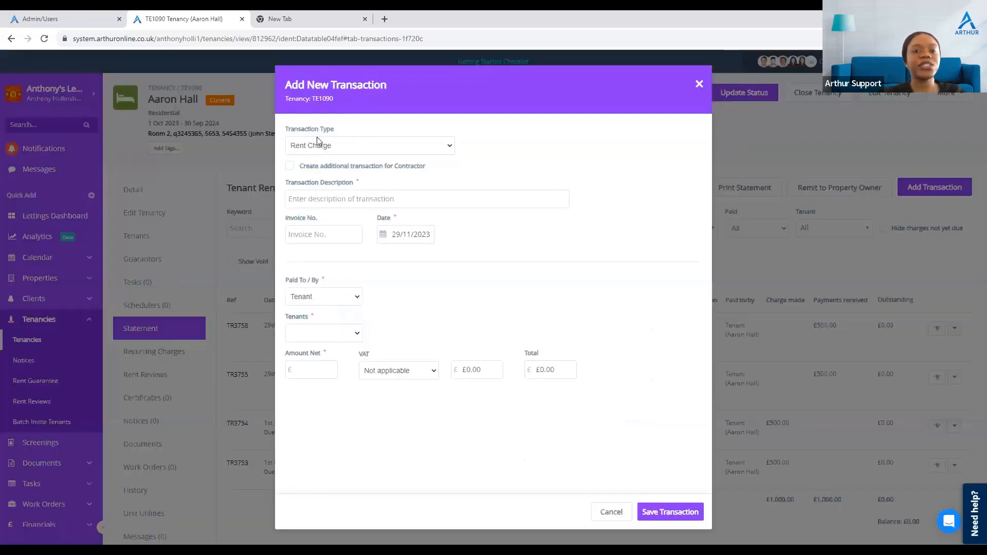
click(318, 144)
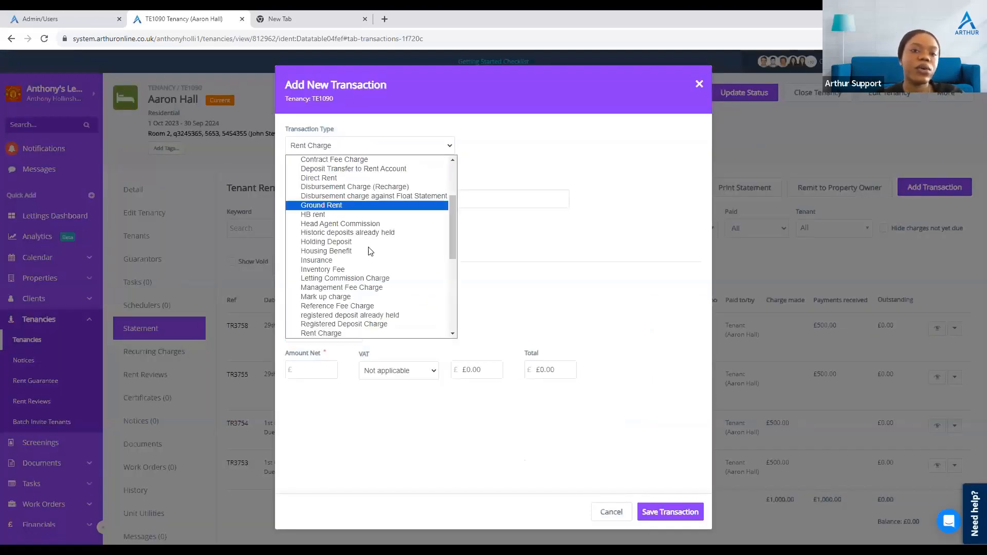
scroll(364, 246, down, 5)
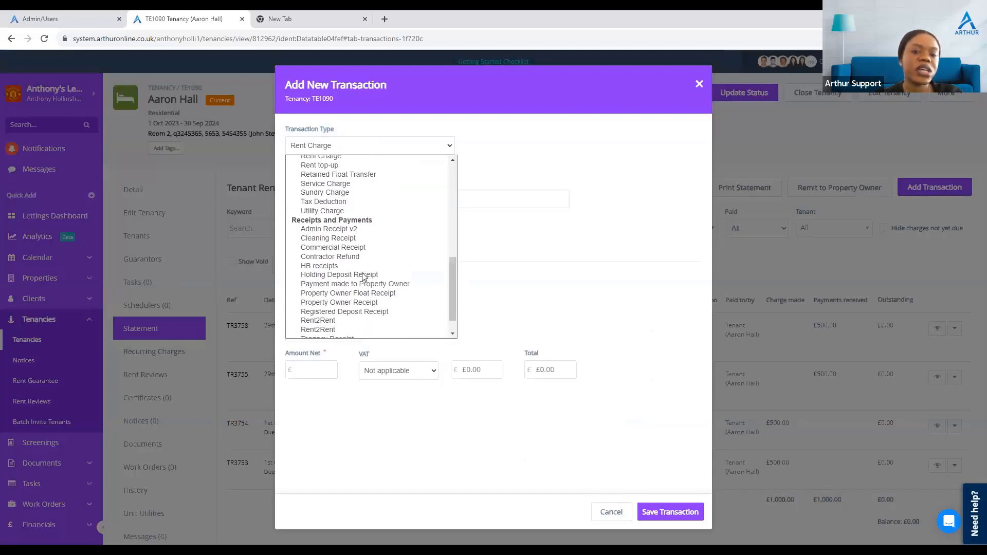
scroll(363, 277, up, 10)
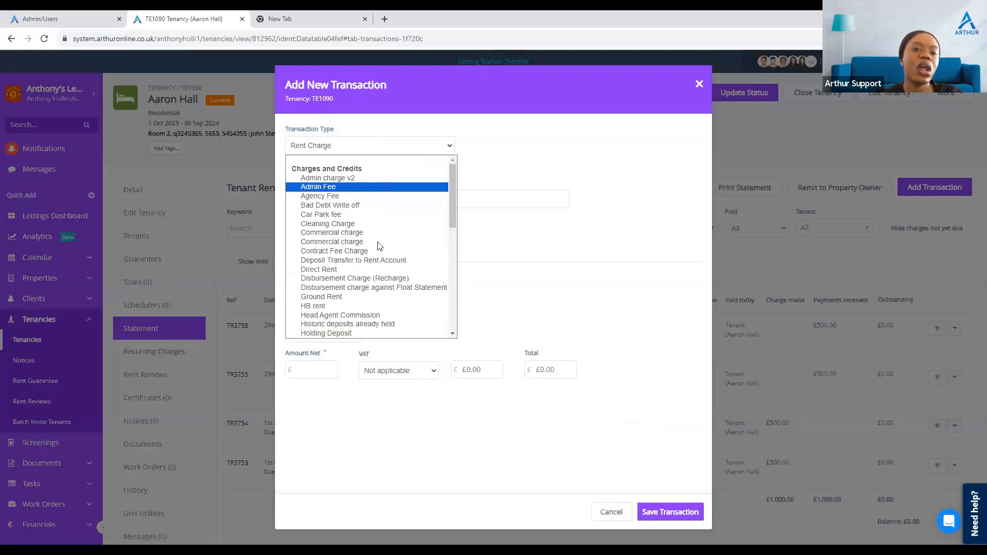
scroll(376, 193, down, 5)
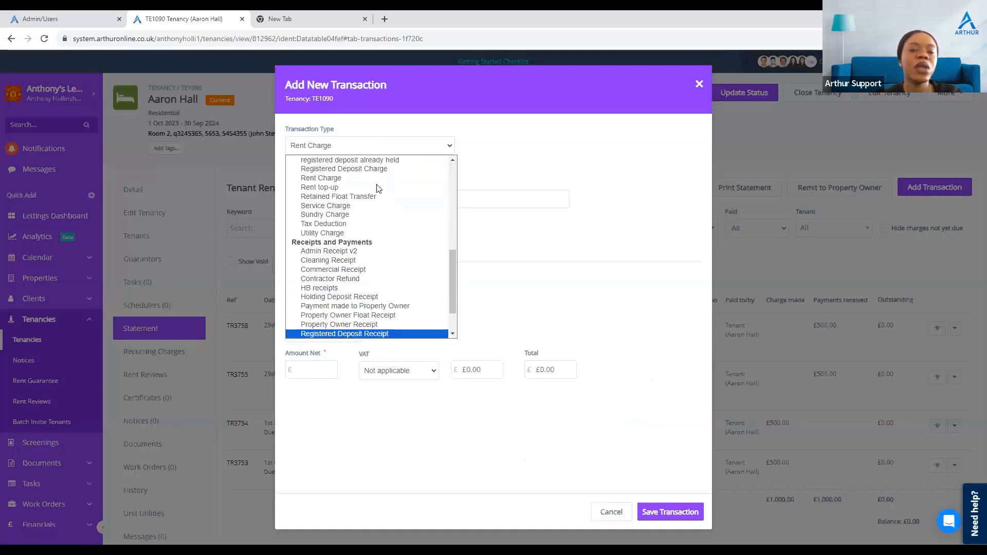
click(412, 146)
click(413, 146)
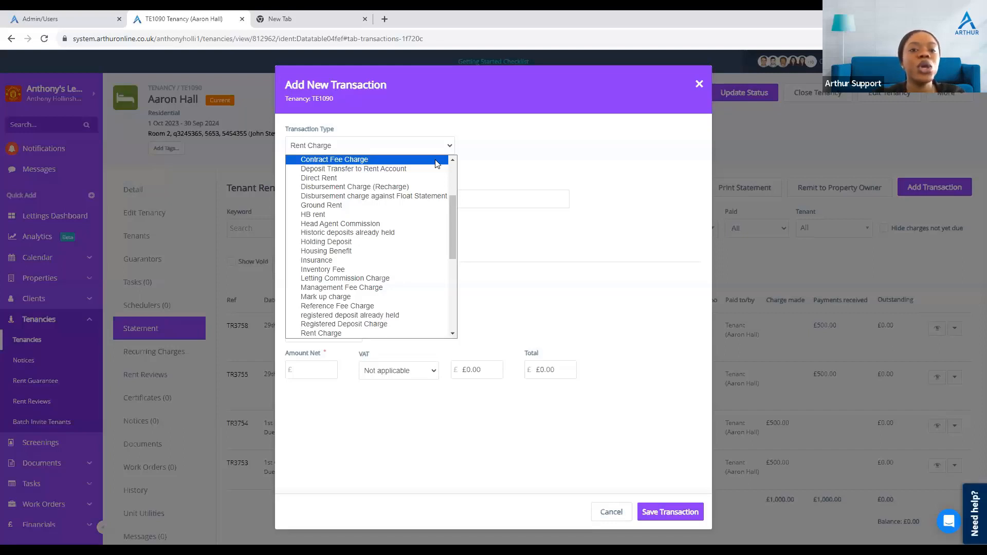
key(s)
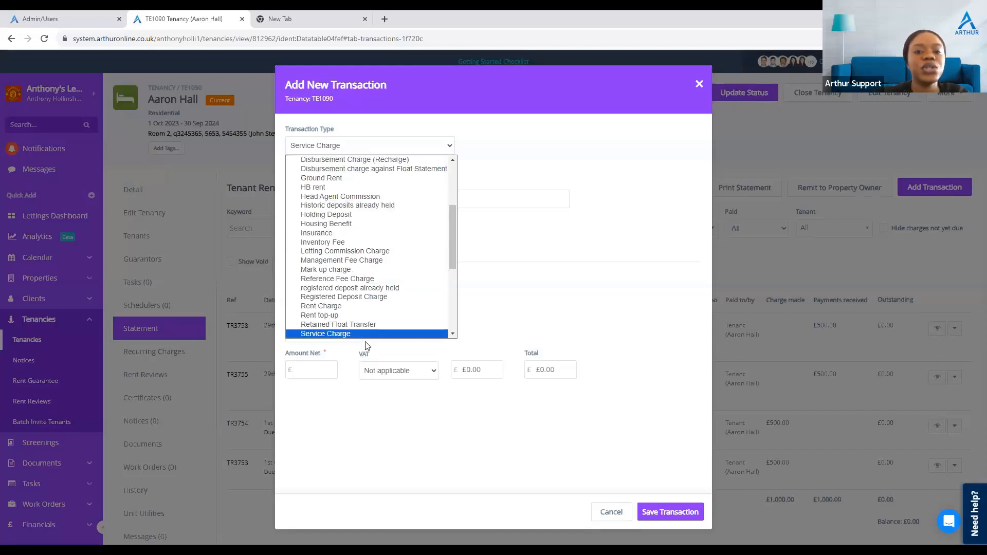
scroll(343, 319, down, 1)
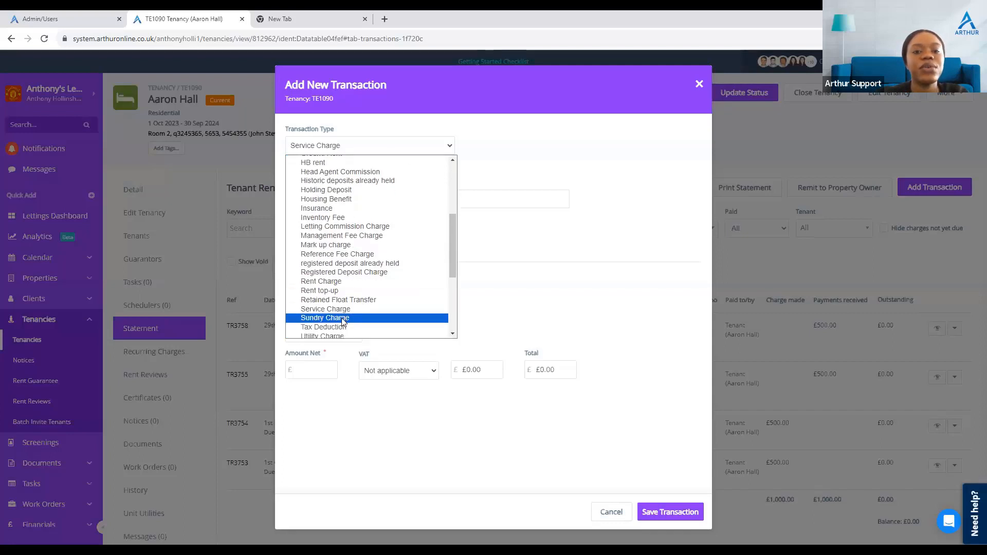
click(342, 319)
Step: Describe the charge as Broken bed, assign it to the tenant, set the net amount to £100 and save it
click(333, 199)
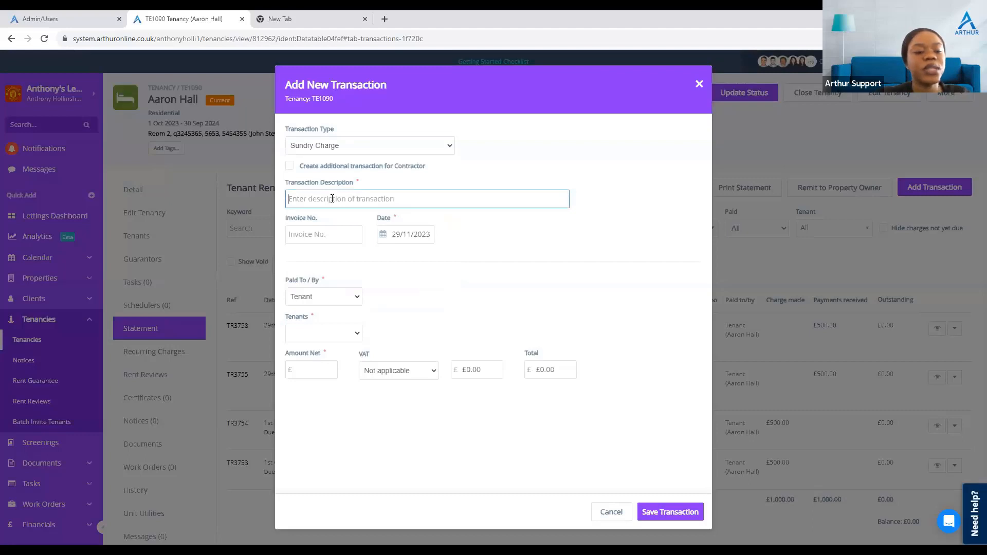
text(Broken bed)
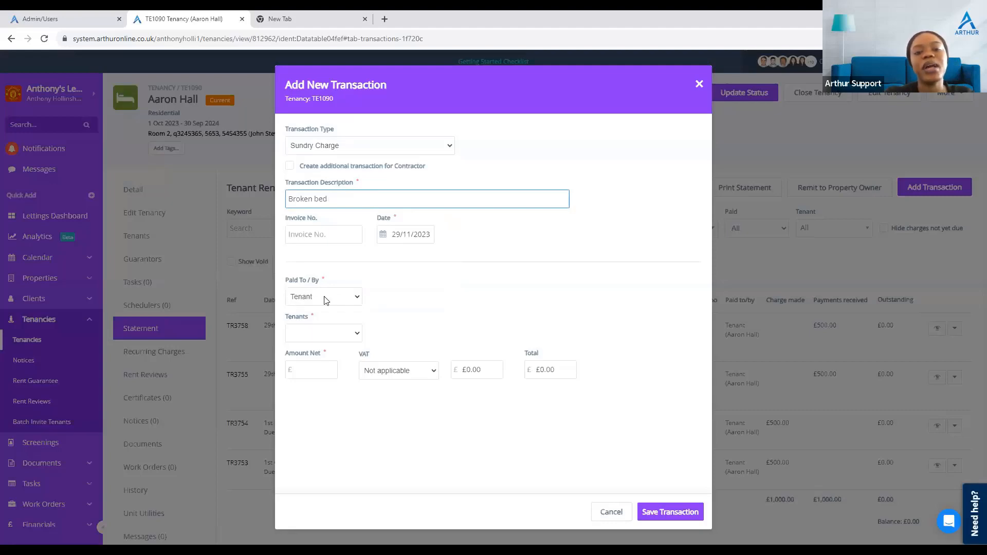
click(324, 334)
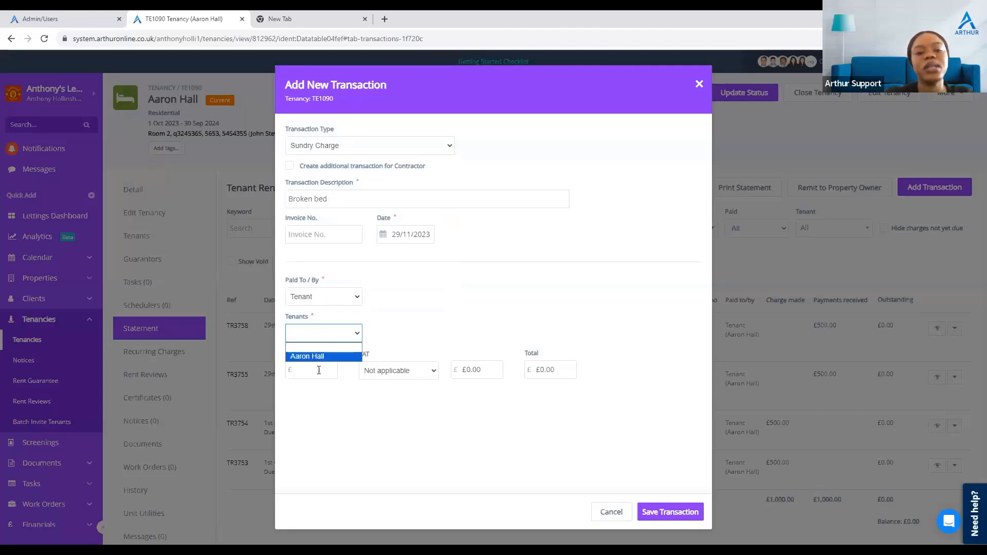
click(322, 355)
click(319, 370)
text(100)
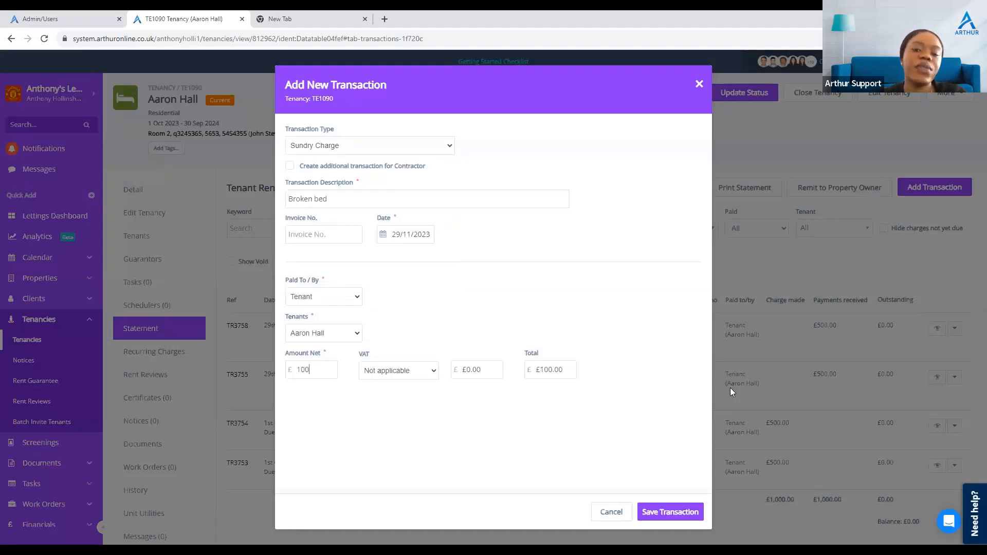
click(670, 512)
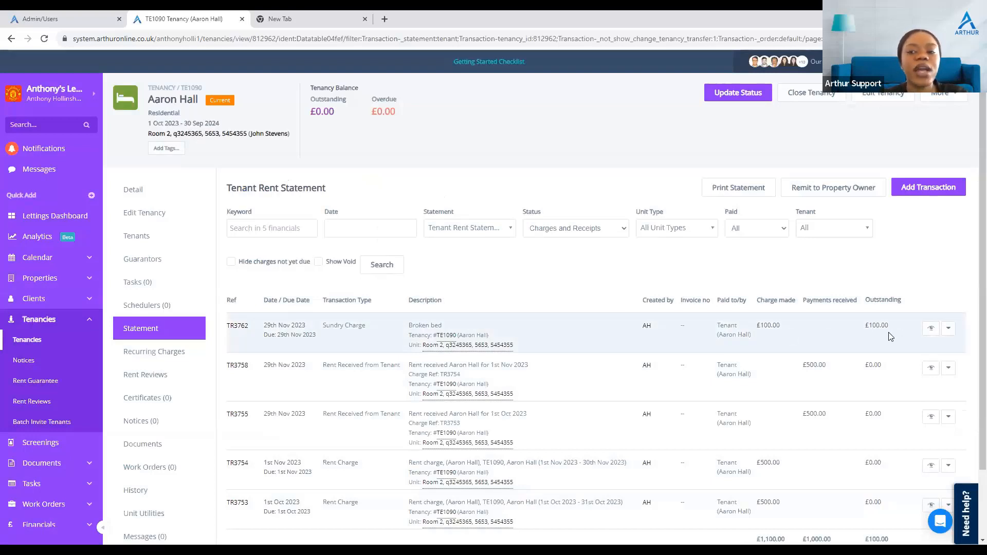
Step: Pay off the Broken bed charge with a £100 payment to the client account
scroll(891, 337, down, 3)
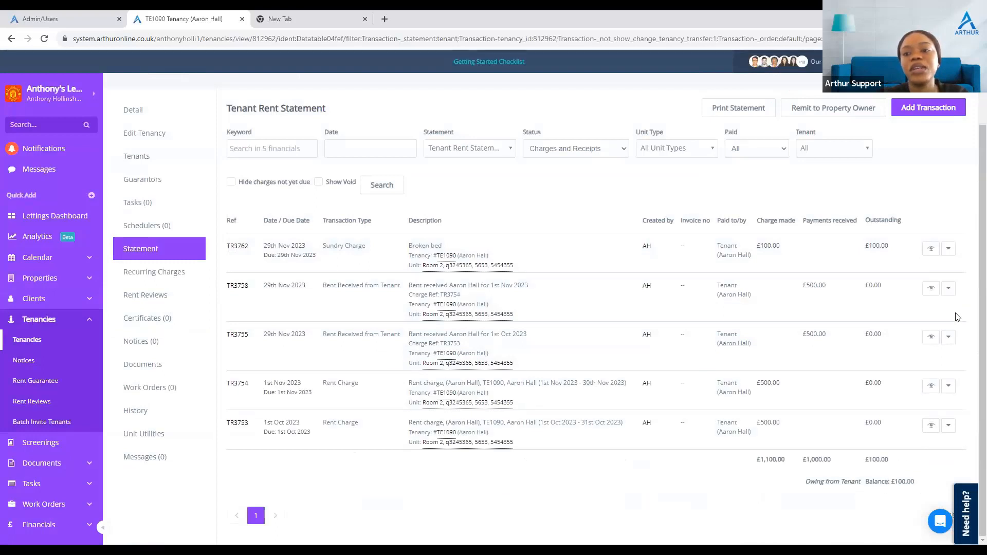
click(945, 254)
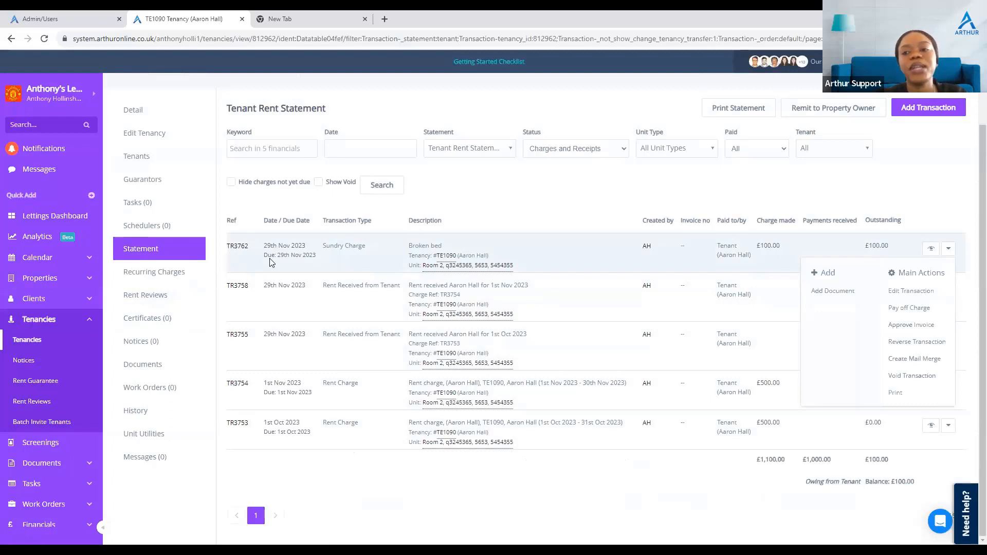
click(910, 308)
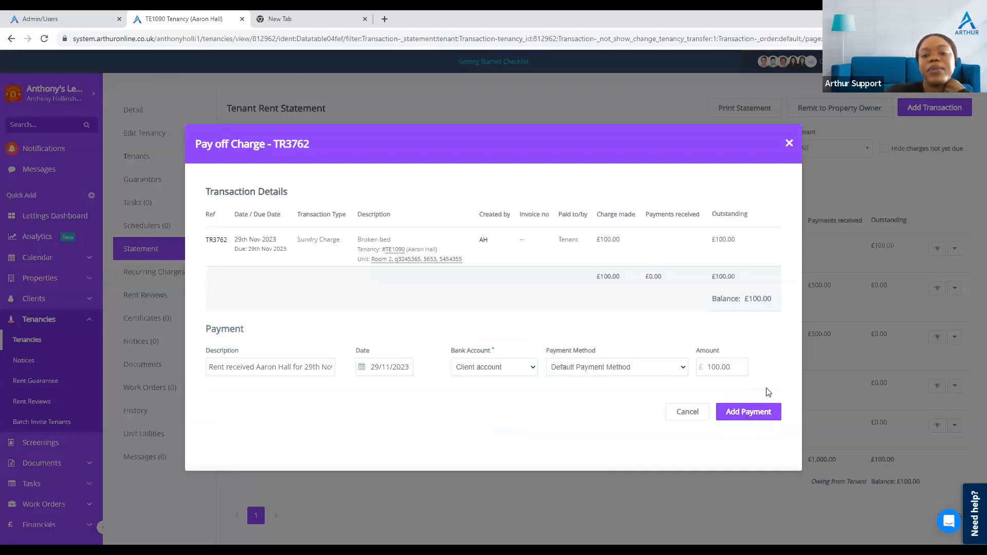
click(748, 407)
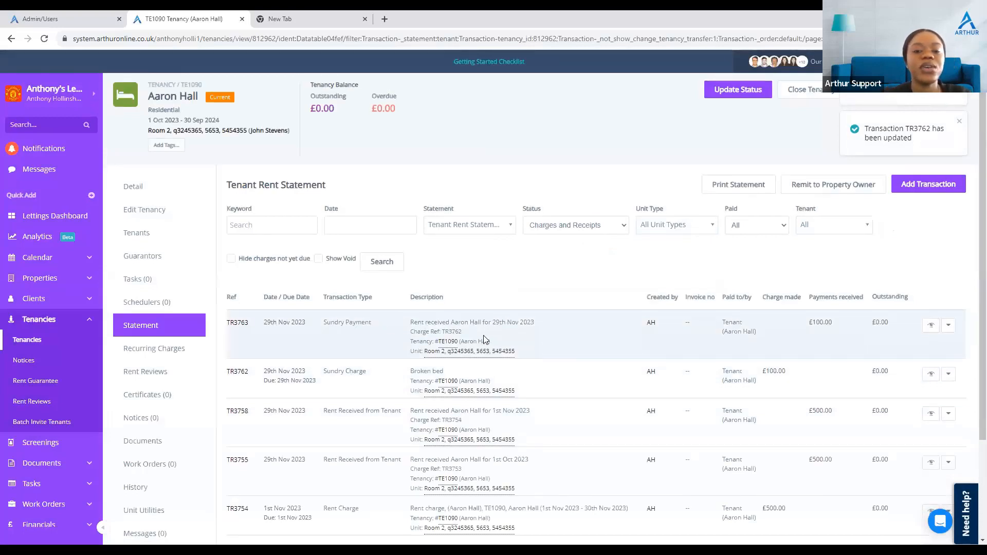
Step: Review the updated tenant rent statement entries and balance
scroll(461, 327, down, 1)
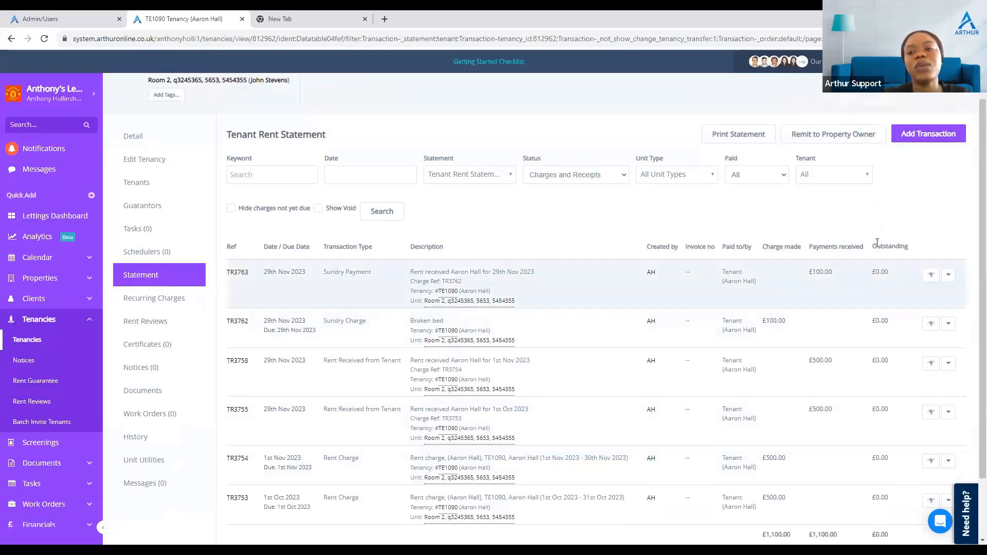
scroll(860, 304, down, 2)
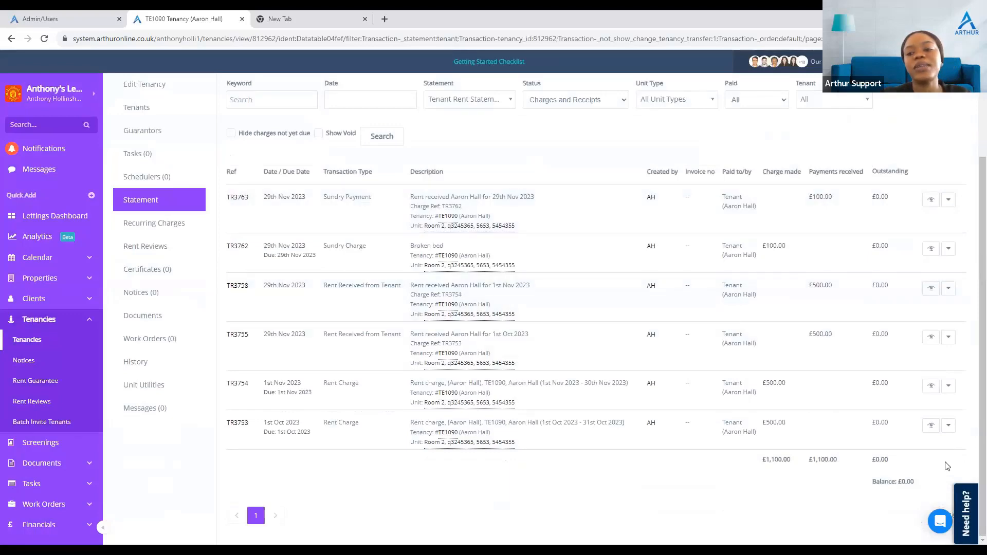
scroll(865, 505, up, 3)
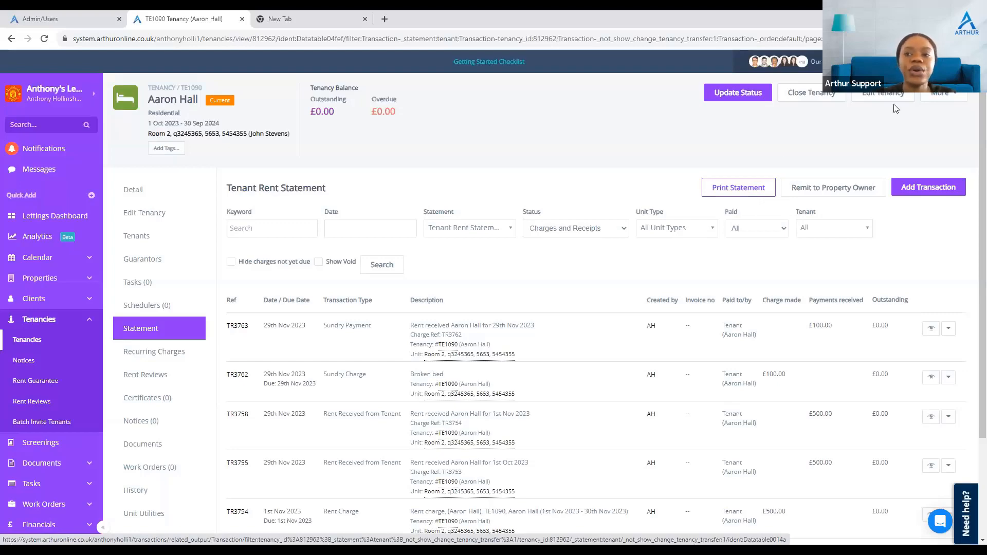
click(950, 184)
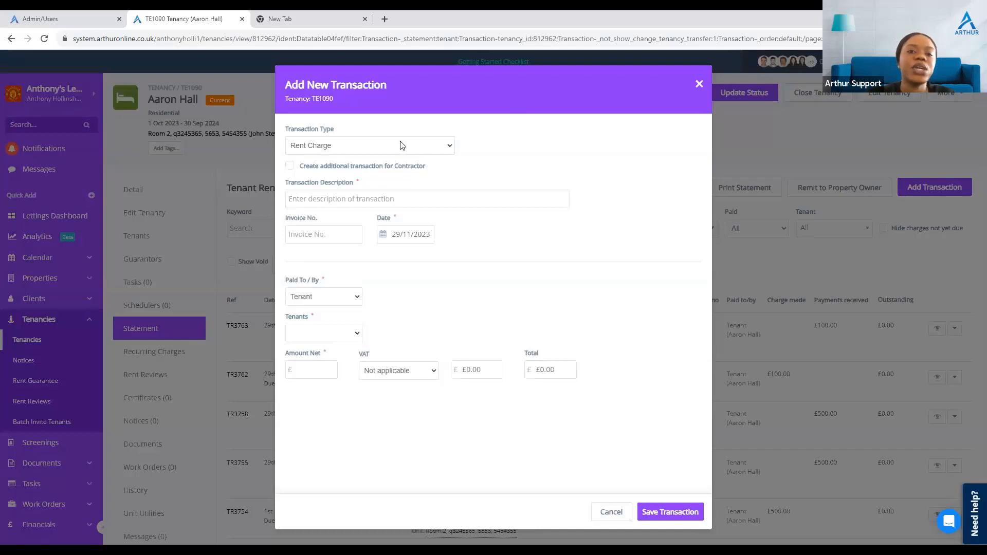
click(337, 149)
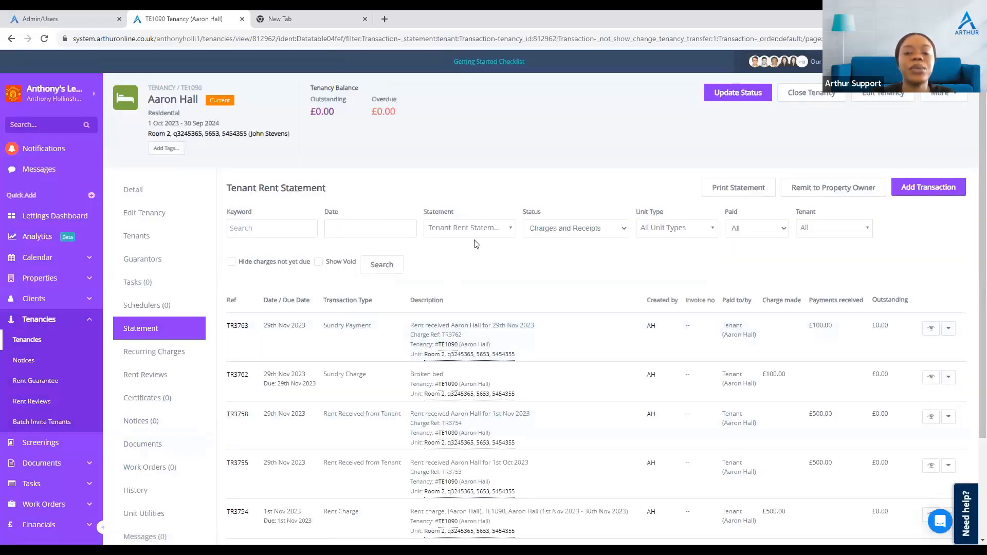
click(483, 228)
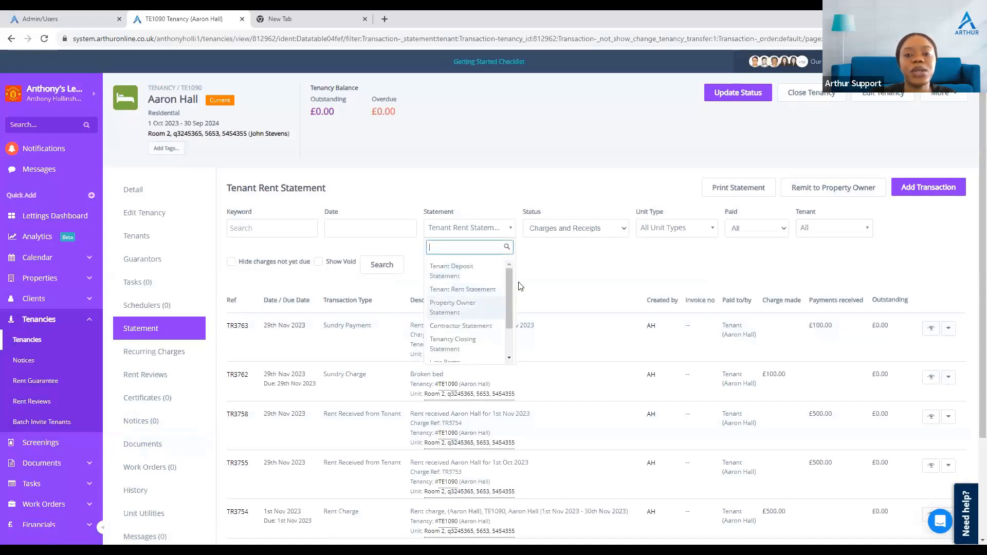
click(646, 173)
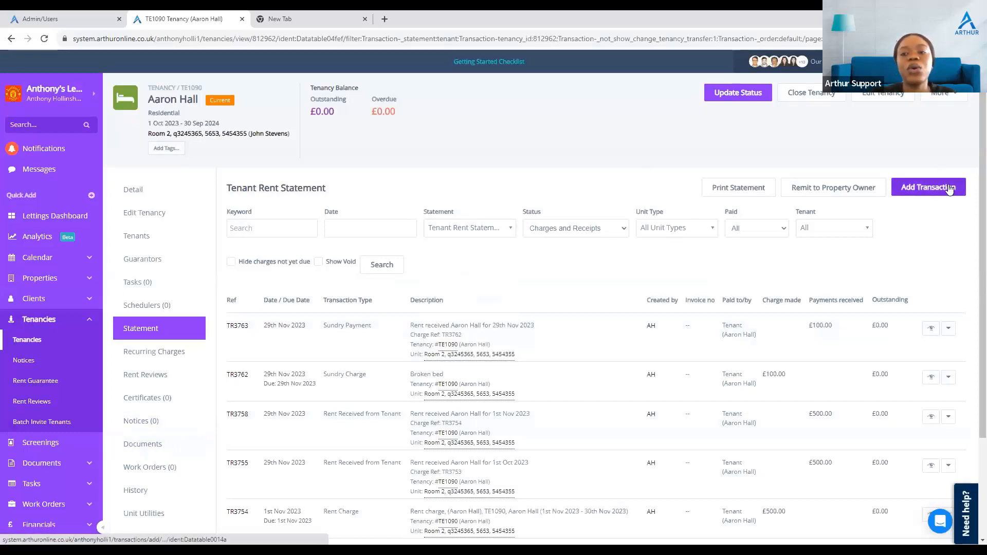
Step: Start another transaction of type Disbursement Charge (Recharge) with the description Broken sink
click(949, 189)
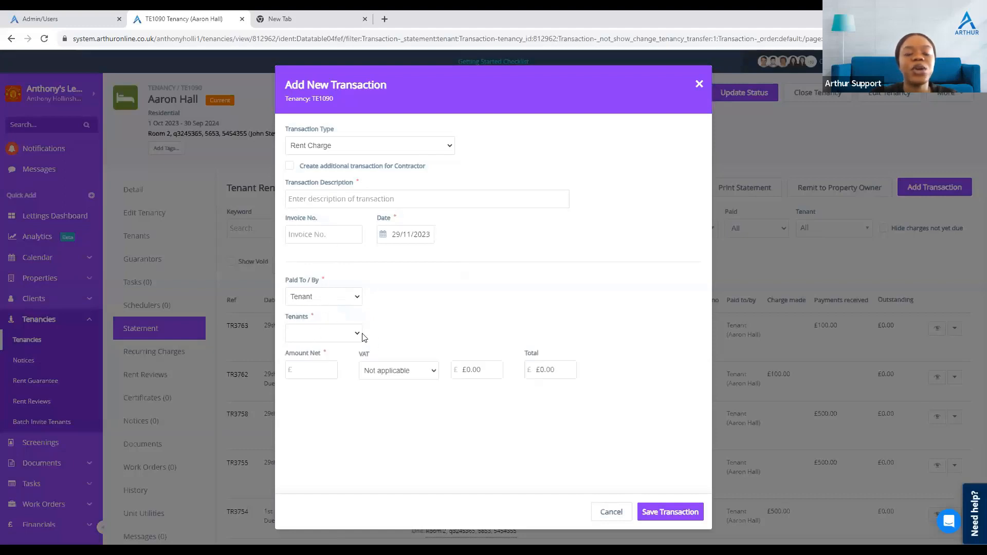
click(380, 152)
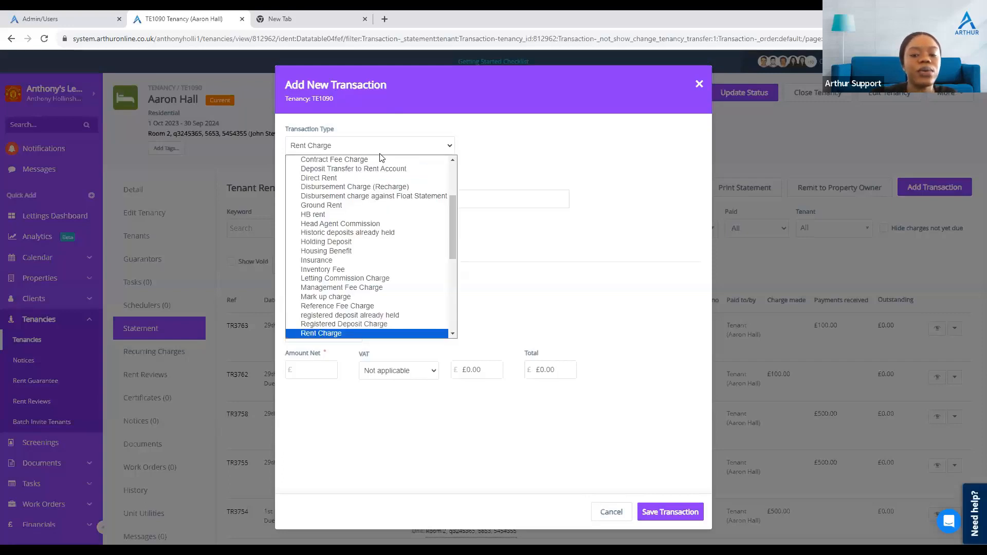
key(d)
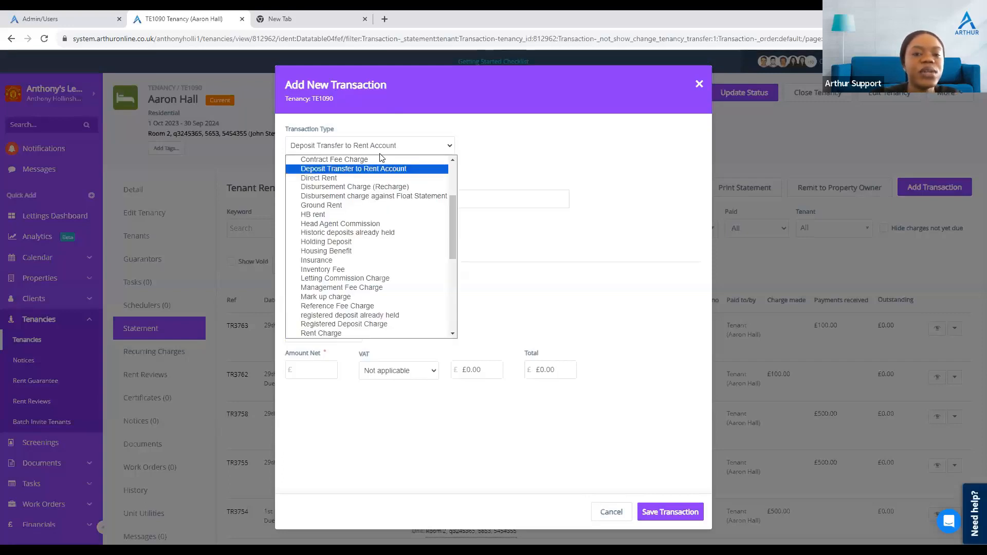
click(400, 191)
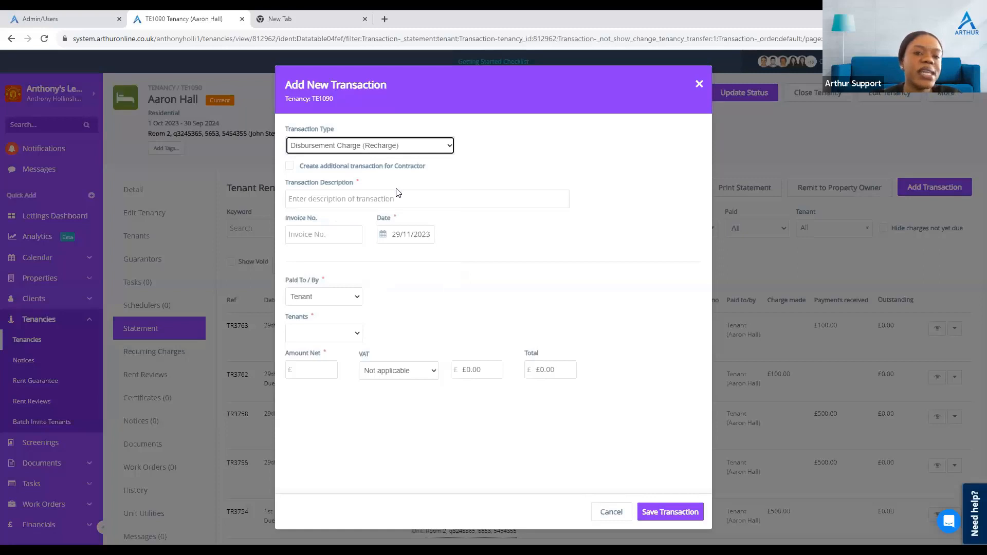
click(383, 198)
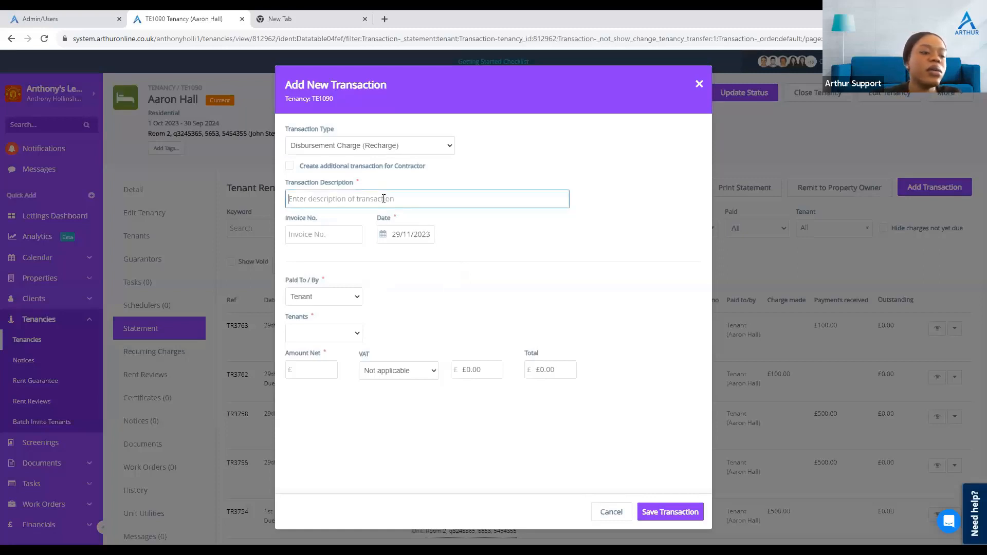
text(Brolke)
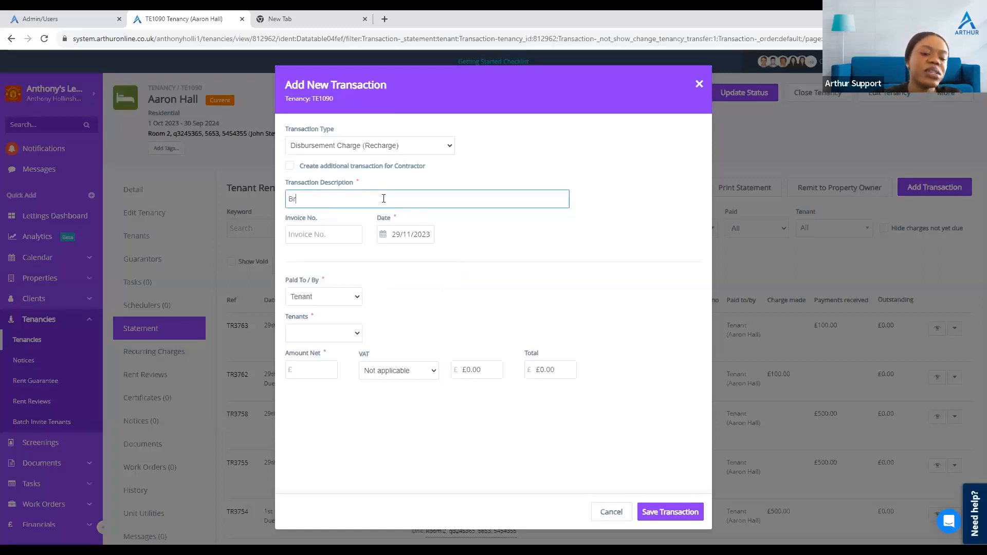
key(BackSpace)
key(BackSpace)
key(BackSpace)
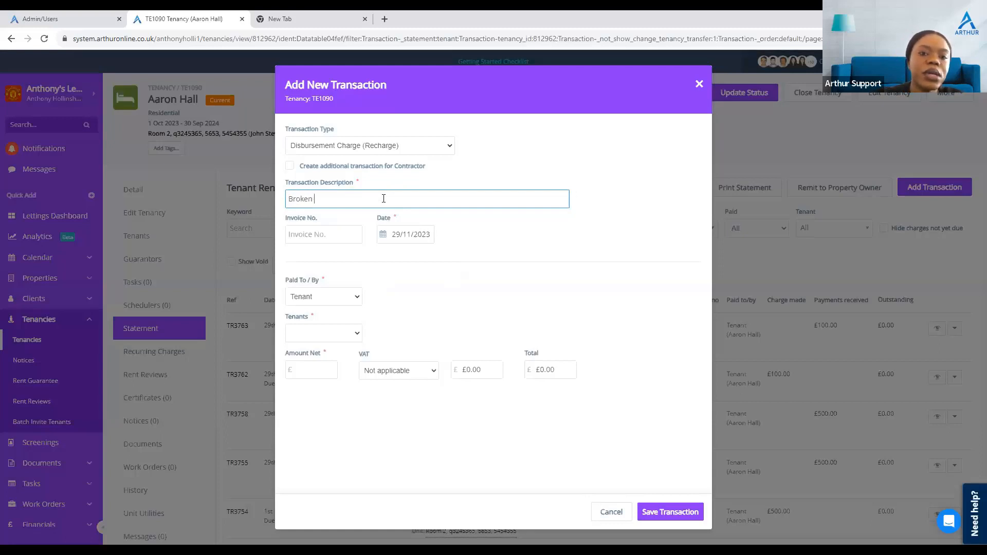
text(nk)
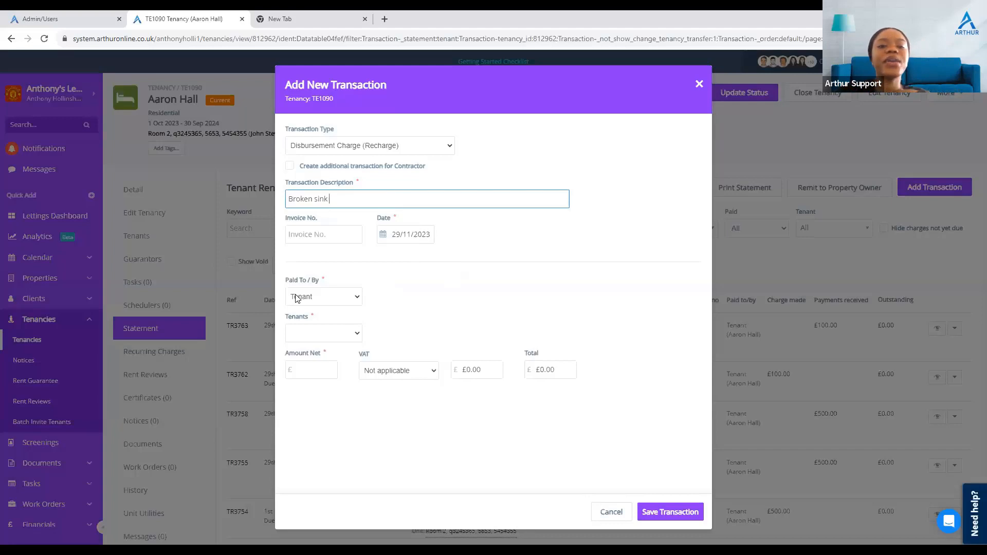
Step: Set the Broken sink charge as paid by the property owner with a net amount of £100 and save it
click(330, 297)
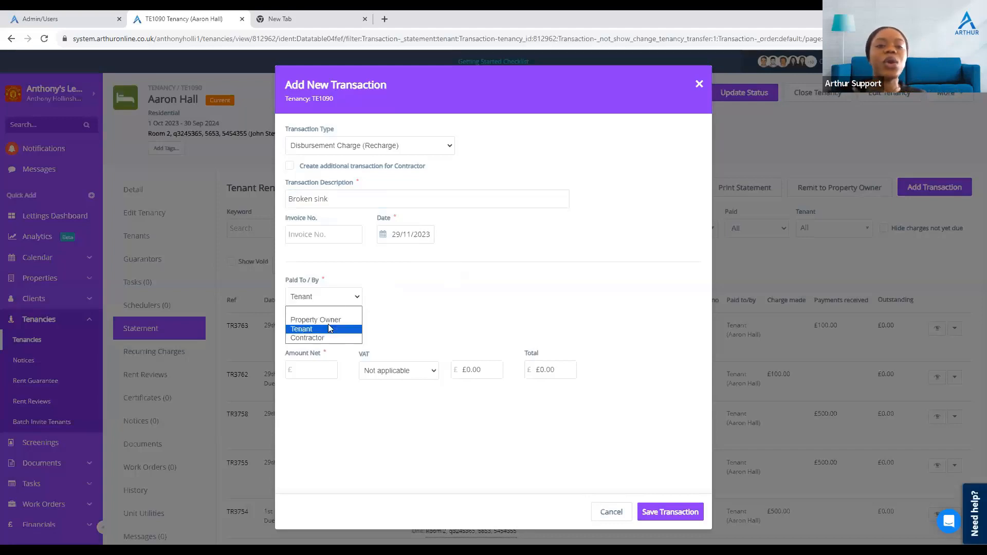
click(330, 329)
click(315, 298)
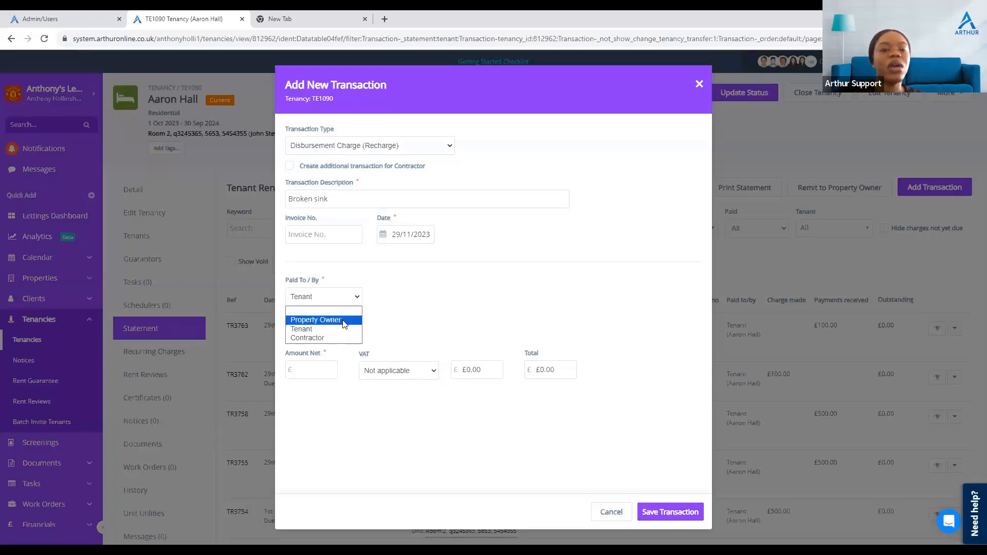
click(344, 322)
click(319, 337)
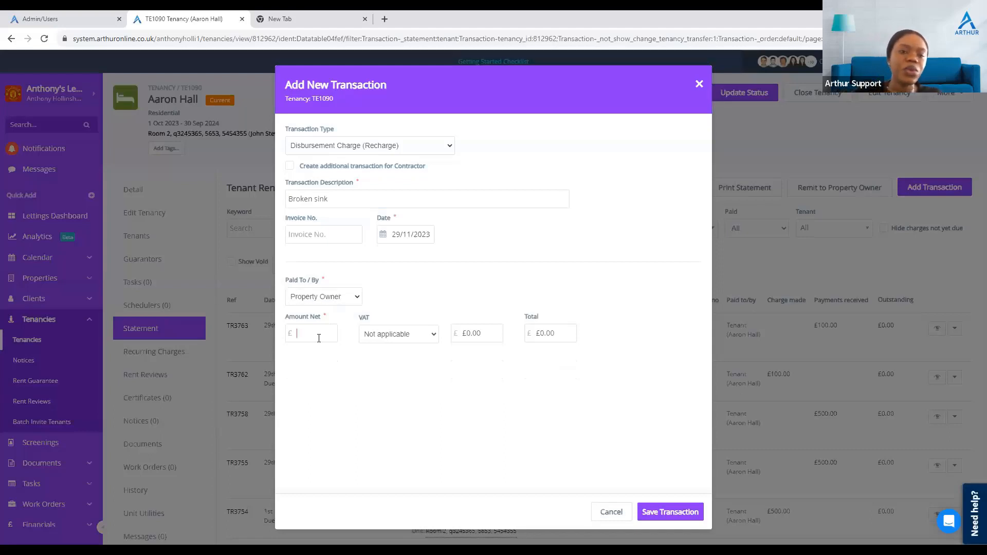
text(100)
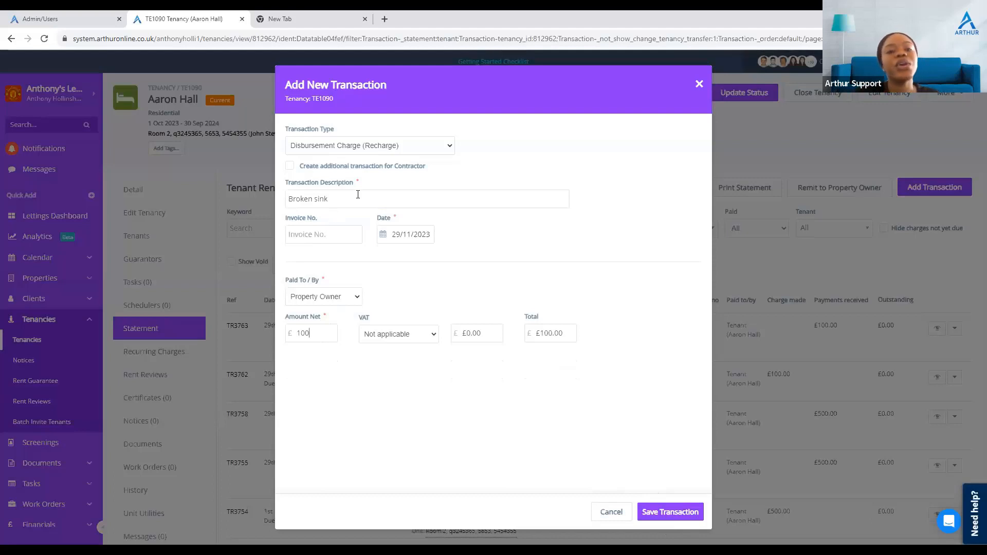
click(678, 511)
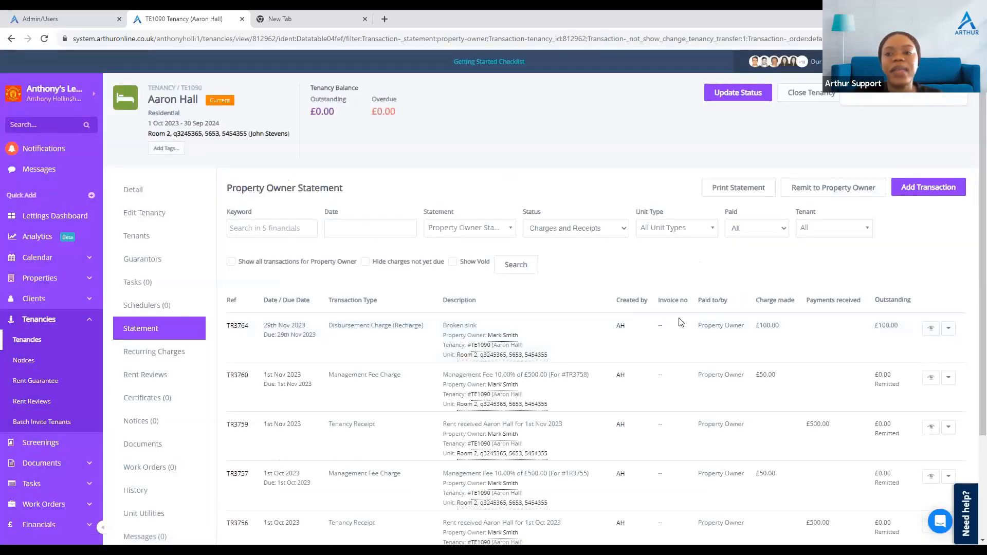
Step: Review the property owner statement entries and the balance owing from the property owner
click(483, 234)
click(482, 234)
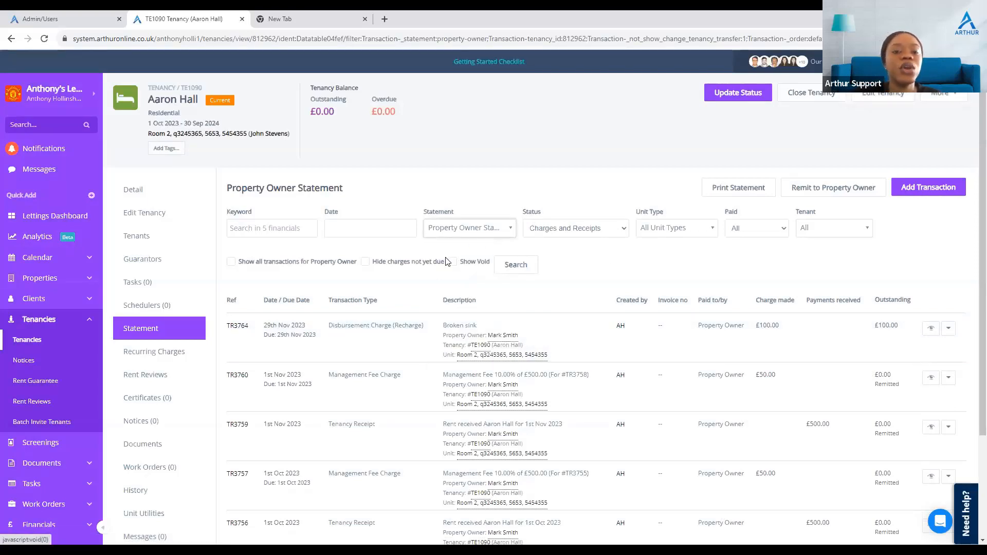
click(428, 229)
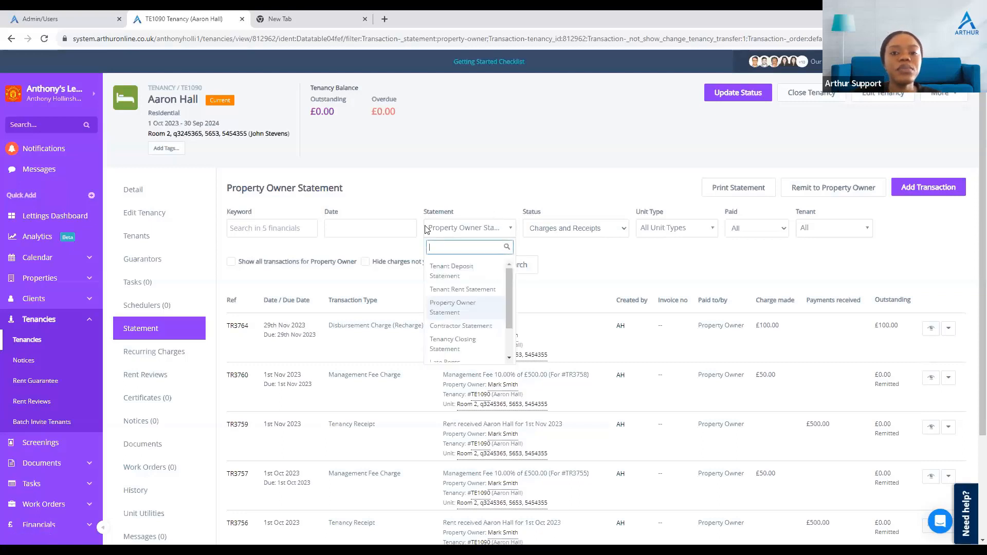
click(455, 236)
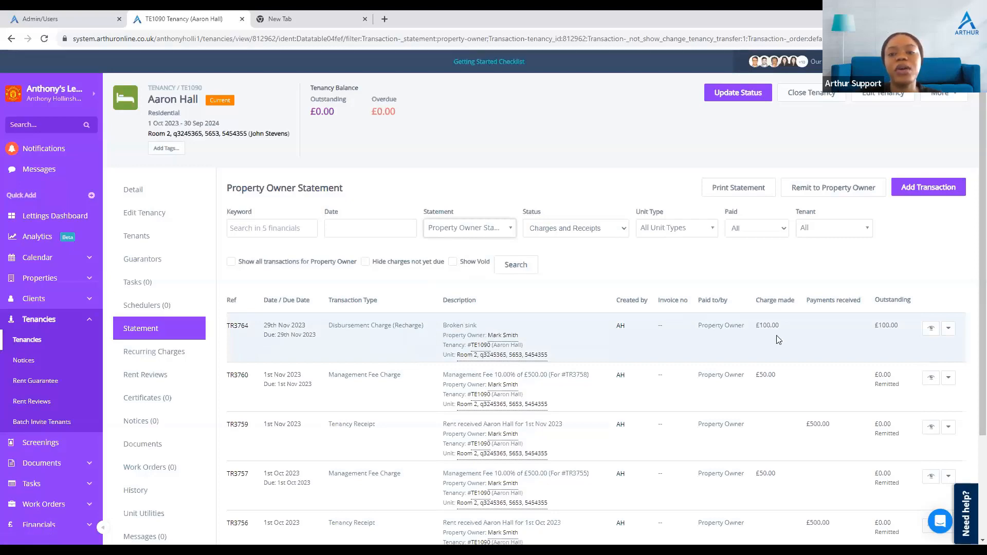
scroll(778, 338, down, 3)
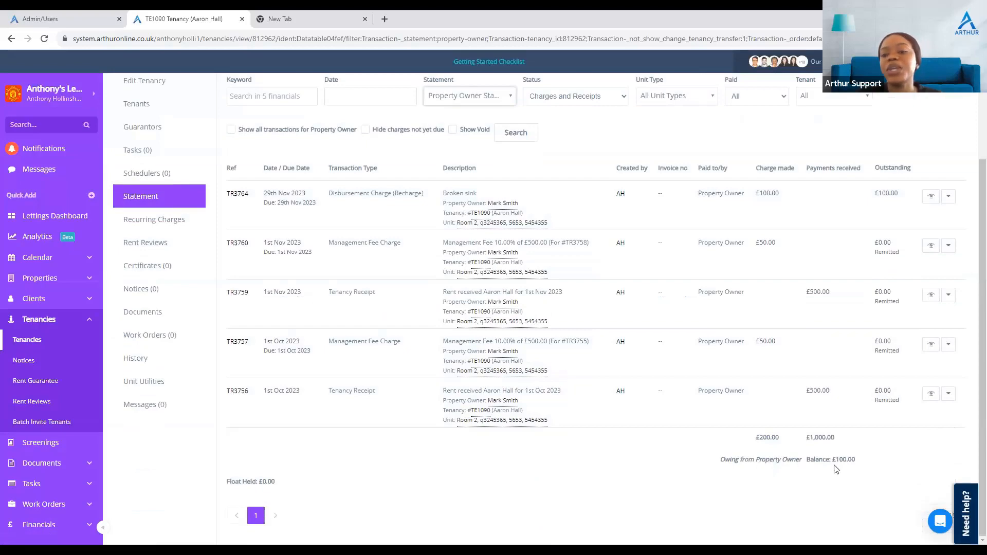
scroll(973, 342, up, 3)
Step: Pay off the Broken sink charge on the property owner statement
click(949, 328)
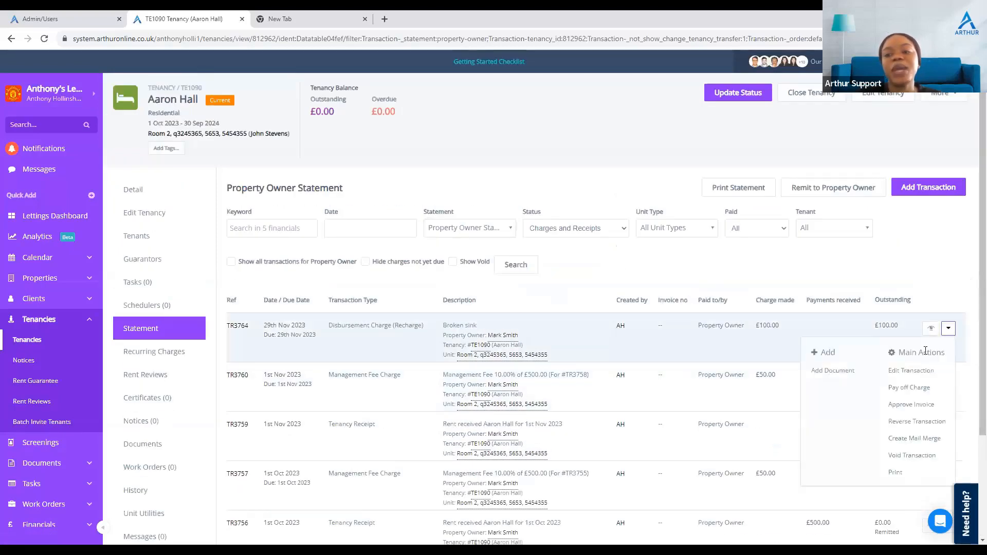
click(910, 389)
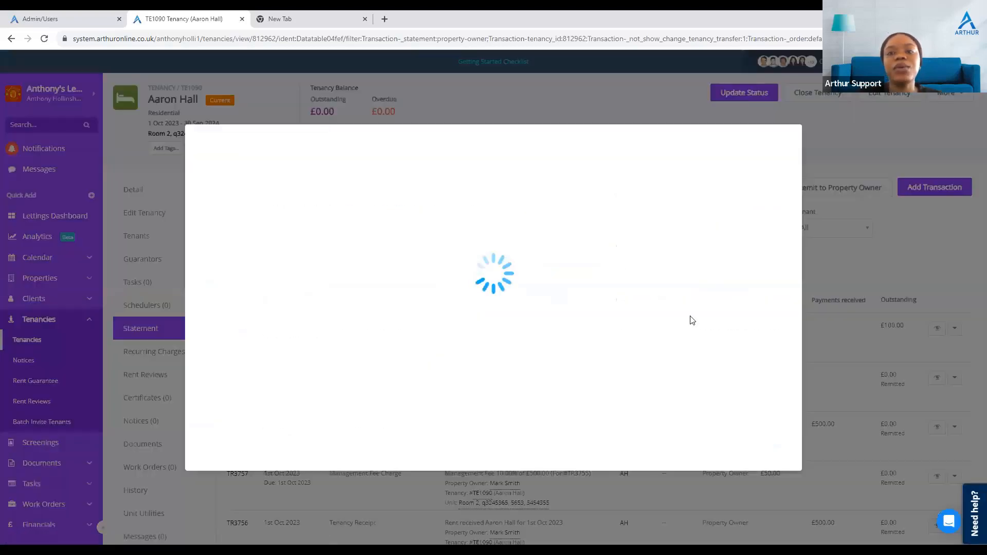
click(748, 422)
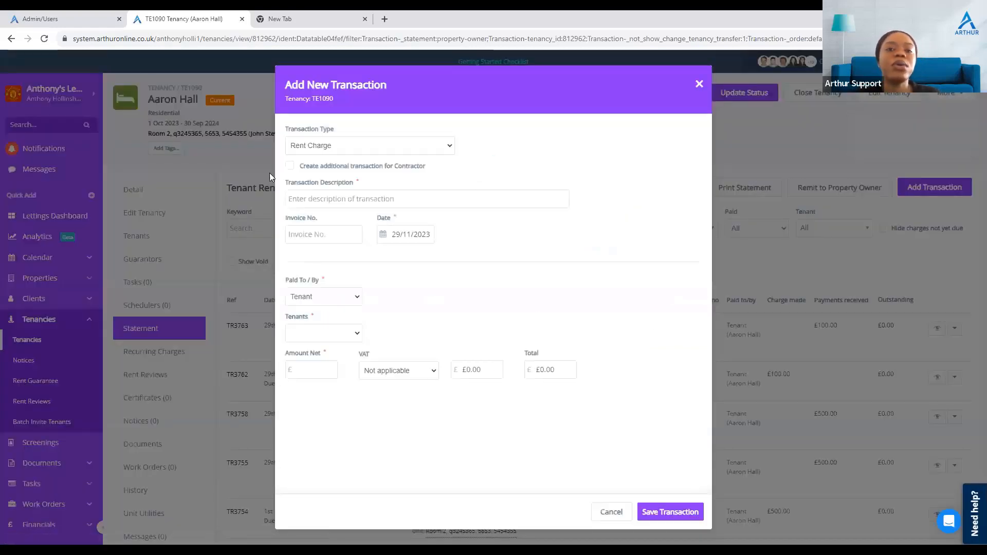
Step: Start a new Disbursement Charge (Recharge) transaction described as Broken bed
click(340, 149)
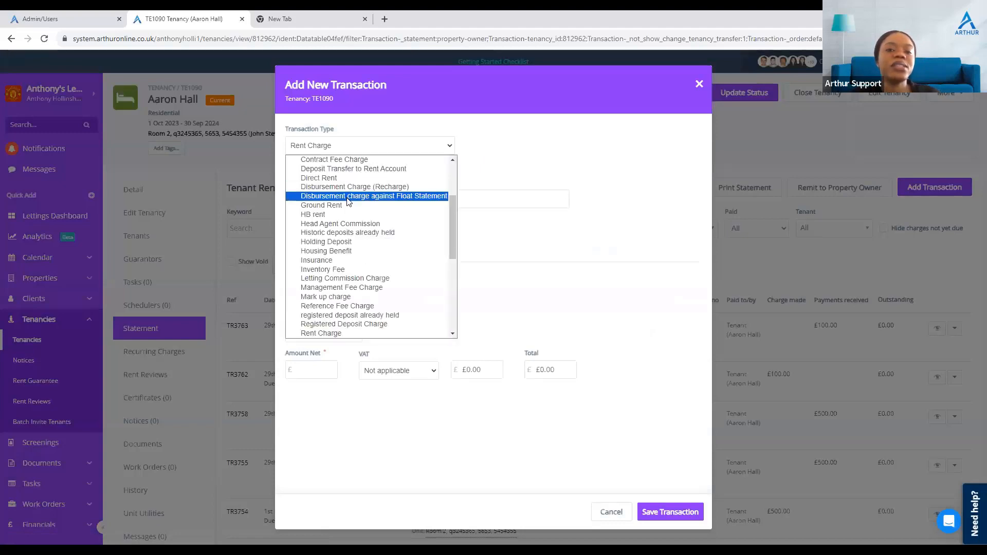
click(355, 187)
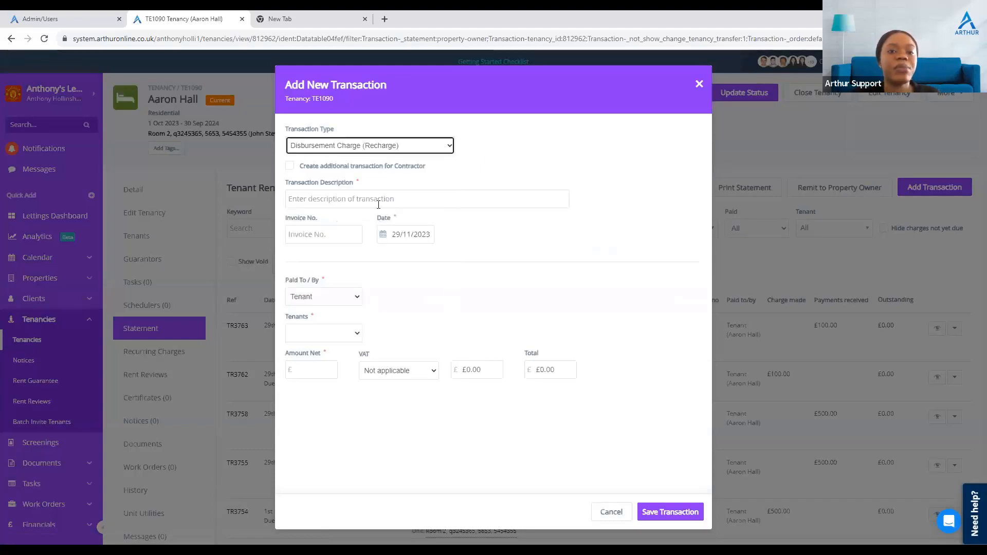
click(378, 203)
text(Broken bed)
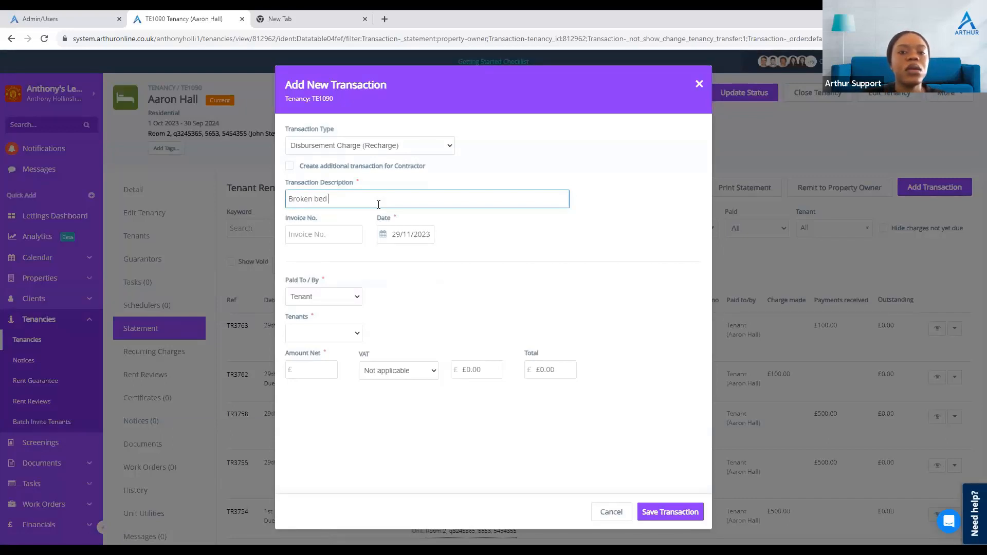
Step: Assign the Broken bed charge to the property owner with a net amount of £100
click(316, 303)
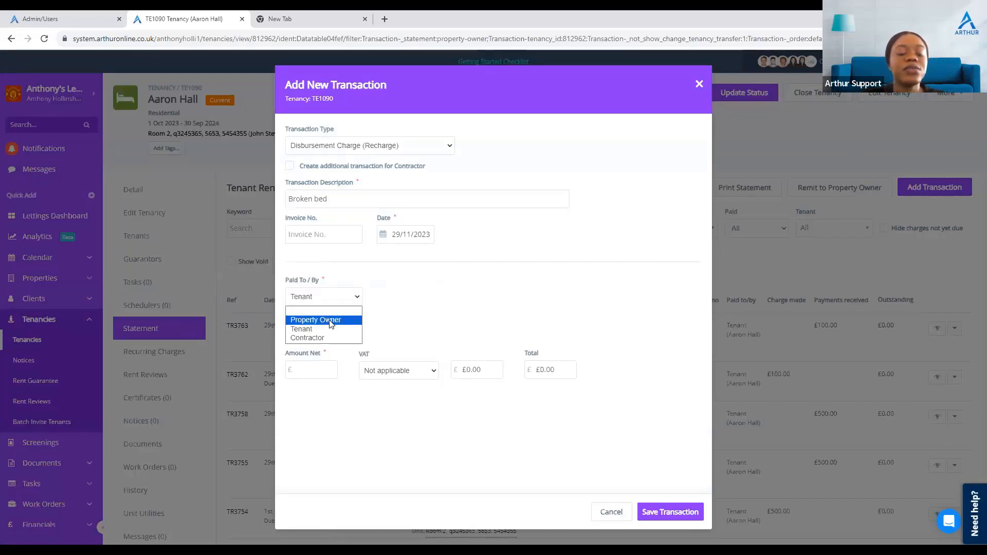
click(330, 321)
click(320, 334)
text(1)
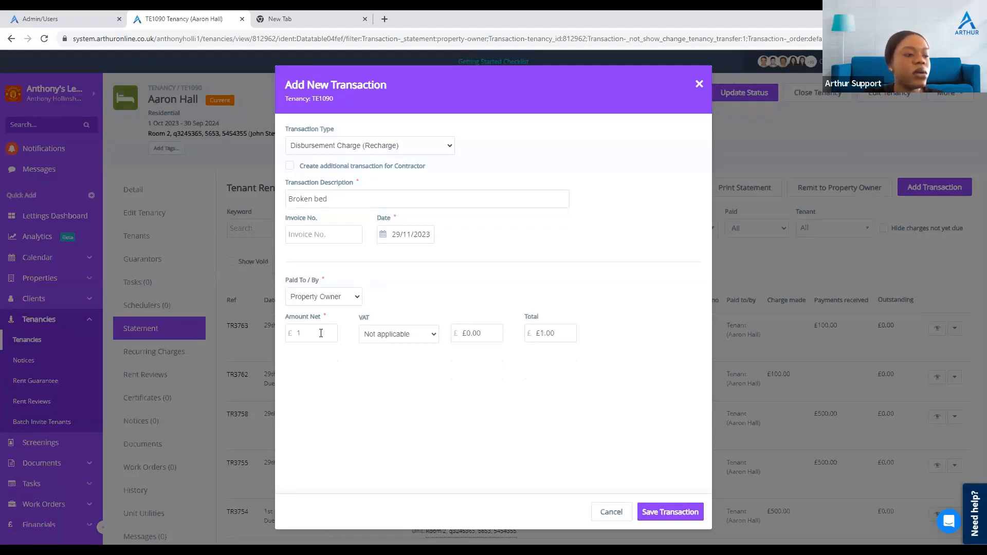
text(00)
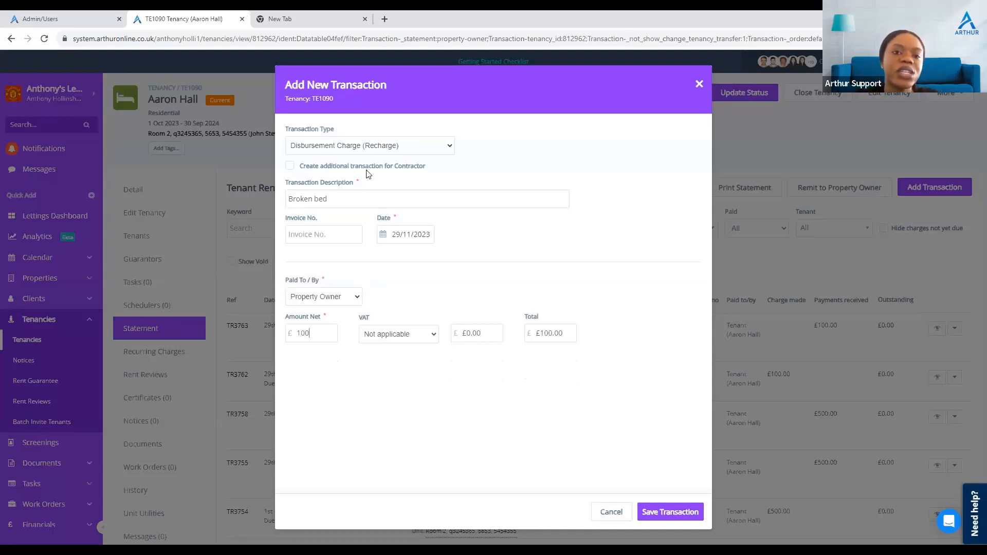
click(291, 166)
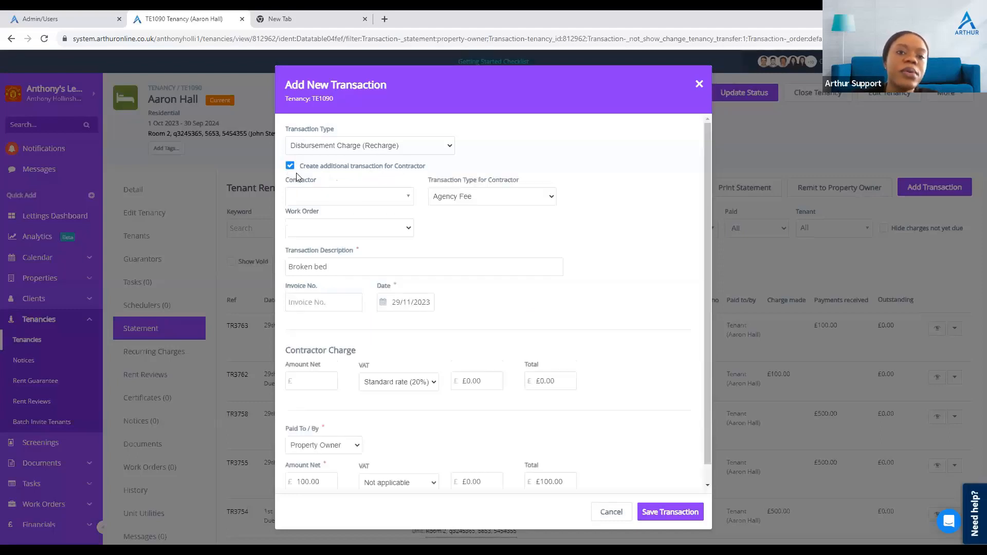
click(372, 197)
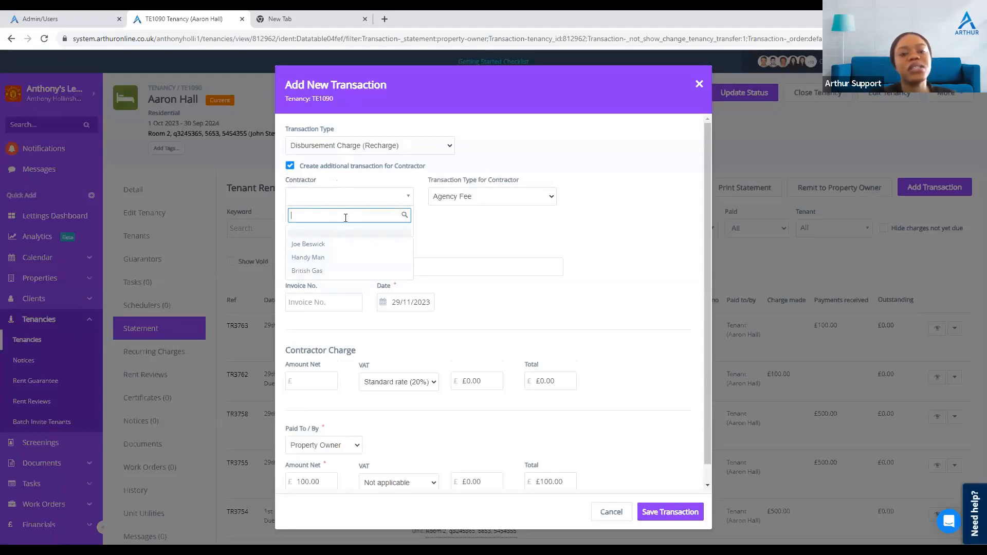
click(337, 249)
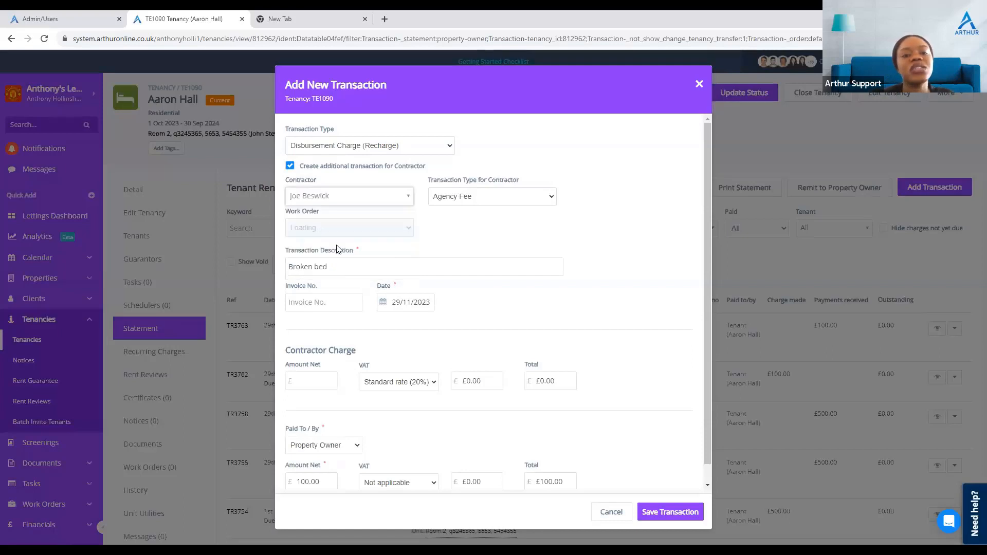
click(488, 200)
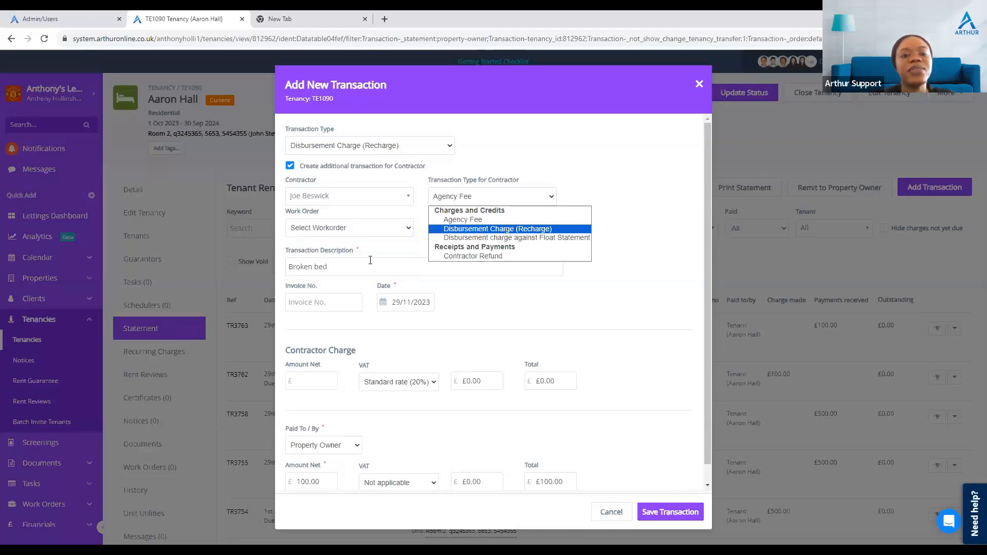
click(509, 229)
Step: Set the contractor charge net amount to £100 and the property owner net amount to £130
scroll(386, 294, down, 1)
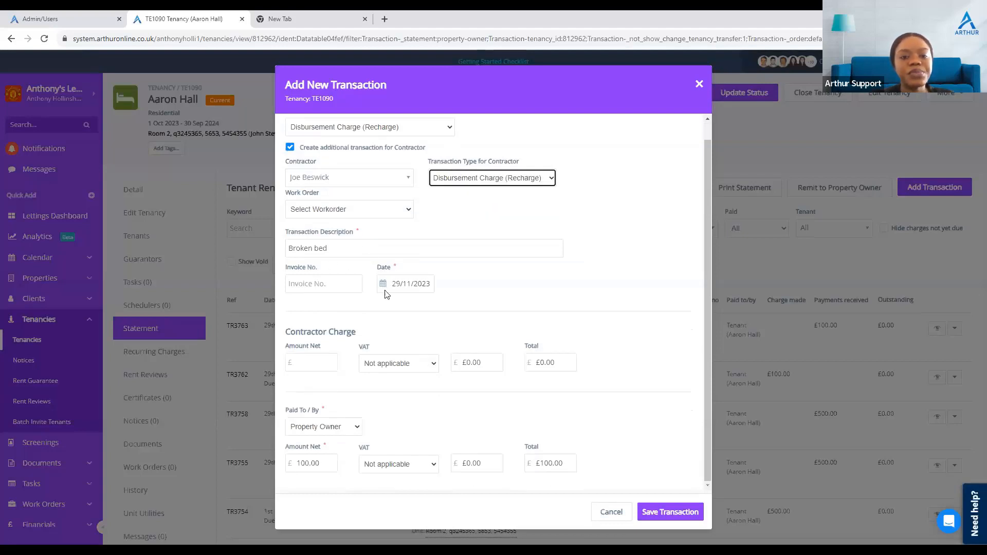
scroll(377, 256, up, 1)
scroll(376, 256, down, 1)
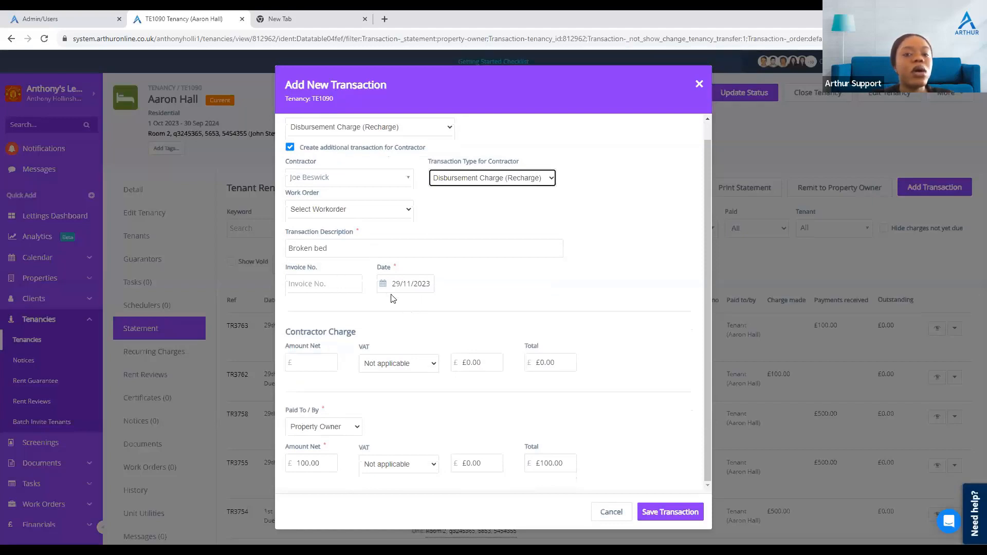
click(310, 363)
text(100)
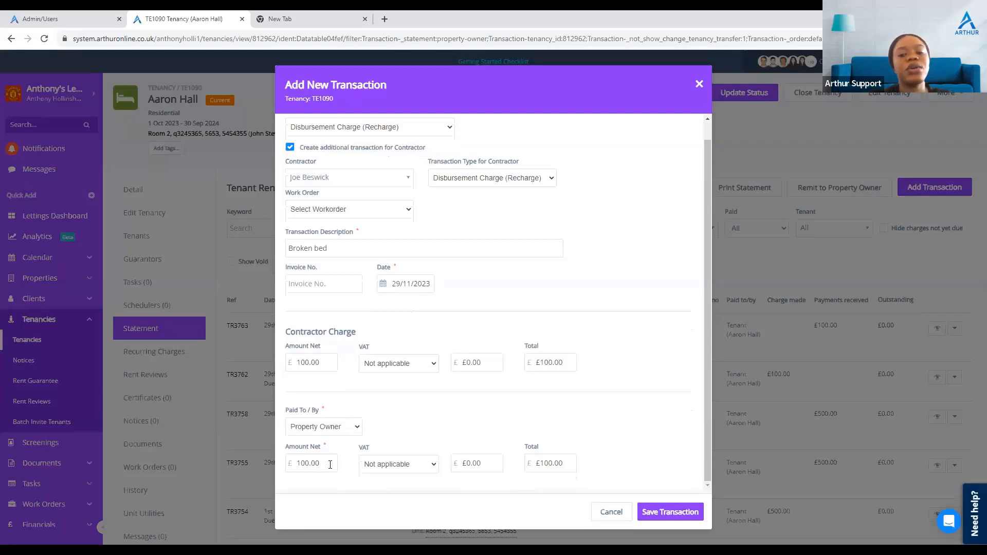
click(330, 464)
text(130)
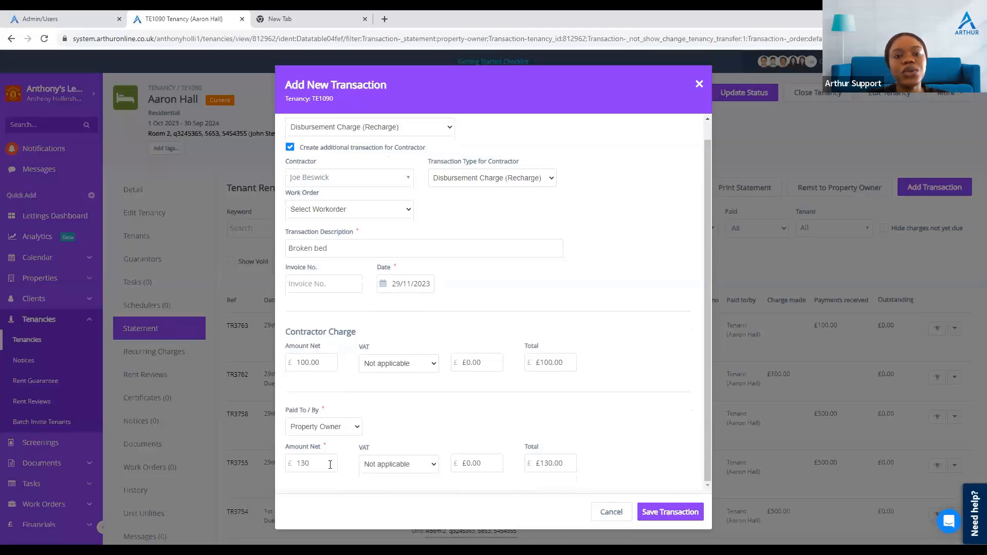
Step: Save the Broken bed recharge transaction without selecting a work order
scroll(513, 269, up, 1)
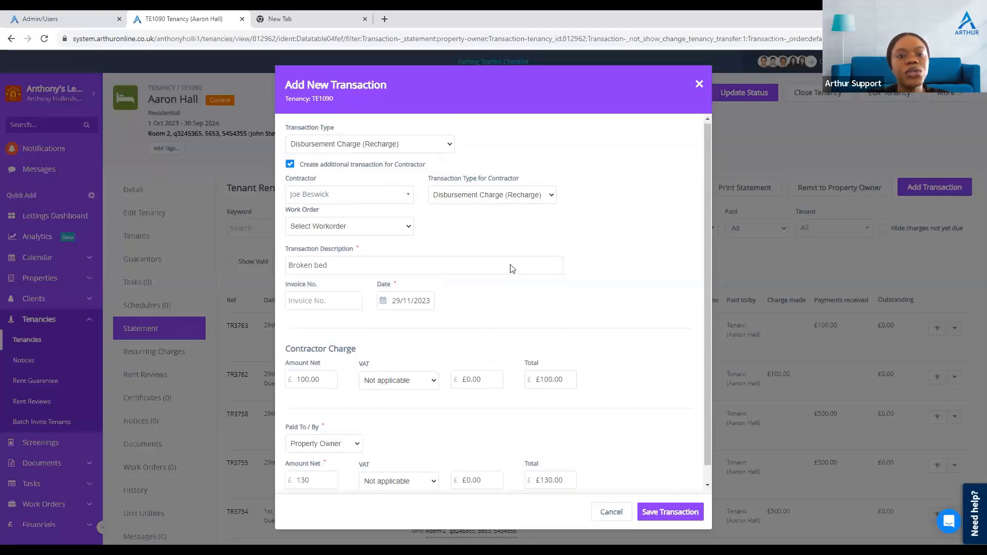
click(391, 231)
click(392, 227)
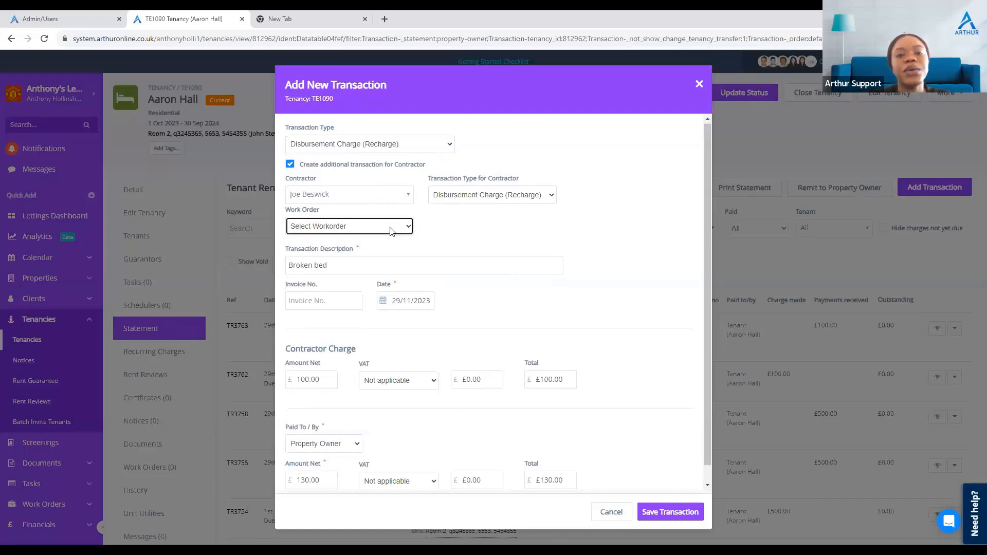
click(484, 235)
scroll(357, 272, down, 1)
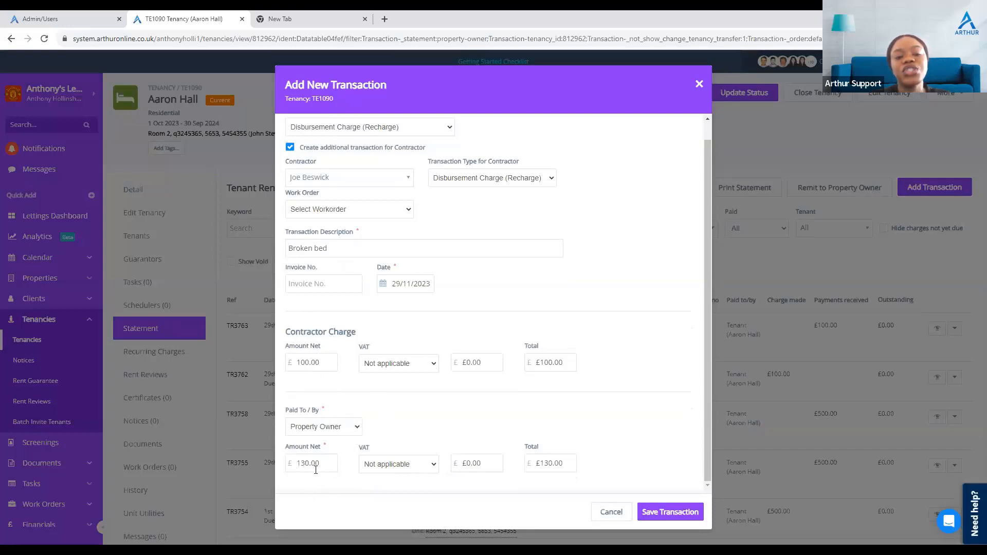
drag(305, 463, 325, 463)
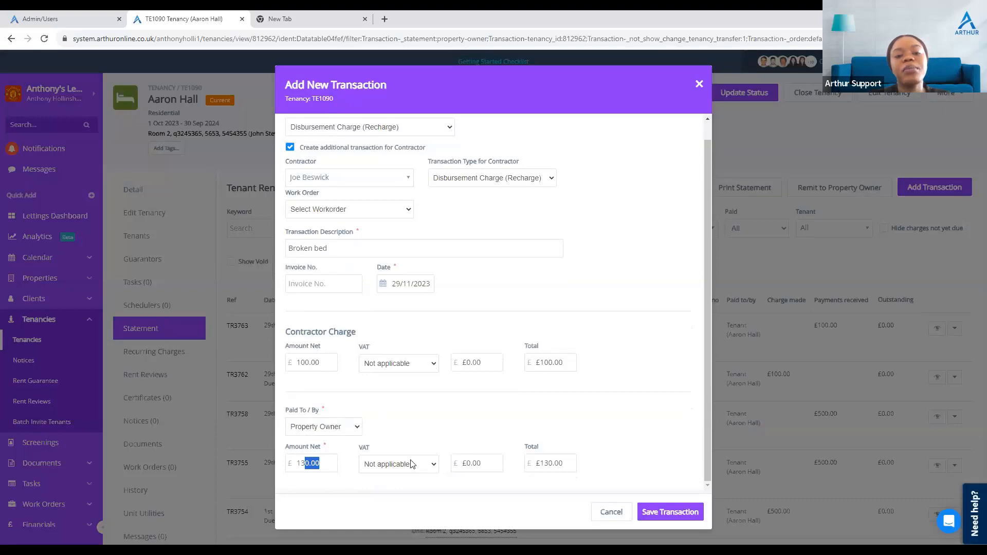
click(672, 514)
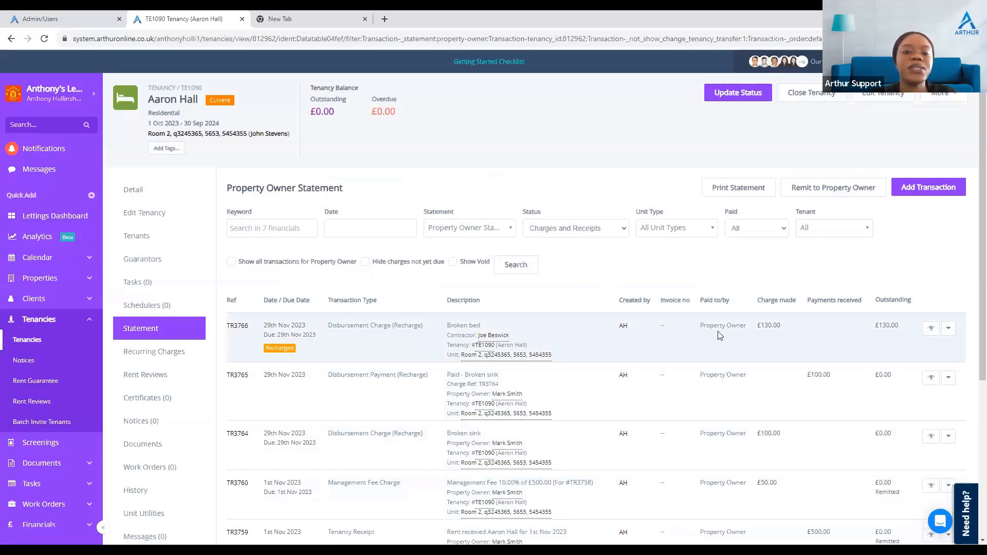
Step: Switch to the contractor statement and pay off the Broken bed contractor charge
click(474, 228)
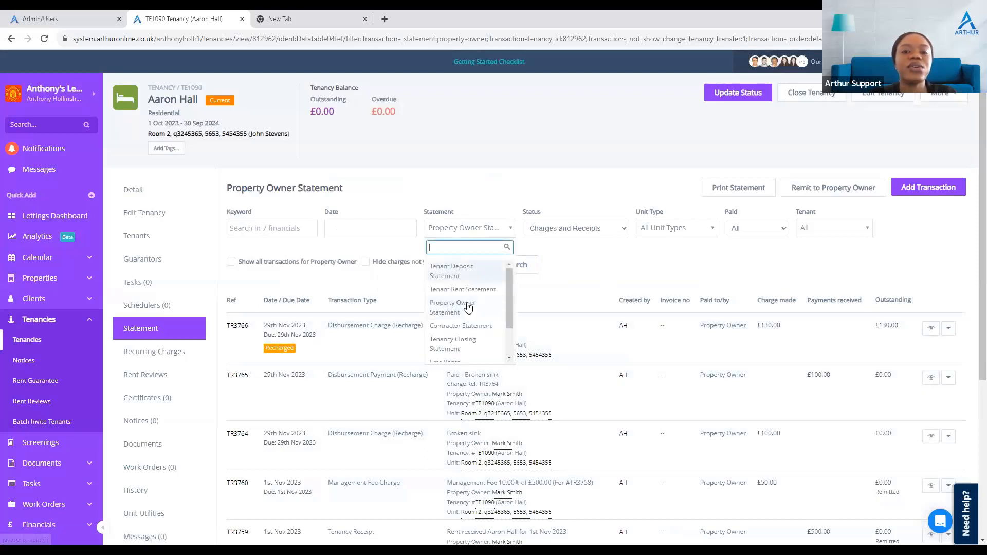
click(464, 327)
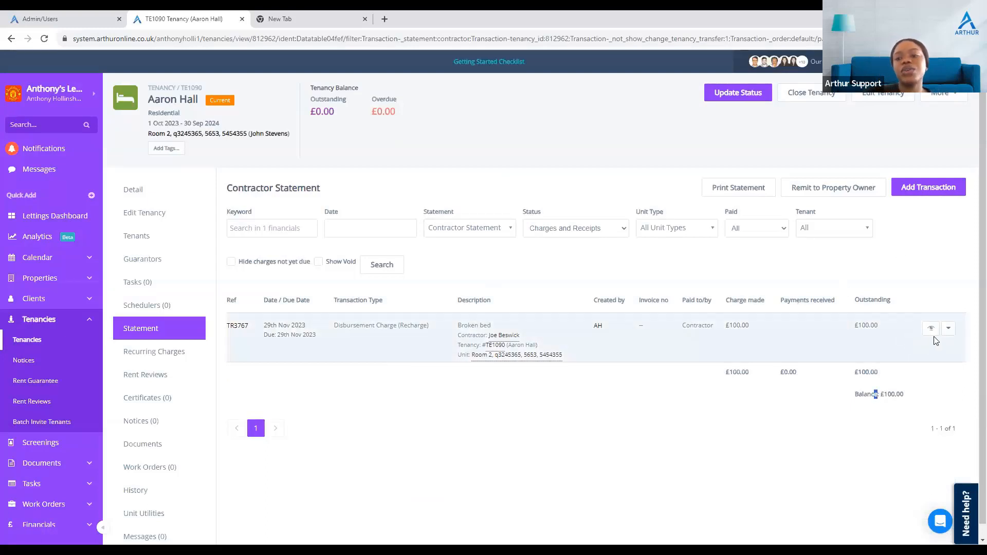
click(949, 330)
click(875, 388)
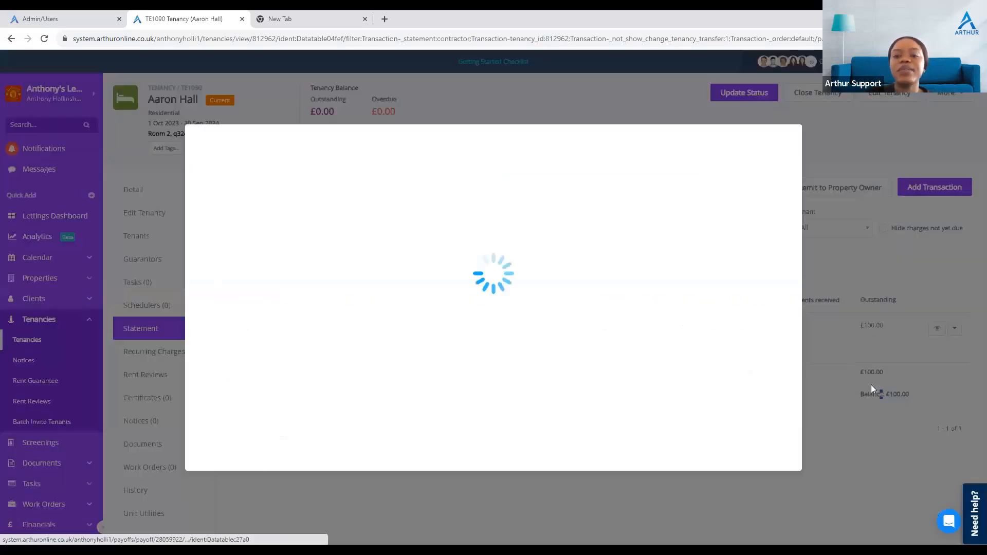
click(739, 419)
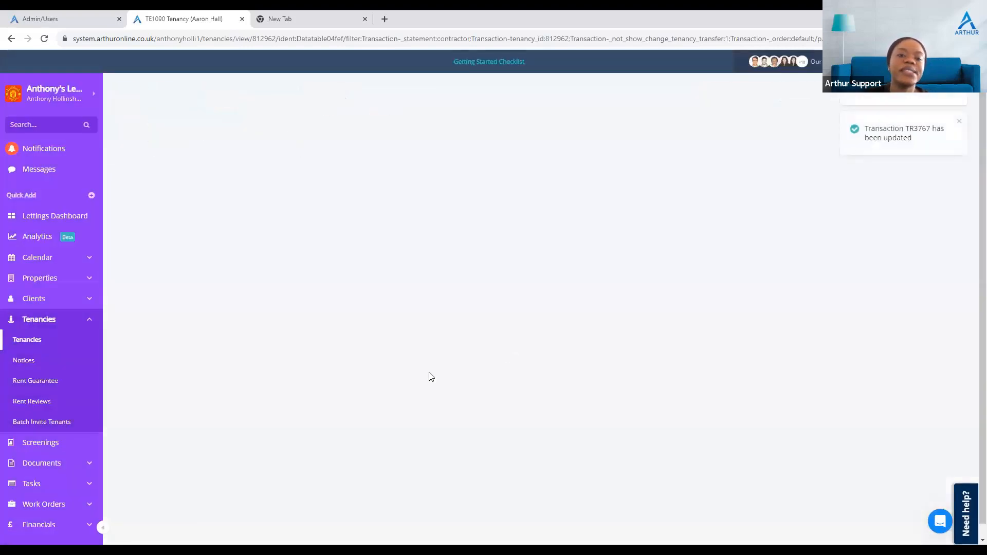
Step: Switch to the property owner statement and pay off the £130 Broken bed disbursement recharge charge
click(456, 236)
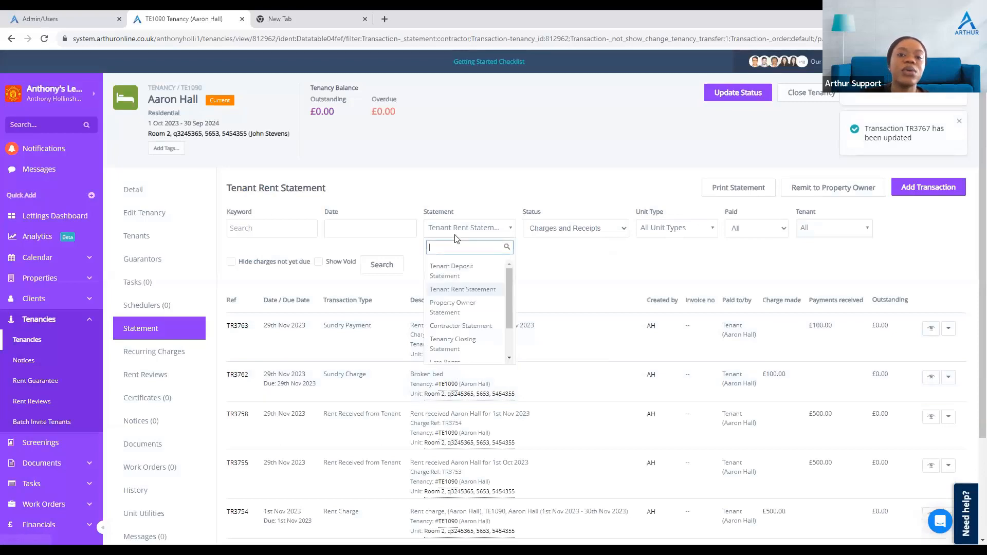
click(457, 325)
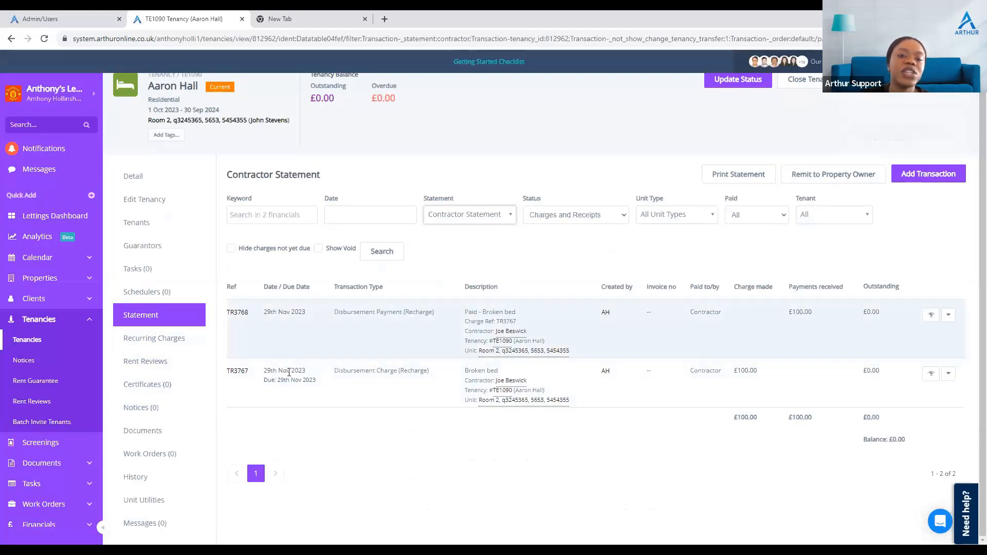
click(459, 220)
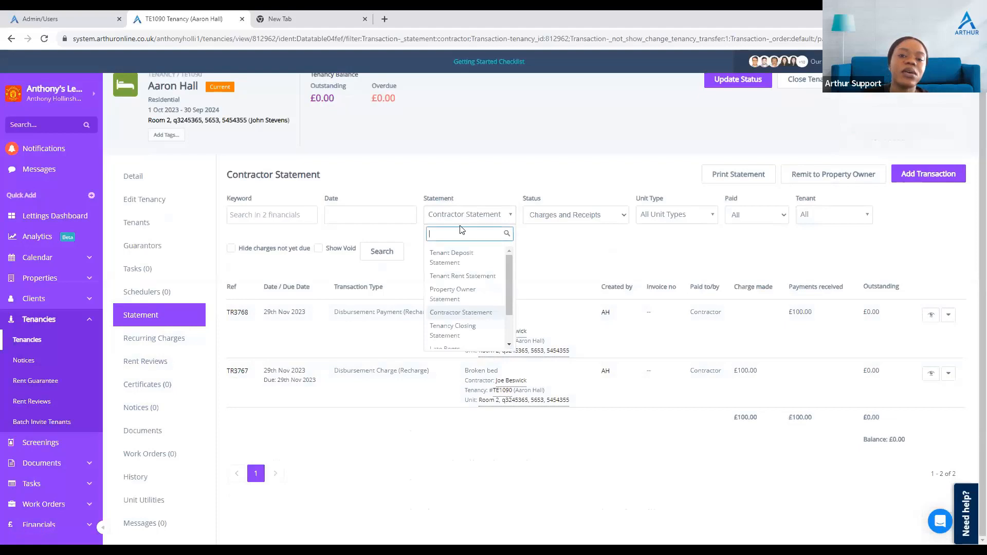
click(473, 294)
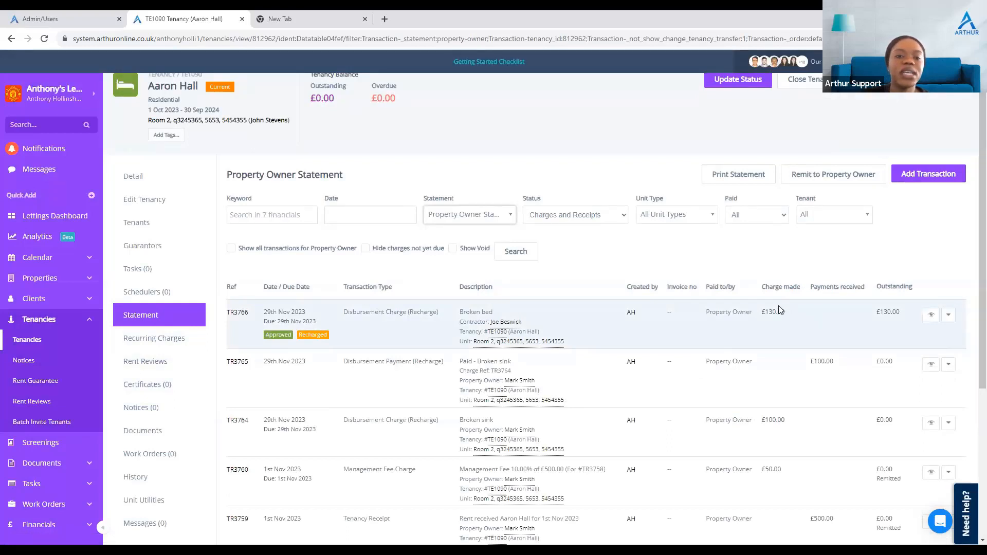
click(949, 316)
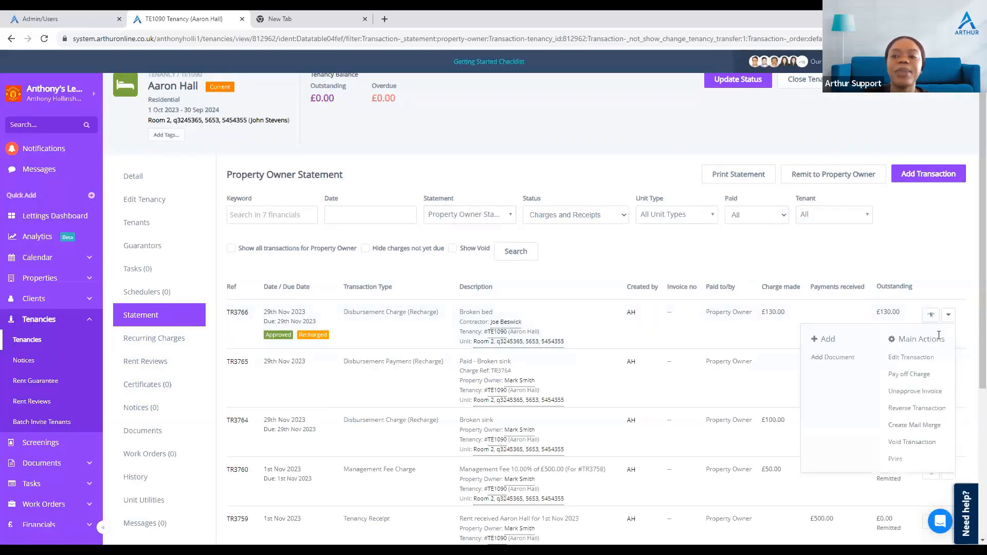
click(915, 382)
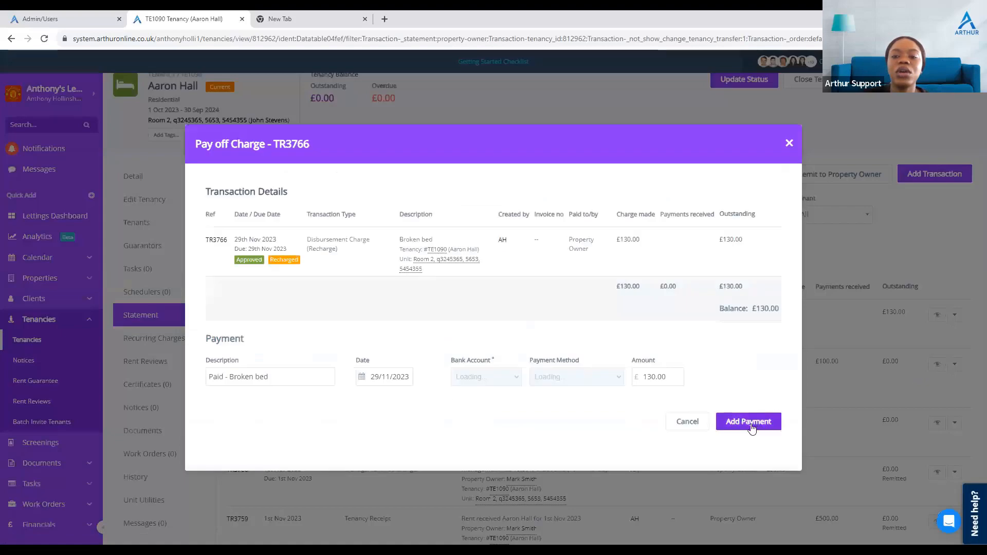
click(749, 422)
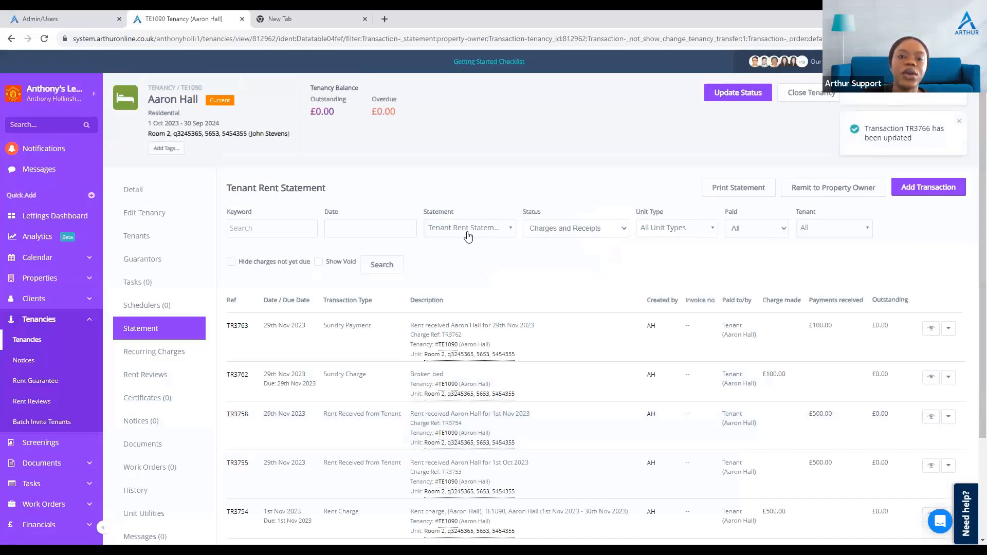
Step: Check the property owner statement, then return to the tenant rent statement
click(467, 233)
click(455, 306)
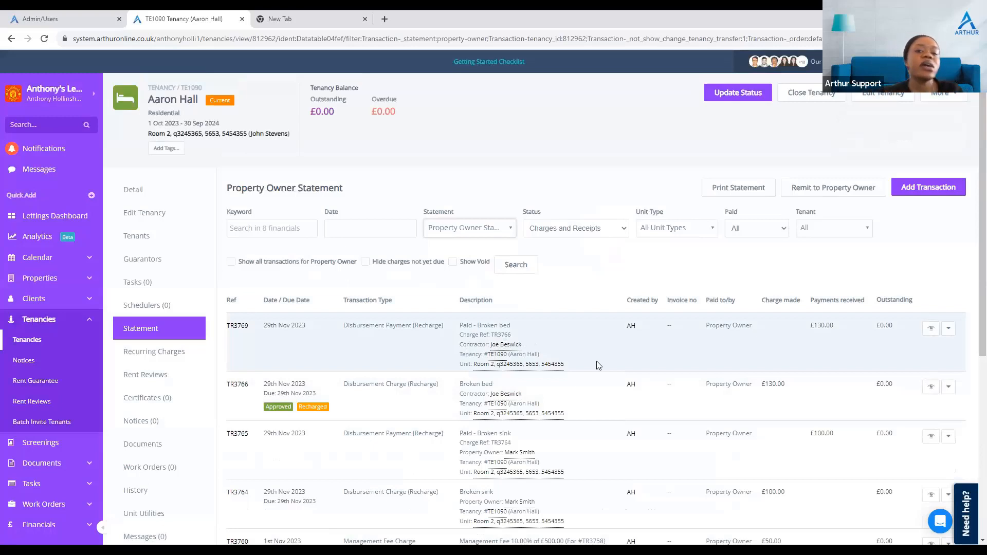
click(482, 227)
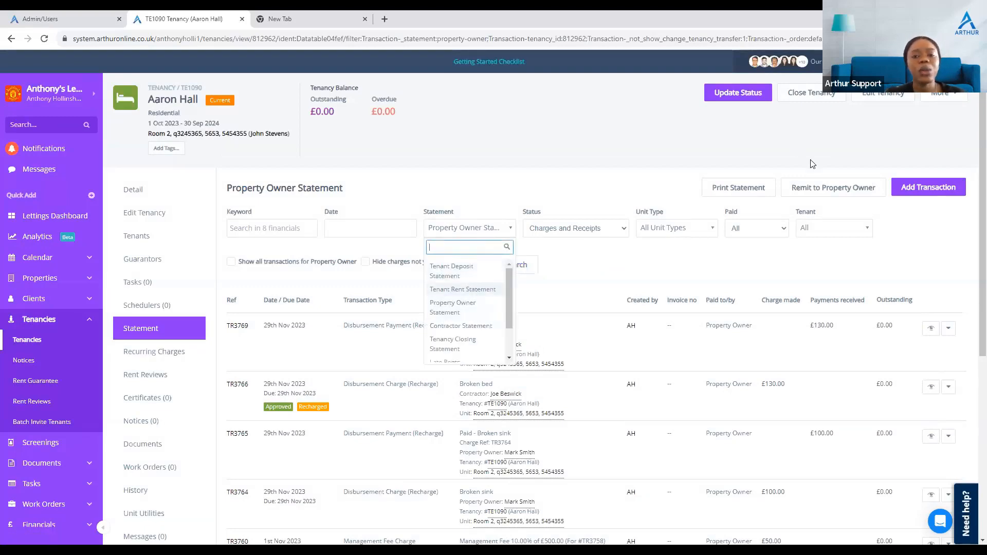
click(478, 293)
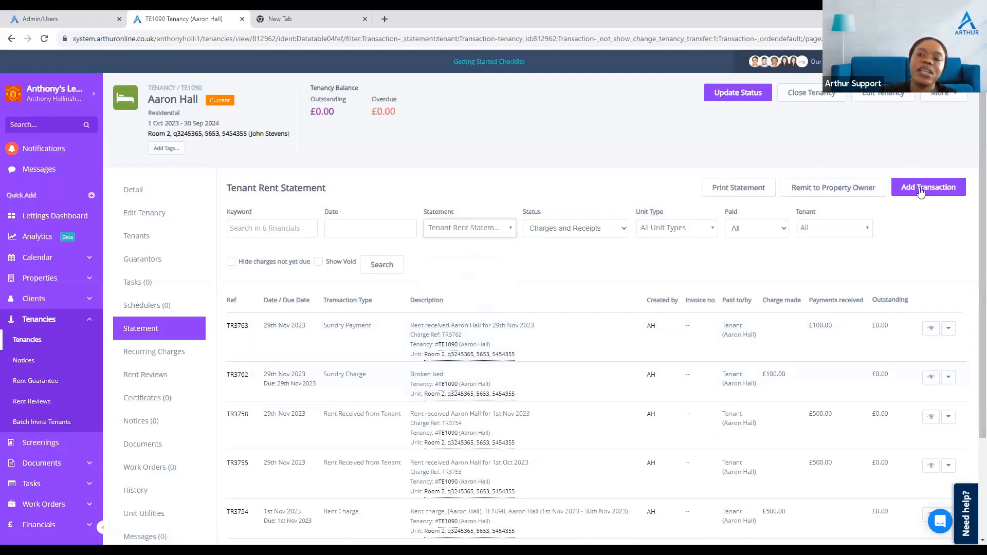
Step: Add a Rent Charge transaction described as Moving in fee, dated 01/10/2023
click(920, 192)
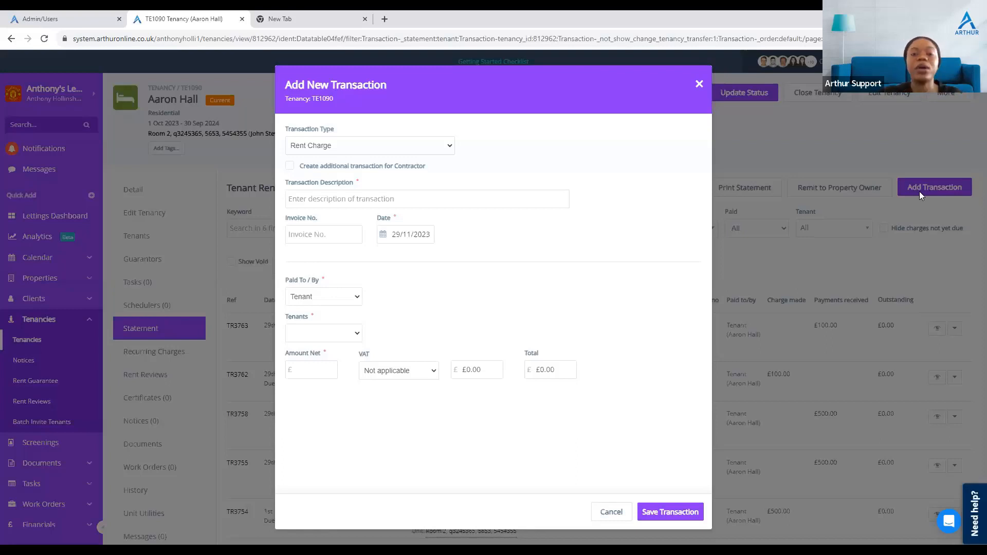
click(381, 145)
key(Escape)
click(397, 198)
text(Oening)
key(BackSpace)
key(BackSpace)
key(BackSpace)
key(BackSpace)
key(BackSpace)
key(BackSpace)
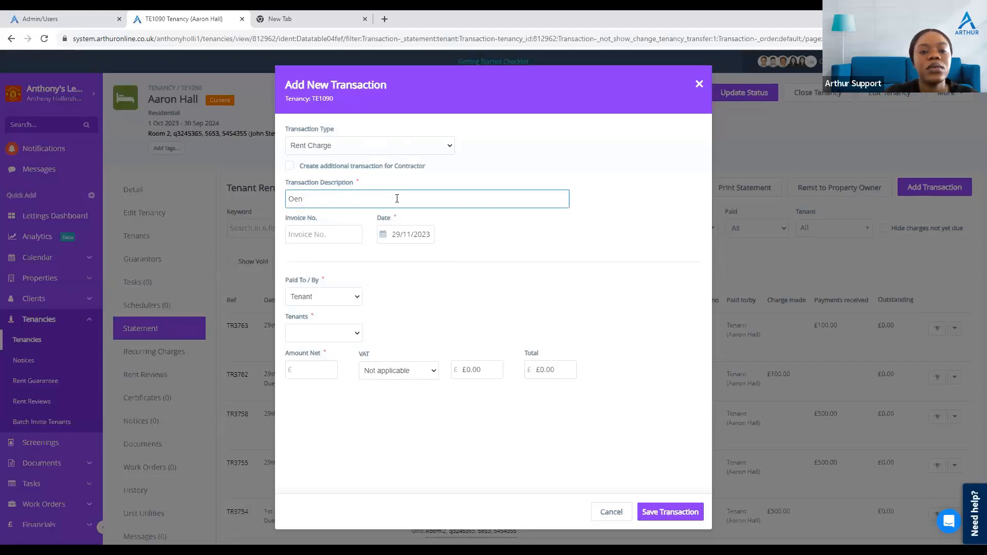
text(Moving)
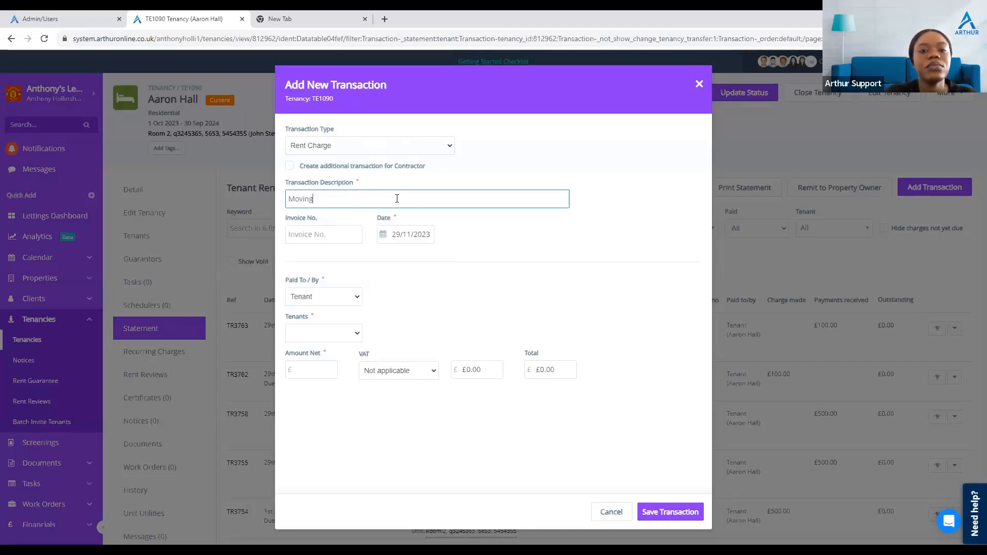
text( in fee)
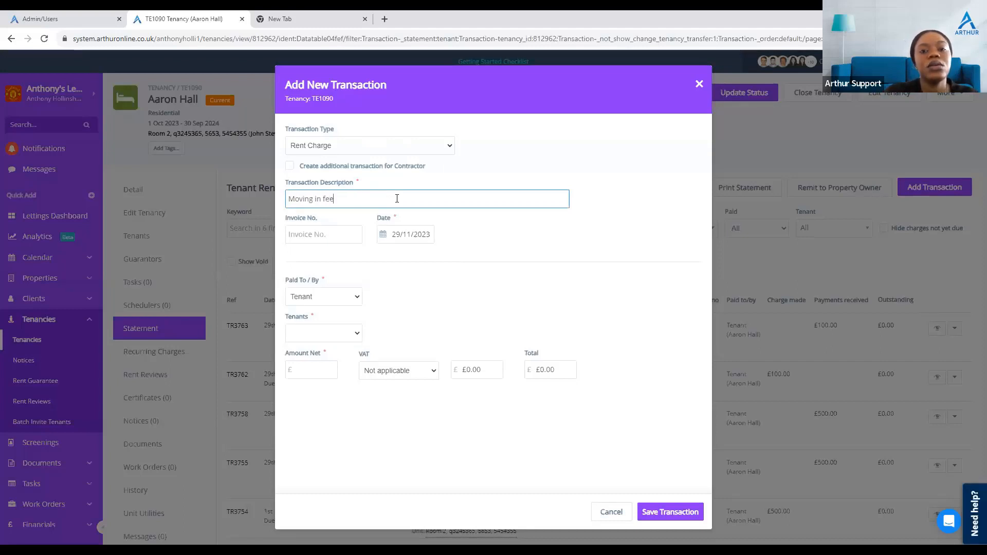
click(381, 235)
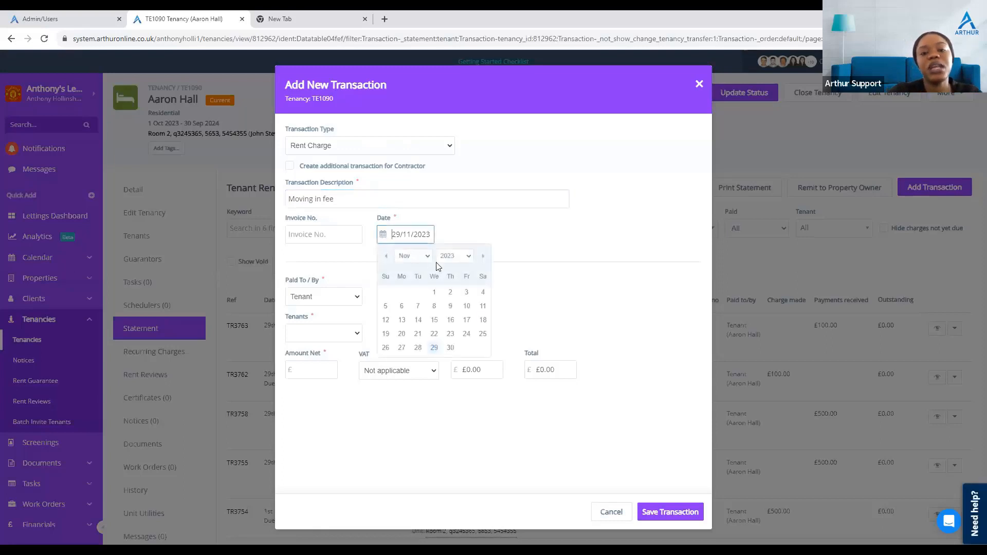
click(413, 255)
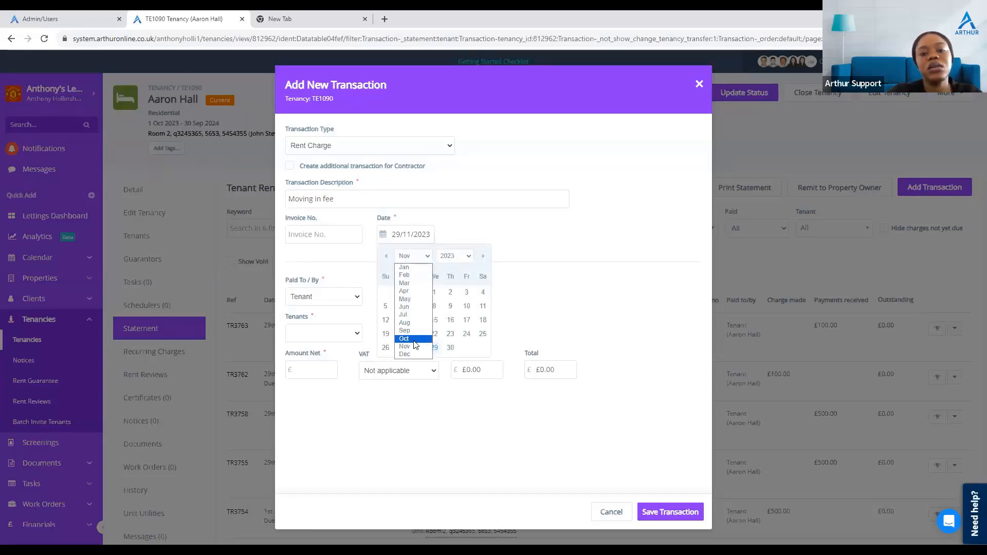
click(416, 342)
click(385, 293)
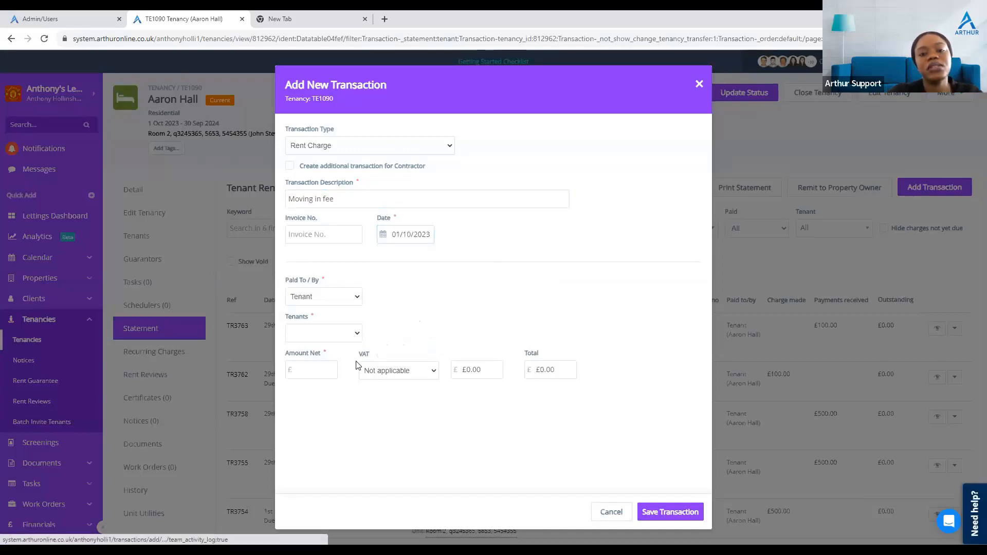
Step: Select the tenant, set the net amount to £300 and save the transaction
click(311, 341)
key(Return)
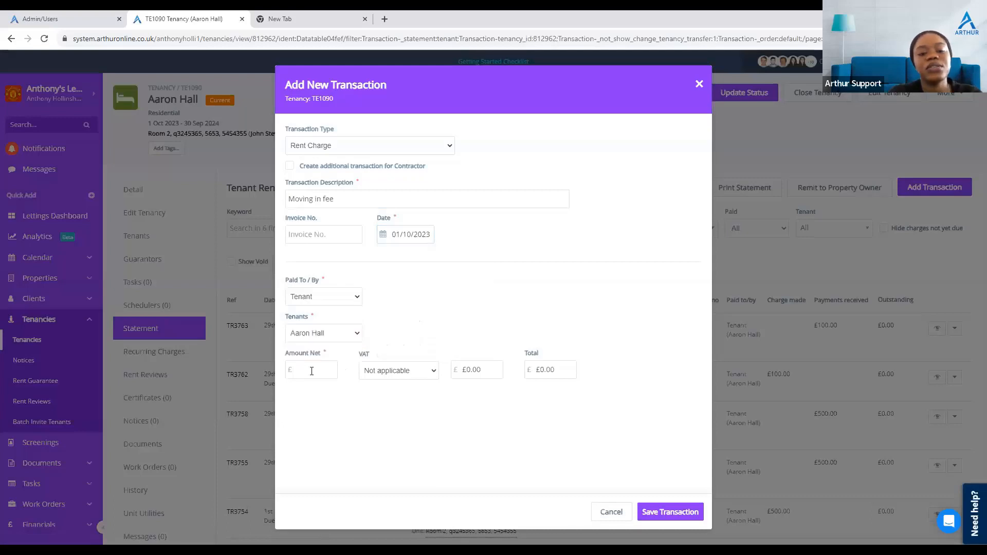
click(312, 370)
text(300)
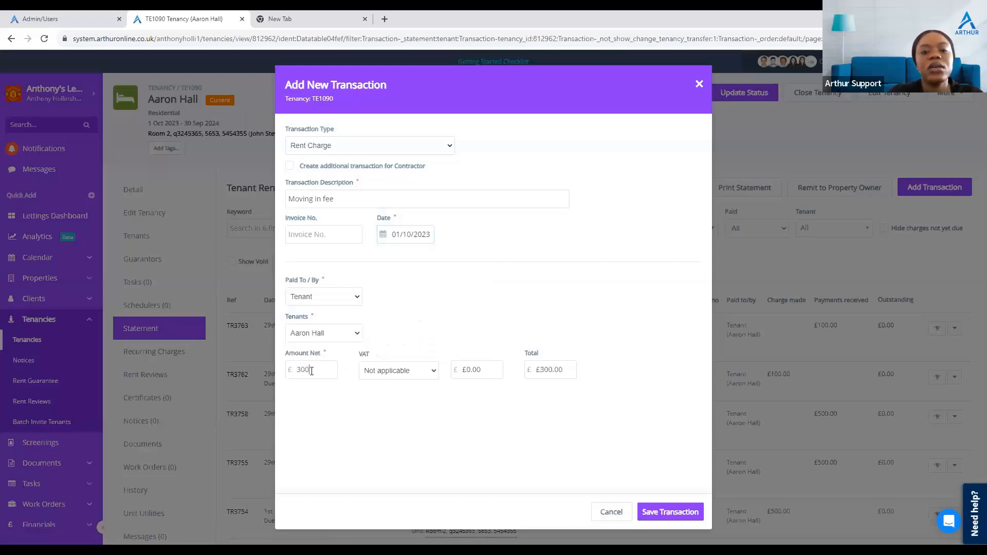
click(665, 515)
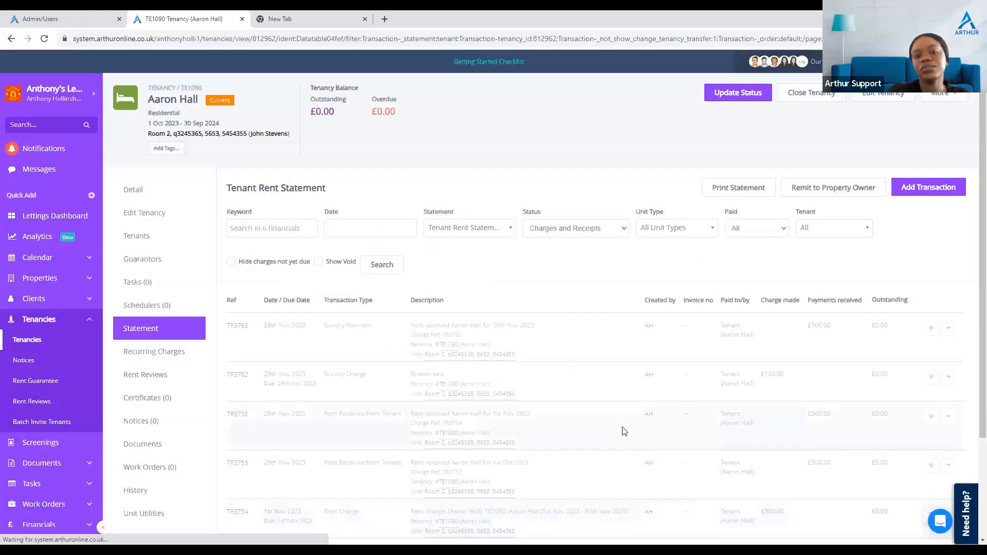
Step: Pay off the overdue Moving in fee rent charge in full
scroll(617, 412, down, 1)
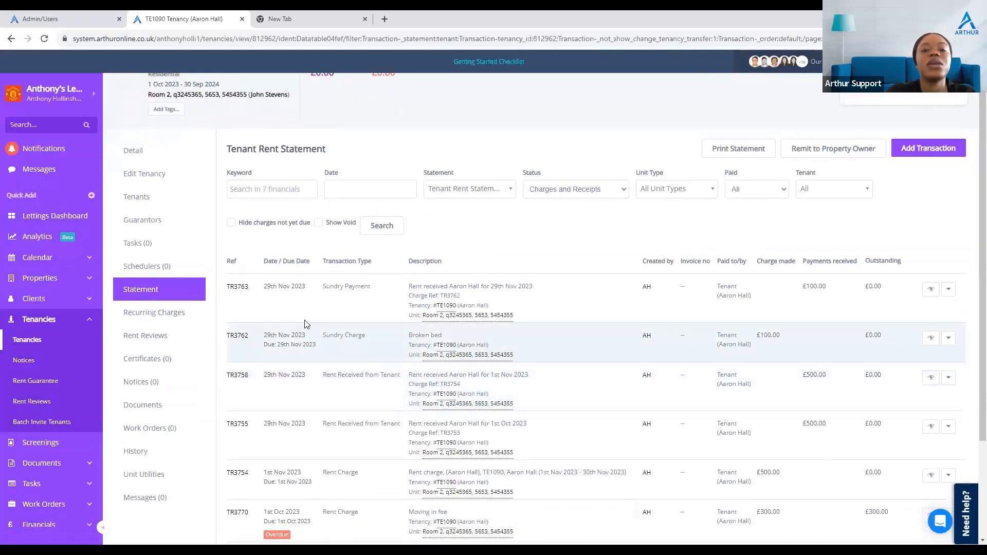
scroll(273, 283, down, 3)
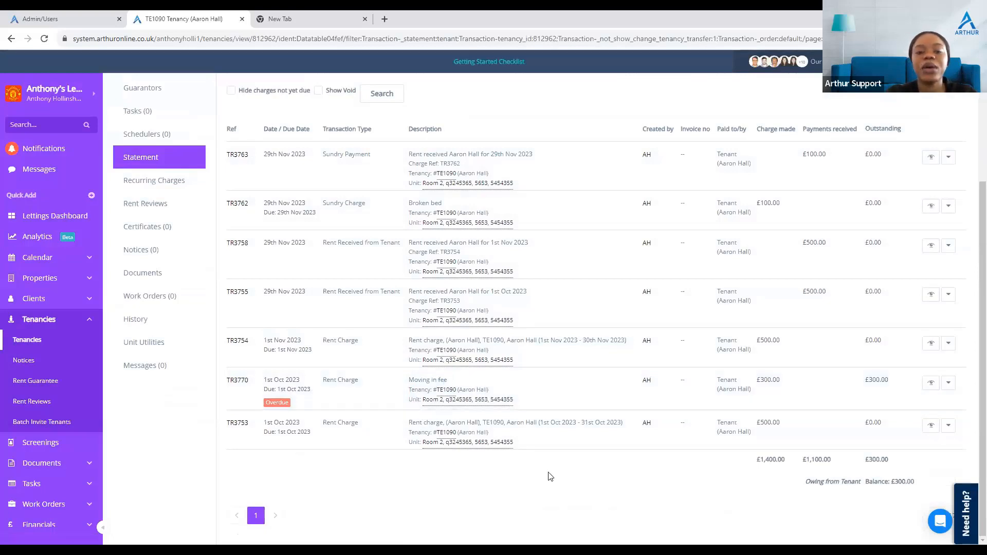
click(426, 381)
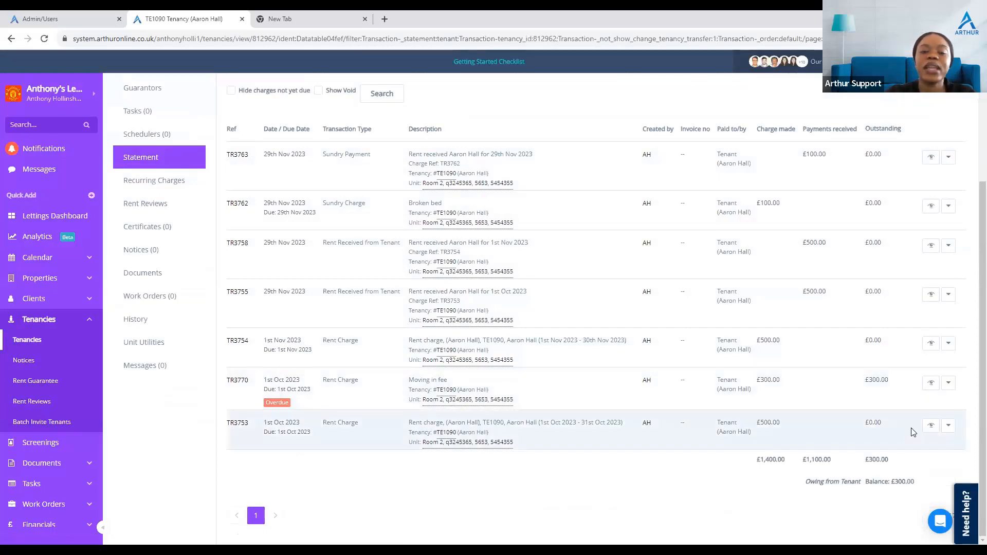
click(949, 382)
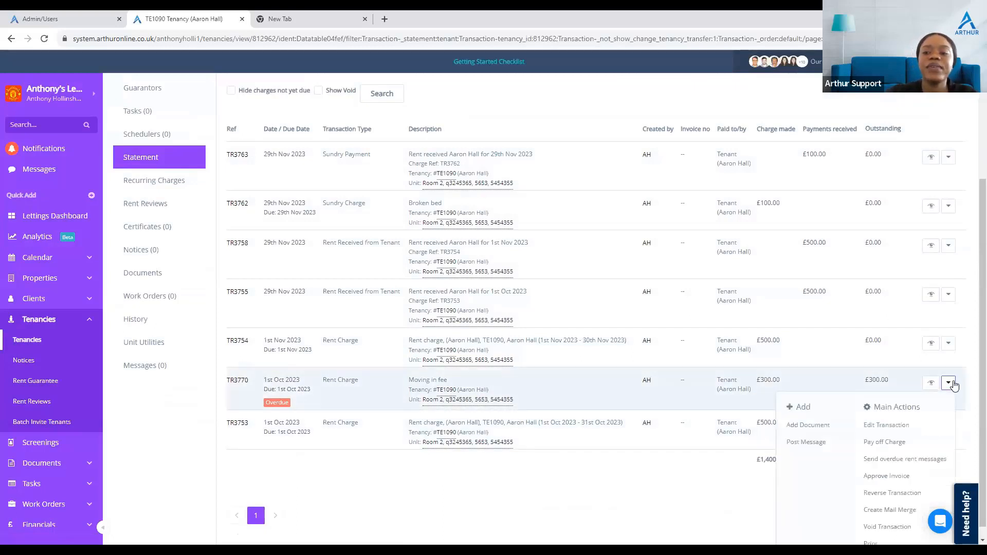
click(885, 444)
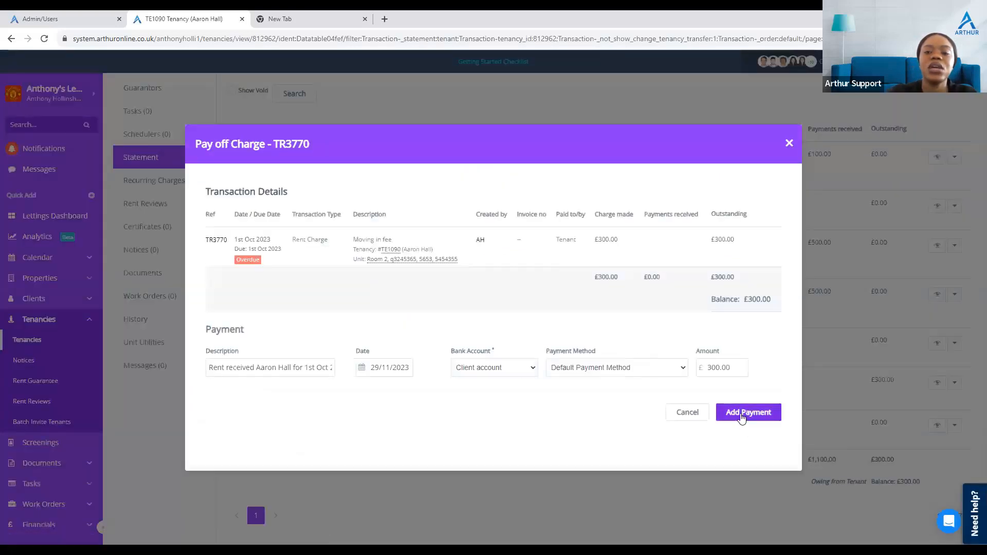
click(741, 414)
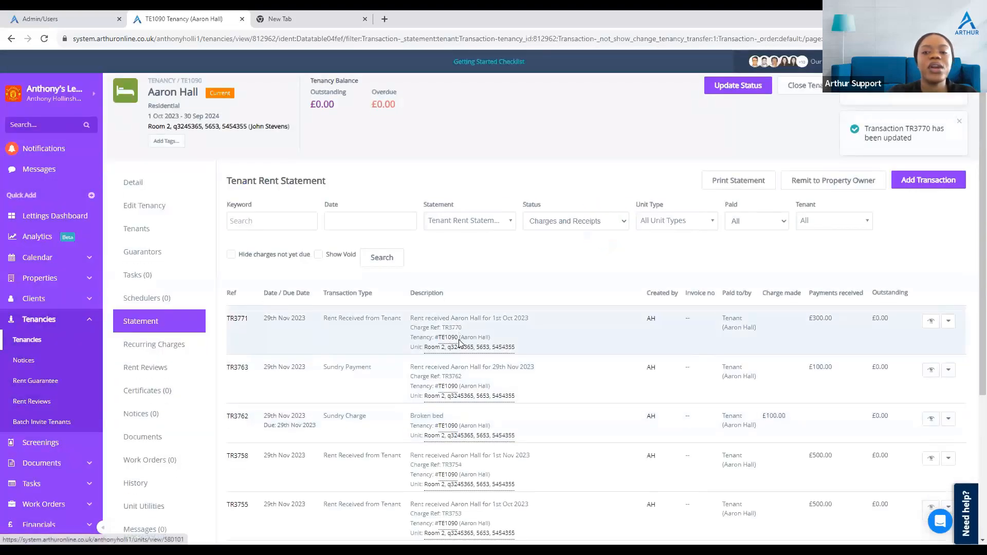
Step: Review the tenant rent statement transactions and balance
scroll(460, 340, down, 4)
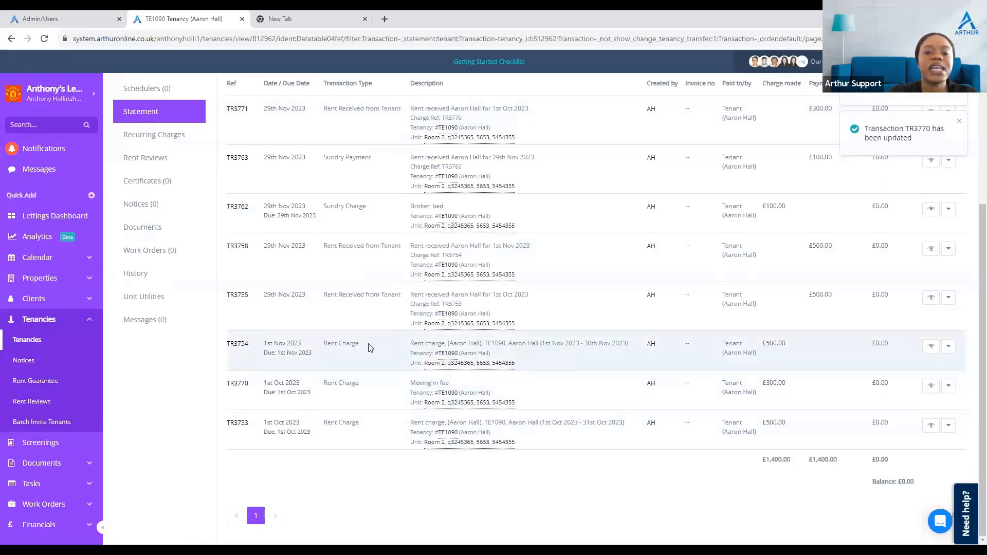
scroll(314, 406, up, 4)
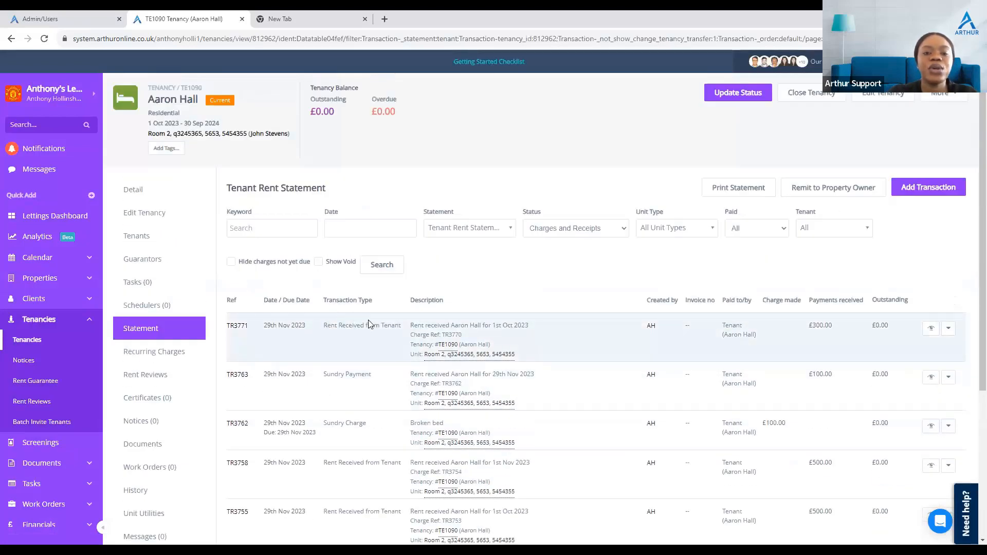
scroll(369, 324, down, 2)
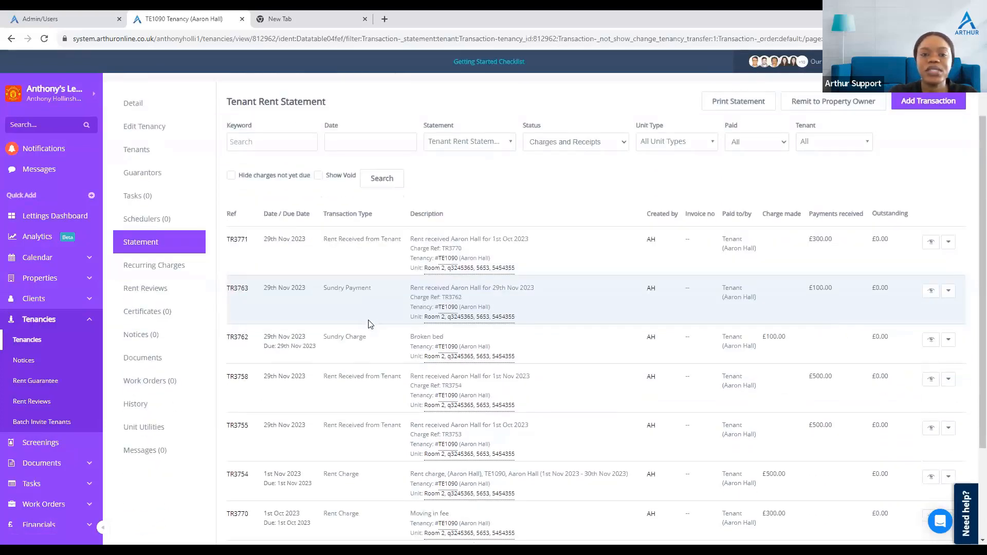
scroll(369, 396, down, 3)
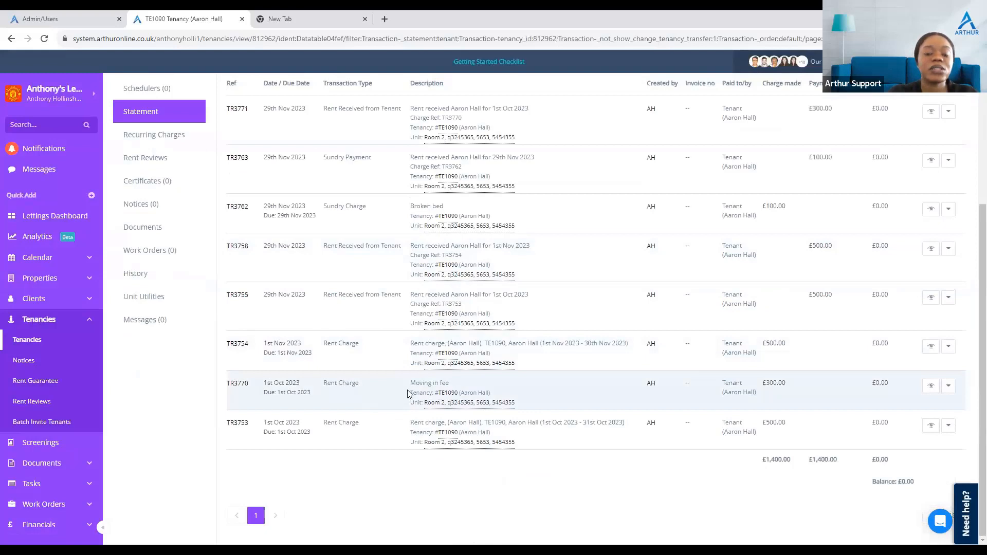
scroll(409, 394, up, 1)
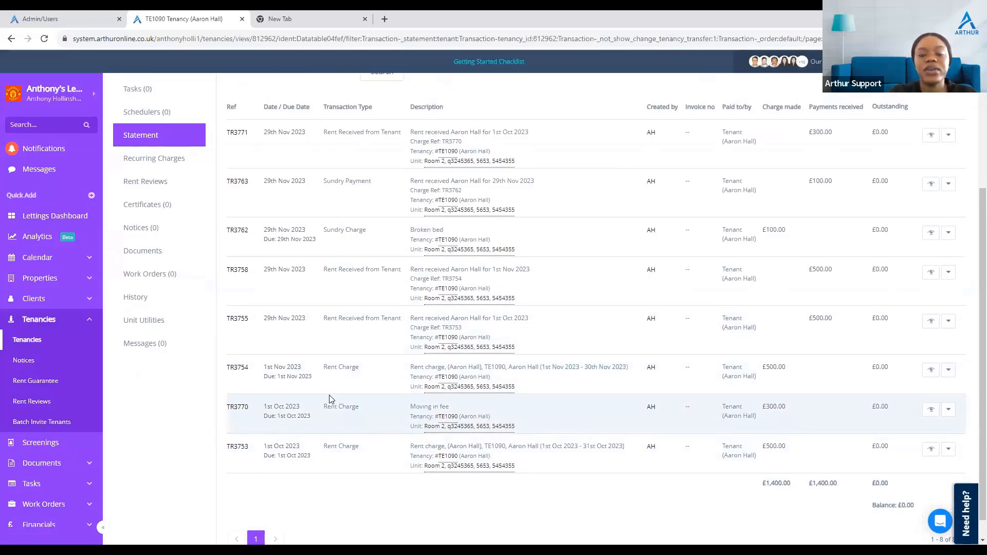
scroll(332, 400, up, 4)
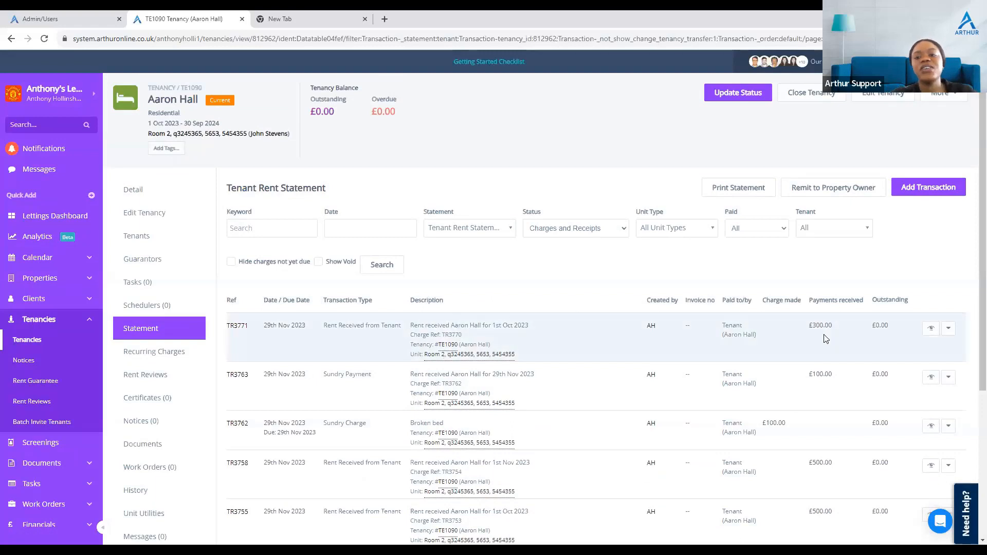
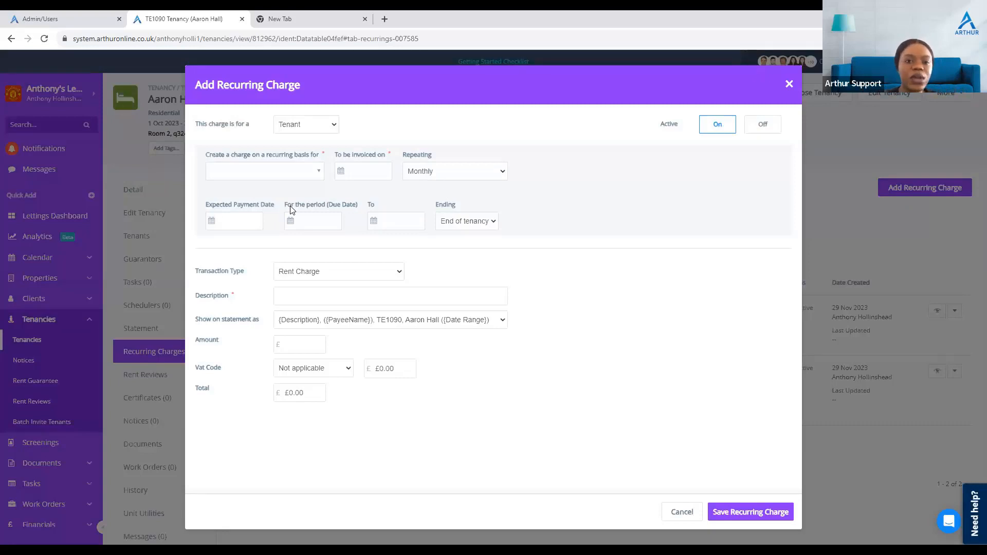
click(291, 176)
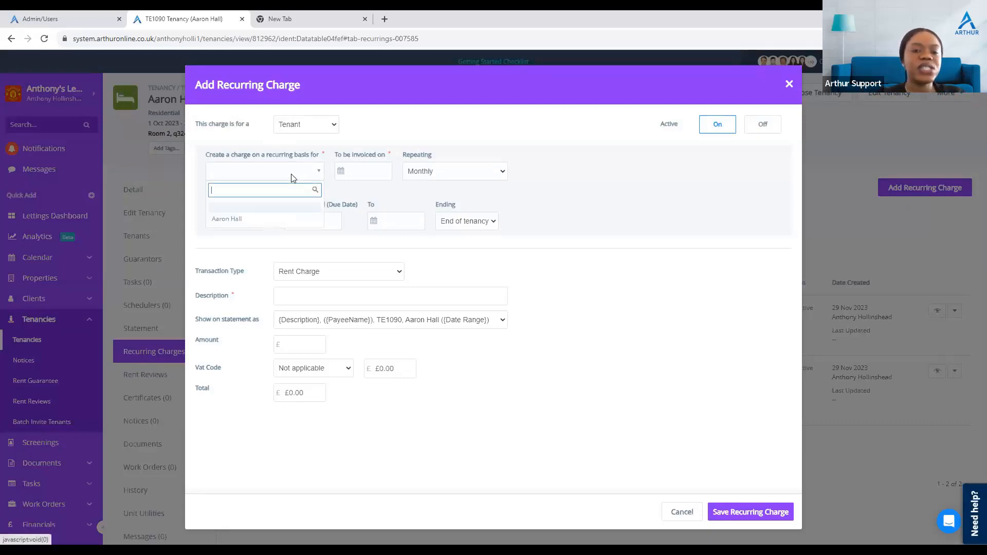
click(264, 225)
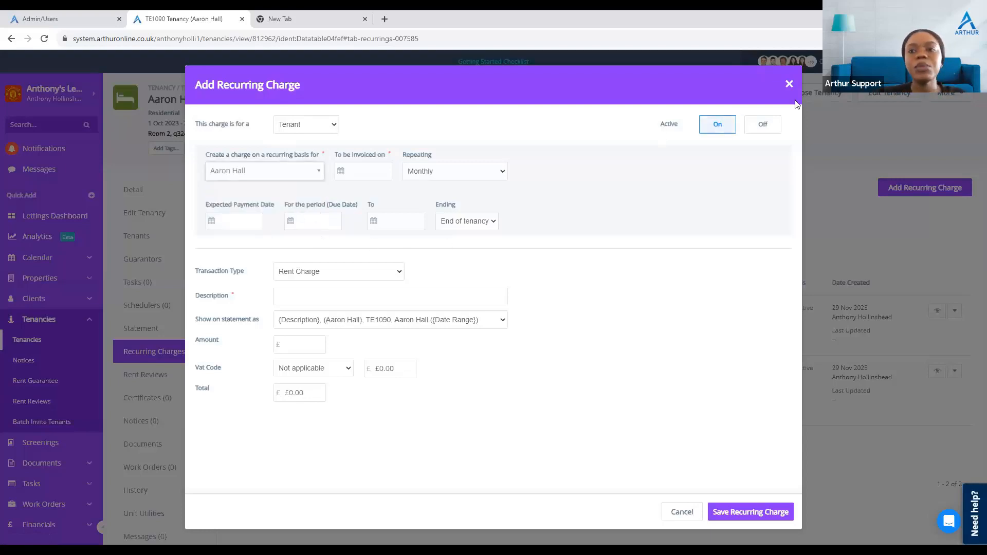
click(789, 83)
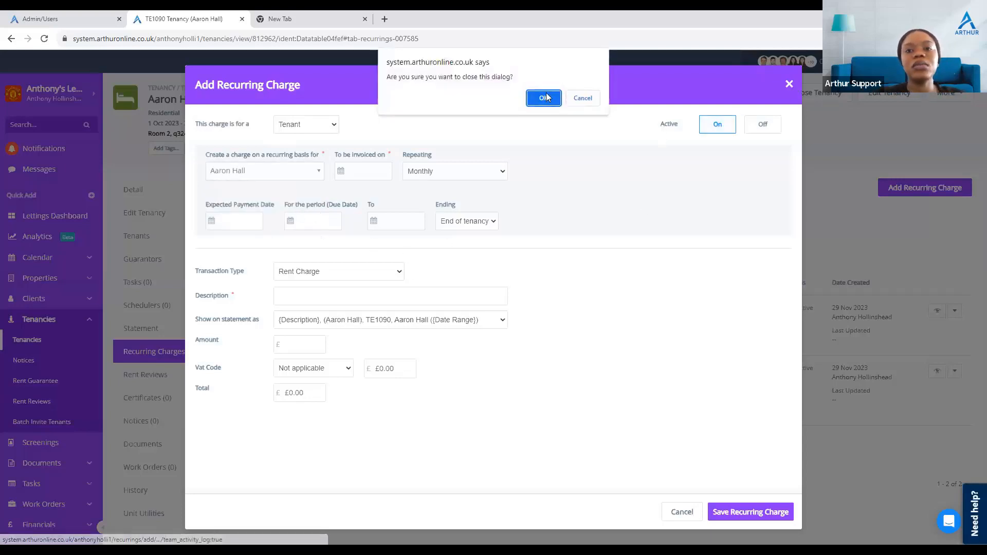
click(544, 98)
Step: Deactivate the Management Fee recurring charge and save it
click(949, 311)
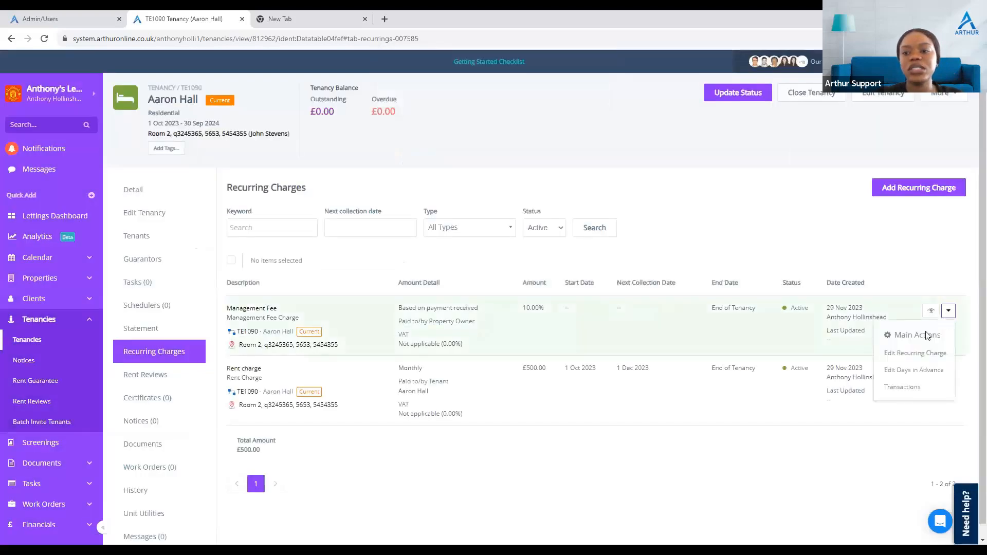
click(913, 354)
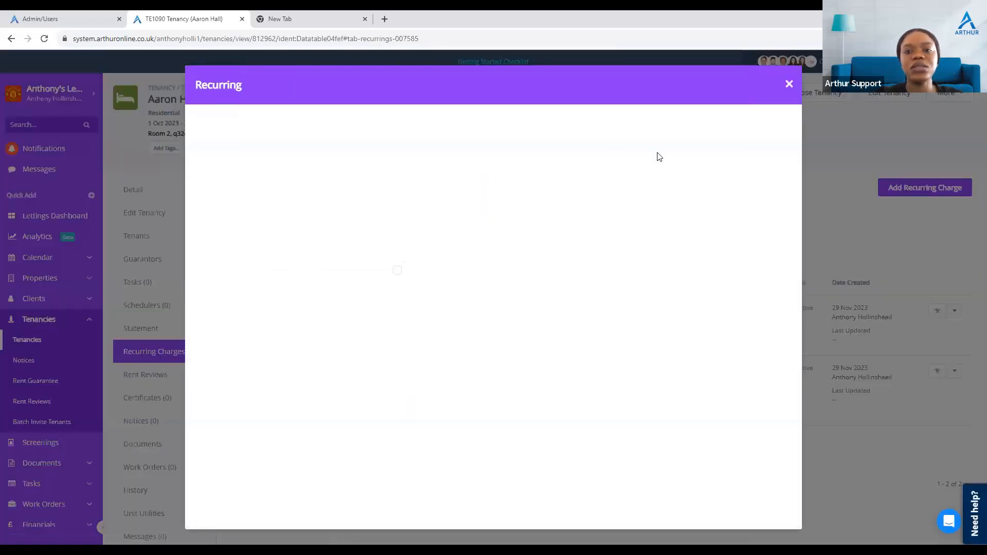
click(756, 227)
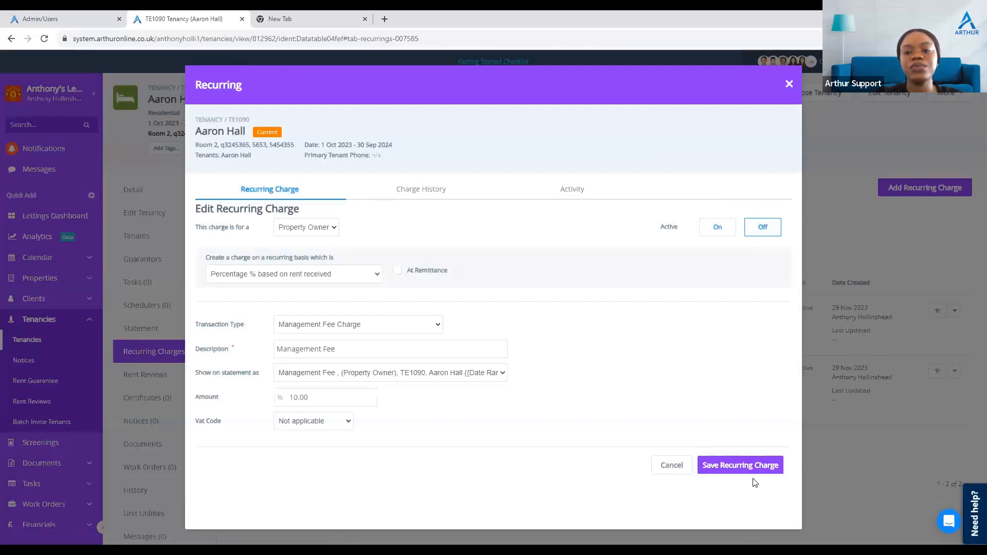
click(753, 463)
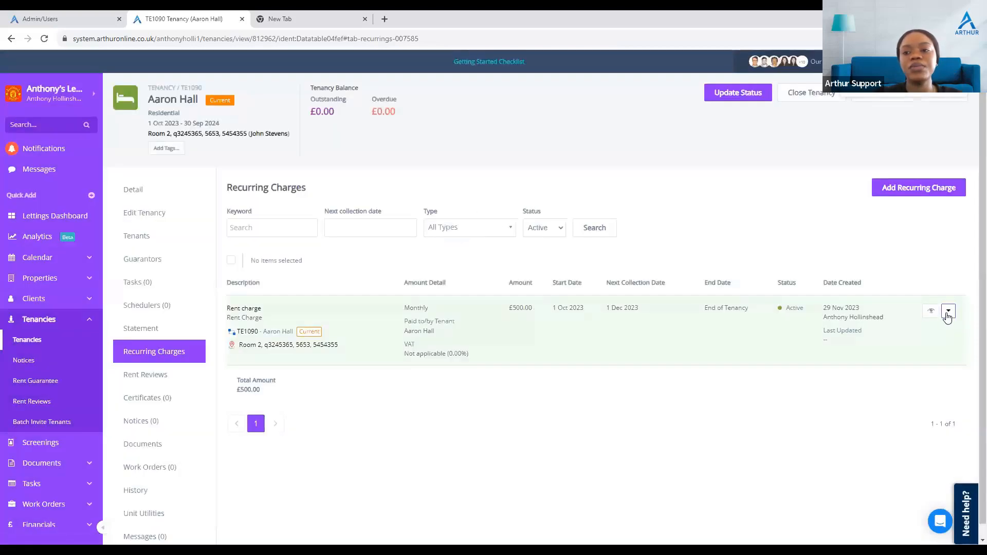
Step: Deactivate the monthly Rent charge recurring charge for the tenant
click(948, 312)
click(900, 358)
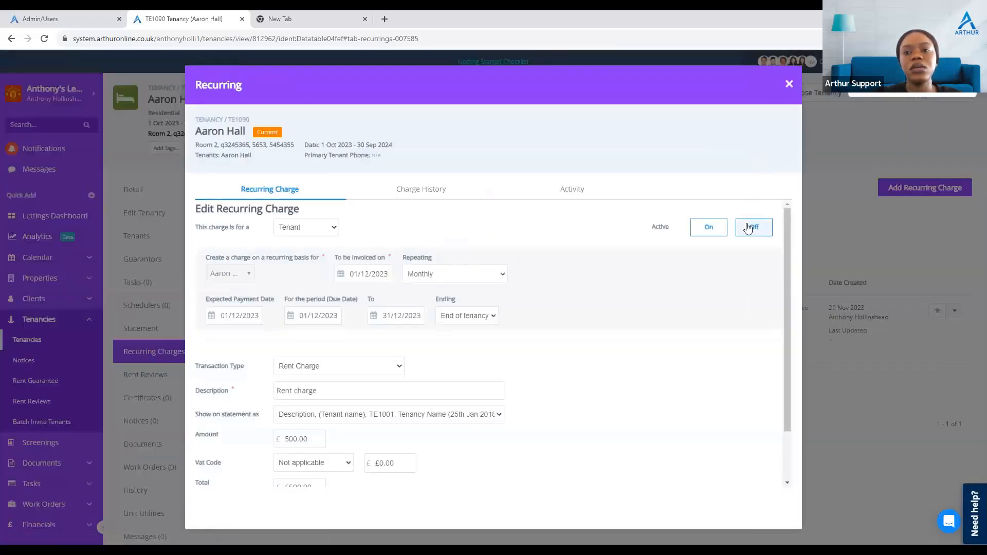
click(749, 228)
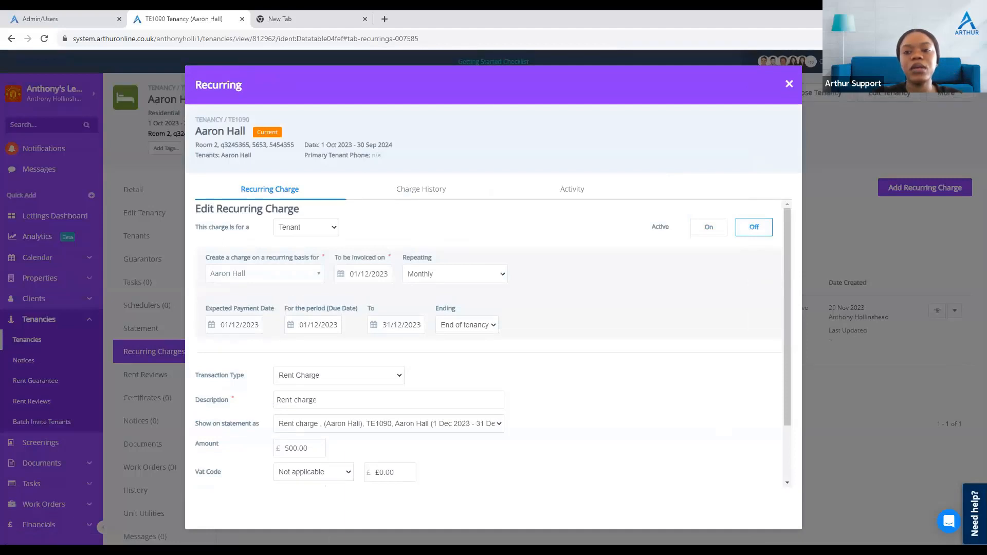
scroll(632, 385, down, 2)
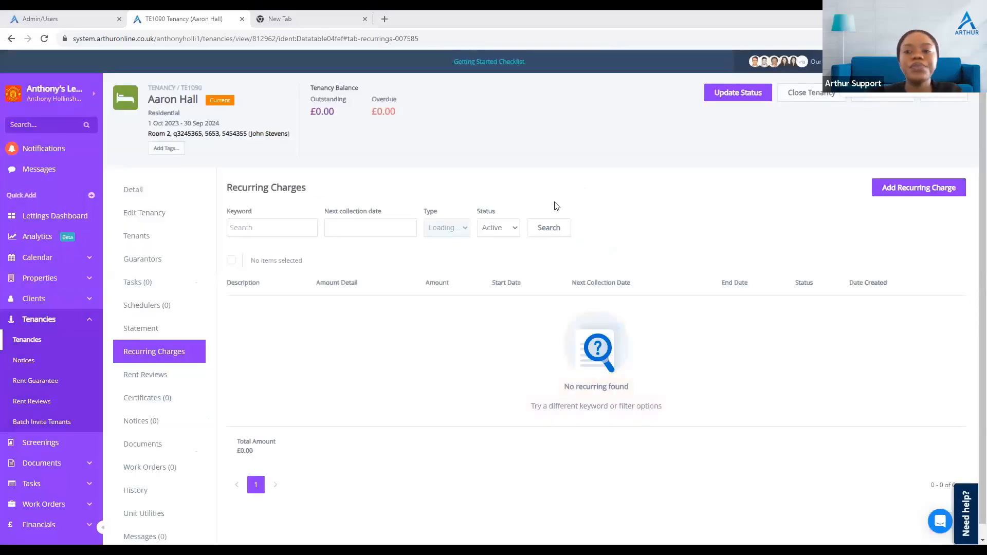
Step: Start a new tenant recurring charge for the tenant, invoiced on 01/10/2023
click(927, 191)
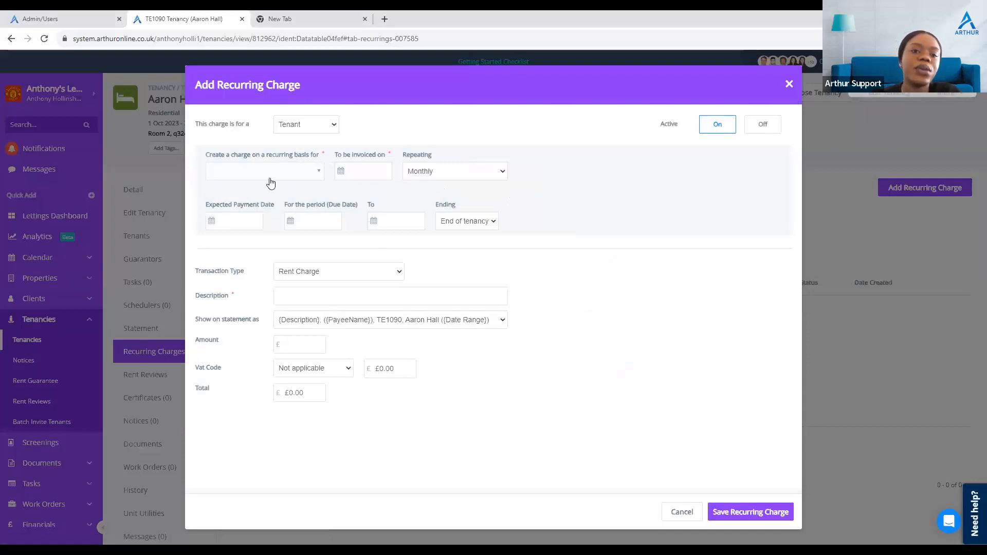
click(269, 176)
click(272, 220)
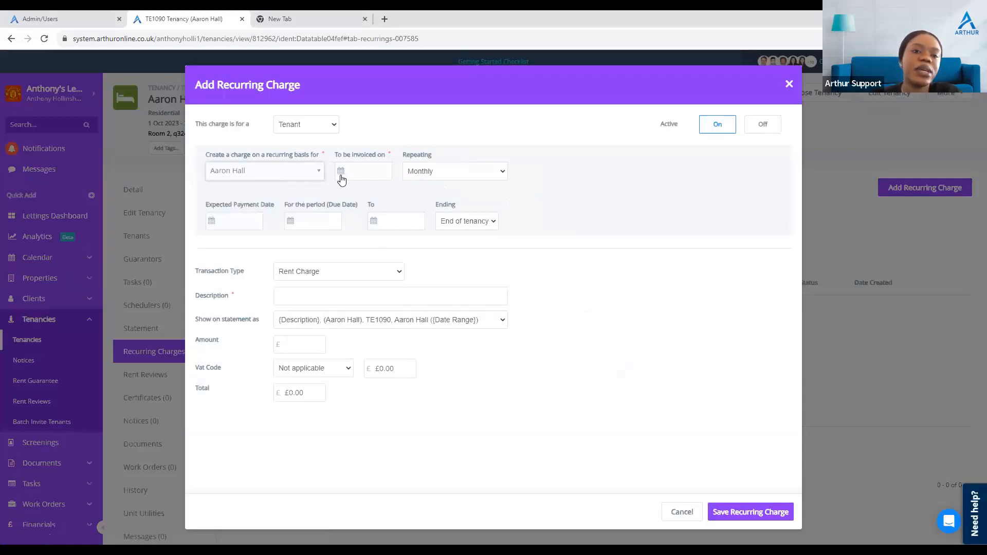
click(384, 174)
click(382, 192)
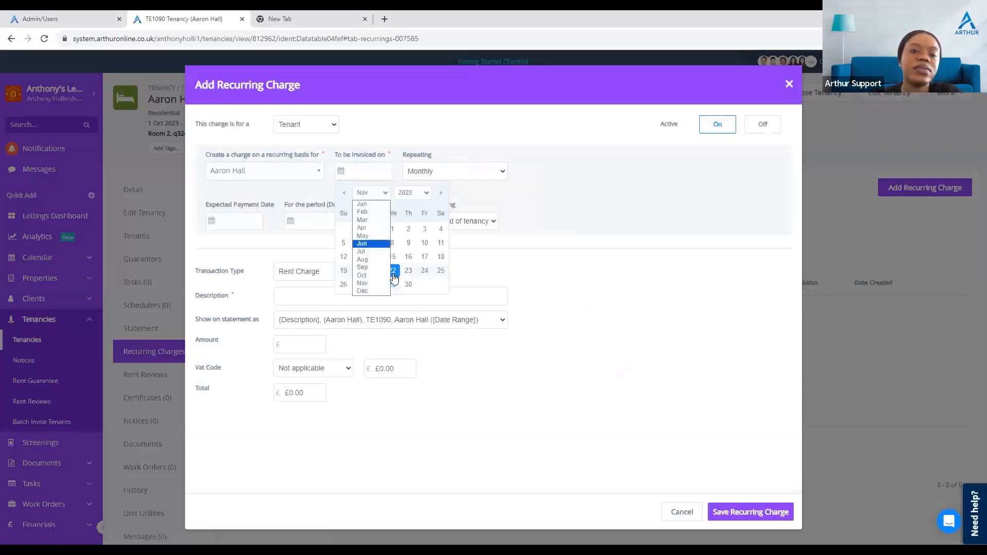
click(371, 276)
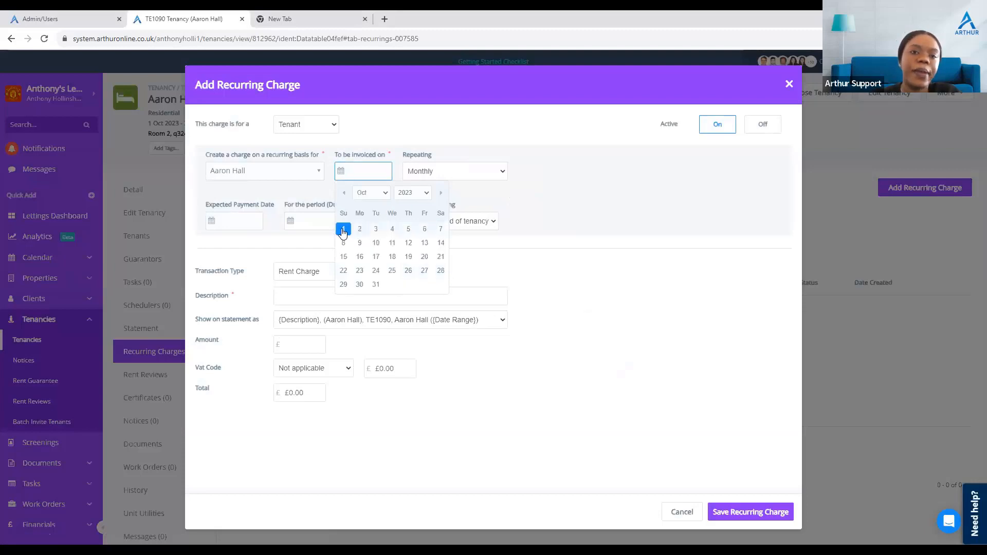
click(344, 229)
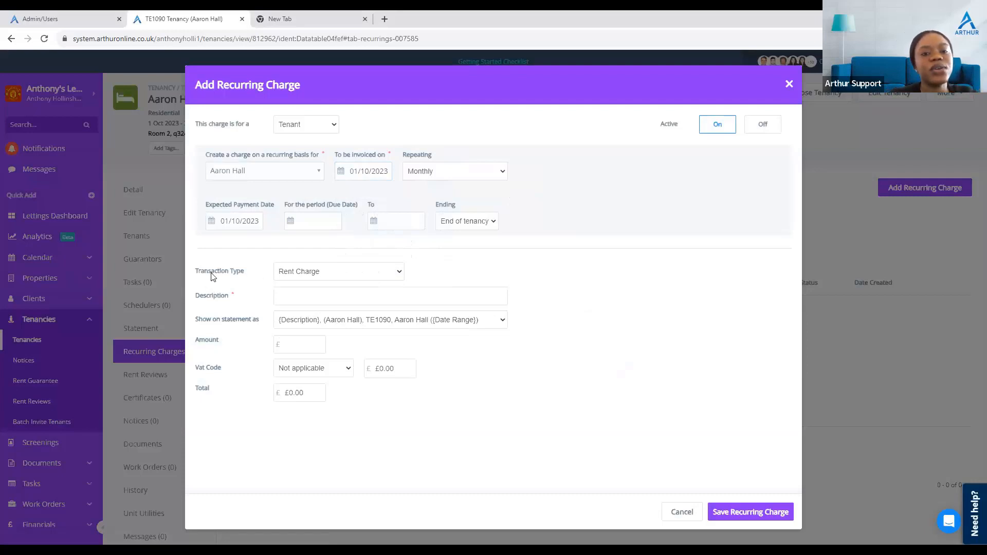
Step: Browse the transaction types, choose HB rent, and discard the new recurring charge
click(315, 271)
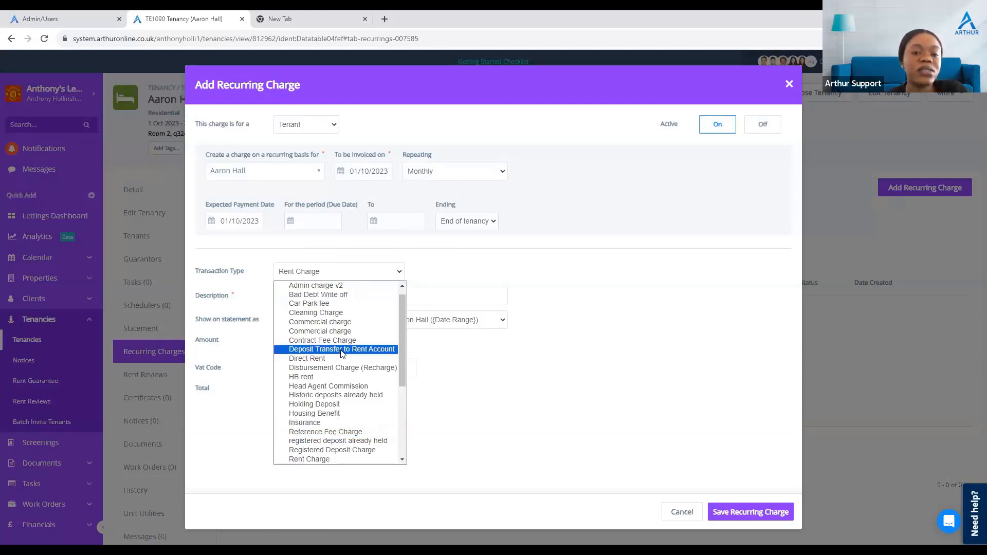
scroll(342, 355, down, 4)
scroll(342, 355, up, 4)
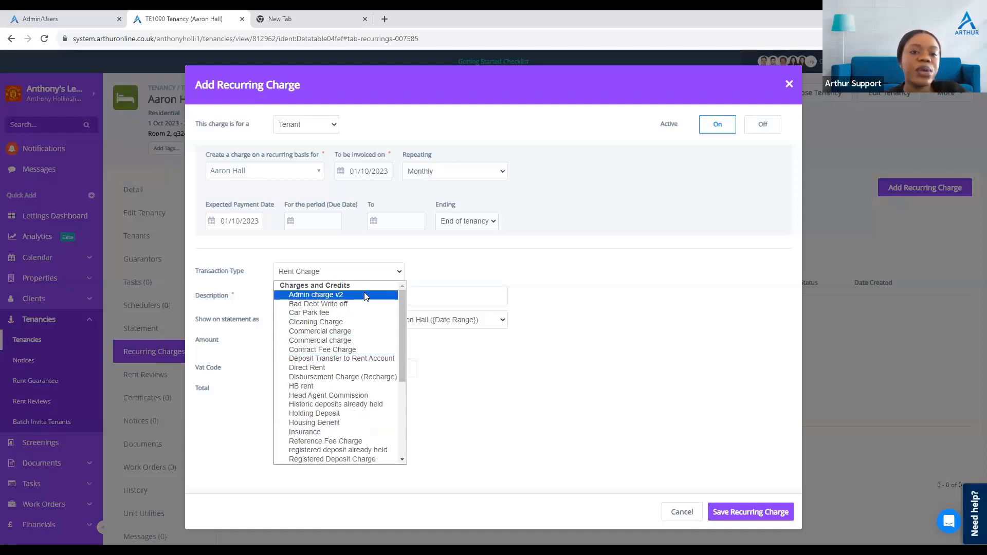
scroll(374, 362, down, 5)
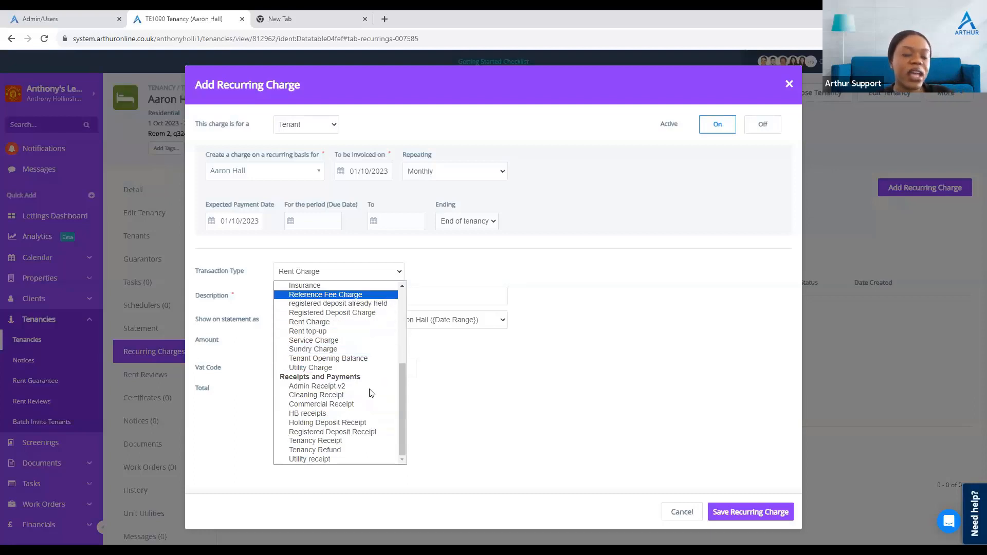
scroll(372, 395, up, 3)
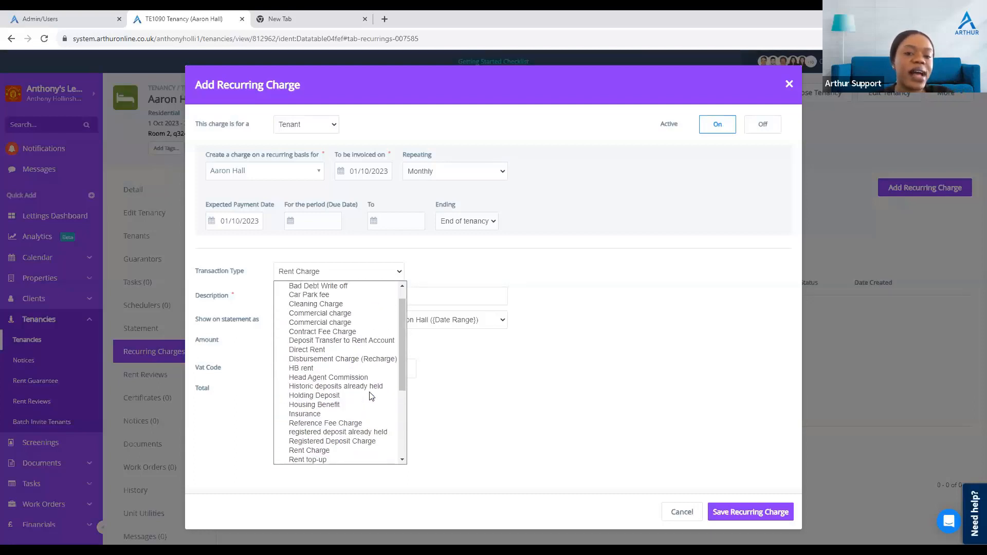
click(308, 369)
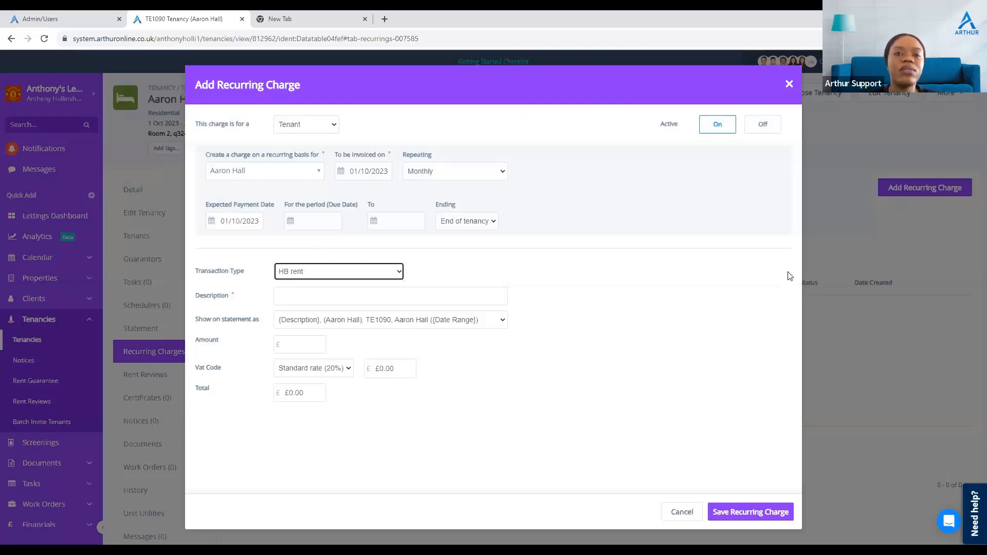
click(376, 277)
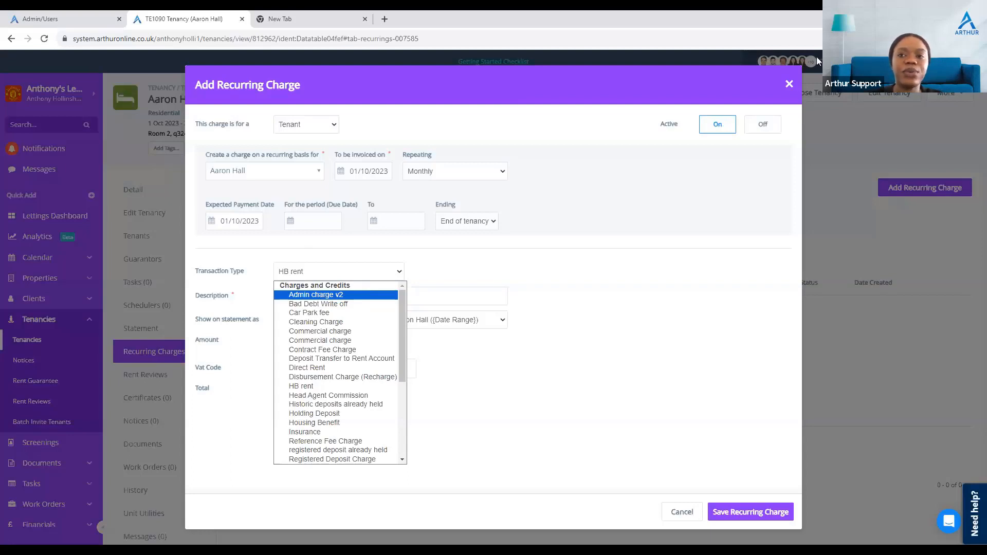
click(791, 87)
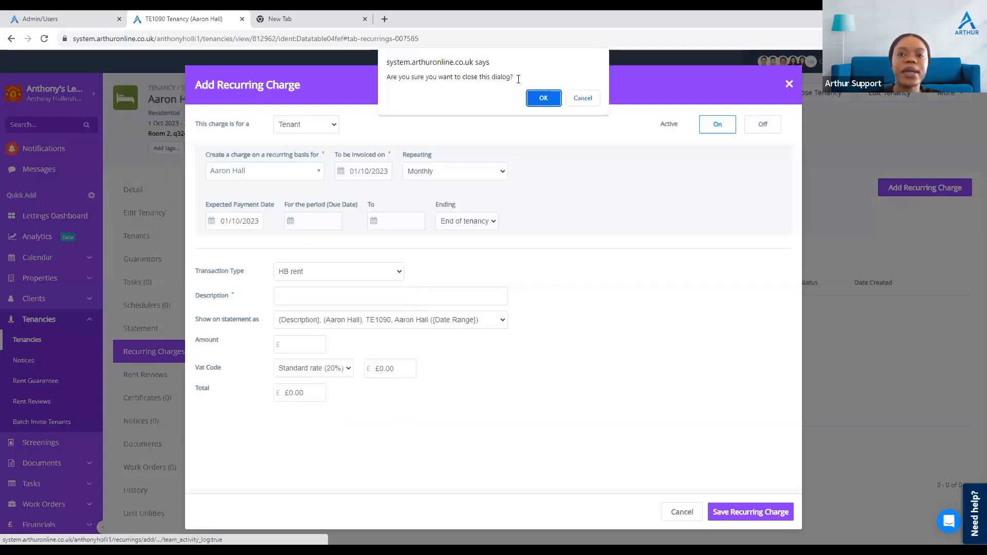
click(543, 97)
Step: Review the transactions on the tenant rent statement
click(149, 337)
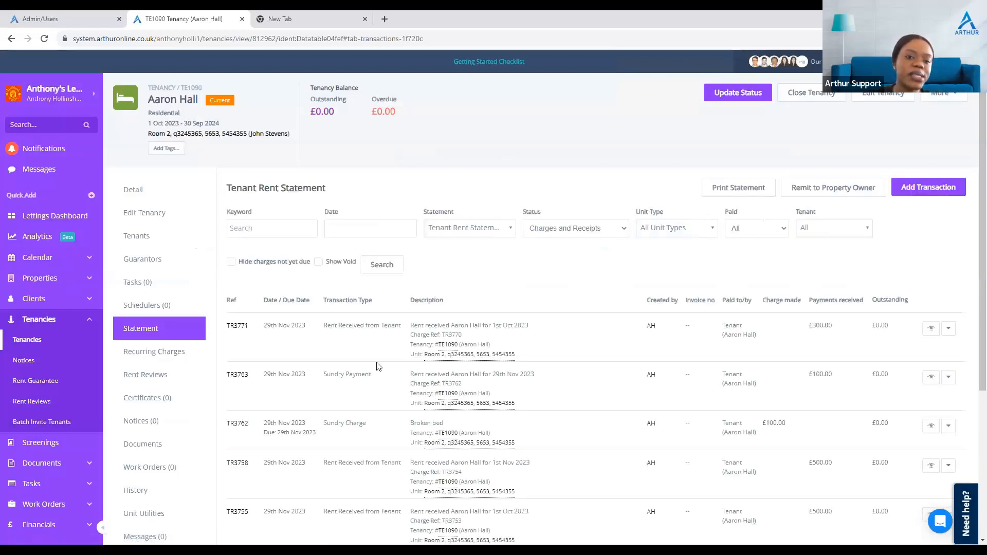
scroll(326, 435, down, 4)
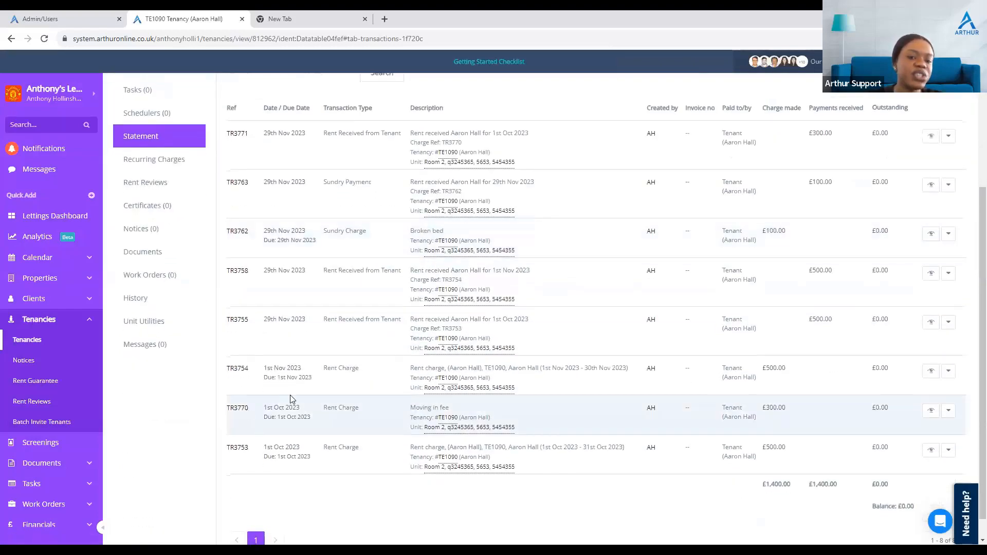
scroll(288, 398, down, 1)
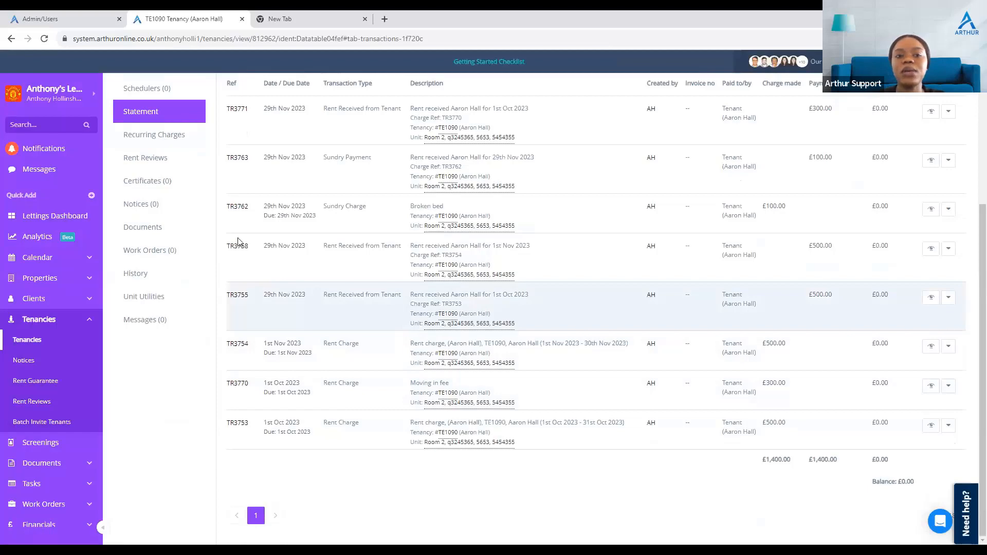
Step: Open a new recurring charge with transaction type HB rent, then discard it
click(154, 134)
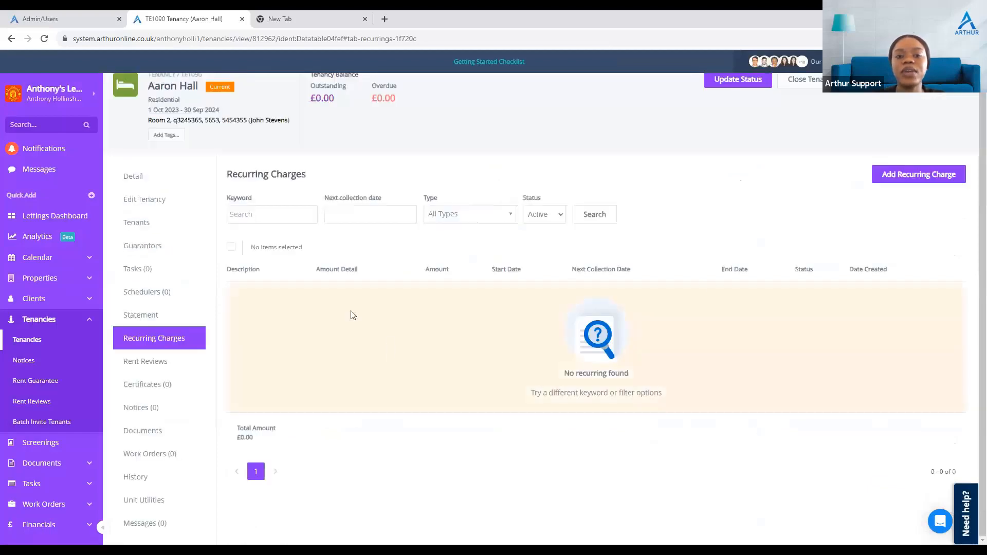
click(882, 179)
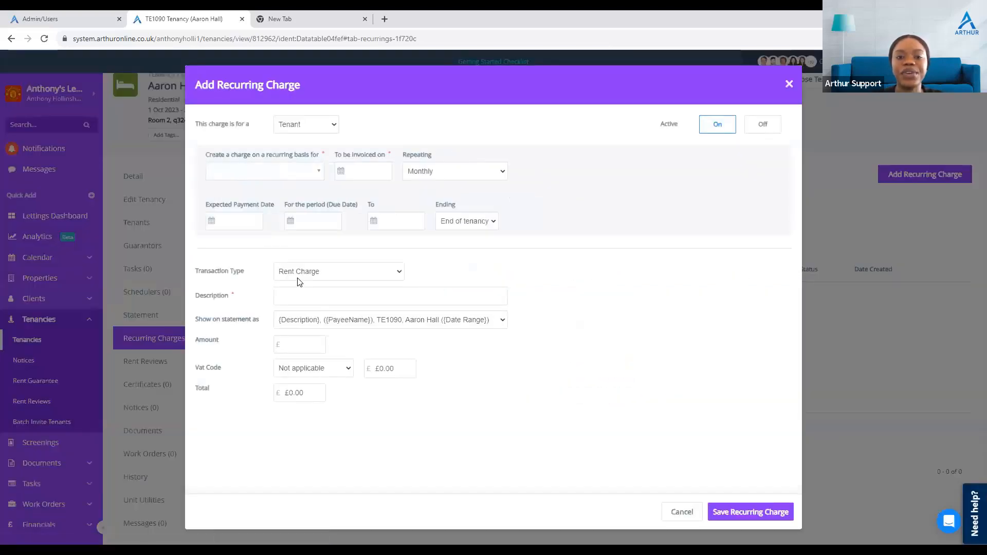
click(297, 279)
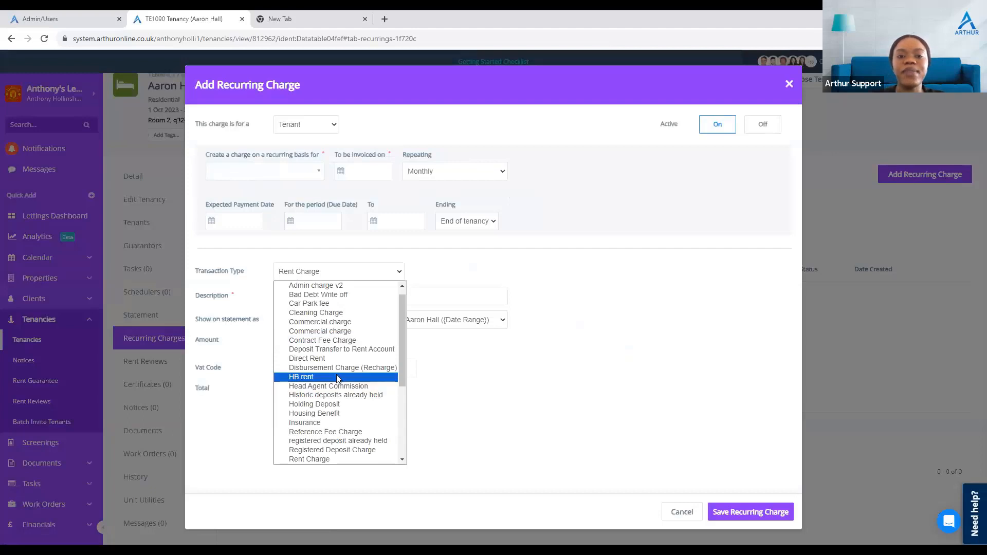
click(339, 378)
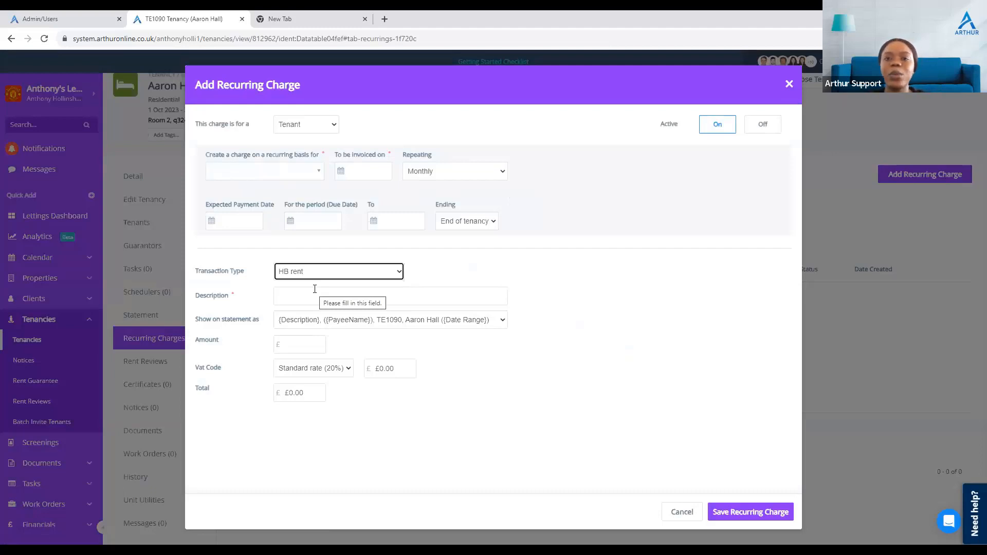
click(790, 84)
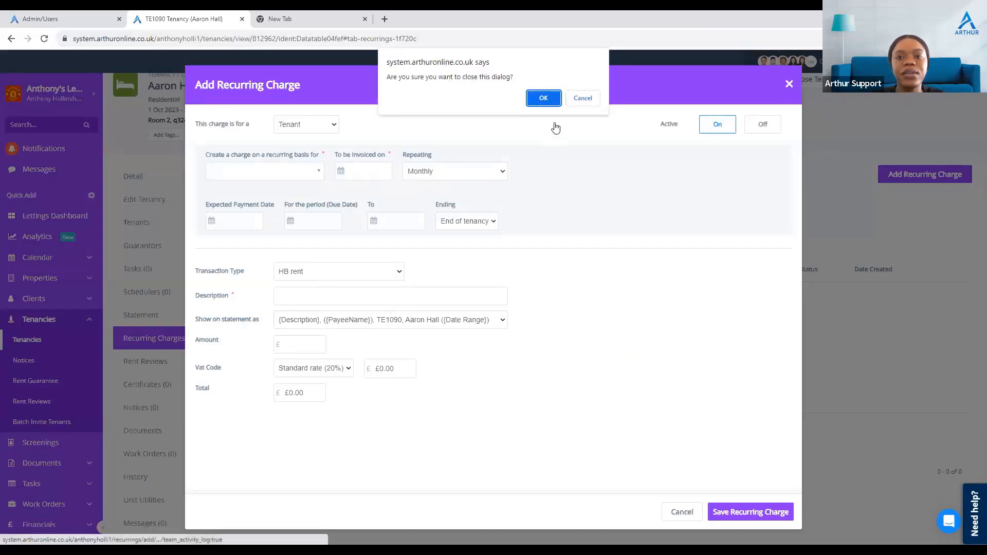
click(544, 97)
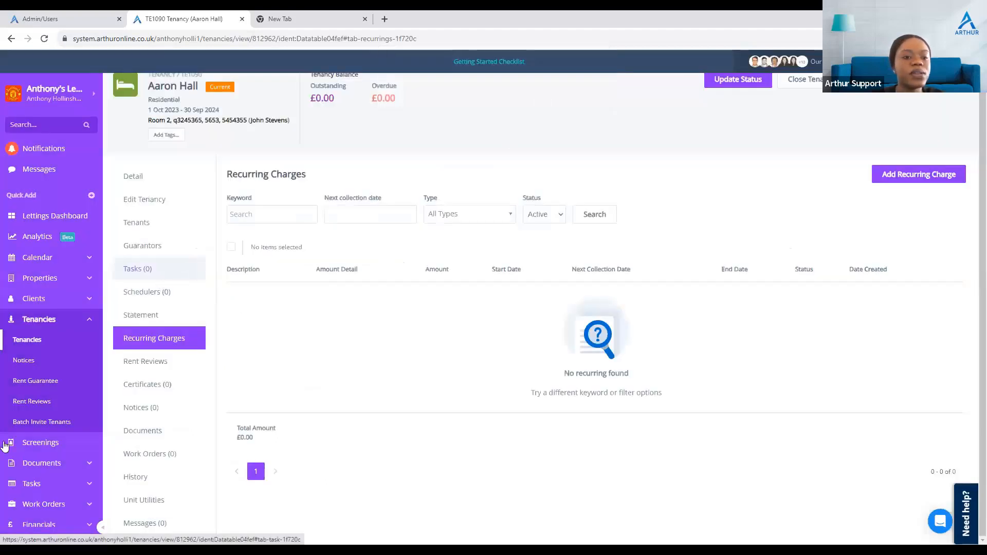
Step: Go to the financial analysis codes and open the HB rent analysis code for editing
scroll(62, 434, down, 2)
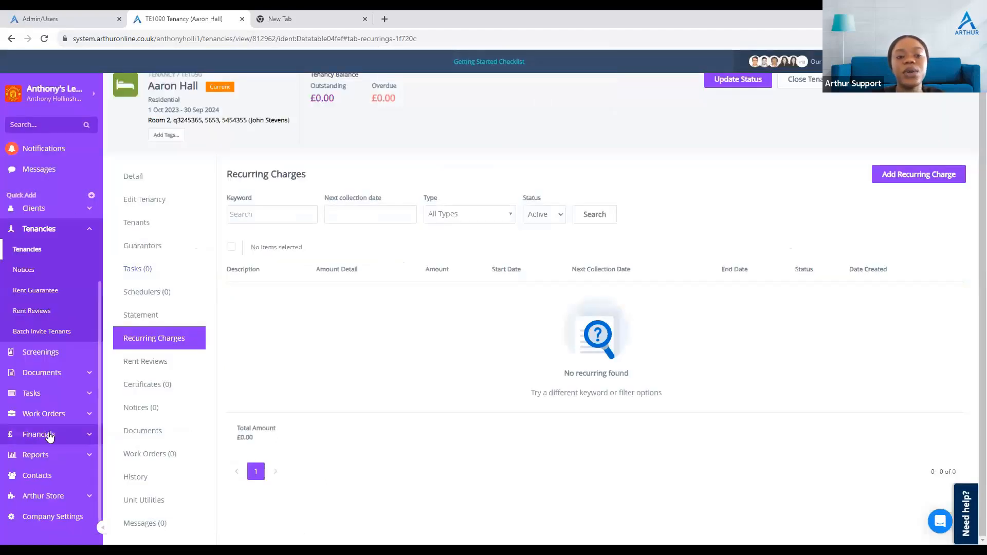
click(48, 434)
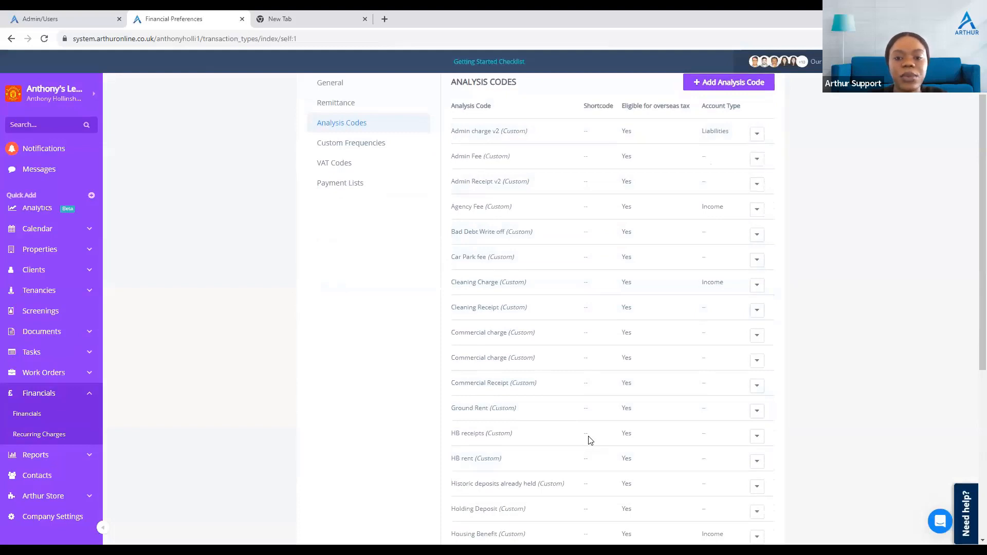
scroll(518, 482, down, 2)
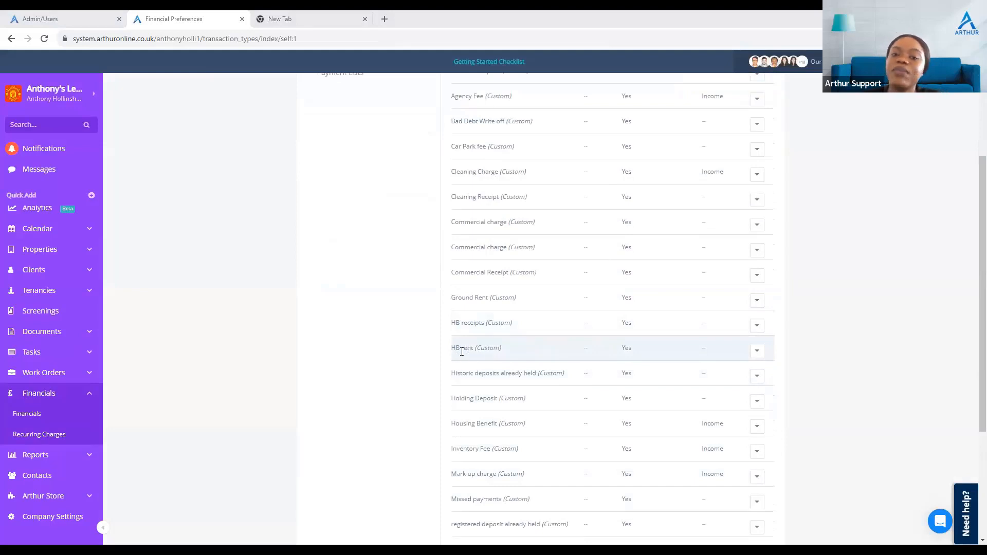
click(757, 352)
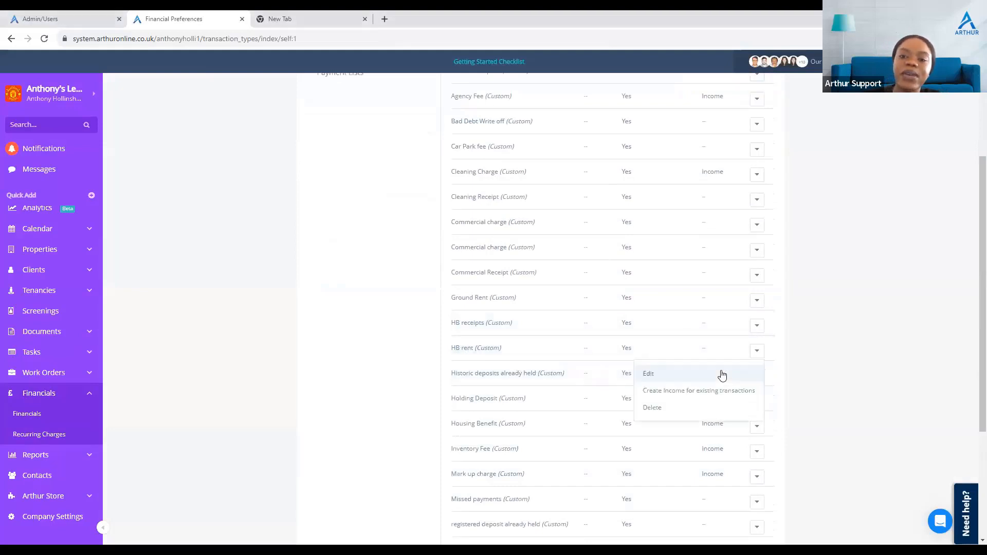
click(697, 379)
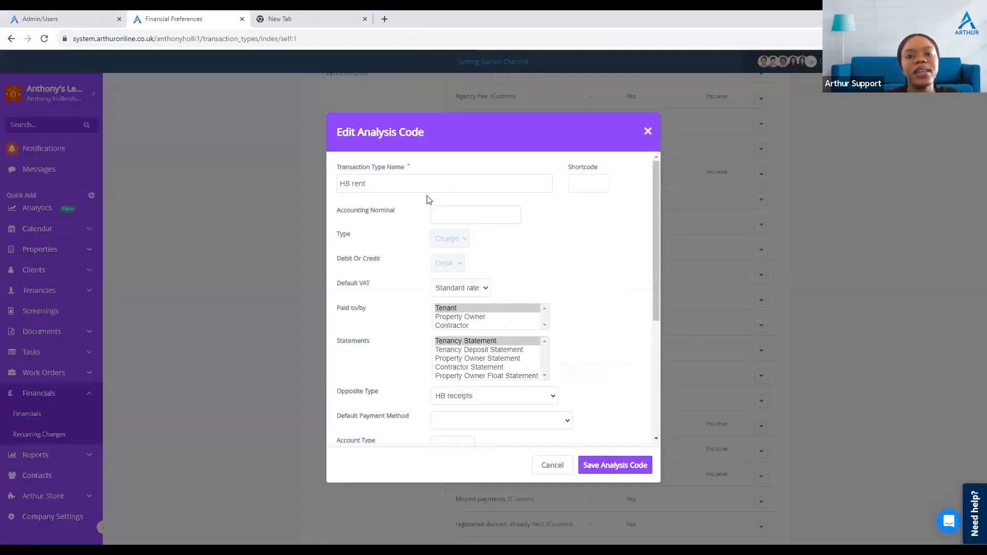
Step: Review the HB rent analysis code settings and close the dialog without saving
scroll(427, 199, down, 1)
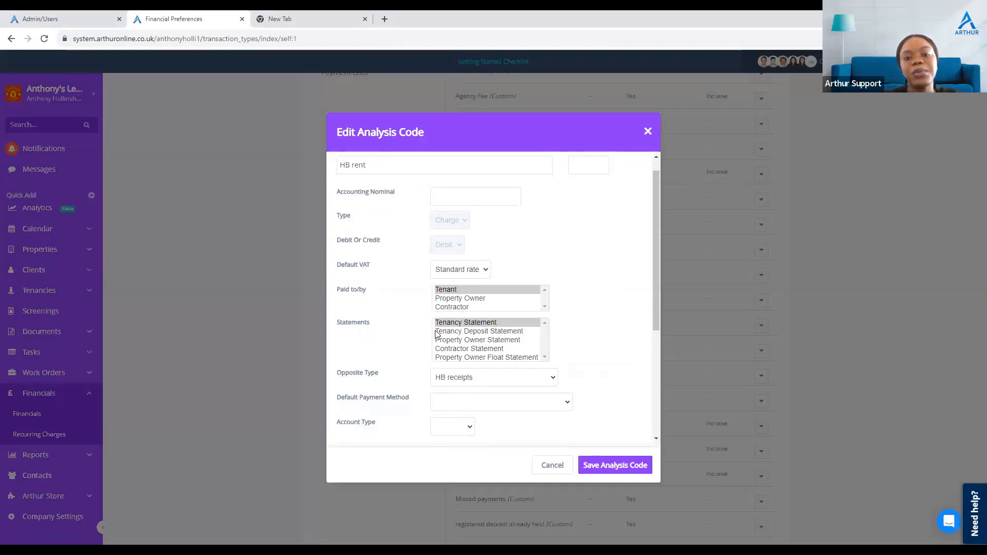
scroll(468, 333, down, 2)
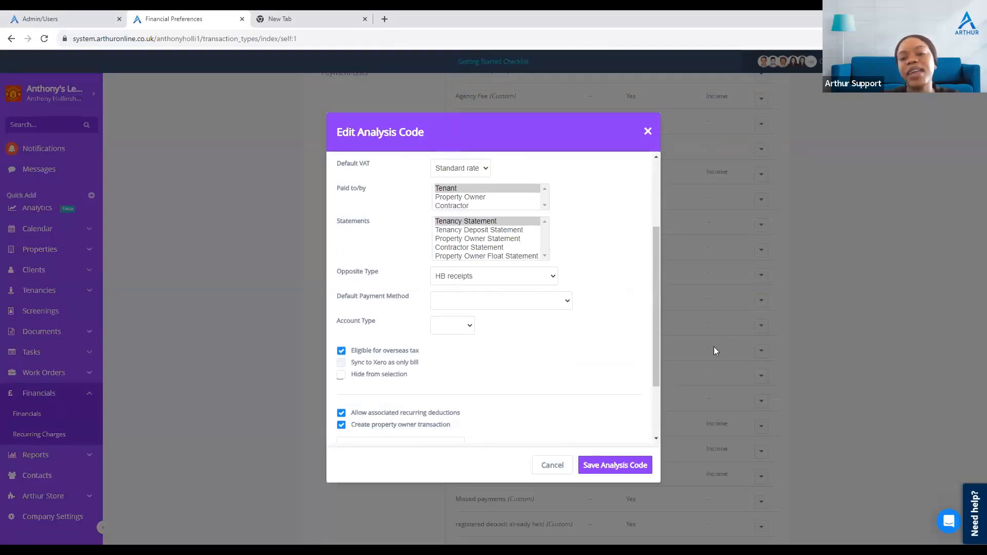
scroll(506, 341, down, 1)
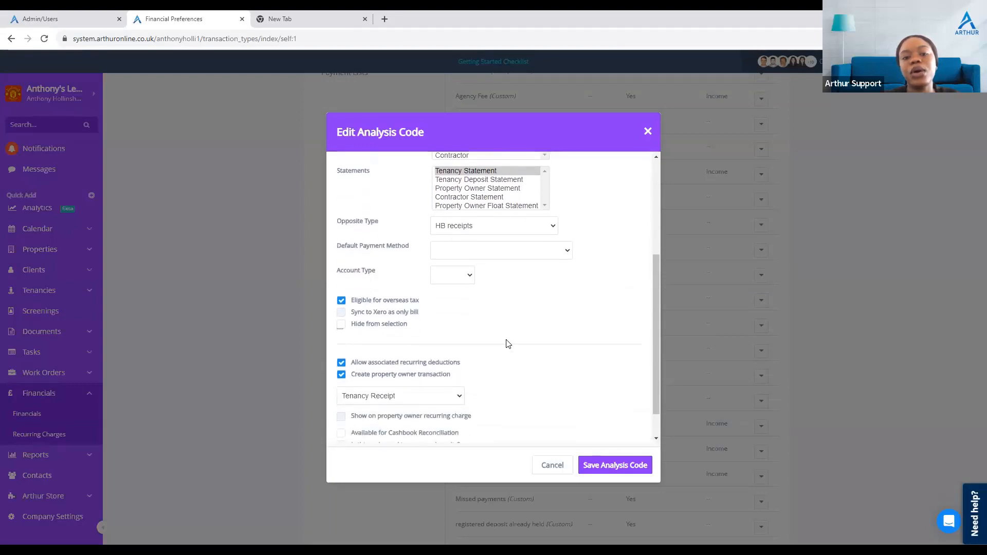
scroll(508, 343, down, 1)
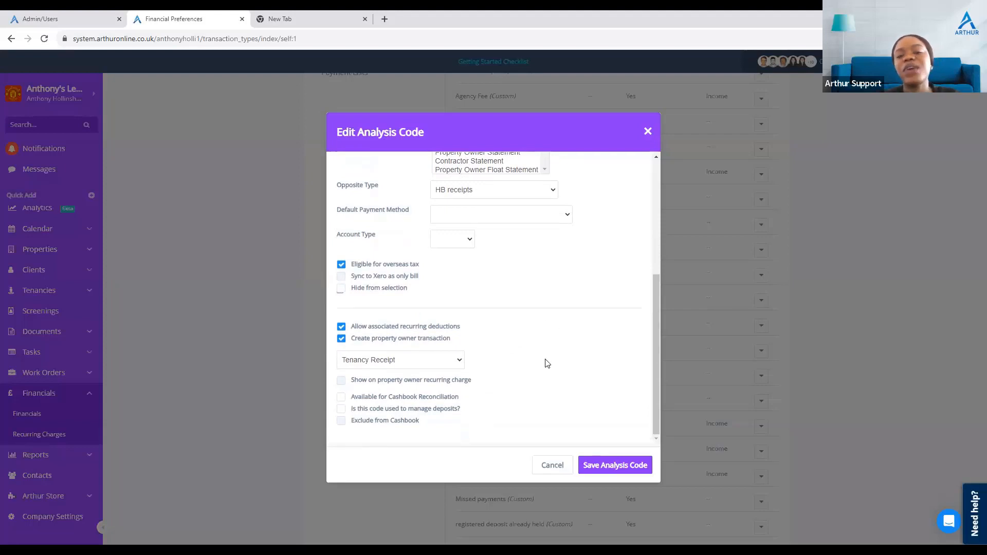
scroll(547, 364, up, 4)
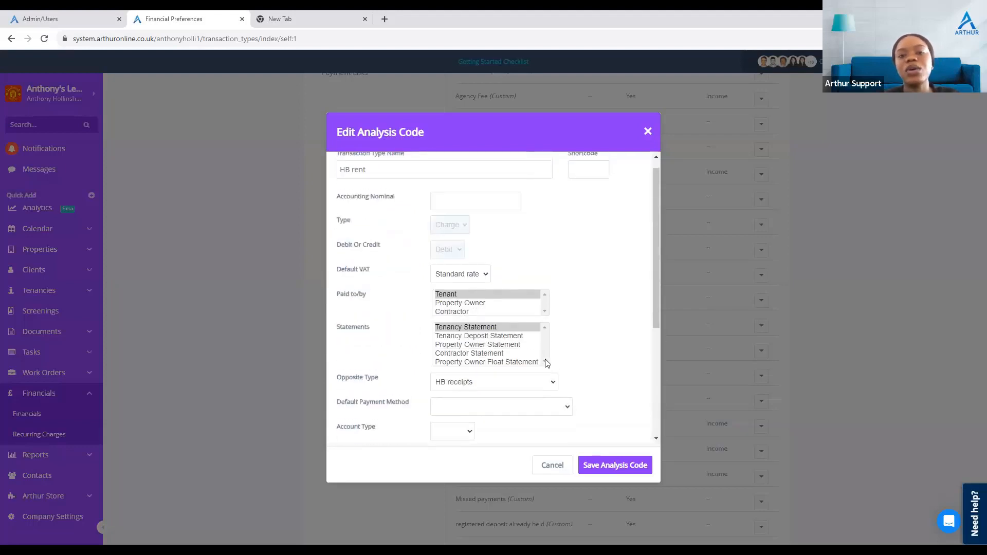
scroll(548, 363, up, 1)
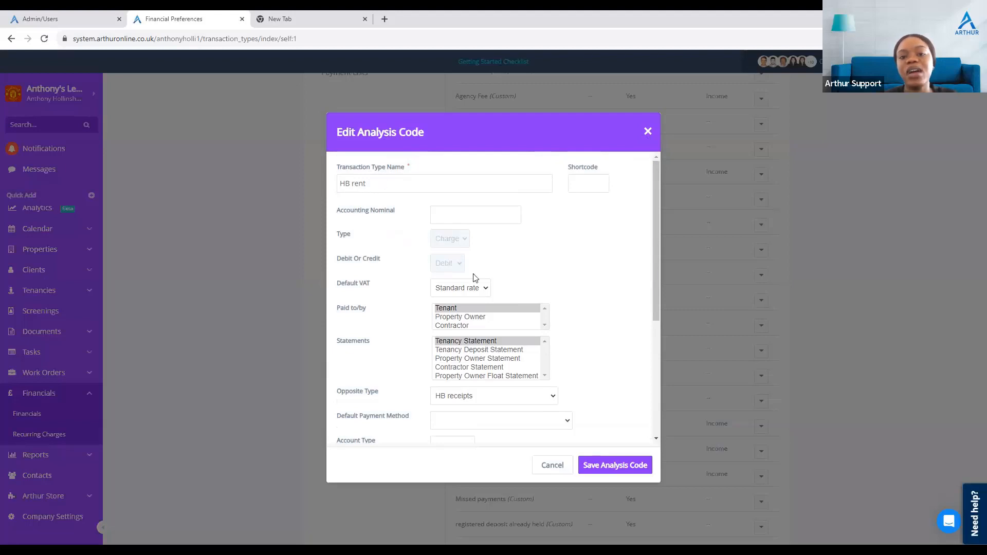
scroll(473, 277, down, 1)
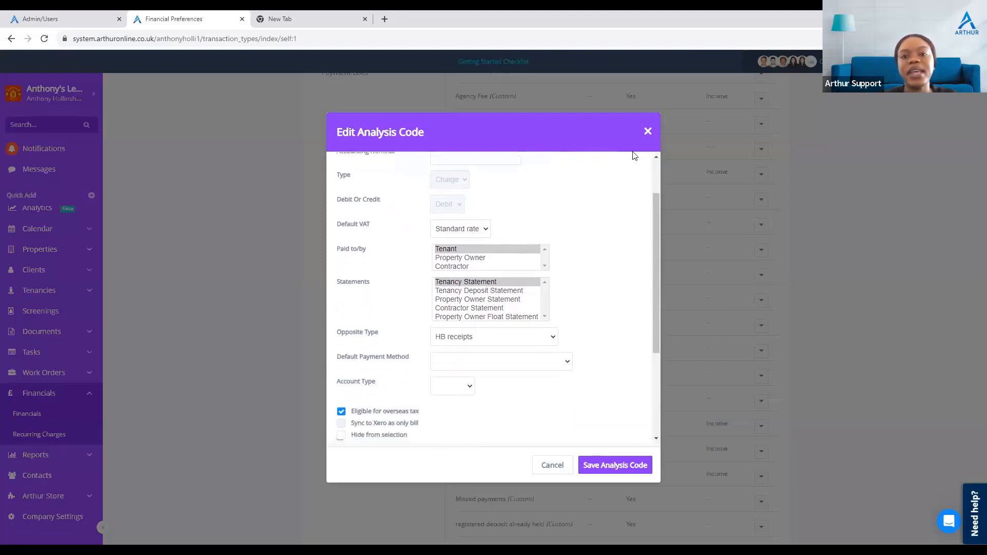
click(649, 134)
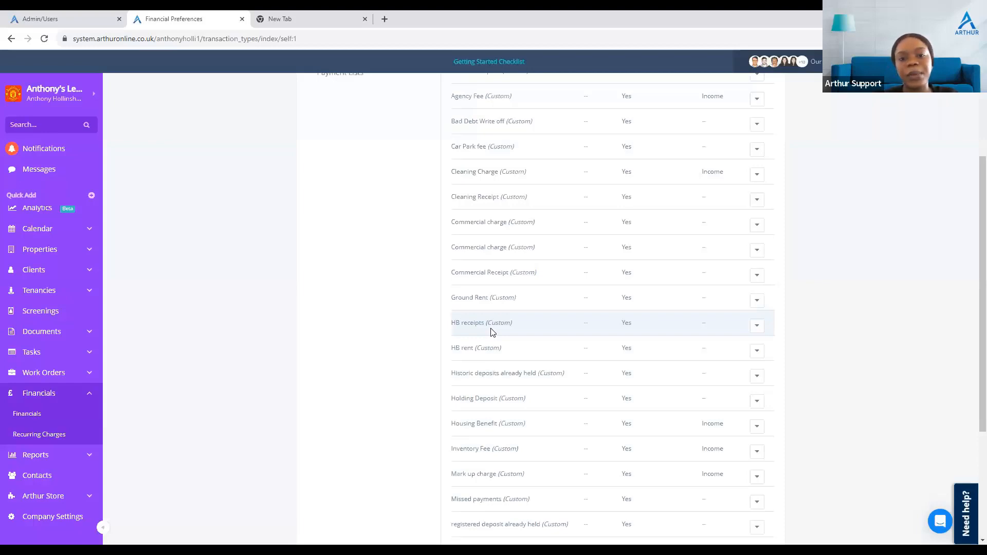
Step: Open the tenant rent statement of tenancy TE1089
scroll(477, 341, down, 1)
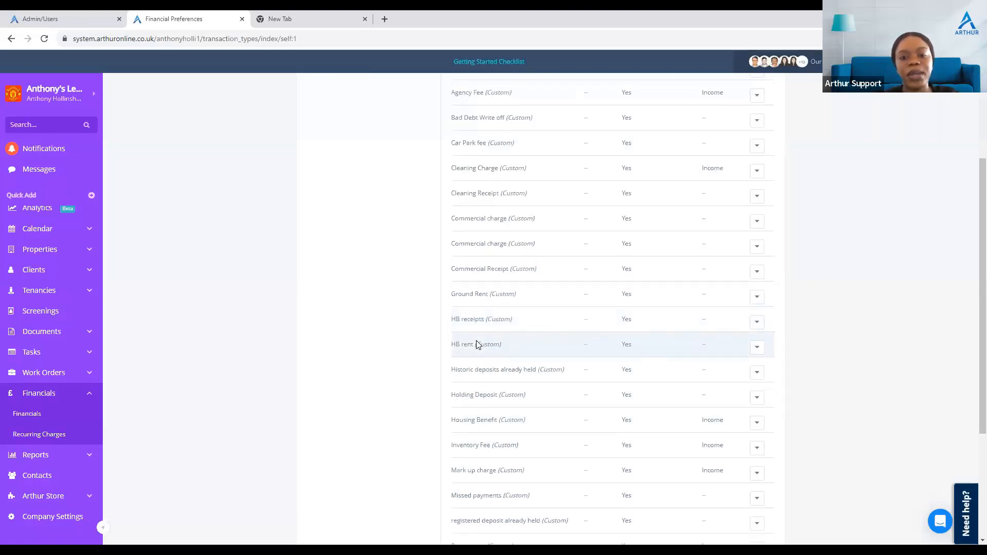
scroll(477, 341, up, 2)
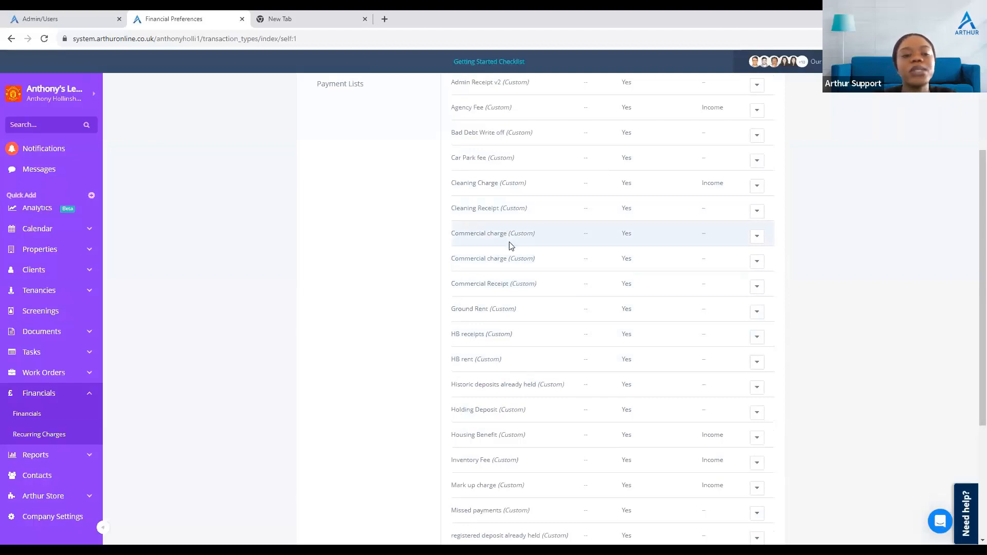
click(50, 394)
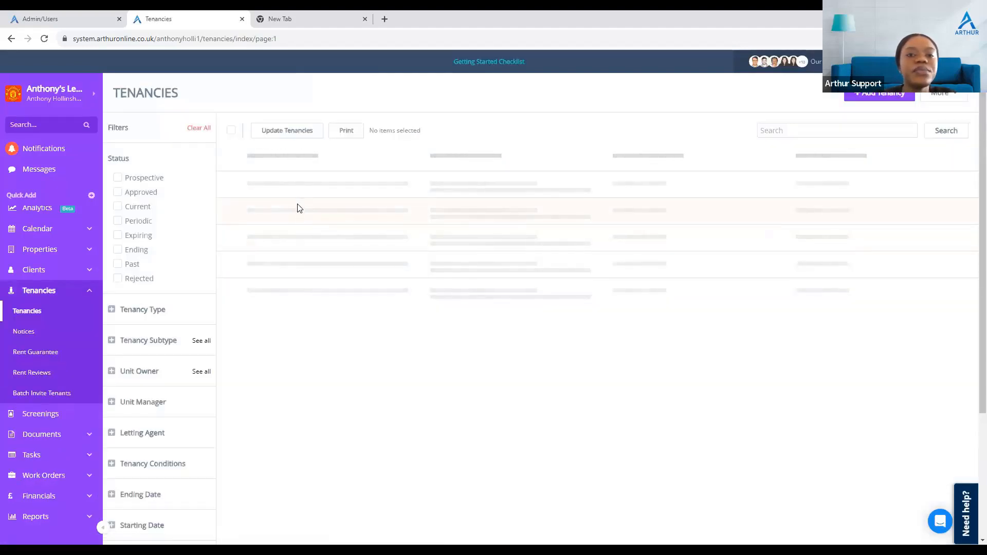
click(254, 180)
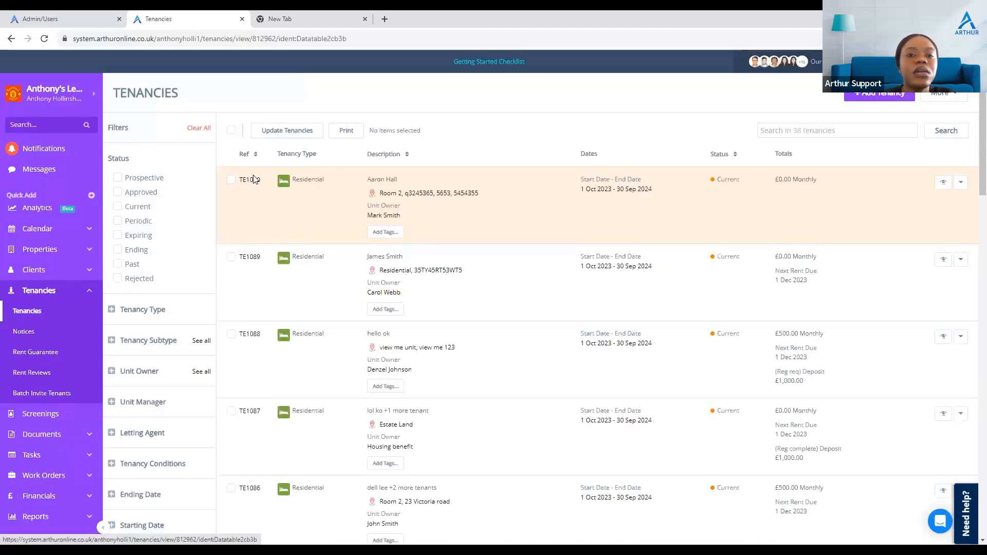
click(7, 40)
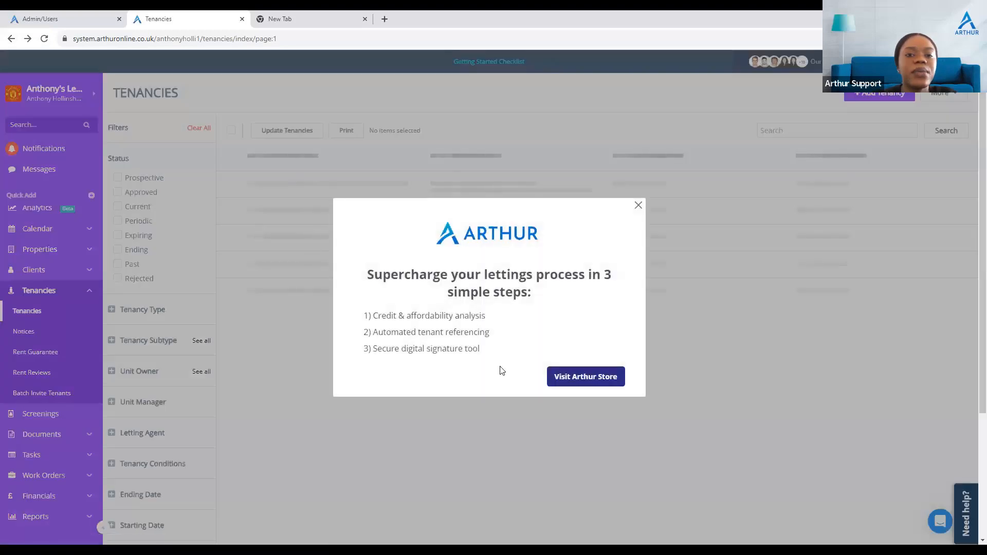
click(637, 206)
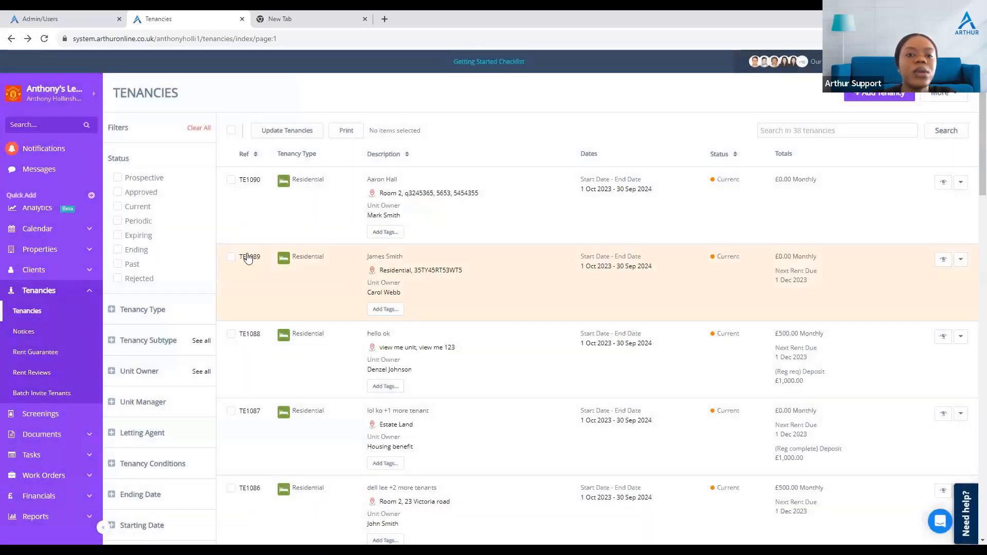
click(249, 257)
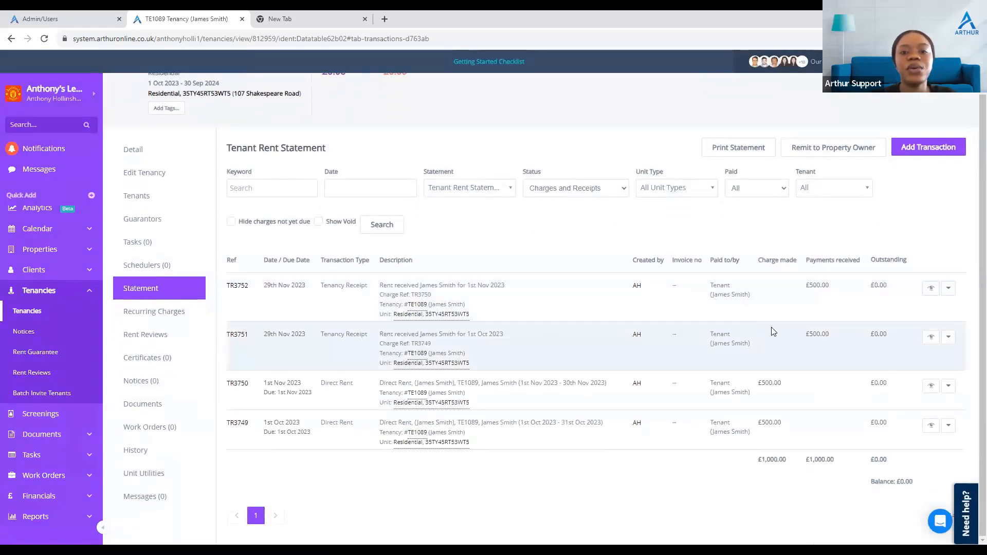
Step: Void the two tenancy receipts TR3752 and TR3751 on the statement
click(949, 288)
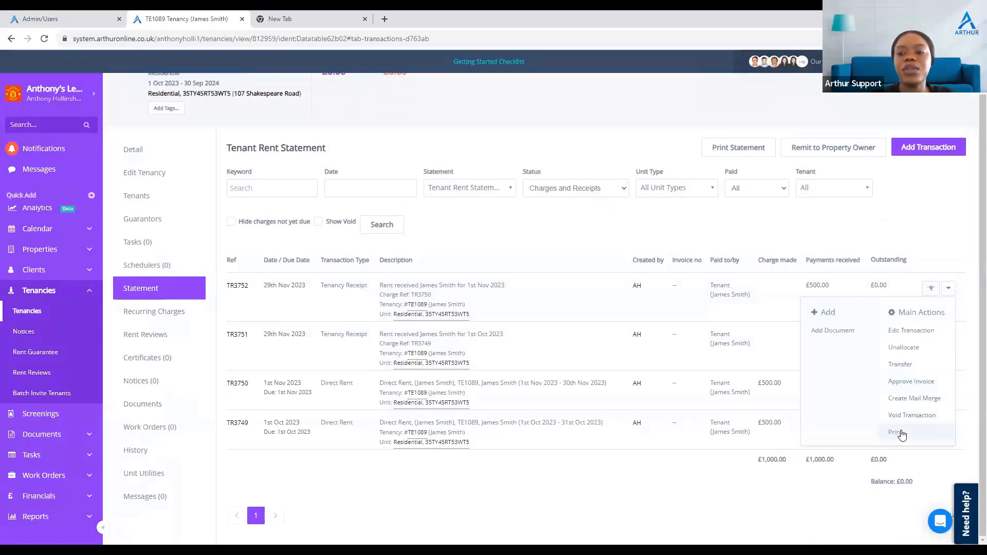
click(905, 417)
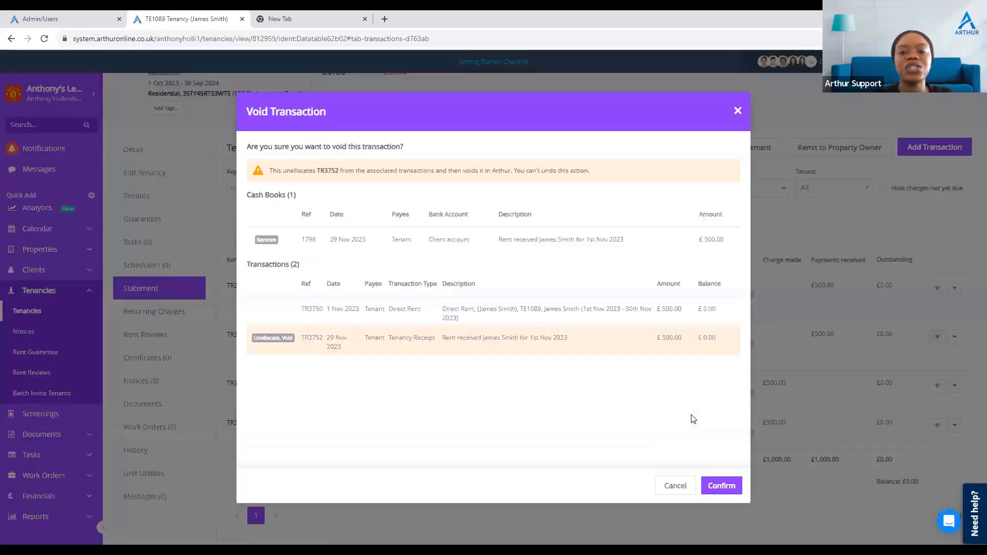
click(713, 484)
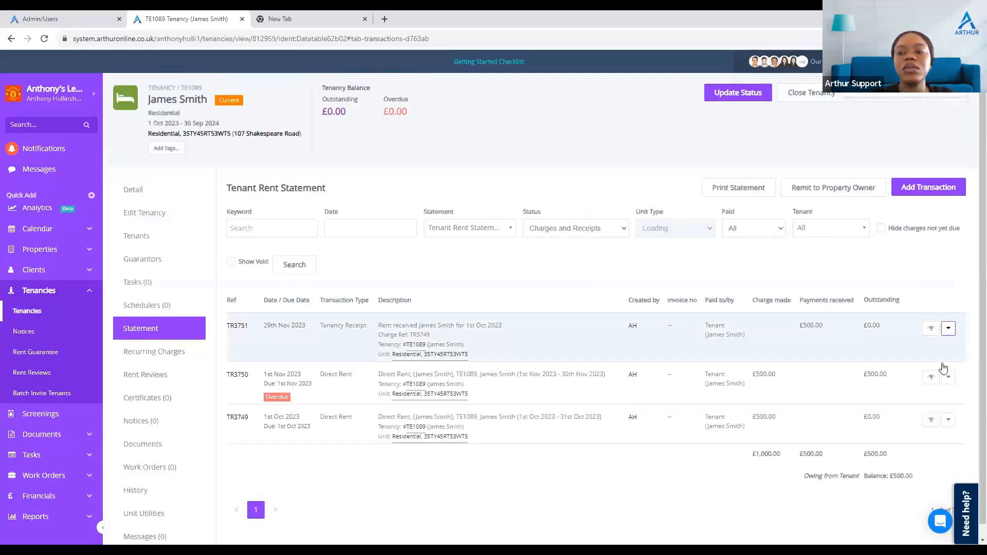
click(949, 377)
click(913, 459)
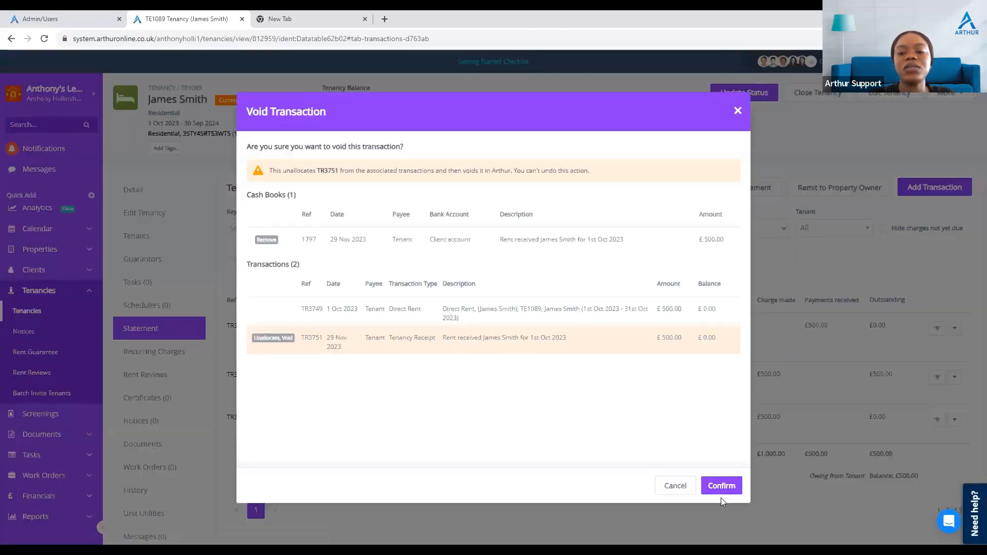
click(722, 487)
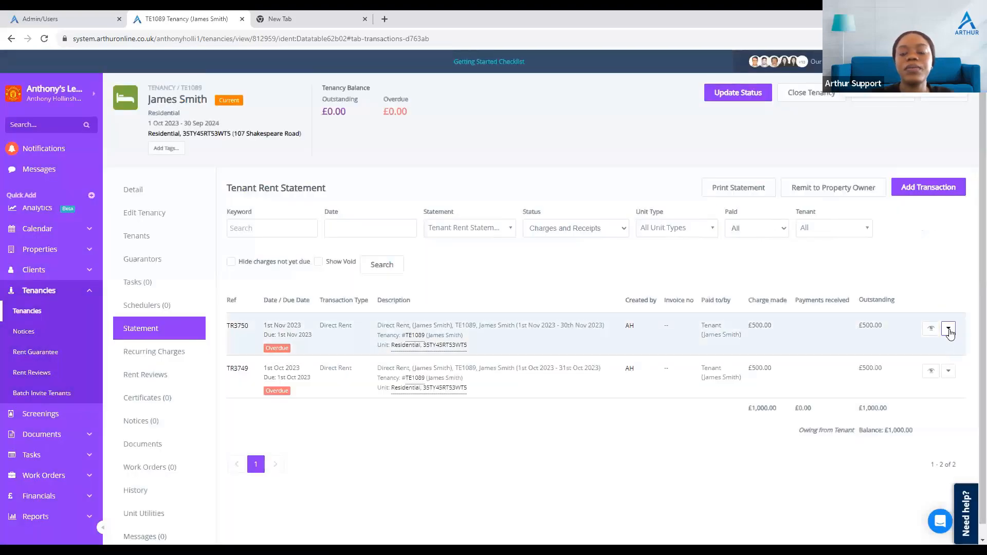
Step: Void the two direct rent charges TR3750 and TR3749
click(949, 330)
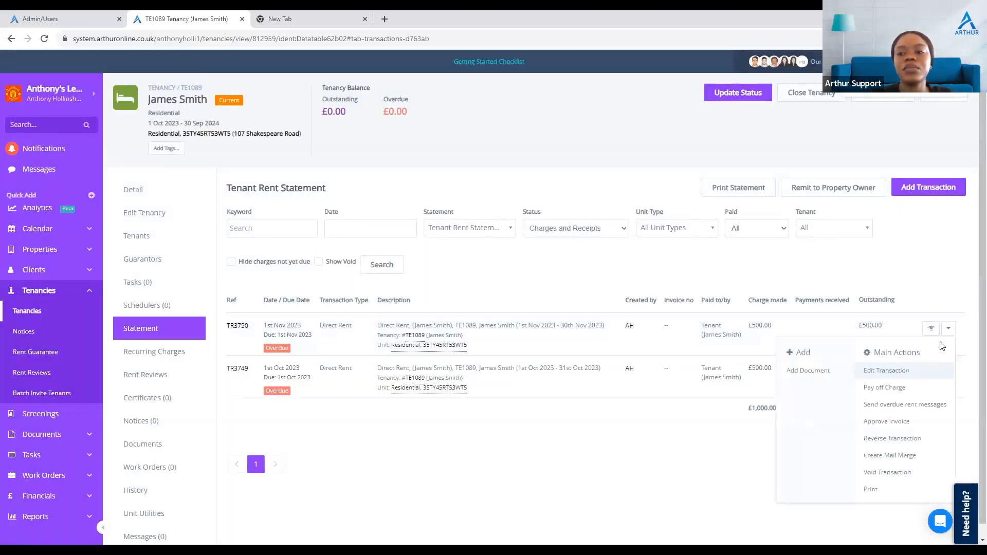
click(866, 476)
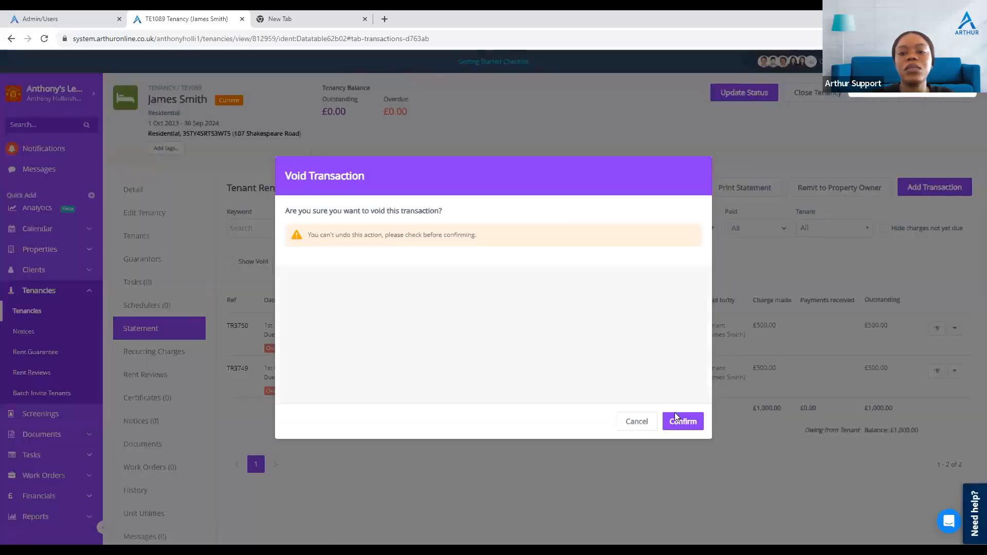
click(729, 486)
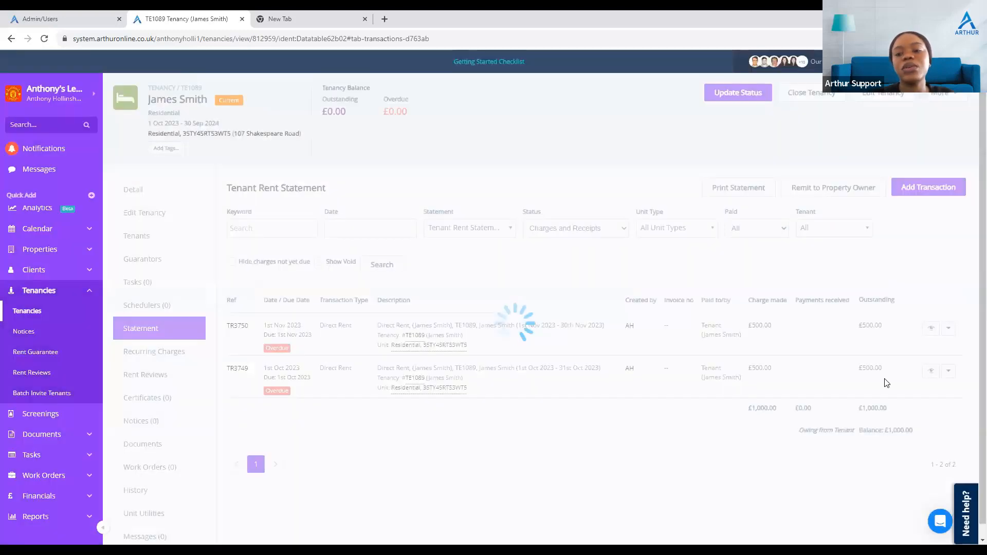
click(949, 330)
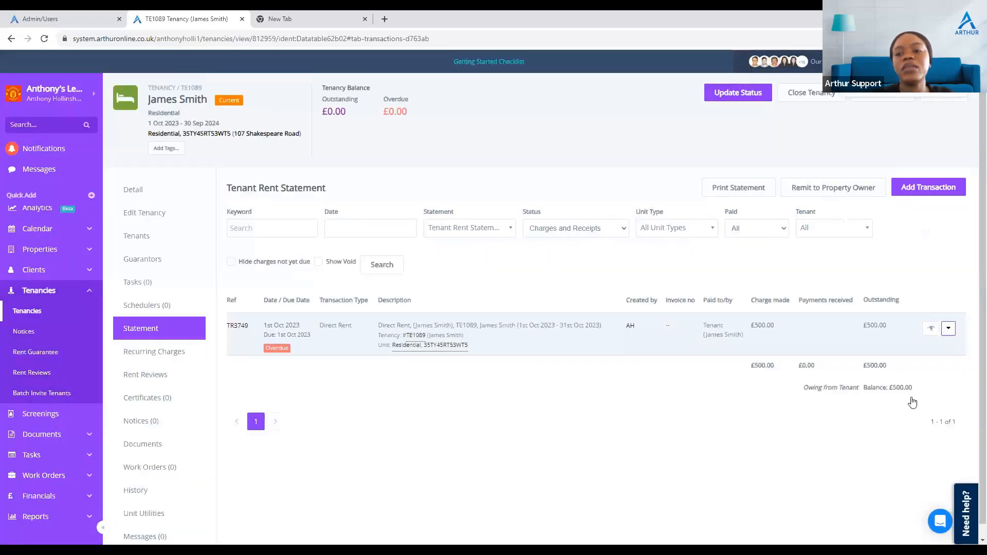
click(881, 472)
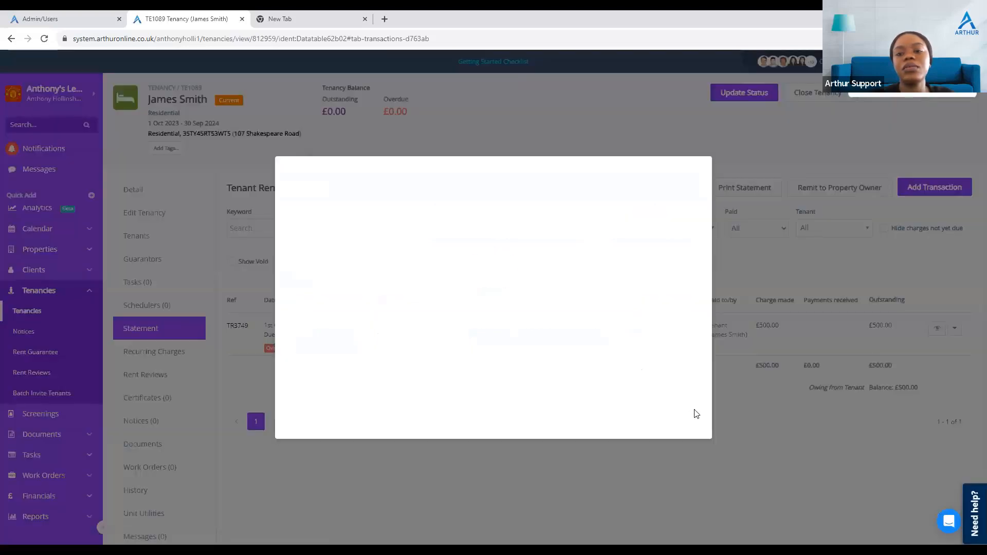
click(725, 487)
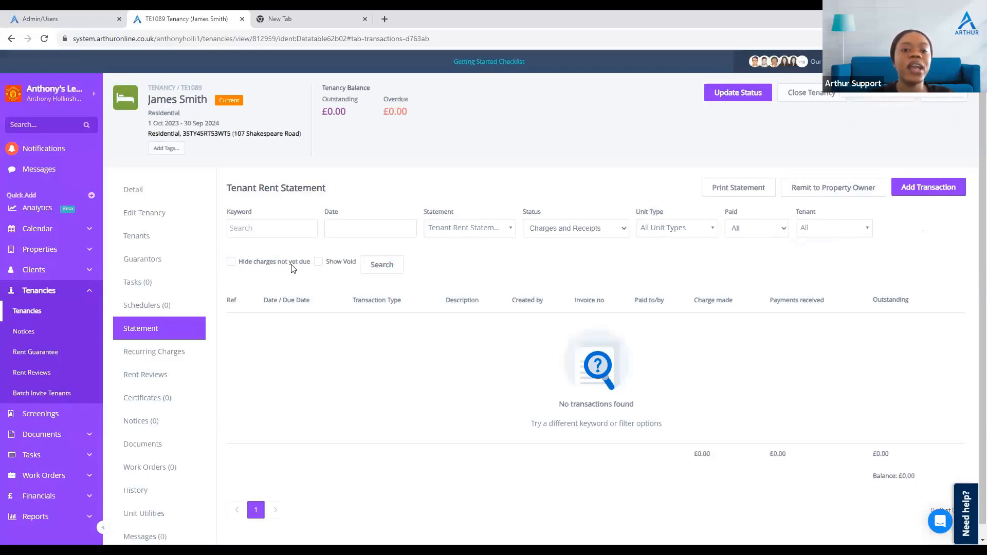
Step: Show the voided transactions on the statement, then hide them again
click(320, 263)
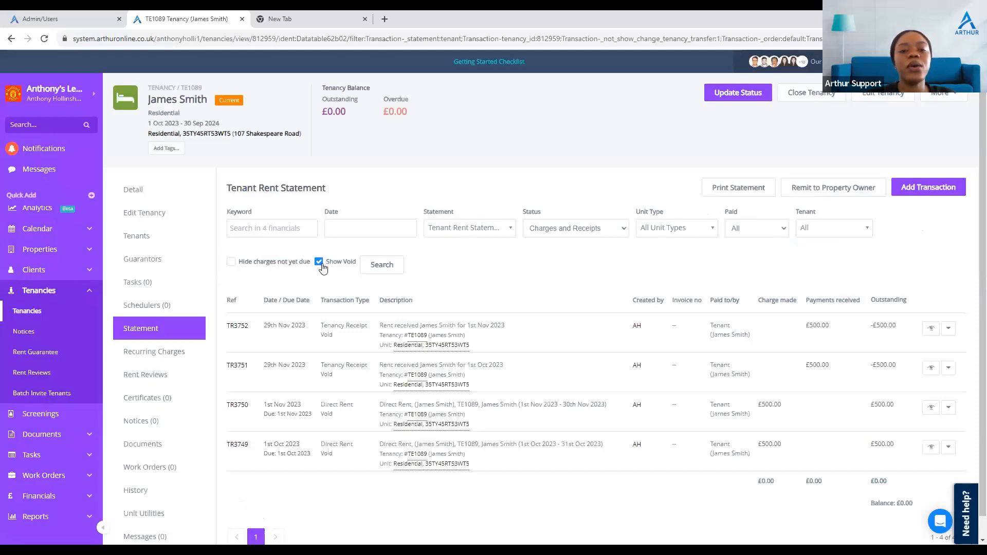
click(321, 263)
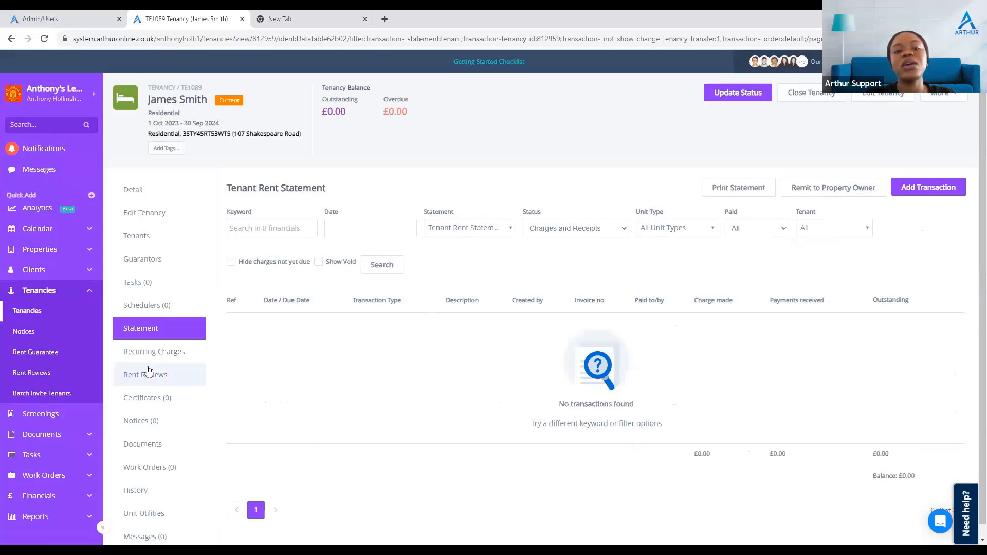
Step: Switch off the Direct rent recurring charge of the tenancy and save it
click(169, 354)
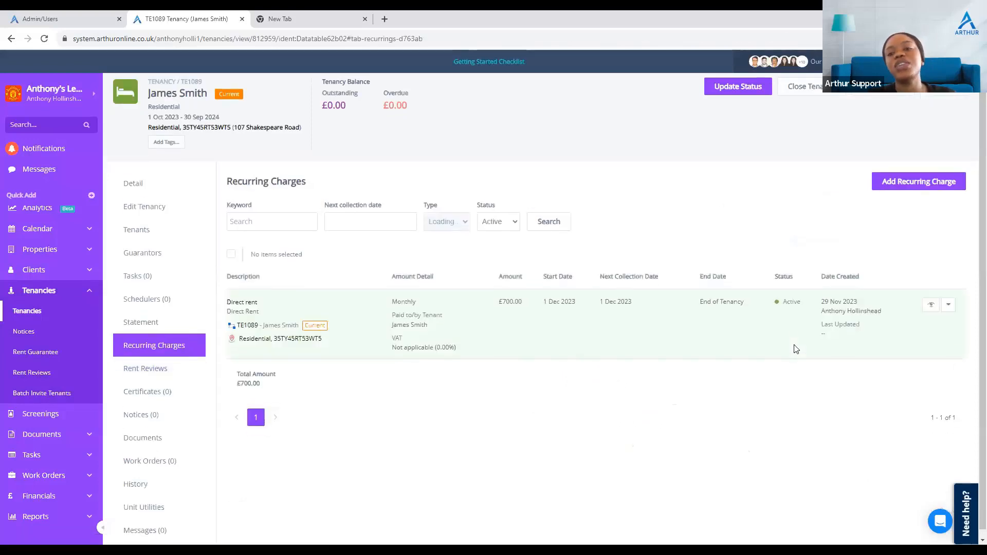
click(931, 298)
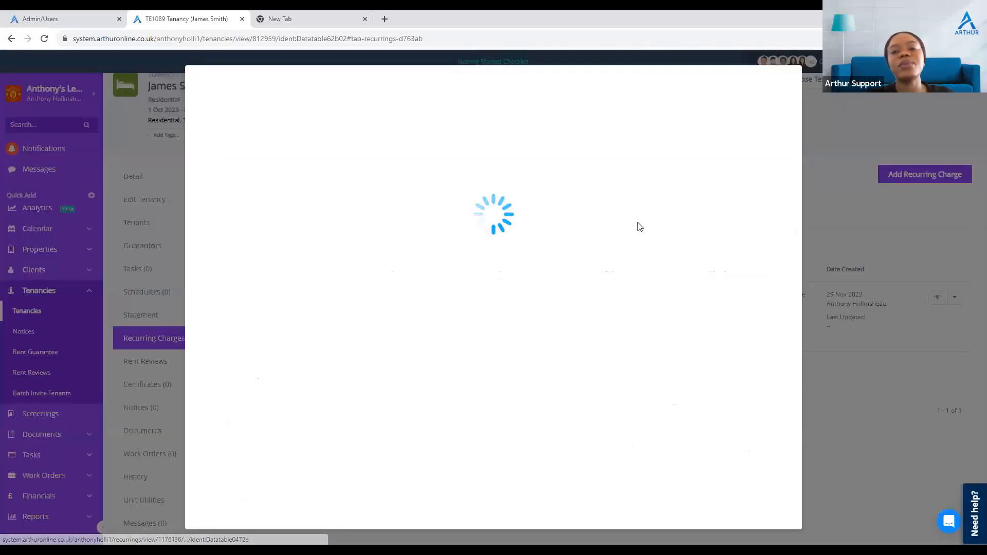
click(745, 225)
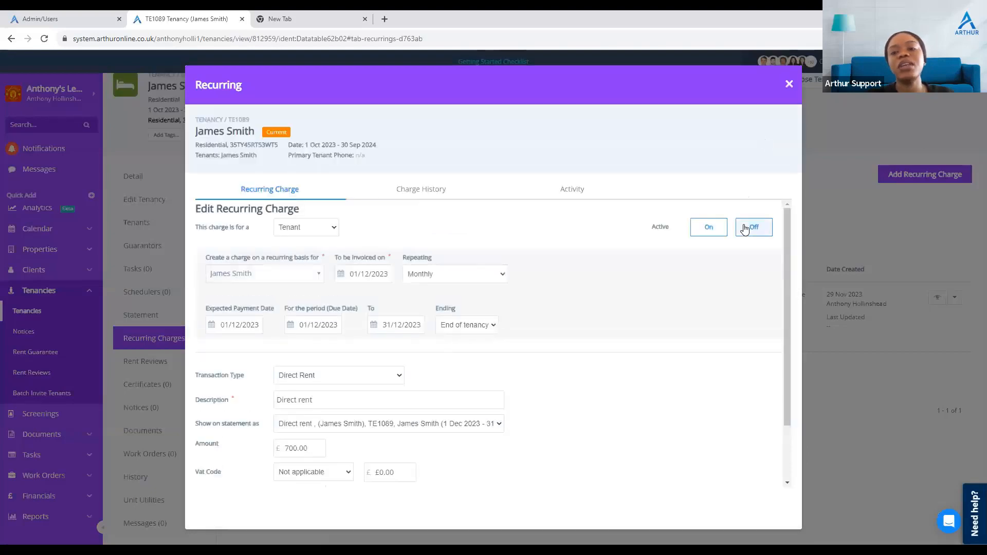
scroll(677, 366, down, 2)
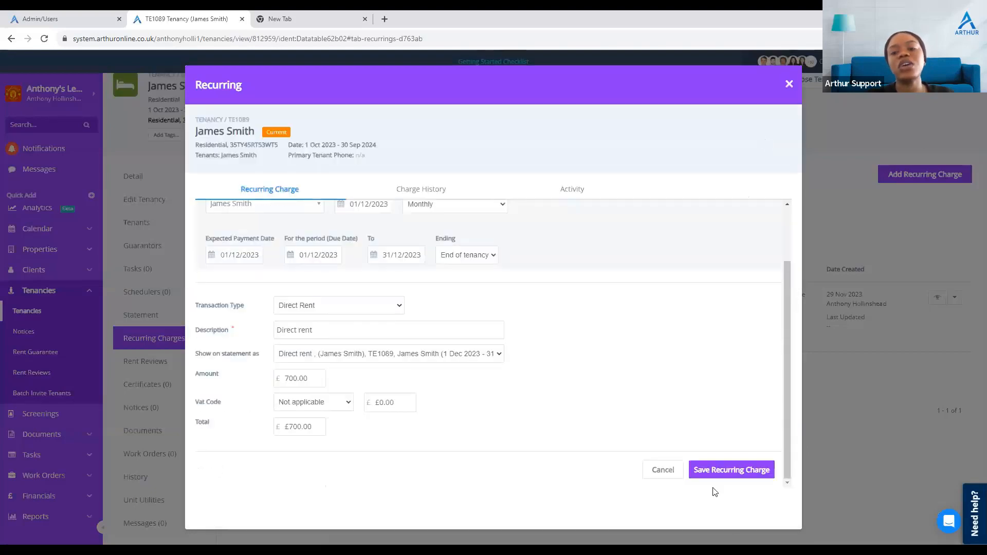
click(736, 470)
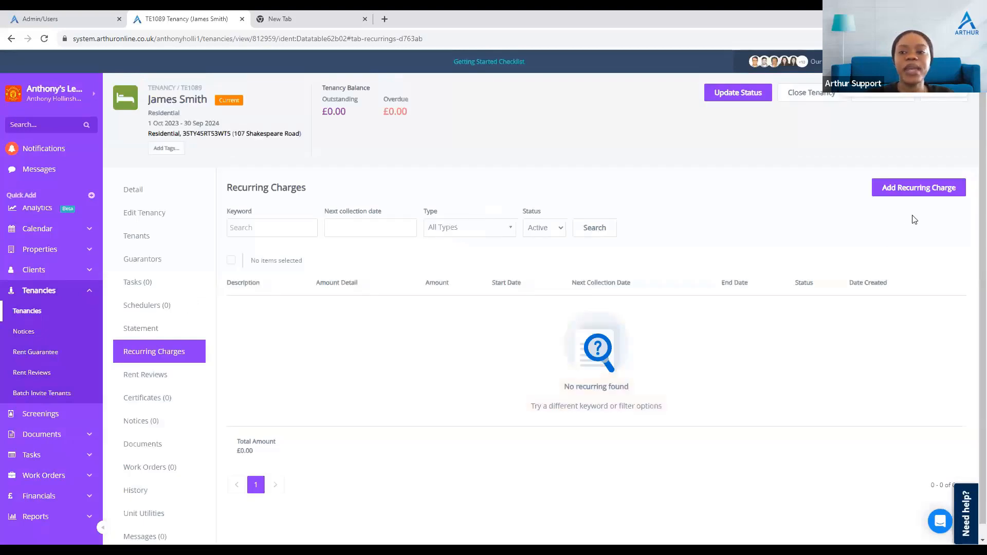
Step: Start a new recurring charge for the tenant, invoiced on 01/11/2023, with transaction type HB rent
click(914, 189)
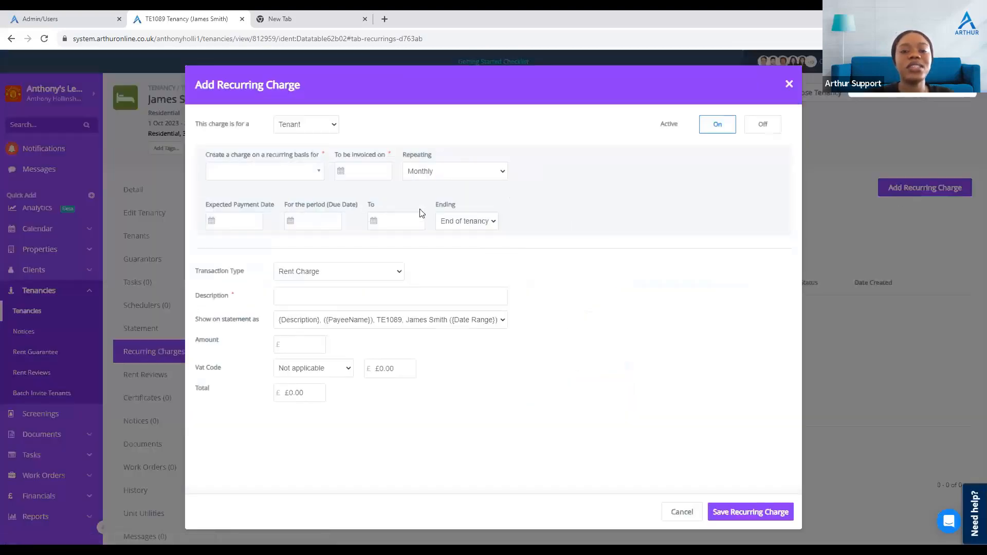
click(291, 181)
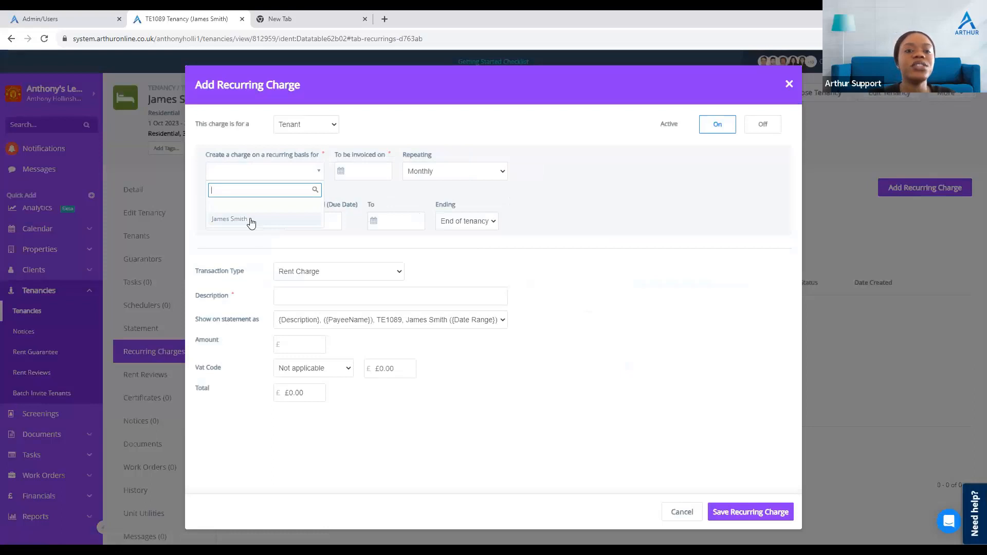
click(249, 220)
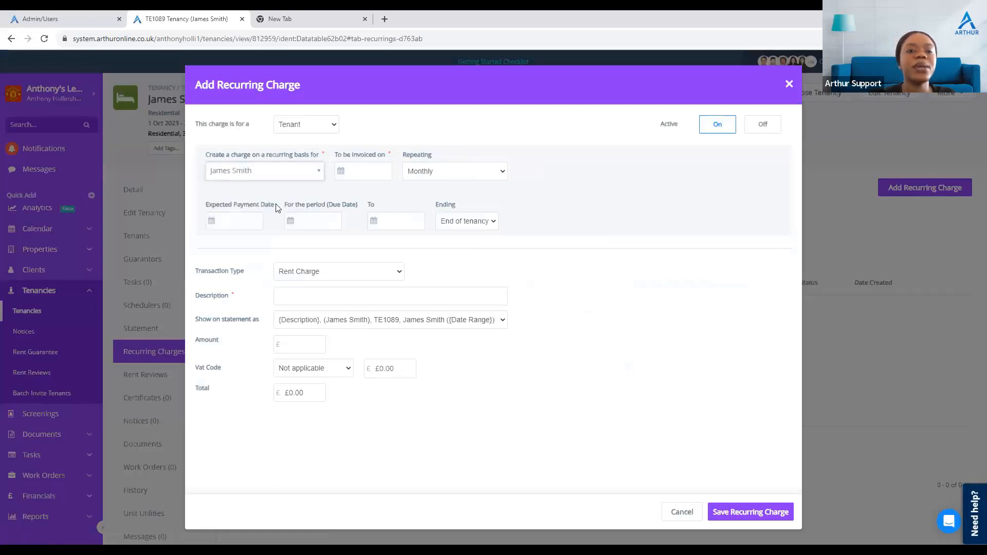
click(366, 175)
click(393, 229)
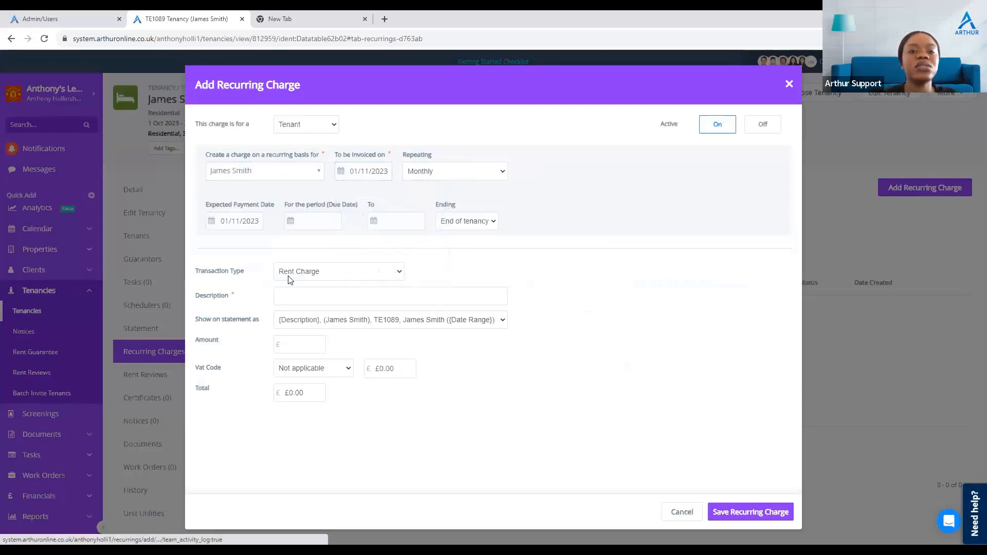
click(329, 278)
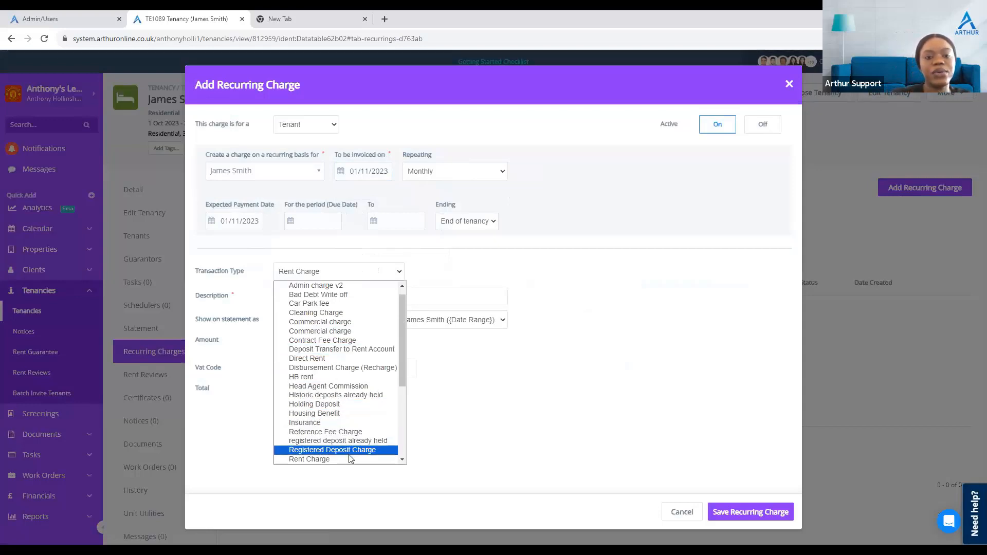
click(329, 378)
Step: Describe the charge as Housing benefit, set the amount to 500.00 with VAT Not applicable, and save it
click(317, 303)
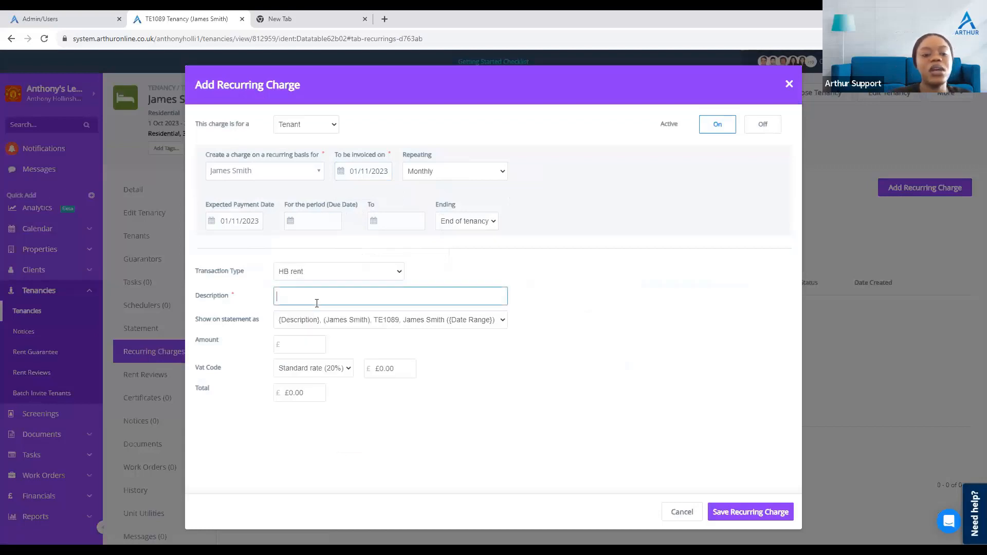
text(Housing )
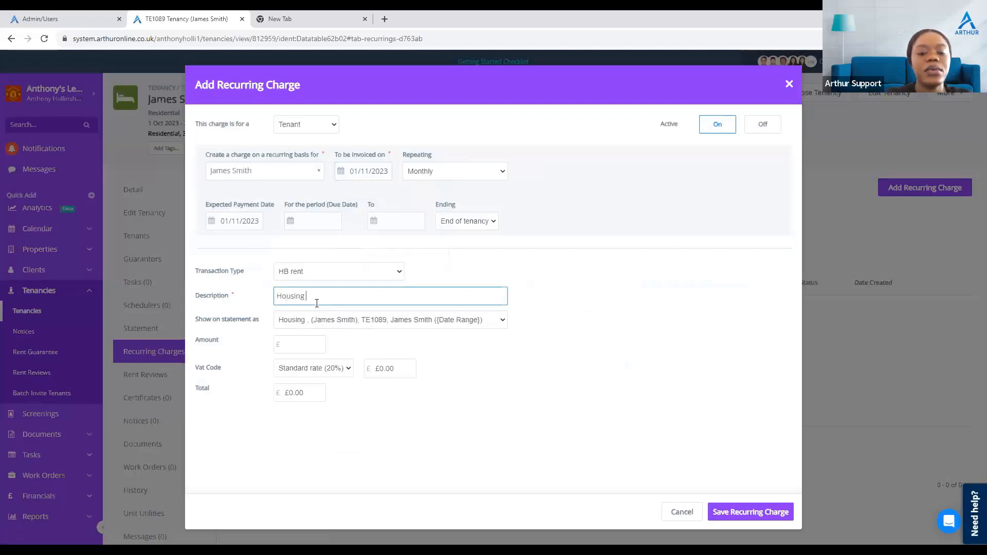
text(benefit)
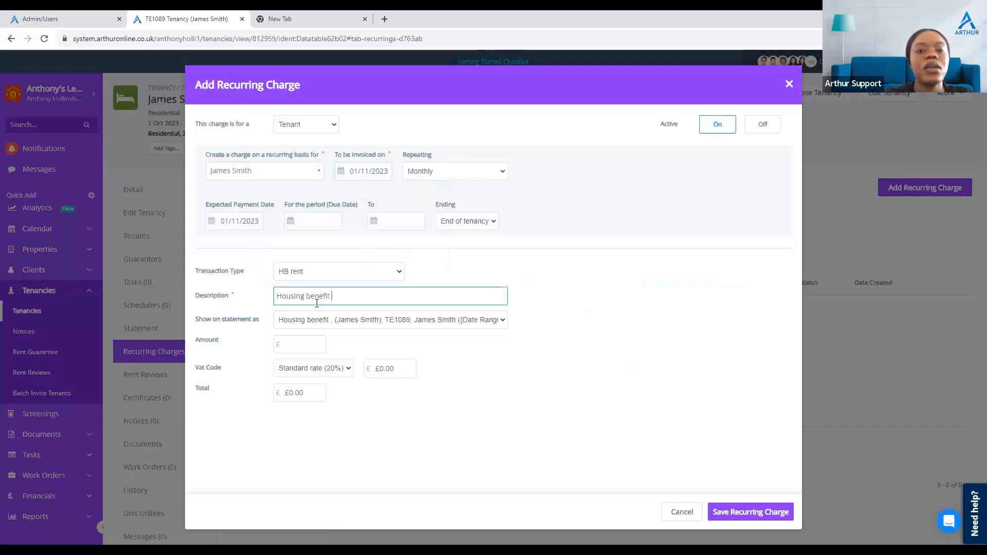
click(315, 343)
text(500)
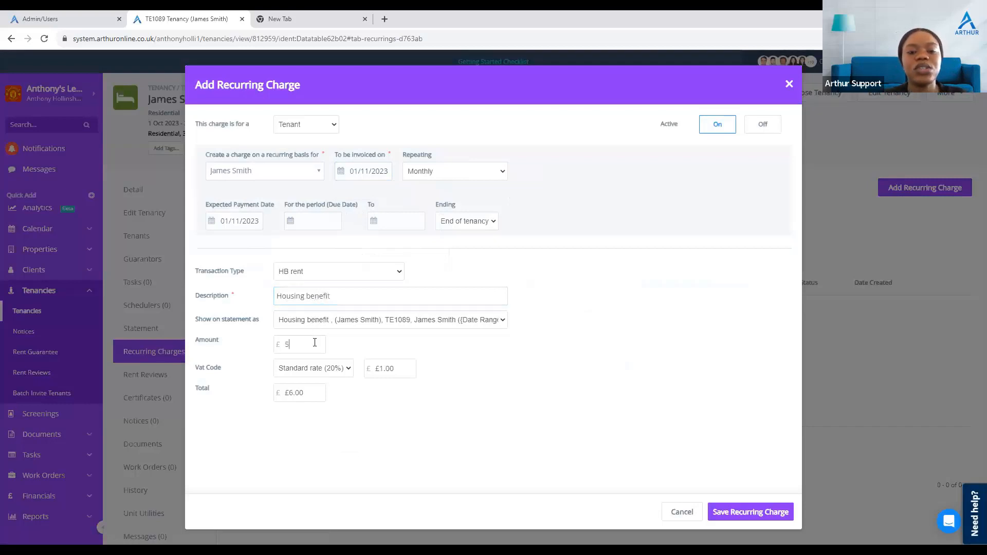
click(337, 367)
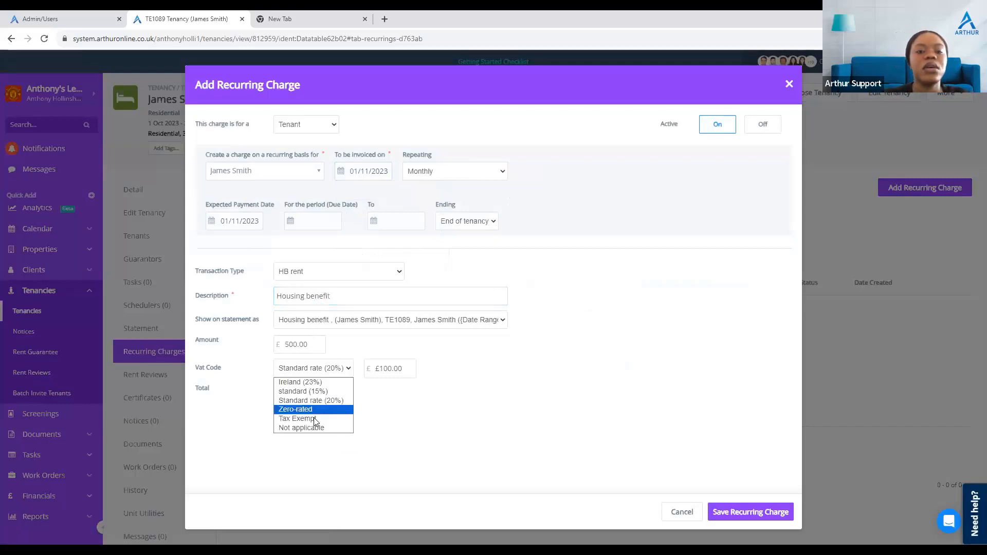
click(307, 431)
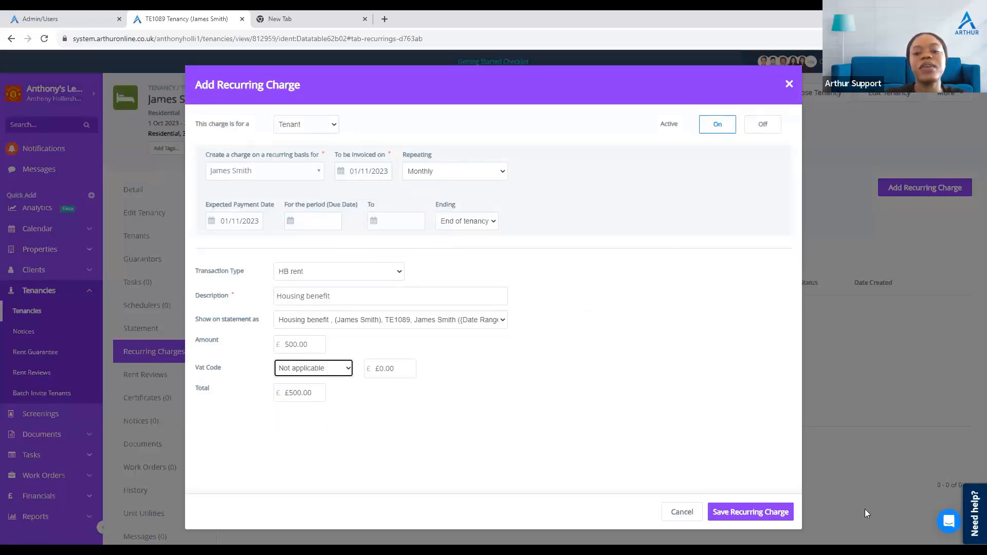
click(754, 511)
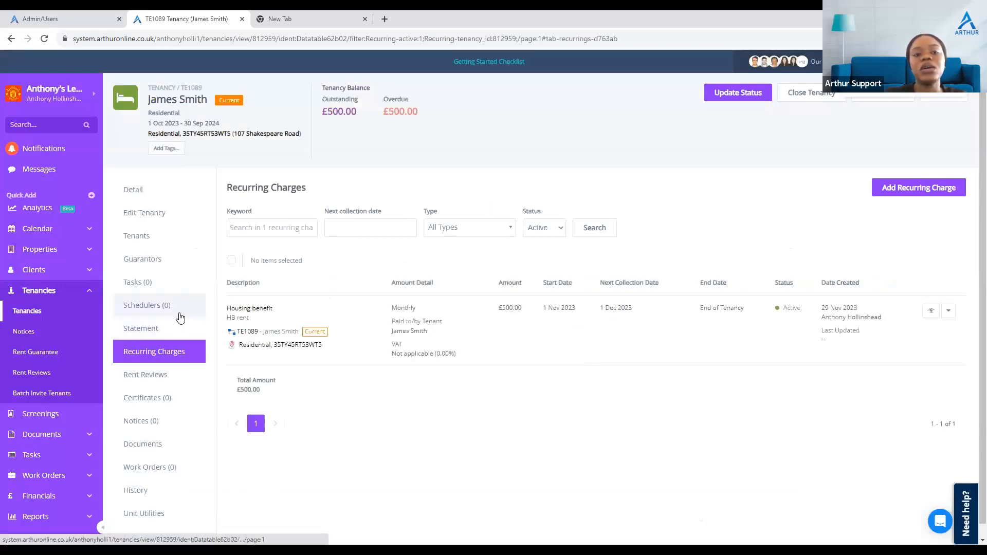
Step: Pay off the HB rent charge TR3774 on the statement with a £500.00 payment
click(170, 330)
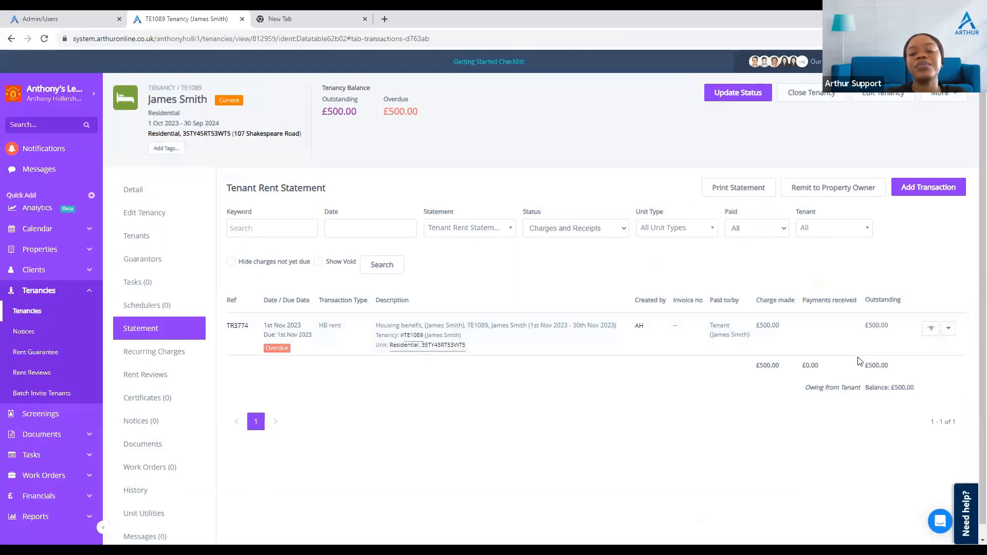
click(950, 329)
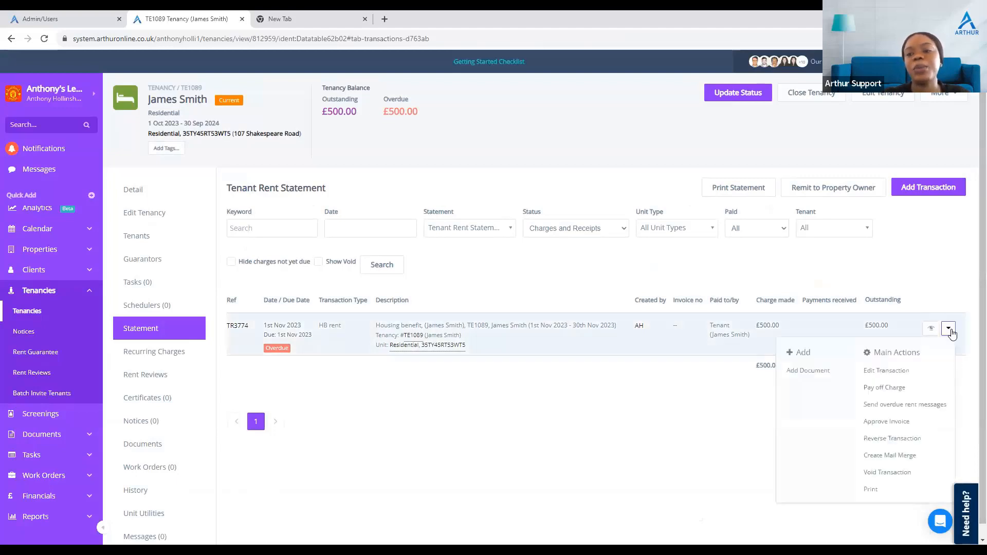
click(904, 387)
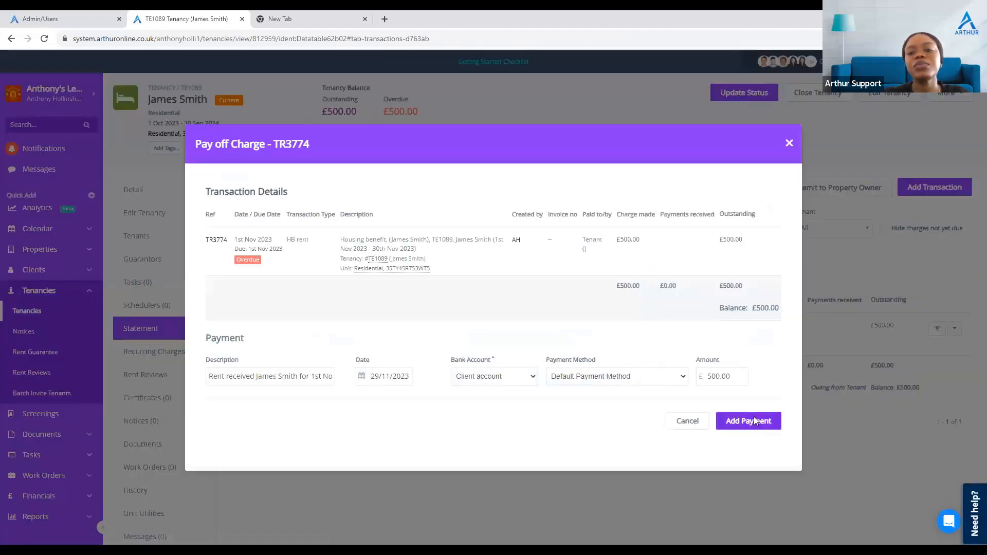
click(754, 418)
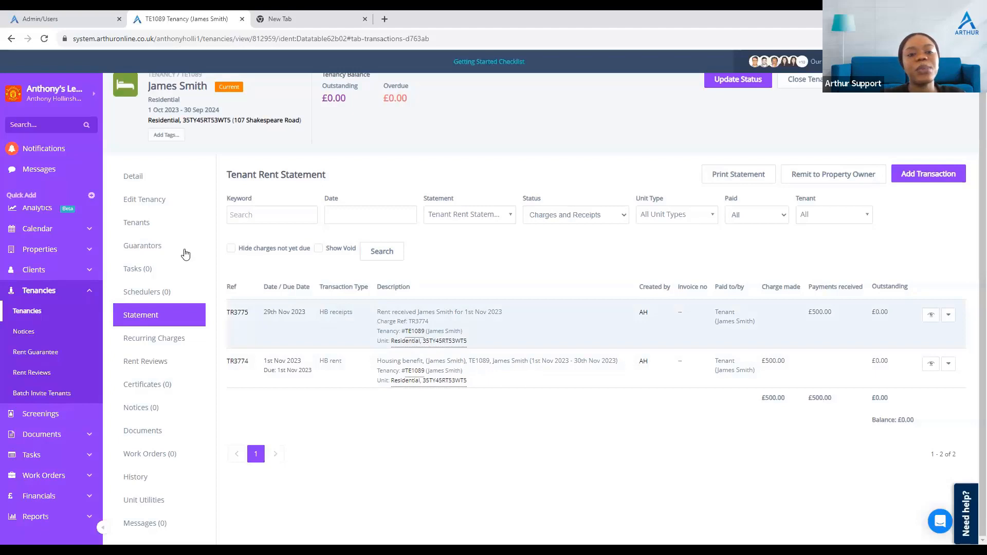
Step: Examine the available repeating frequency options for a new recurring charge, then close it without saving
click(179, 348)
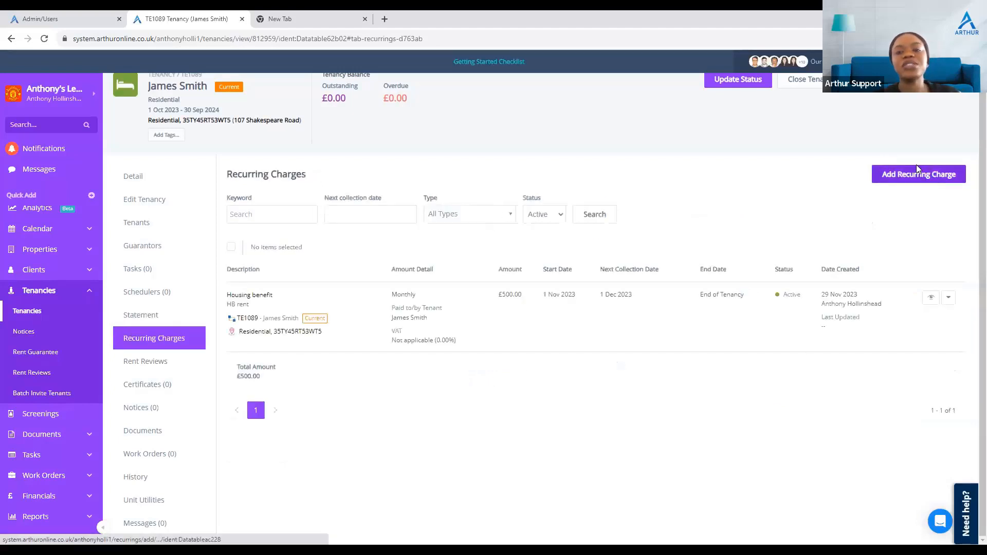
click(917, 171)
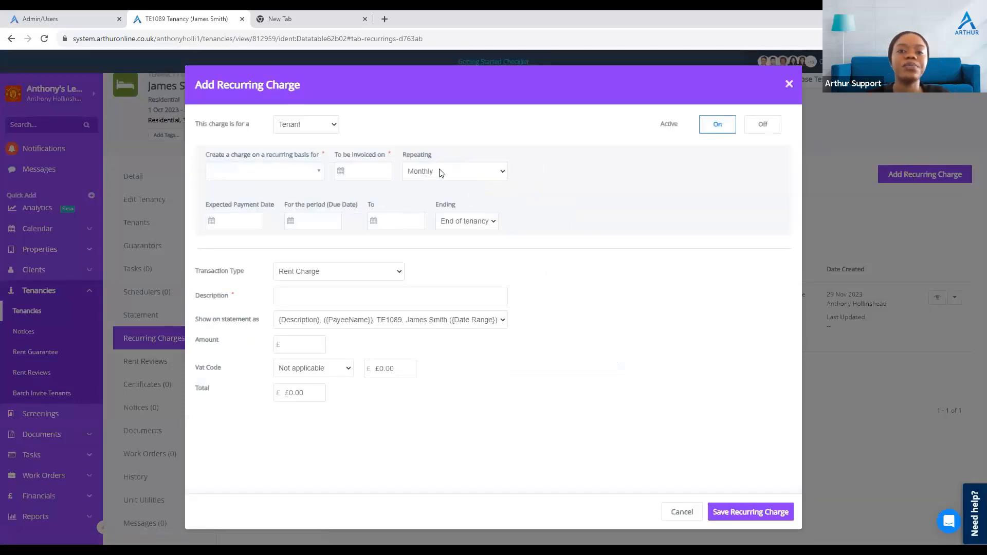
click(441, 175)
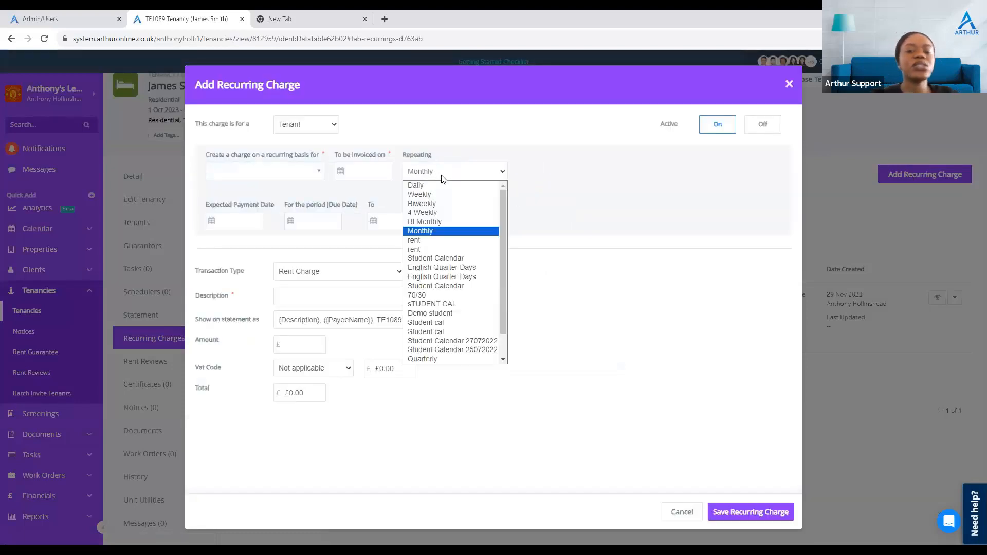
scroll(450, 277, down, 1)
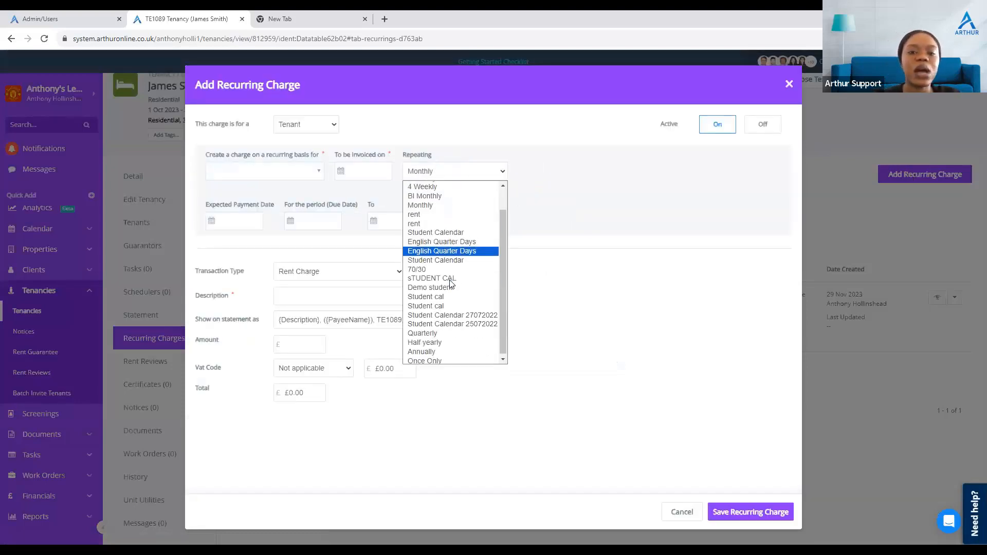
scroll(451, 284, up, 1)
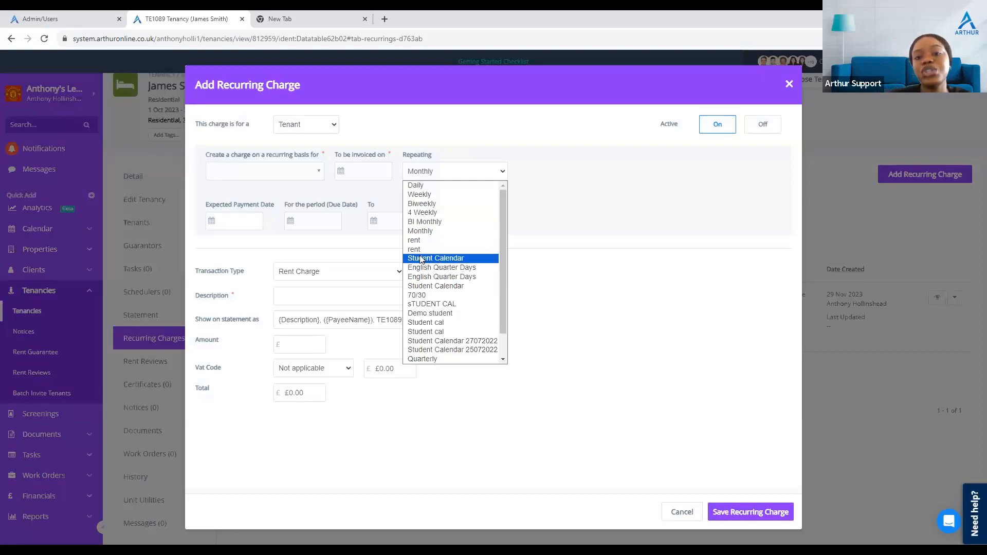
scroll(454, 332, down, 1)
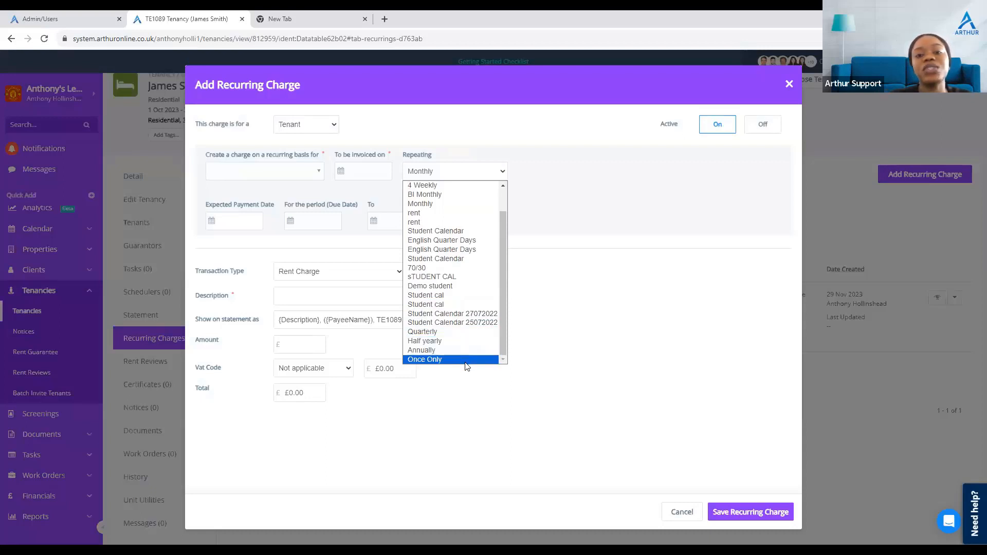
scroll(458, 350, up, 1)
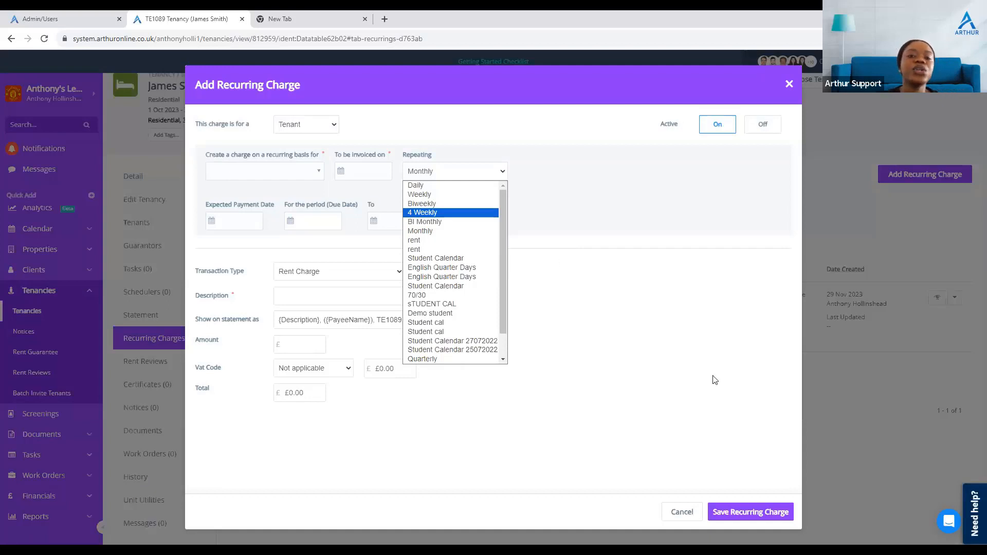
click(513, 61)
click(544, 98)
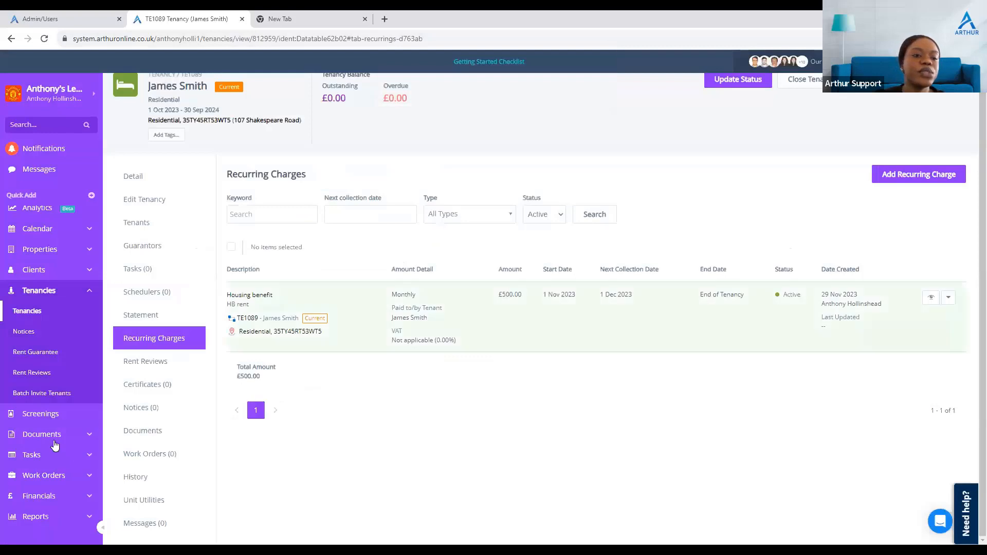
Step: Open the custom frequencies list in the financial preferences
scroll(55, 444, down, 1)
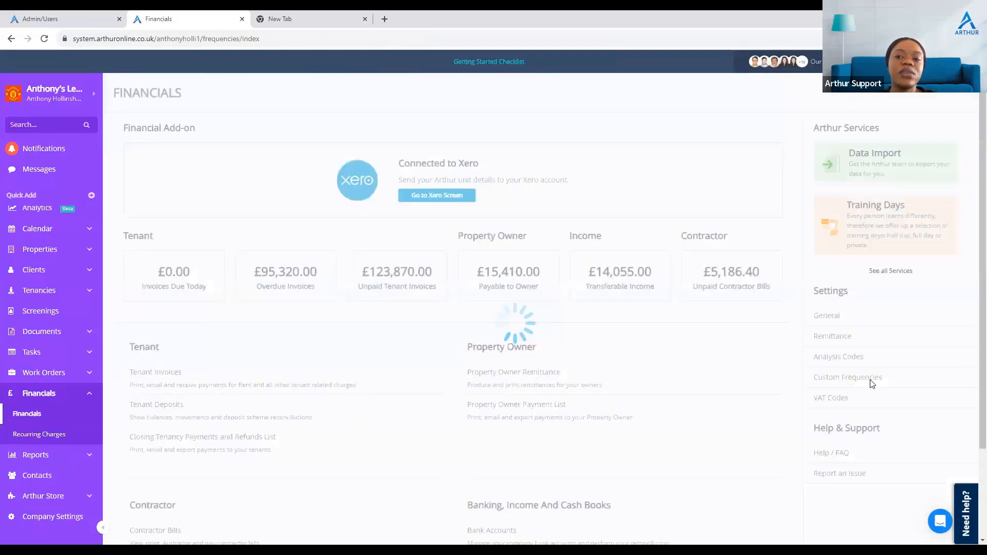
click(871, 382)
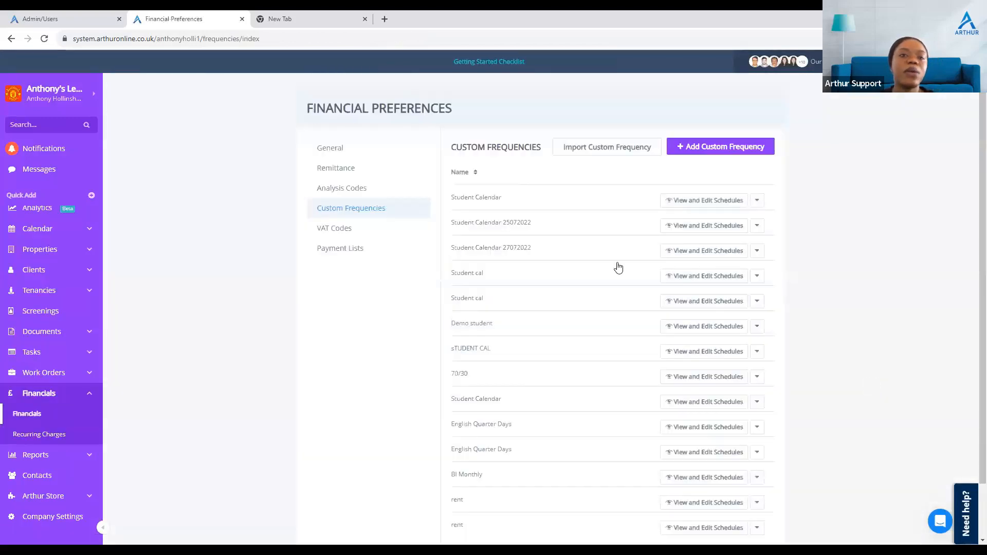
click(11, 39)
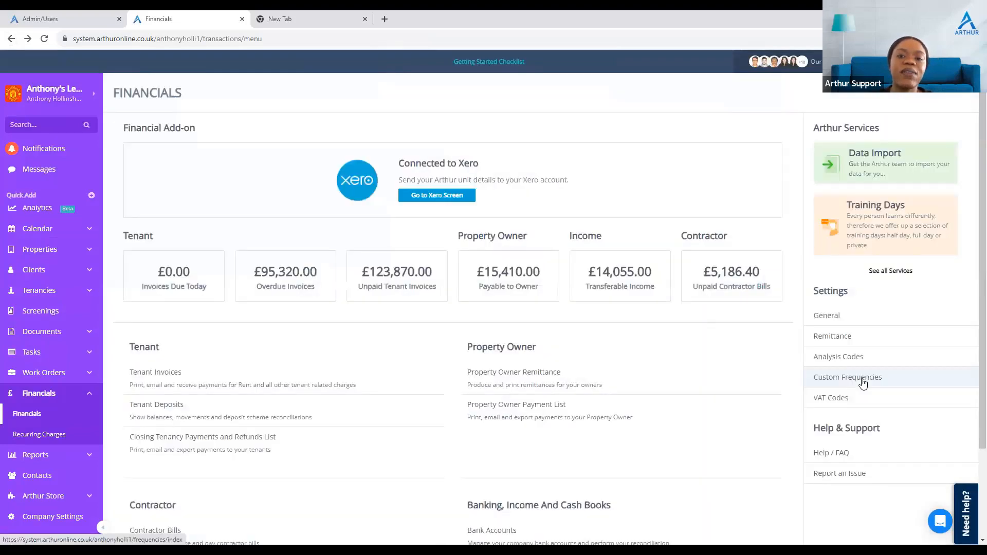
click(863, 380)
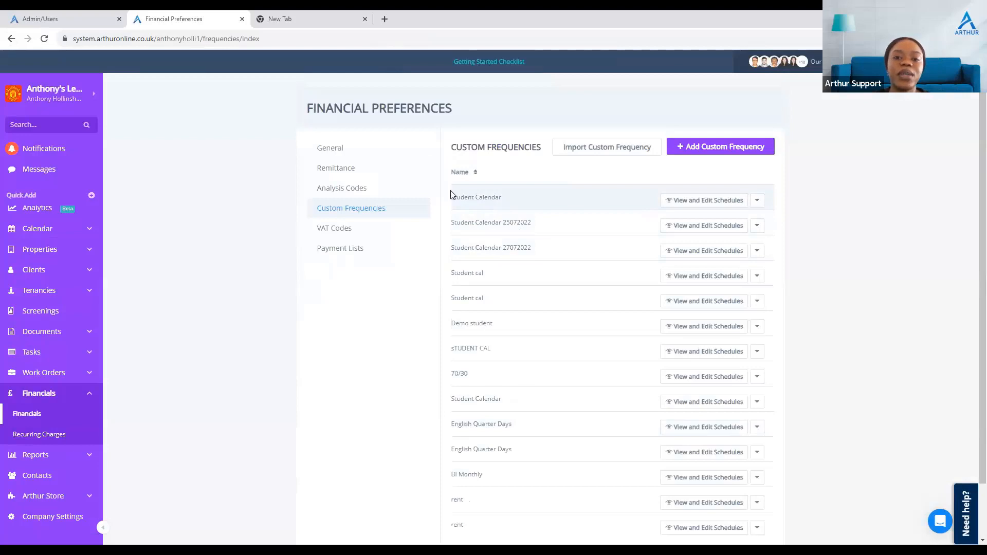
Step: Examine the Student Calendar custom frequency's name and its month schedules, closing both without changes
click(757, 201)
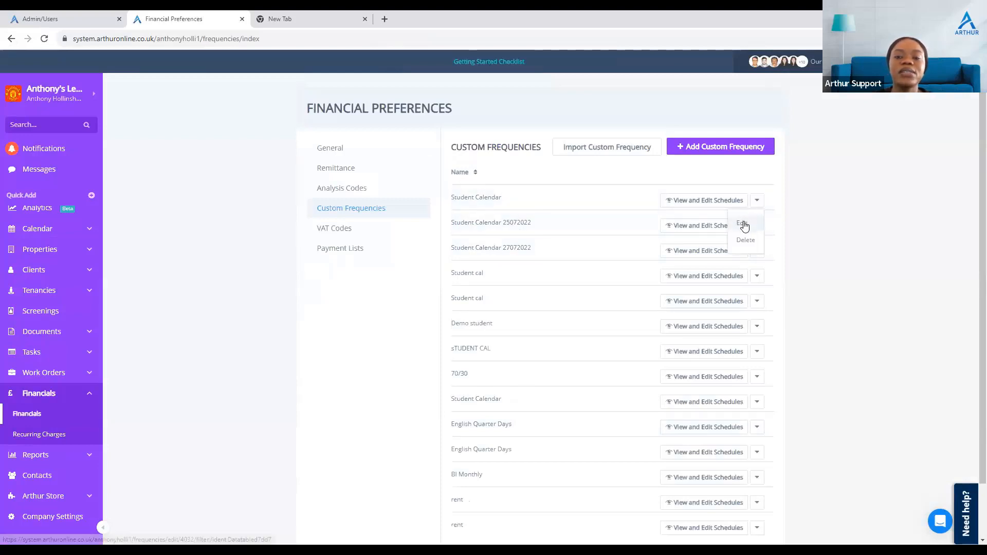
click(743, 224)
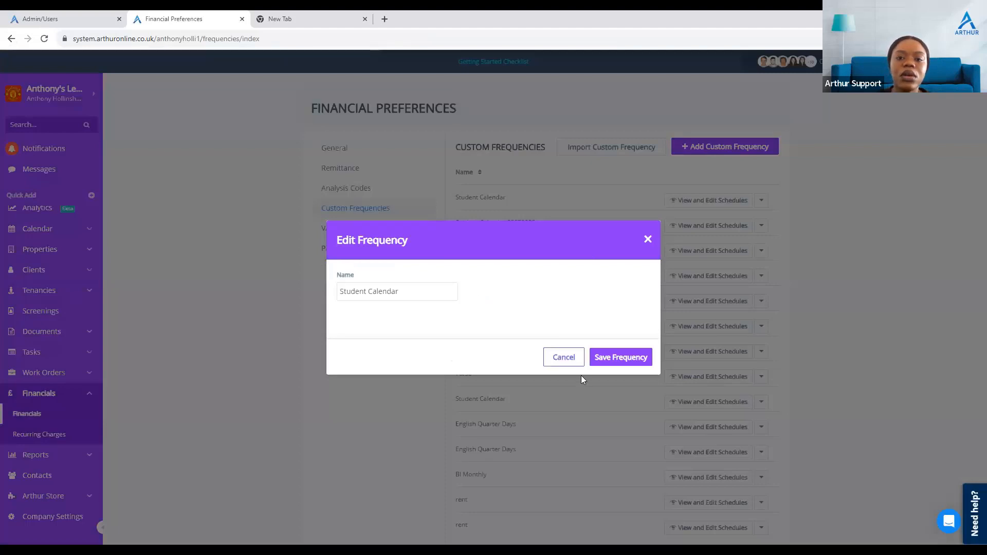
click(565, 360)
click(678, 208)
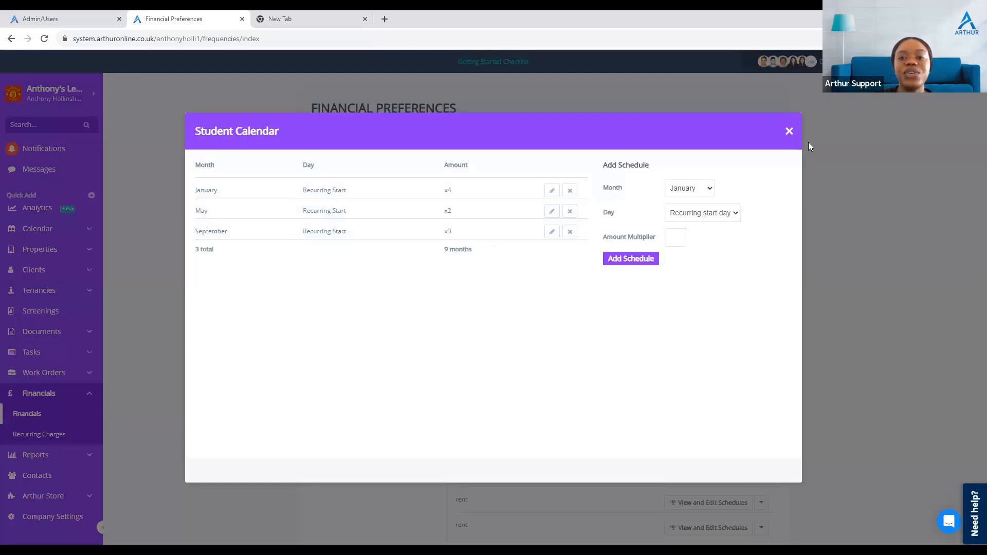
click(789, 132)
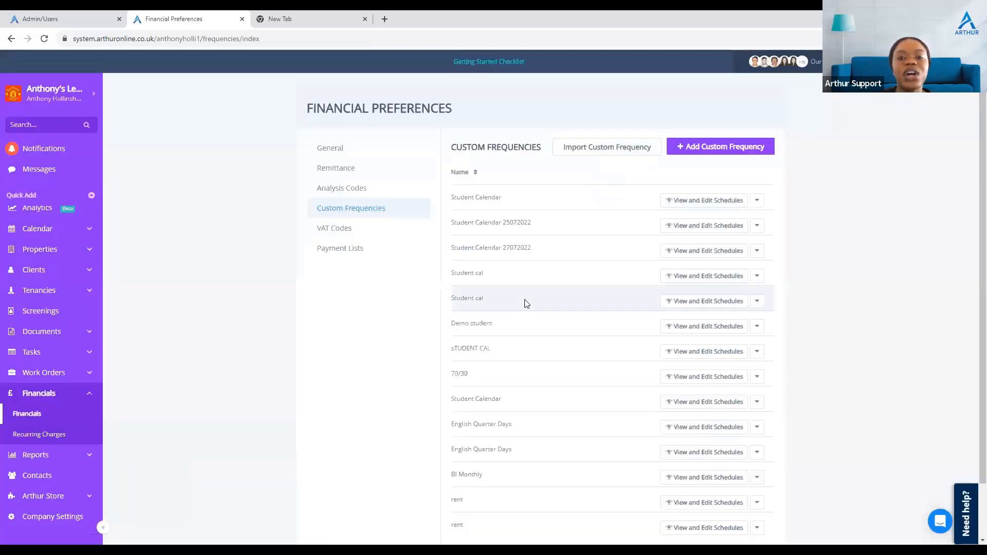
scroll(524, 304, down, 1)
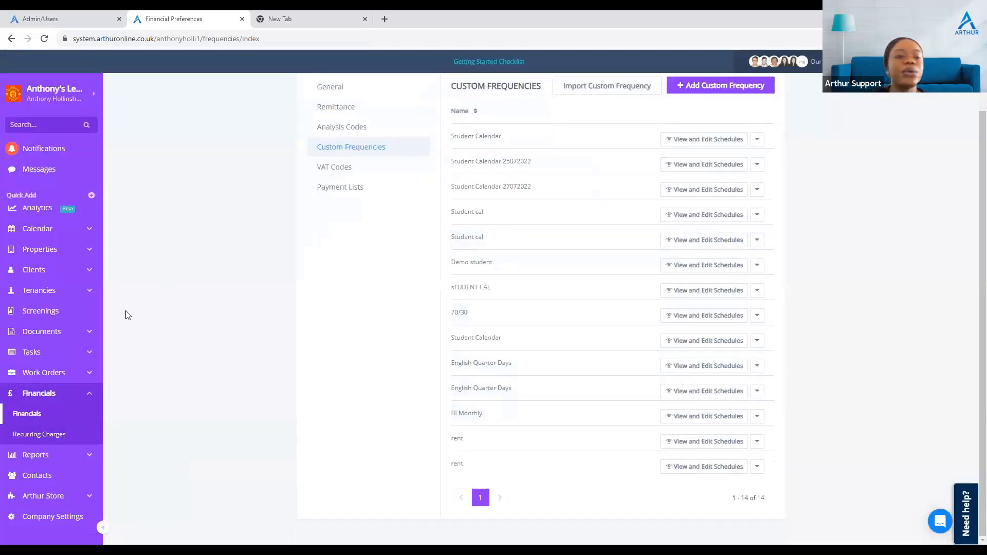
Step: Start a new recurring charge for tenancy TE1090 with the repeating frequency set to Student Calendar
click(58, 292)
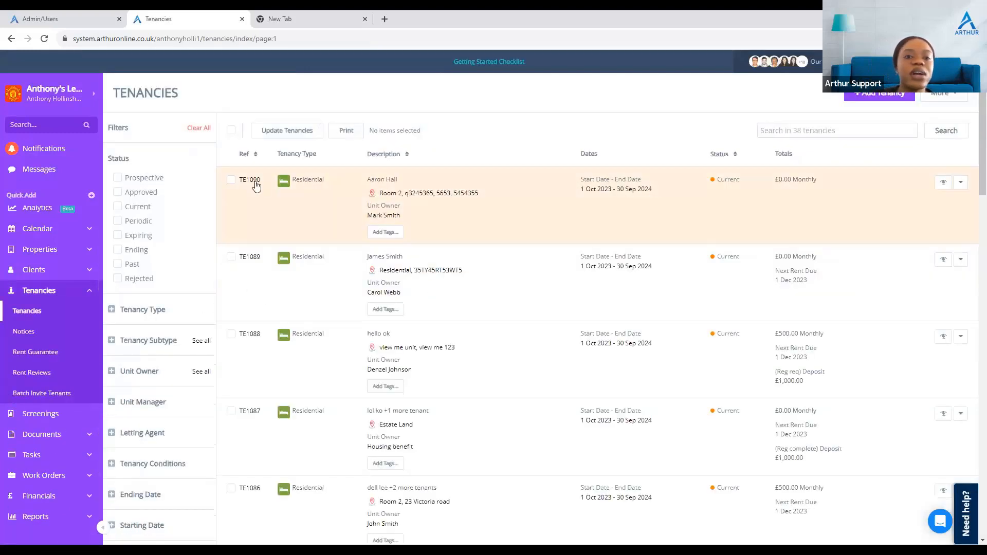
click(251, 181)
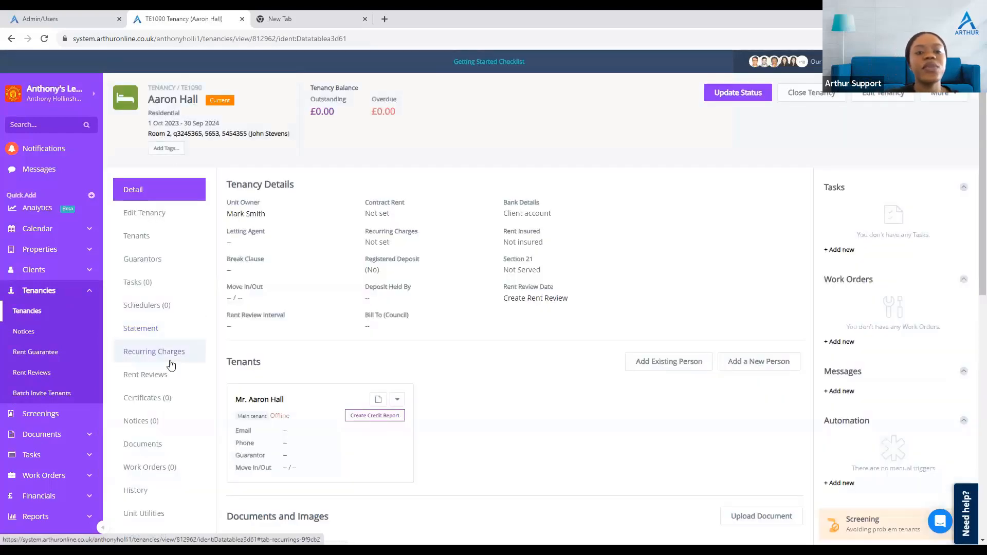
click(170, 360)
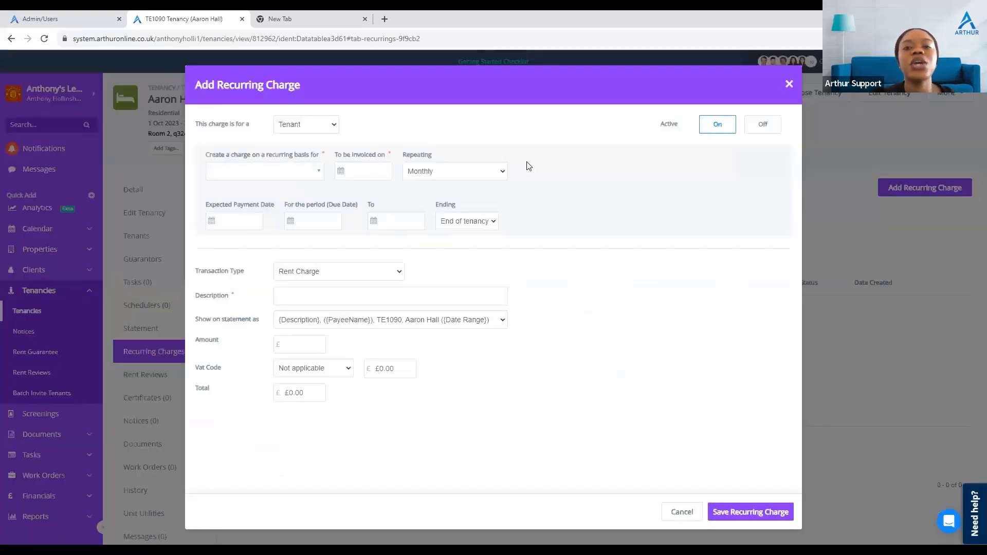
click(426, 178)
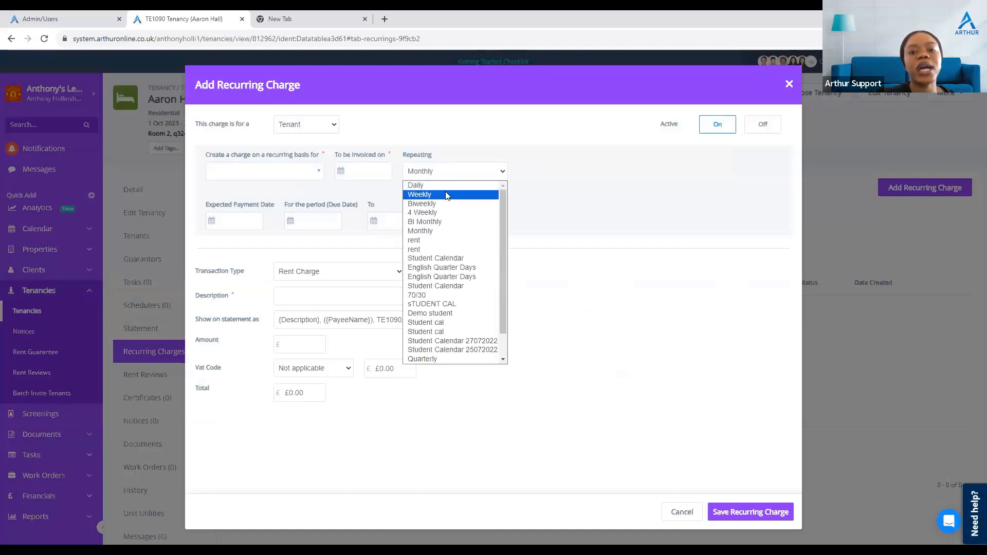
click(466, 260)
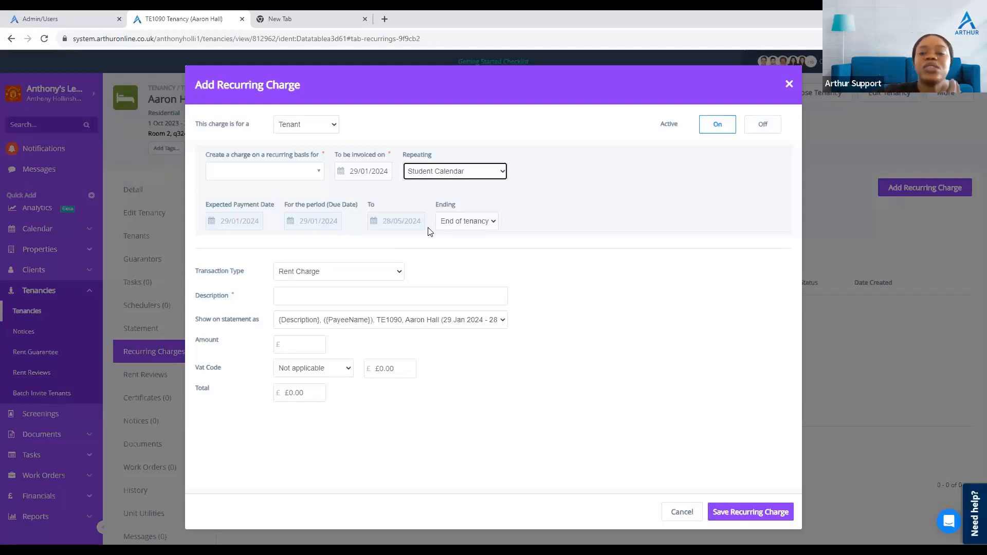
Step: Review the repeating frequency list again, then close the recurring charge dialog without saving
click(478, 177)
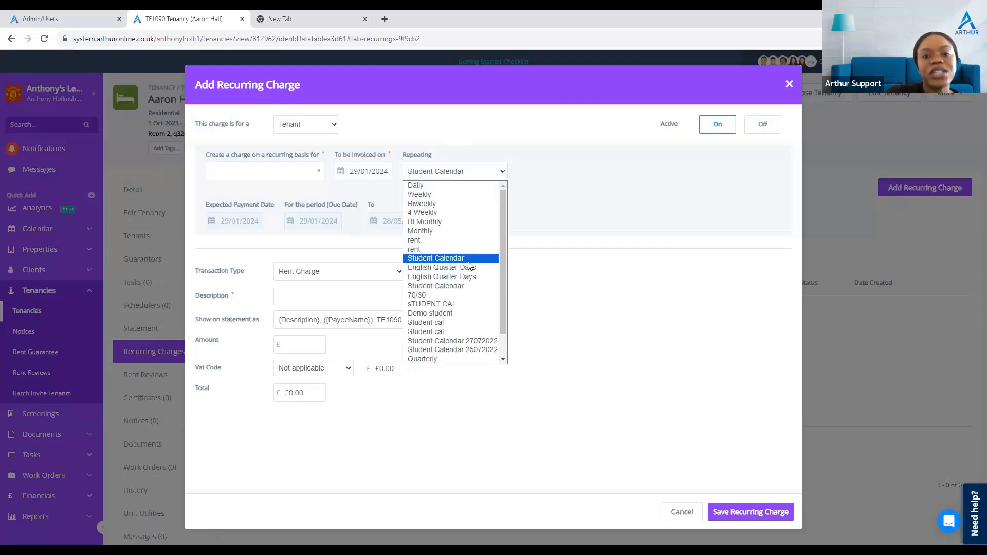
scroll(472, 272, down, 1)
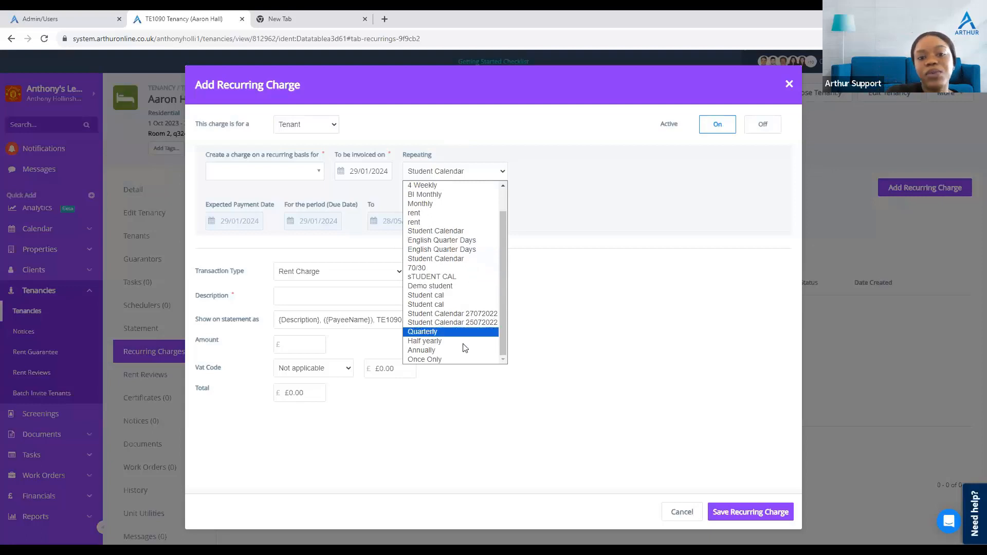
scroll(430, 242, up, 2)
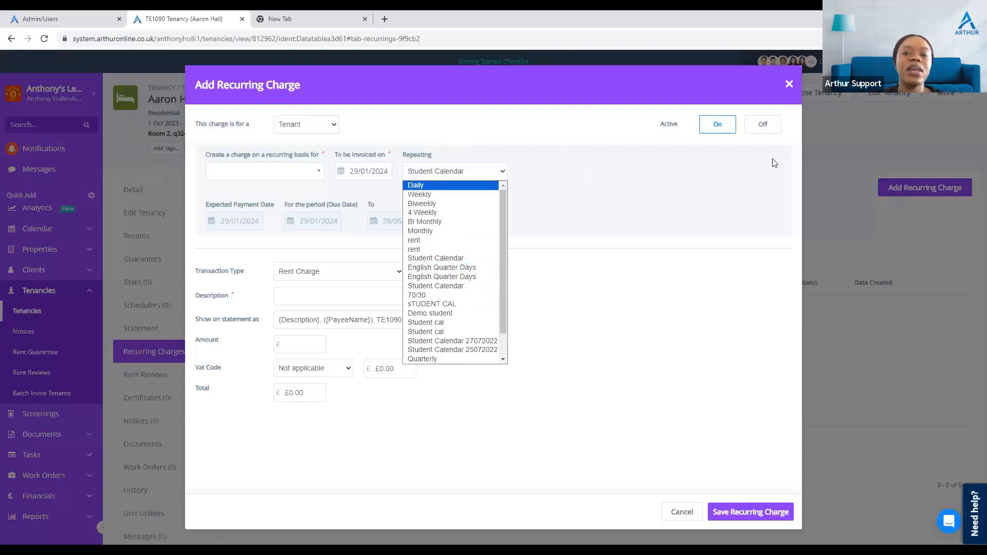
click(790, 87)
click(790, 84)
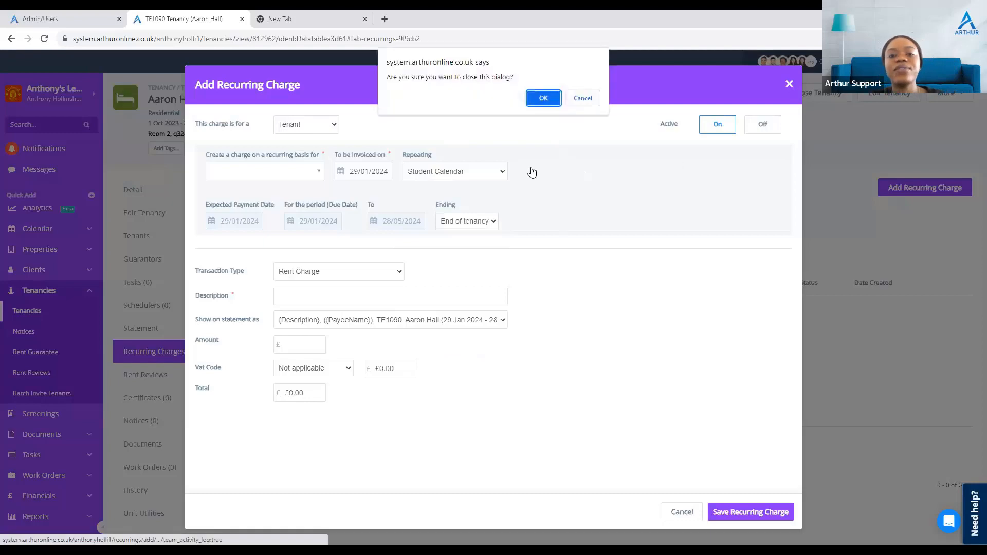
click(543, 98)
Step: Review the tenant rent statement transactions for tenancy TE1090
click(152, 330)
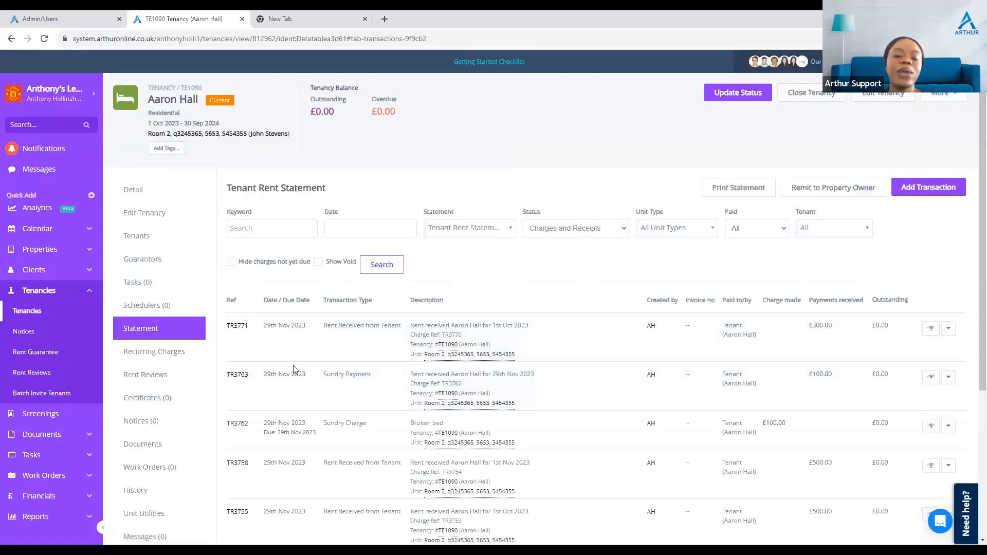
scroll(294, 378, down, 3)
scroll(294, 383, down, 1)
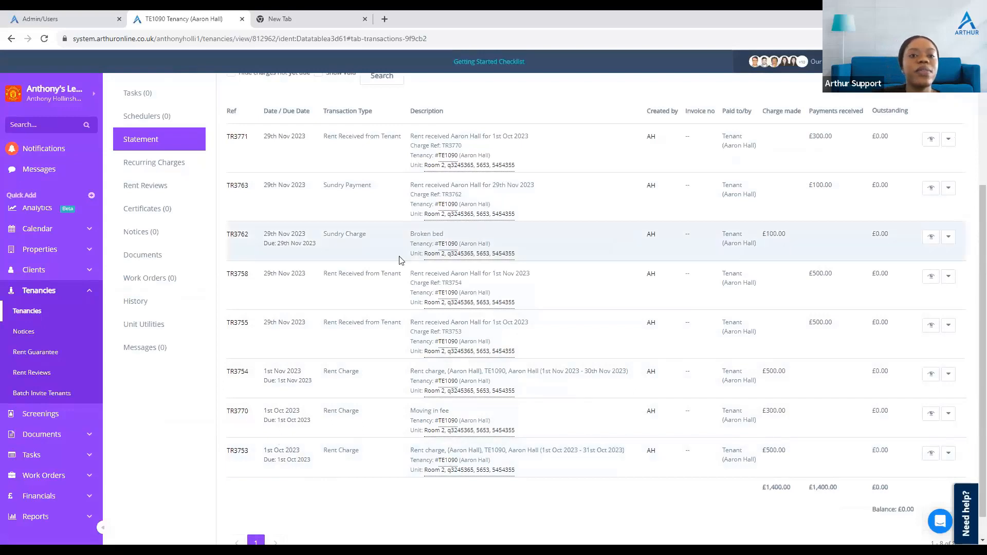
scroll(401, 260, up, 4)
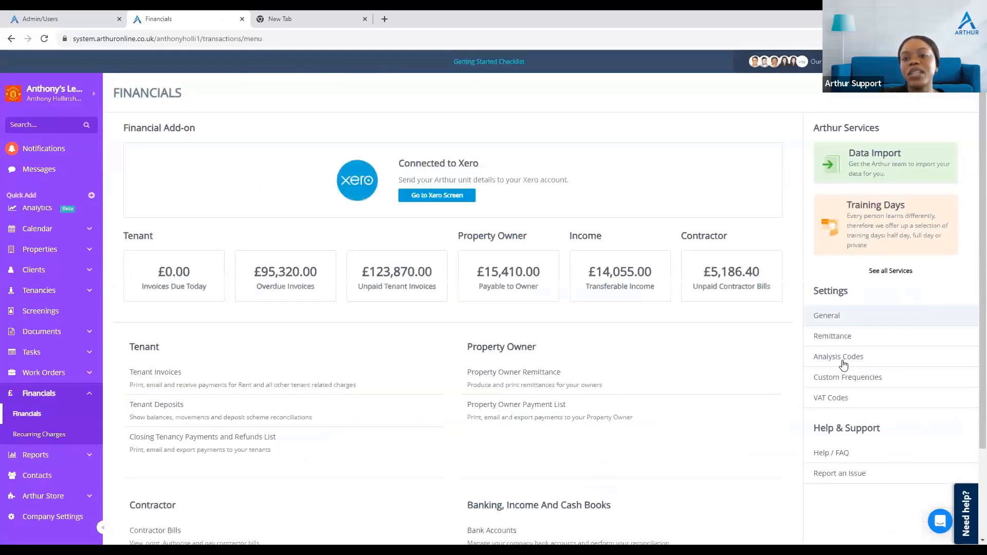
Step: Browse the analysis codes list in the financial settings, then return to the custom frequencies list
click(919, 362)
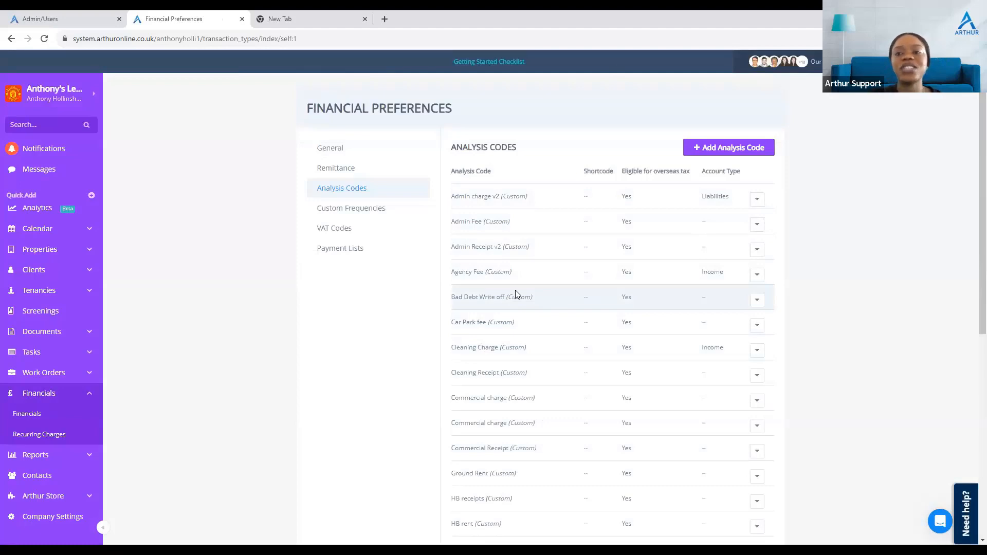
scroll(588, 212, down, 2)
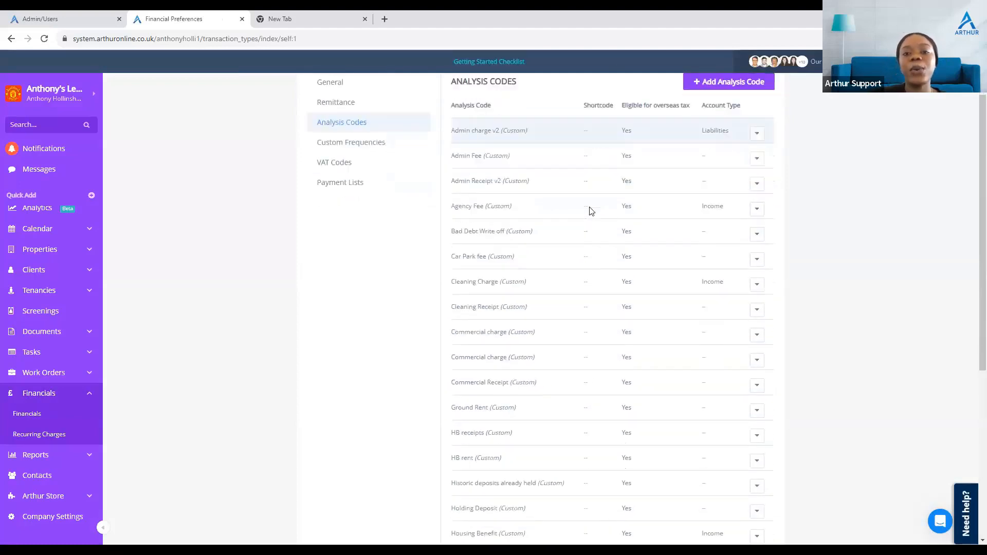
scroll(590, 210, down, 8)
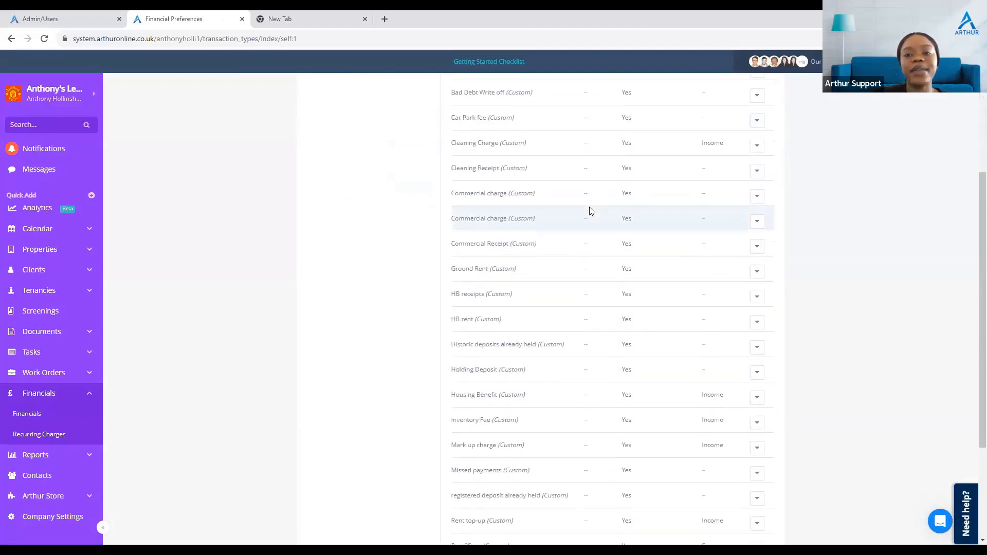
click(11, 39)
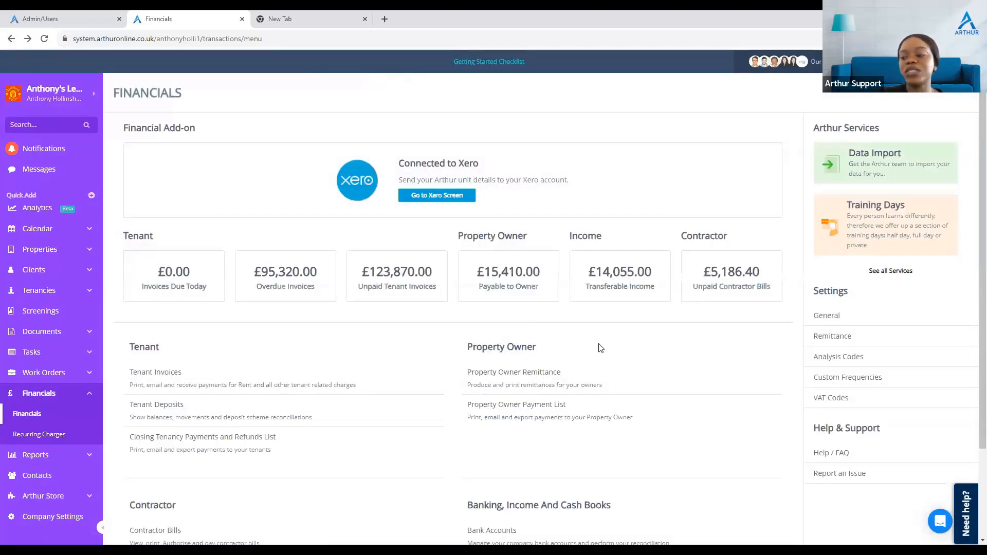
click(873, 383)
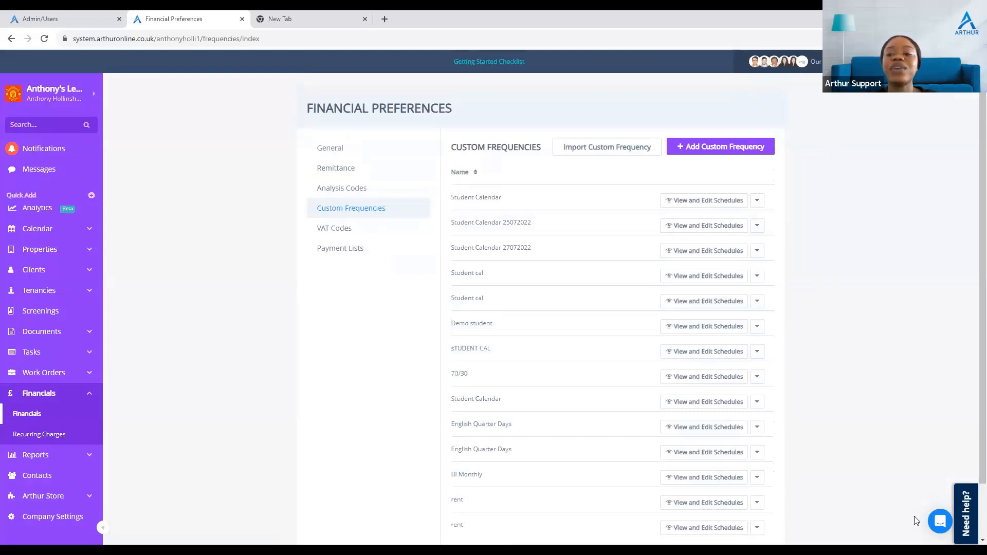
click(942, 523)
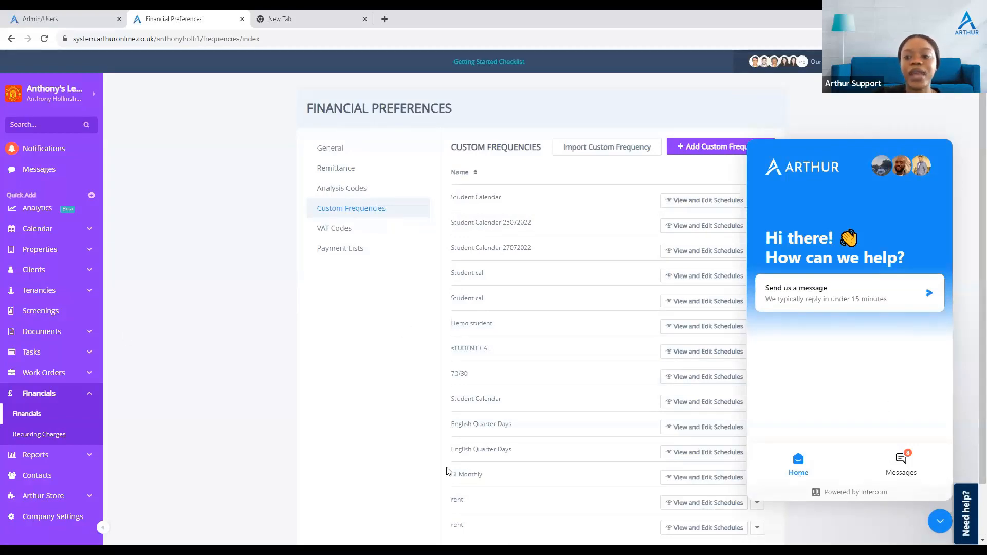
click(940, 521)
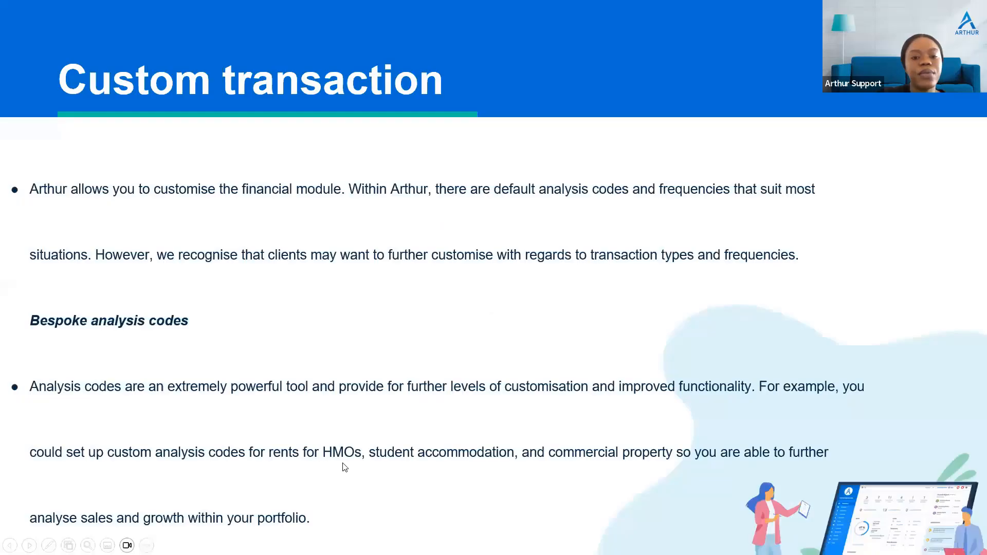
key(Right)
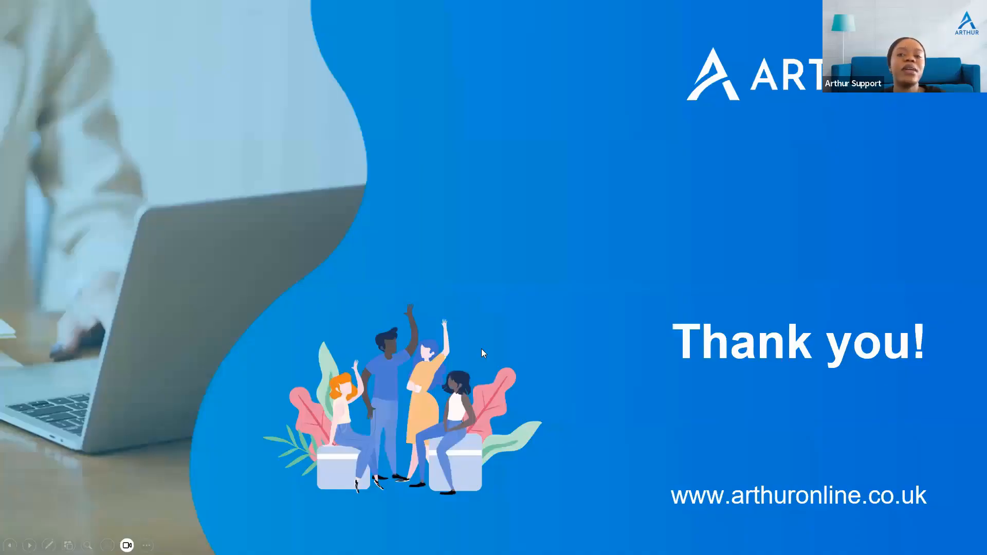